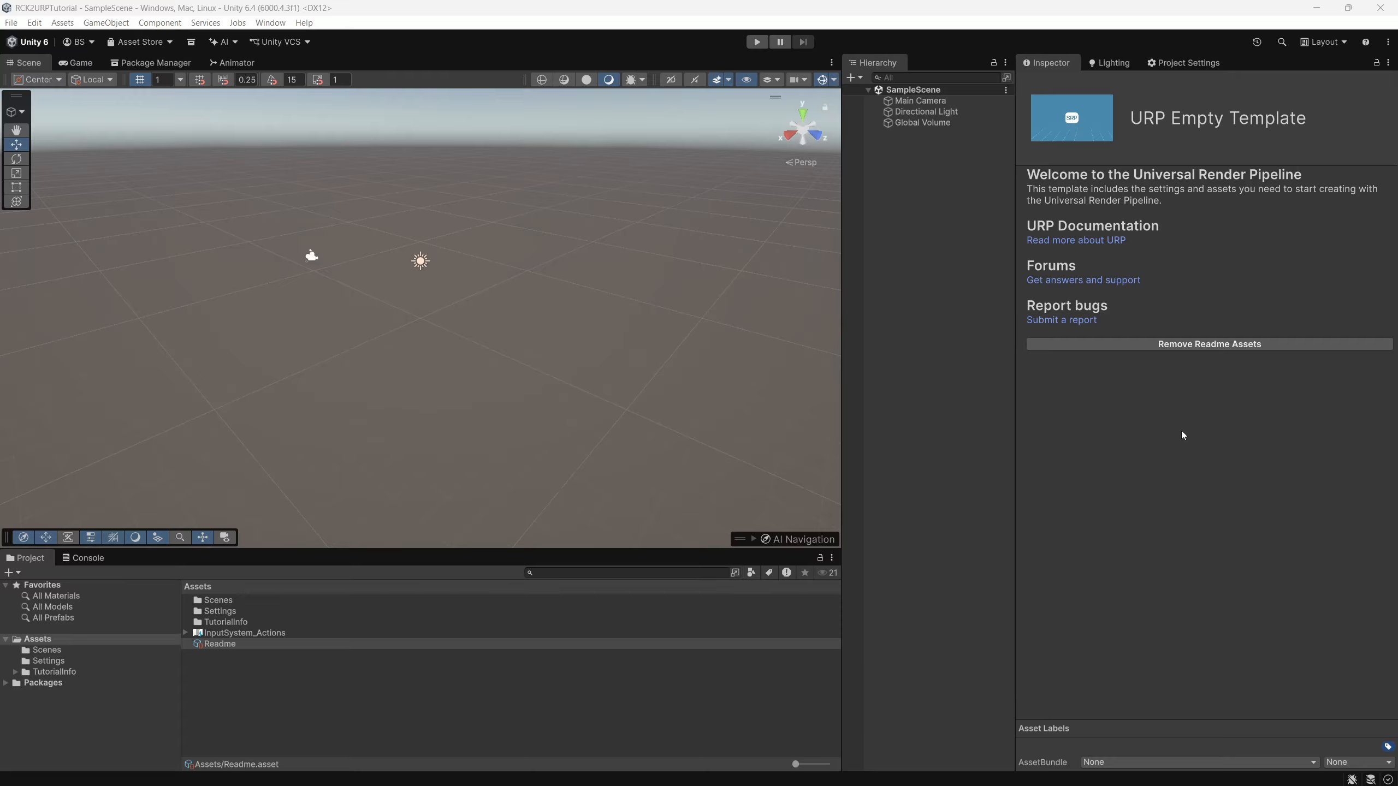
- Remove the URP template's Readme assets from the project
{"action": "left_click", "coordinate": [1195, 346]}
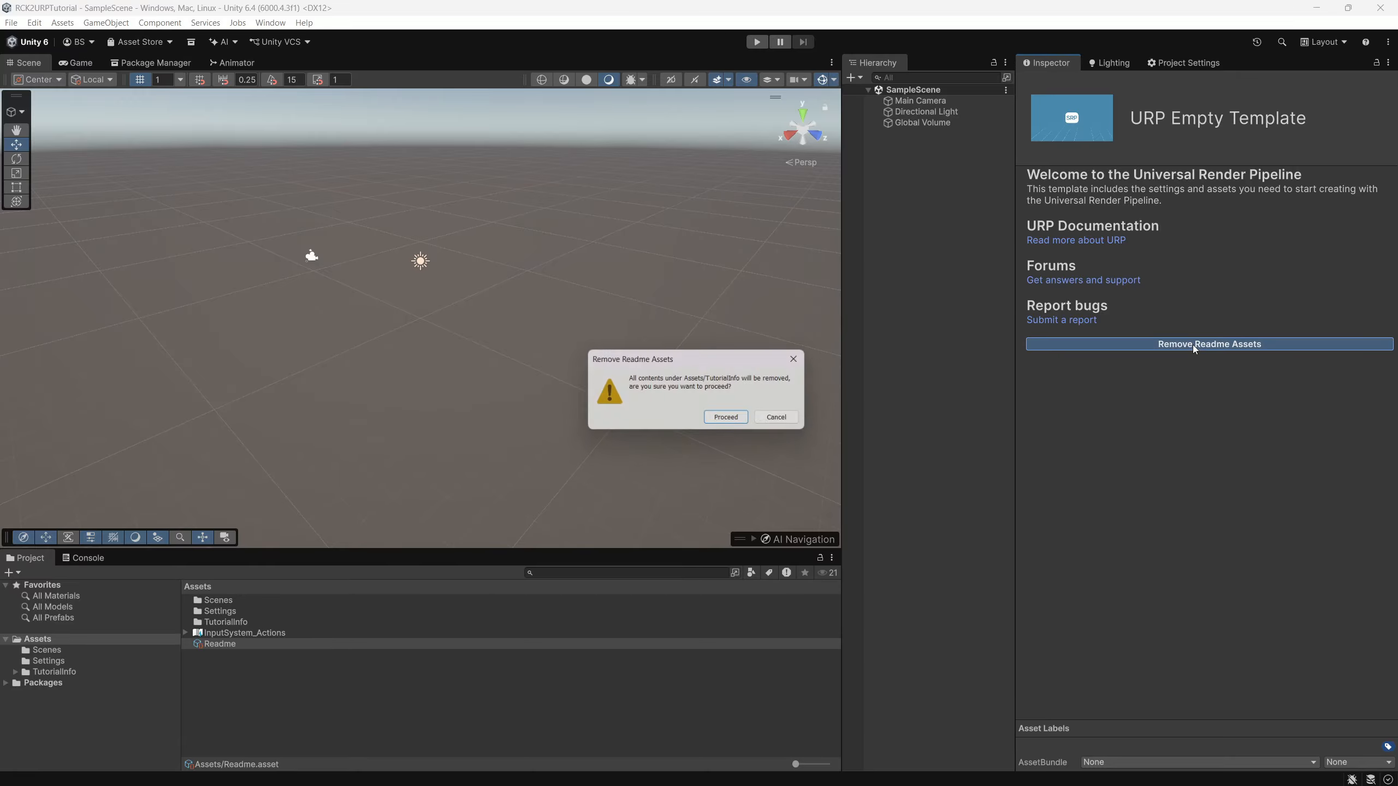
{"action": "left_click", "coordinate": [738, 420]}
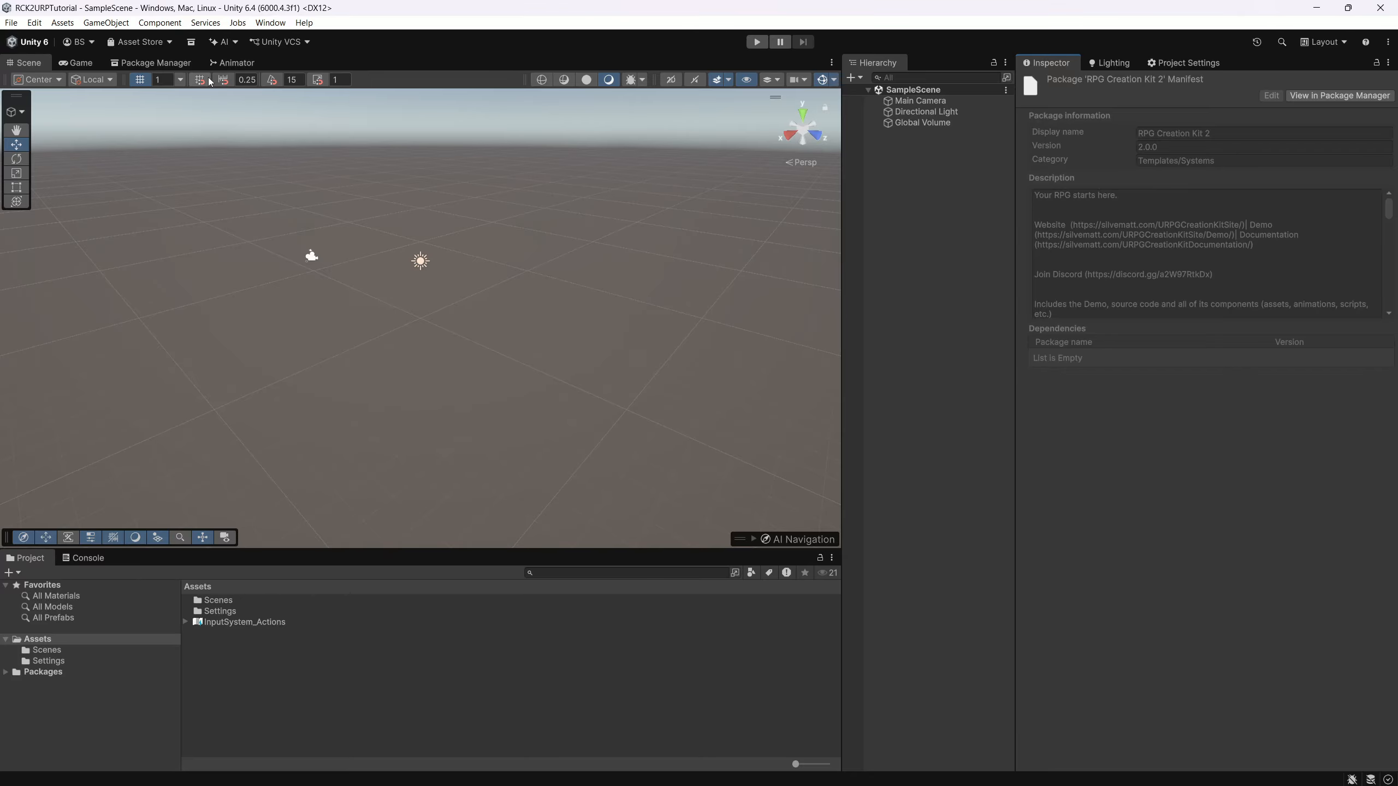
- Start importing RPG Creation Kit 2 into the current project with all content included, skipping the package dependency upgrades
{"action": "left_click", "coordinate": [154, 65]}
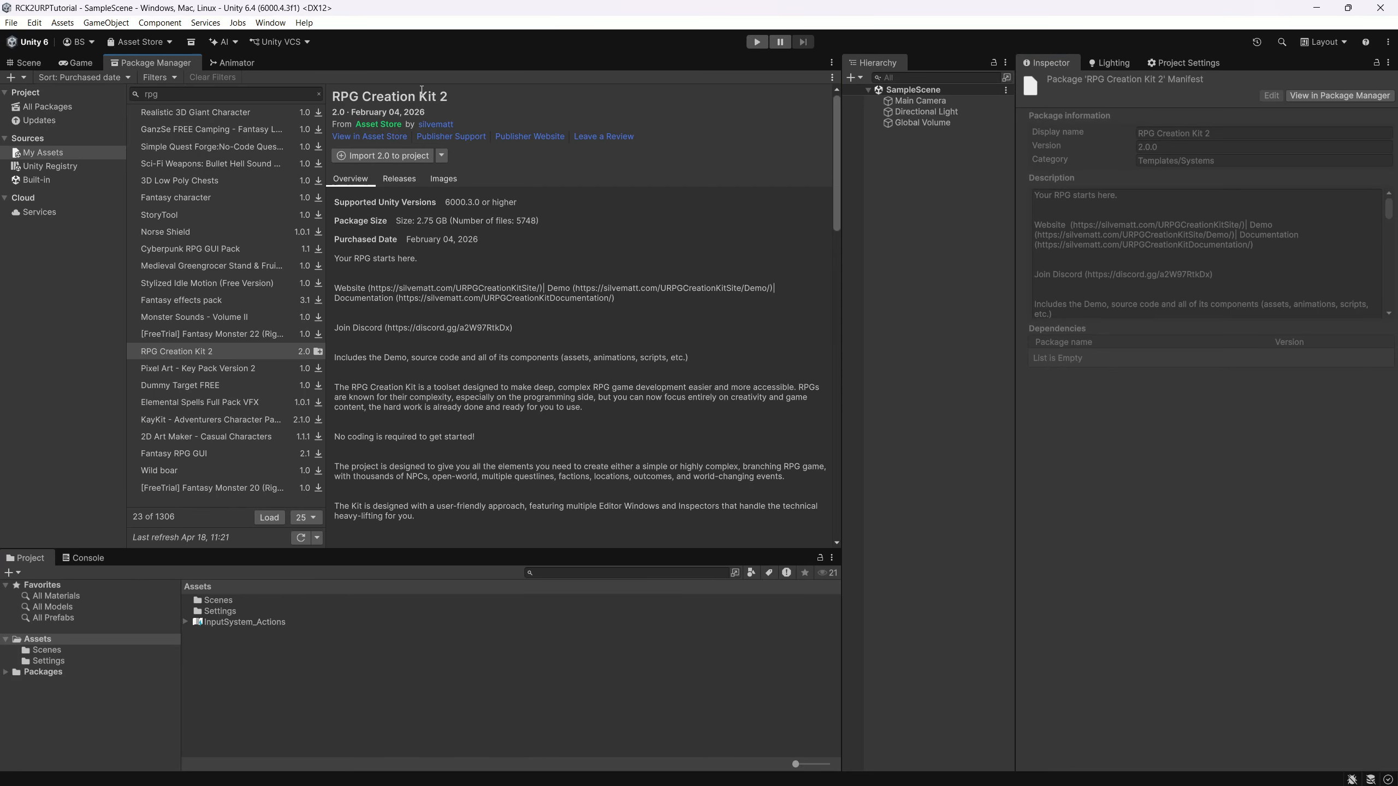
{"action": "left_click", "coordinate": [381, 156]}
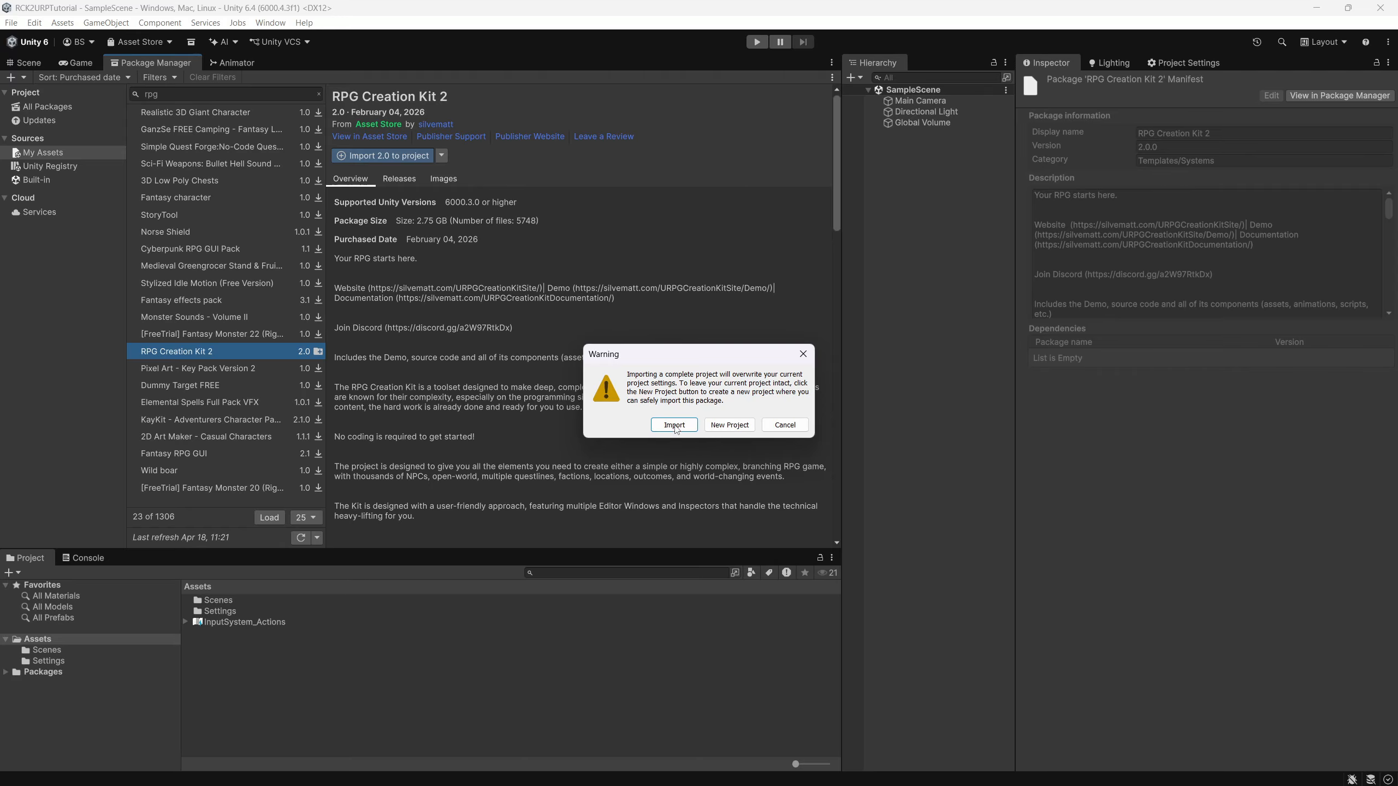
{"action": "left_click", "coordinate": [680, 425]}
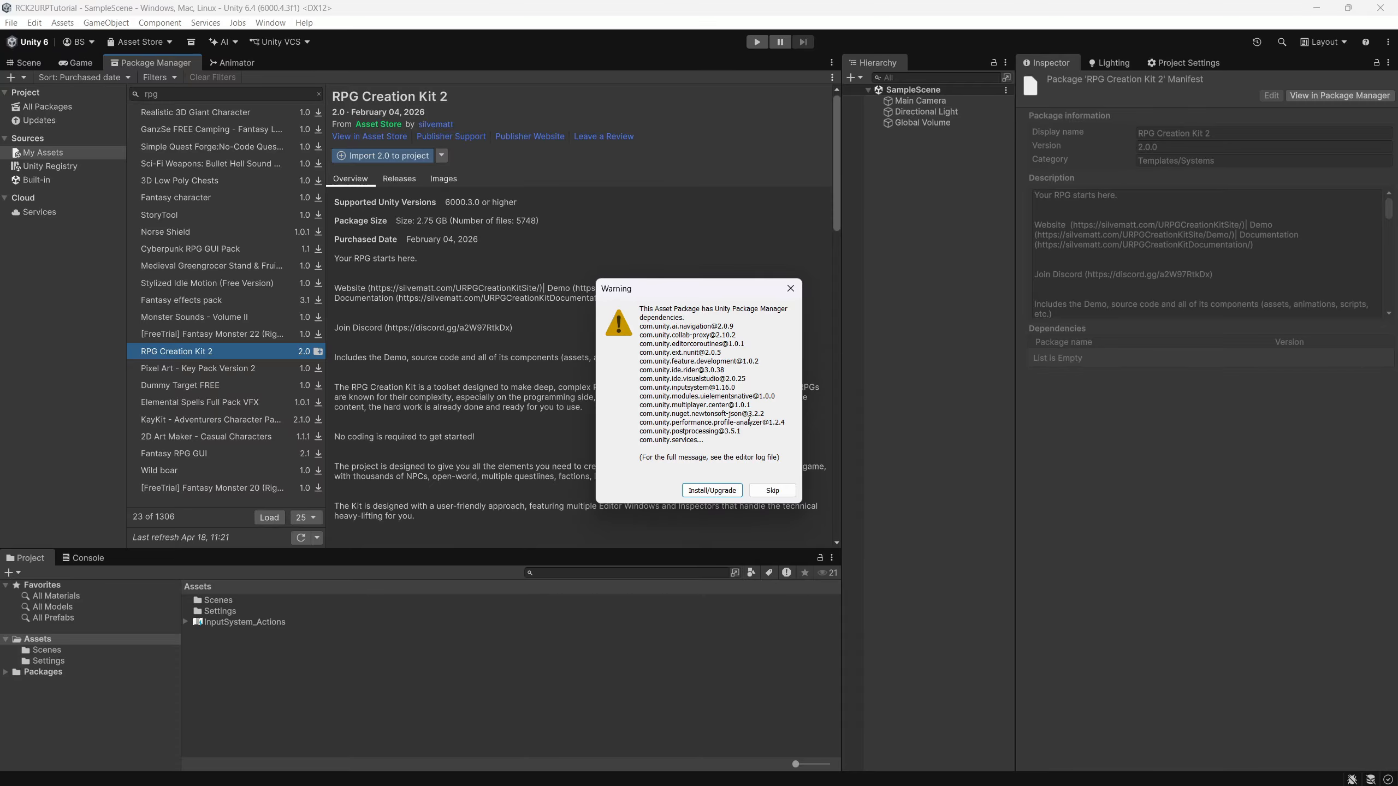
{"action": "left_click", "coordinate": [773, 490]}
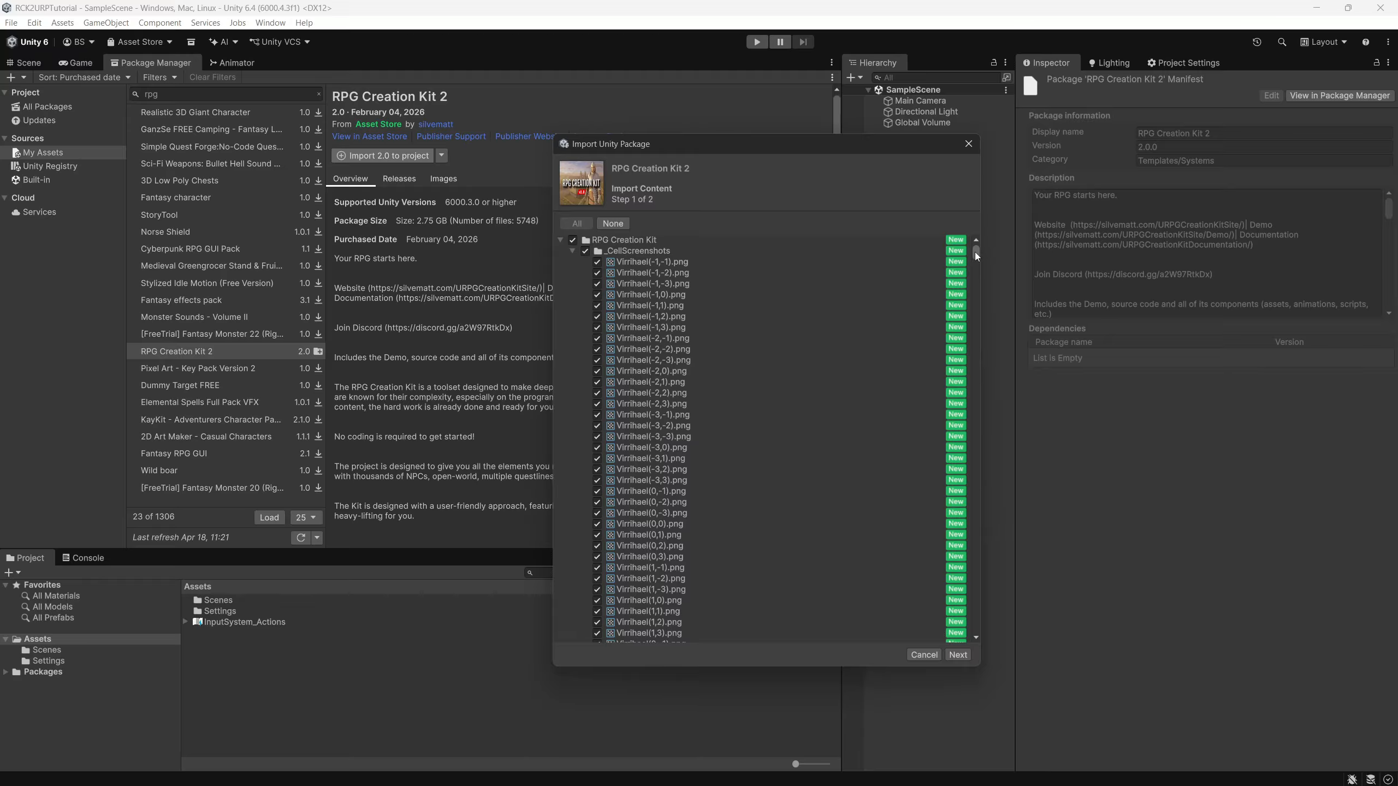
{"action": "mouse_move", "coordinate": [975, 254]}
{"action": "left_mouse_down"}
{"action": "mouse_move", "coordinate": [938, 509]}
{"action": "mouse_move", "coordinate": [943, 643]}
{"action": "mouse_move", "coordinate": [970, 541]}
{"action": "mouse_move", "coordinate": [972, 232]}
{"action": "left_mouse_up"}
{"action": "left_click", "coordinate": [958, 655]}
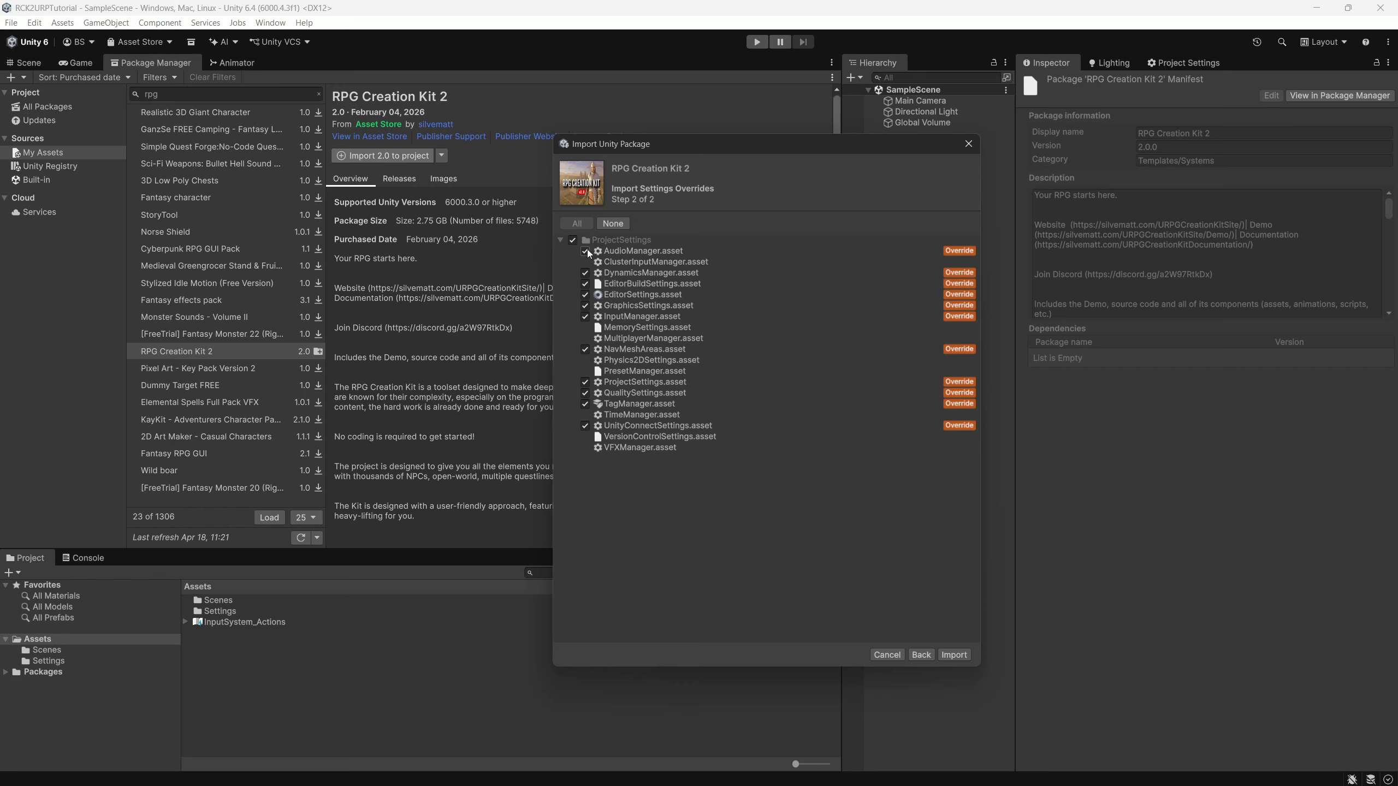
- Import the kit with only the DynamicsManager, EditorBuildSettings and TagManager project settings overridden
{"action": "left_click", "coordinate": [573, 241]}
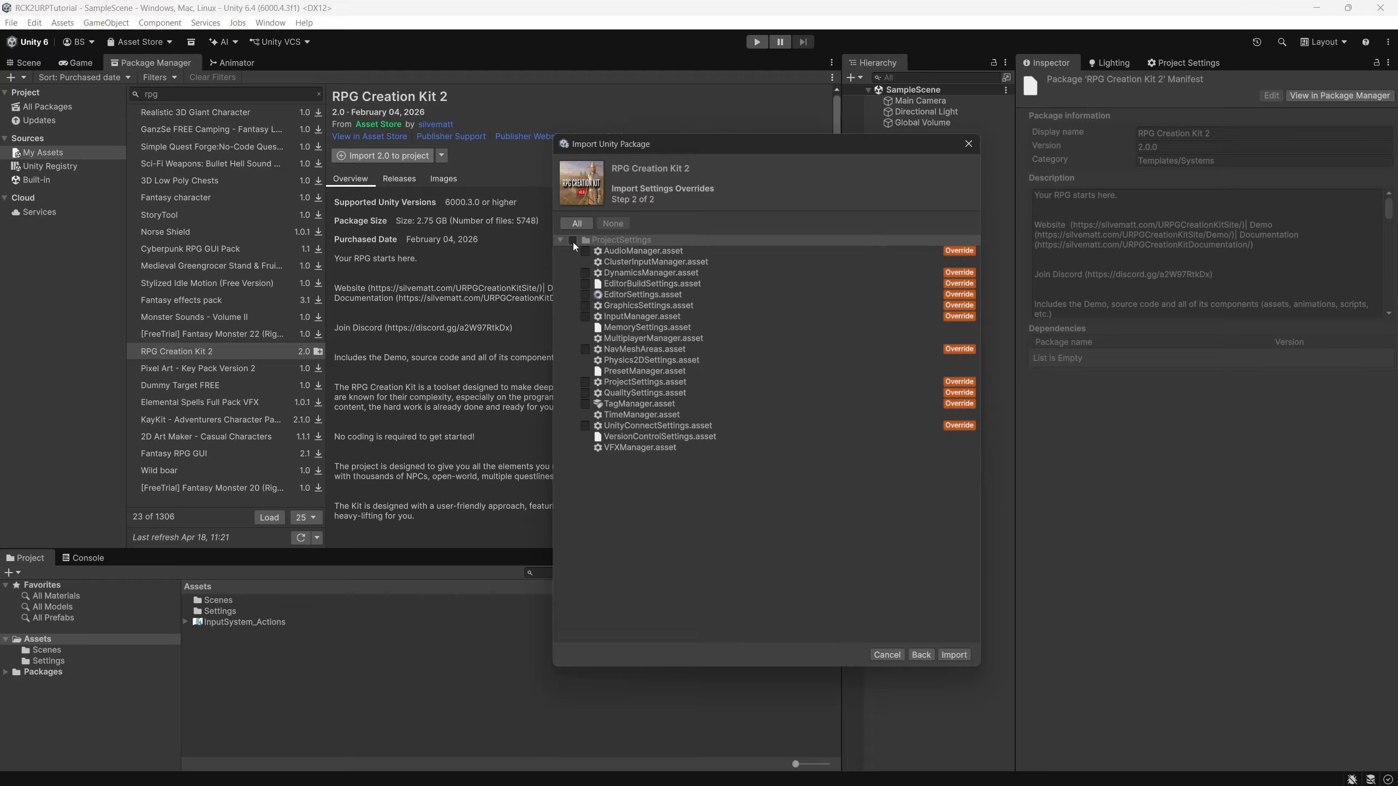
{"action": "left_click", "coordinate": [584, 284]}
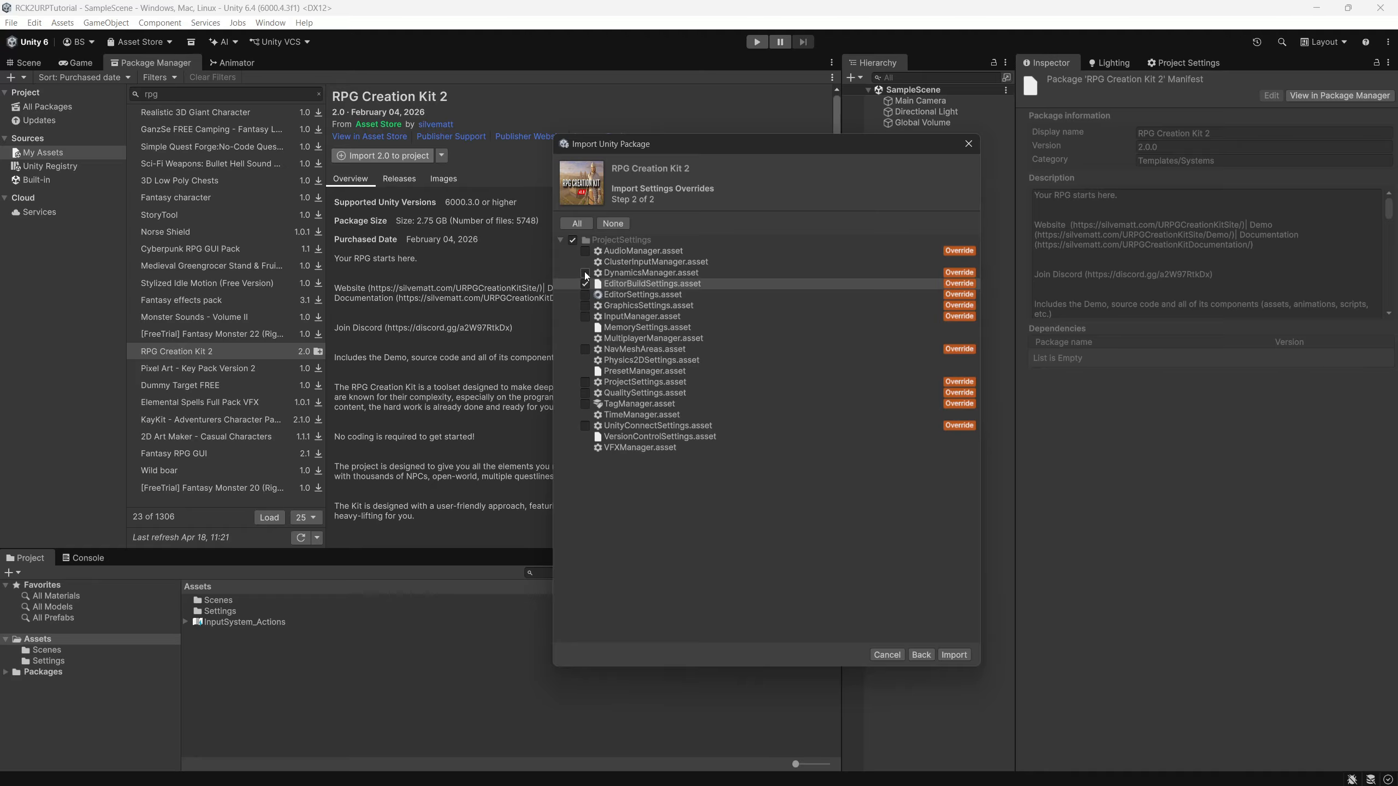
{"action": "left_click", "coordinate": [584, 272]}
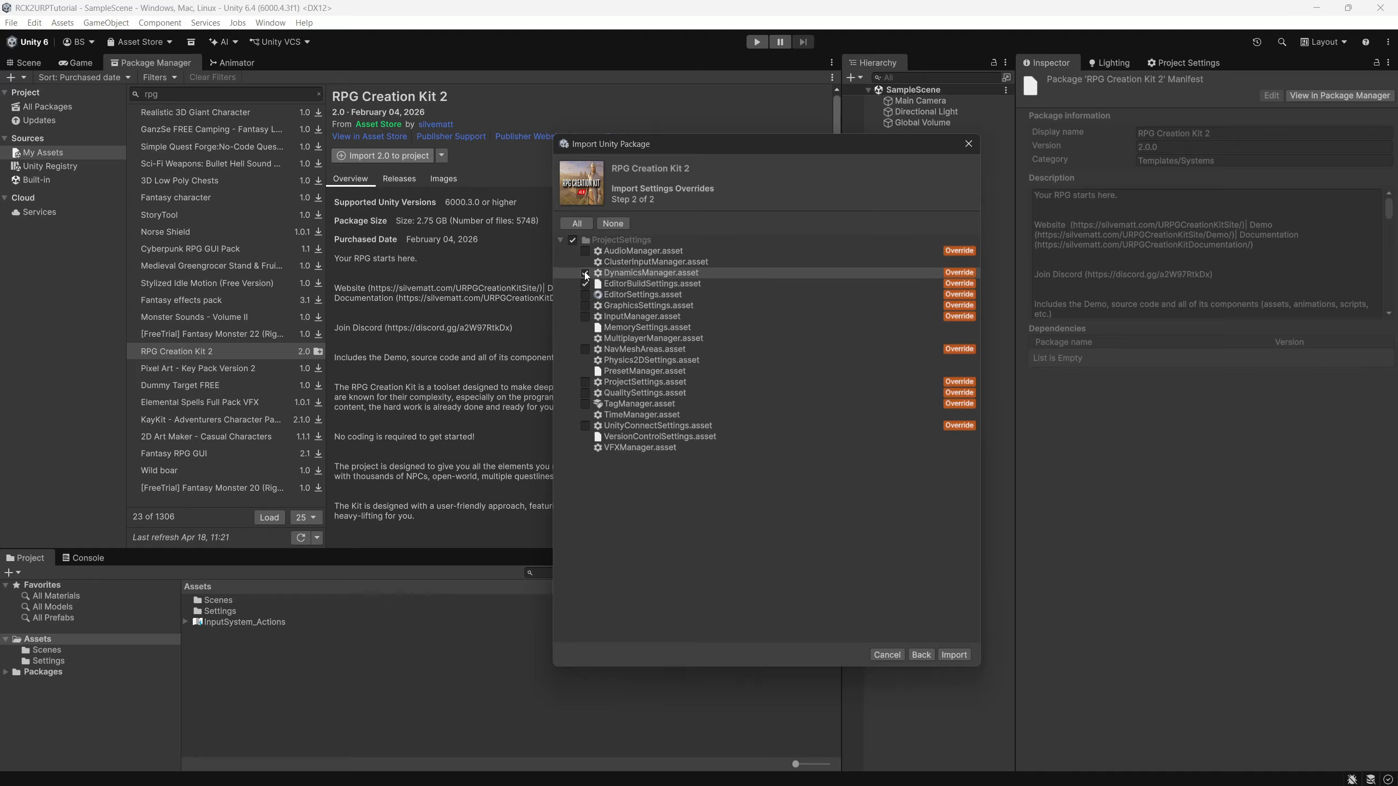
{"action": "left_click", "coordinate": [584, 404]}
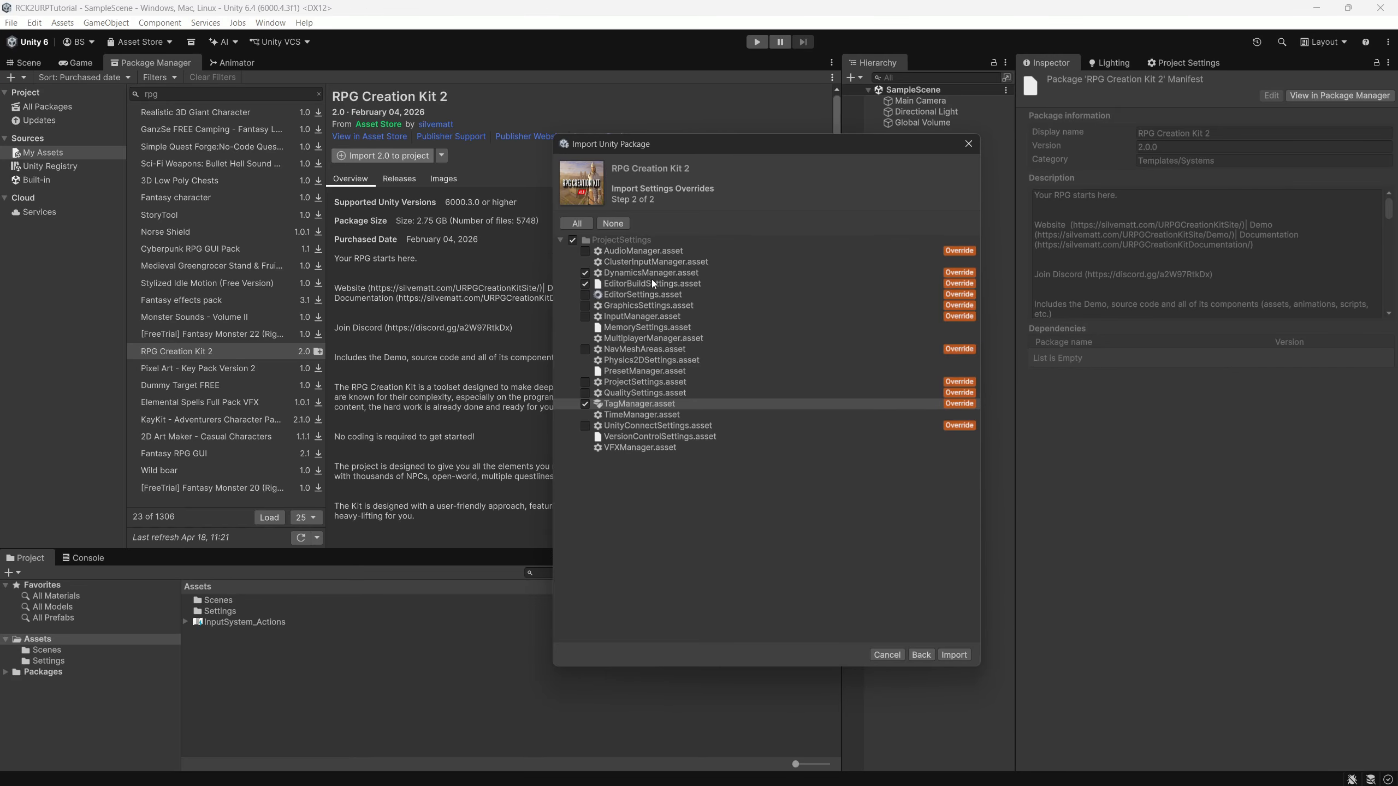
{"action": "left_click", "coordinate": [963, 656]}
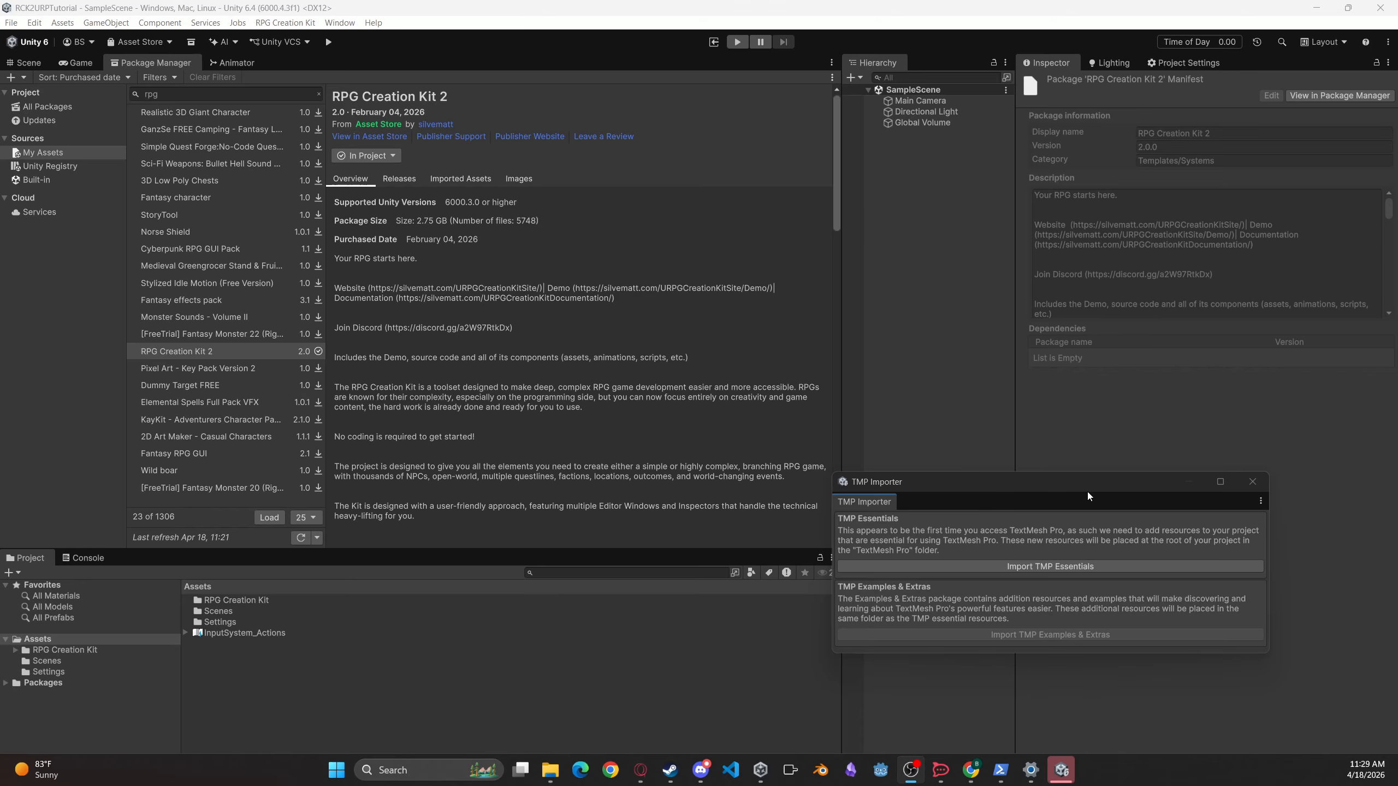
- Import the TMP Essentials and close the TMP Importer without adding the examples and extras
{"action": "left_click", "coordinate": [1063, 565]}
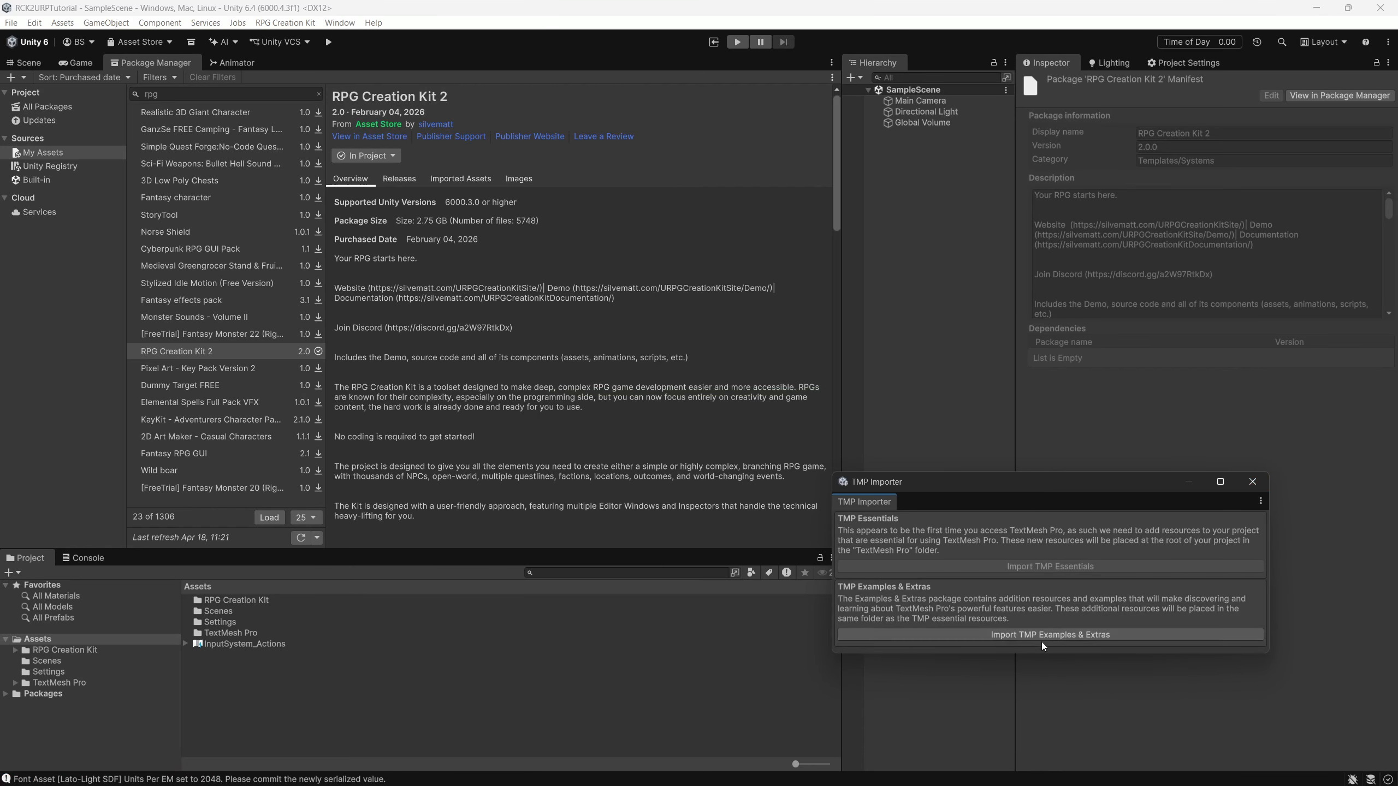
{"action": "left_click", "coordinate": [1254, 481]}
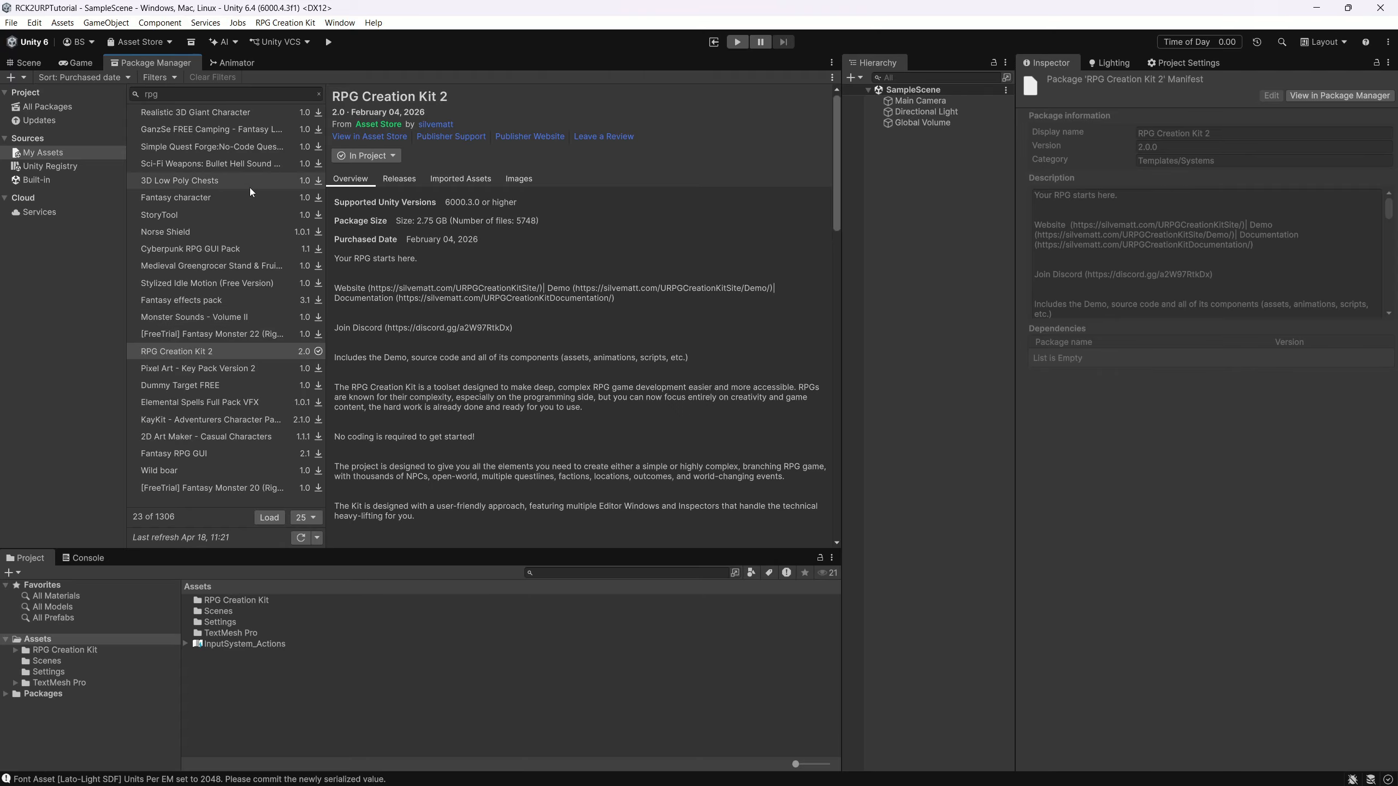
- Return to the scene, open the RPG Creation Kit's Cell View, and dock it beside the Project window
{"action": "left_click", "coordinate": [20, 67]}
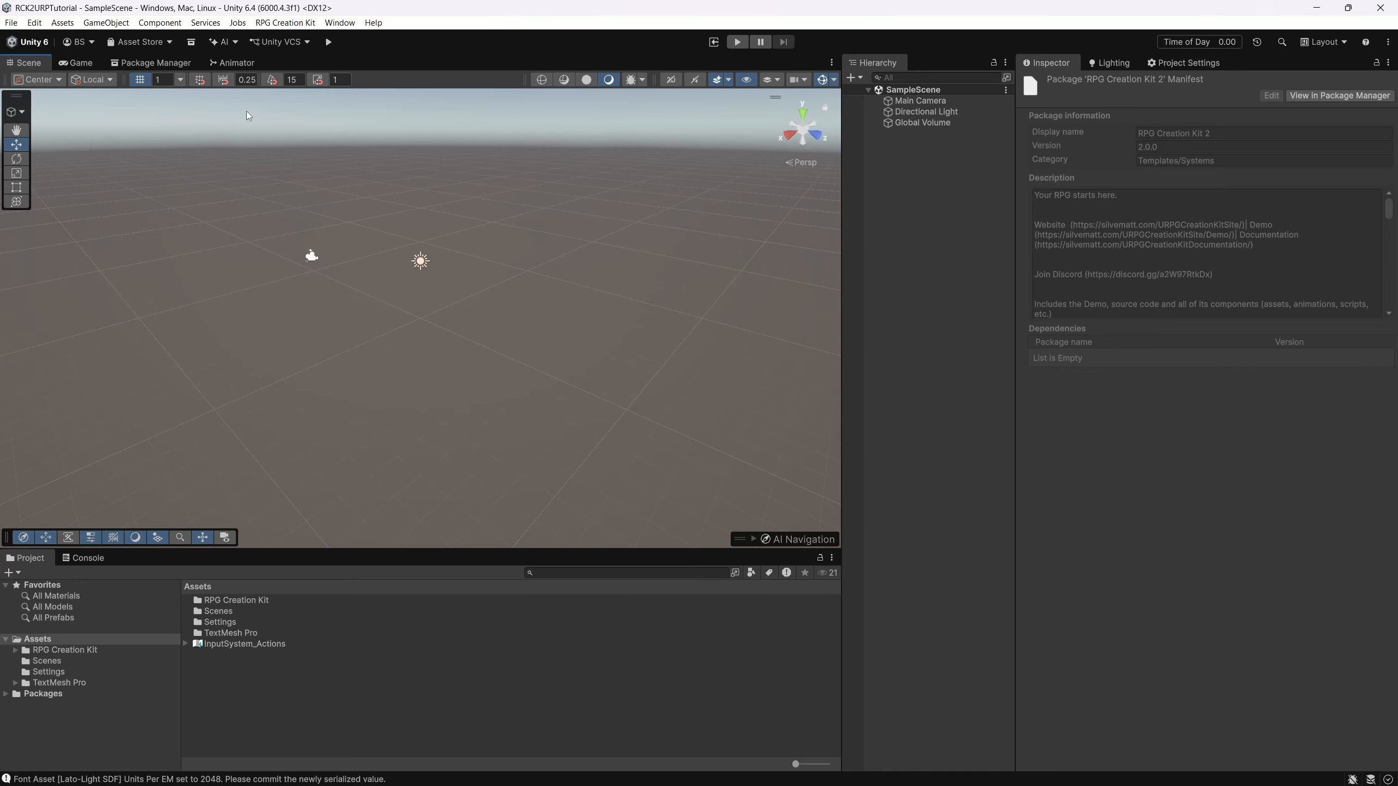
{"action": "left_click", "coordinate": [285, 22]}
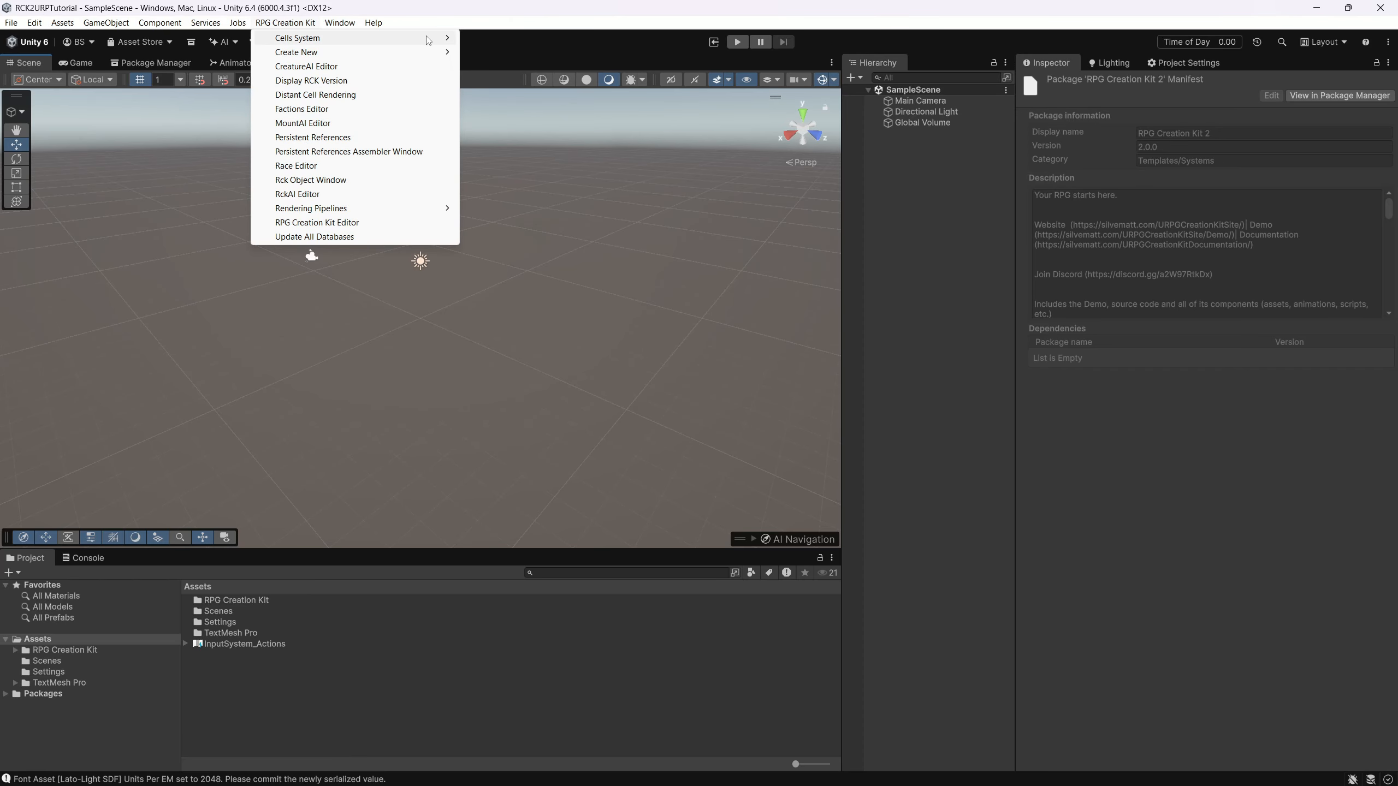
{"action": "mouse_move", "coordinate": [428, 40]}
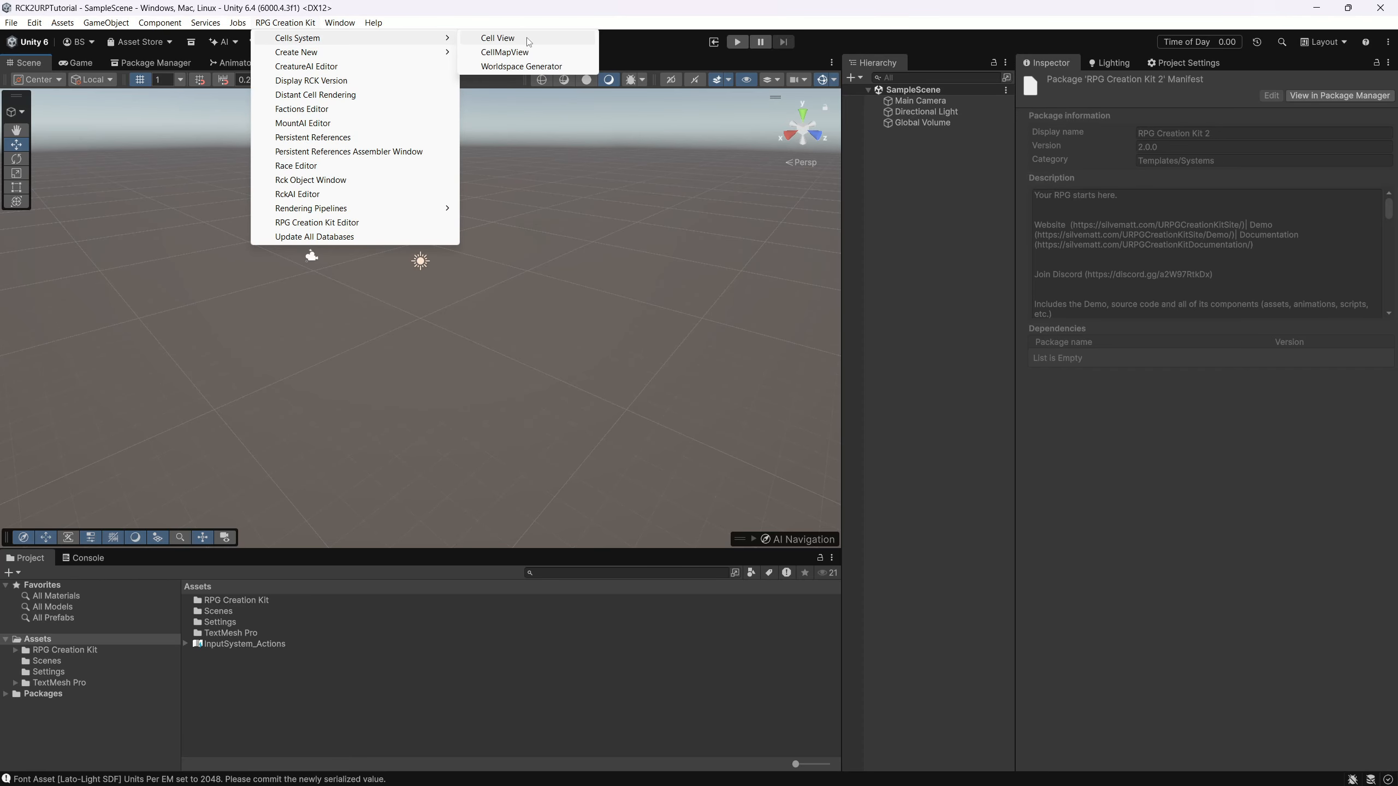
{"action": "left_click", "coordinate": [527, 39]}
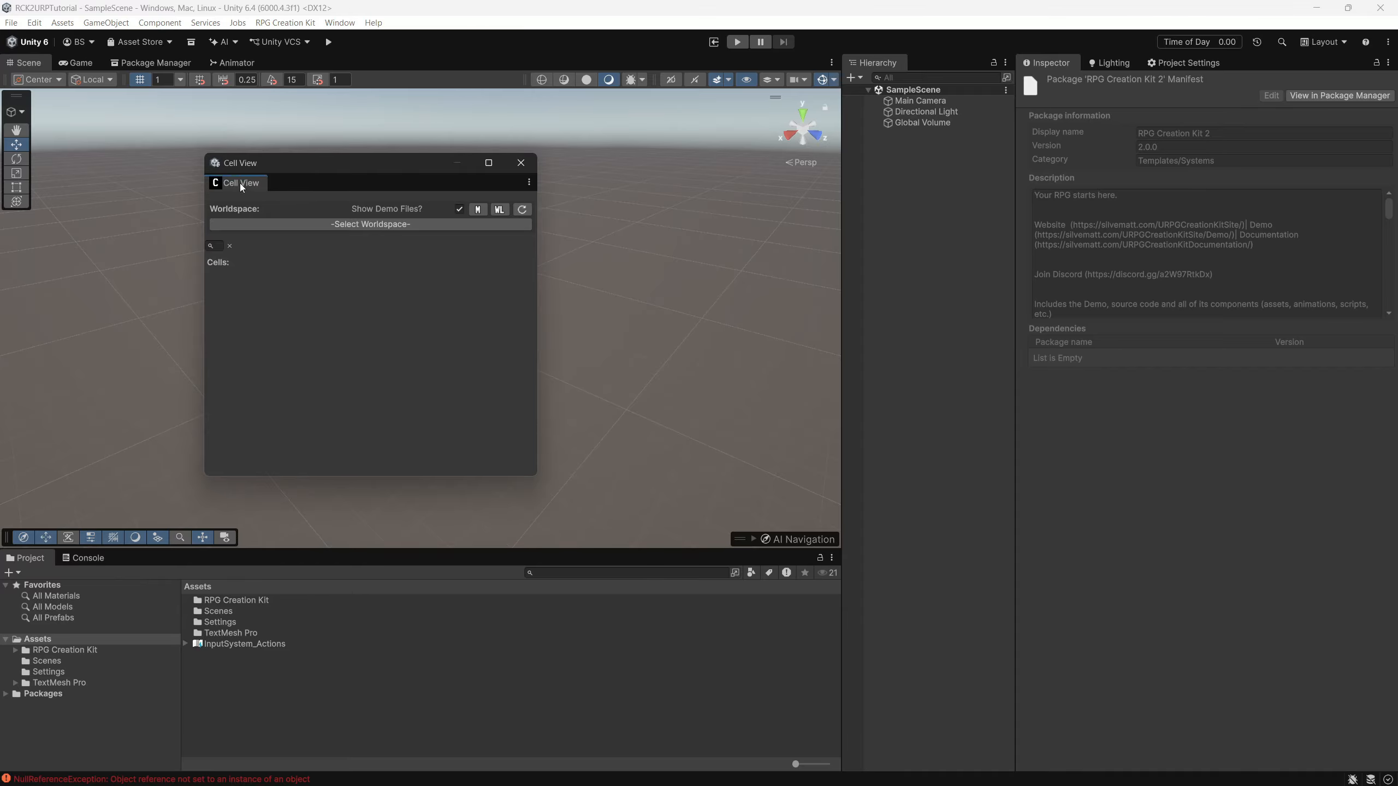
{"action": "left_click_drag", "start_coordinate": [240, 184], "coordinate": [503, 686]}
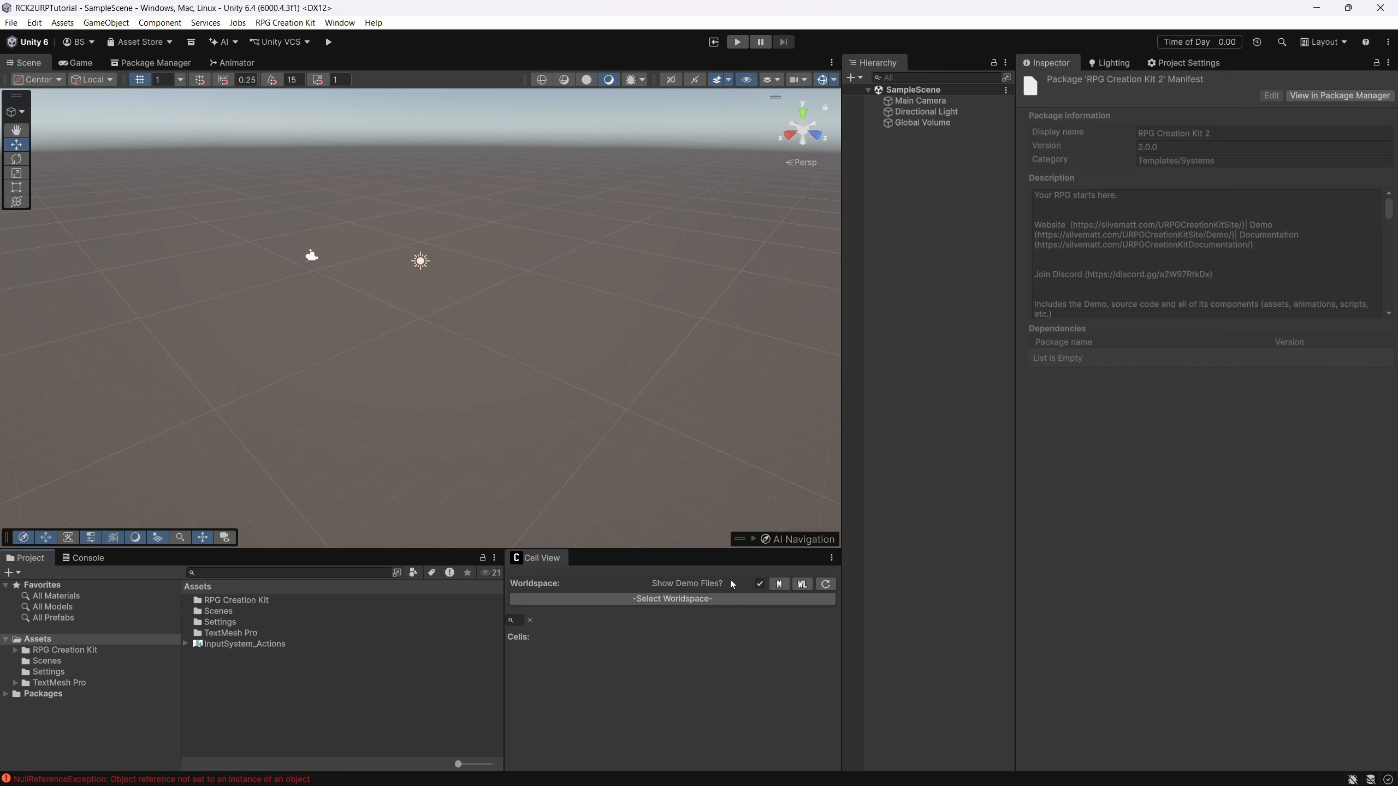
- Select the Virrihael worldspace in the Cell View and load the cell Virrihael(0,1) into the scene
{"action": "left_click", "coordinate": [683, 599]}
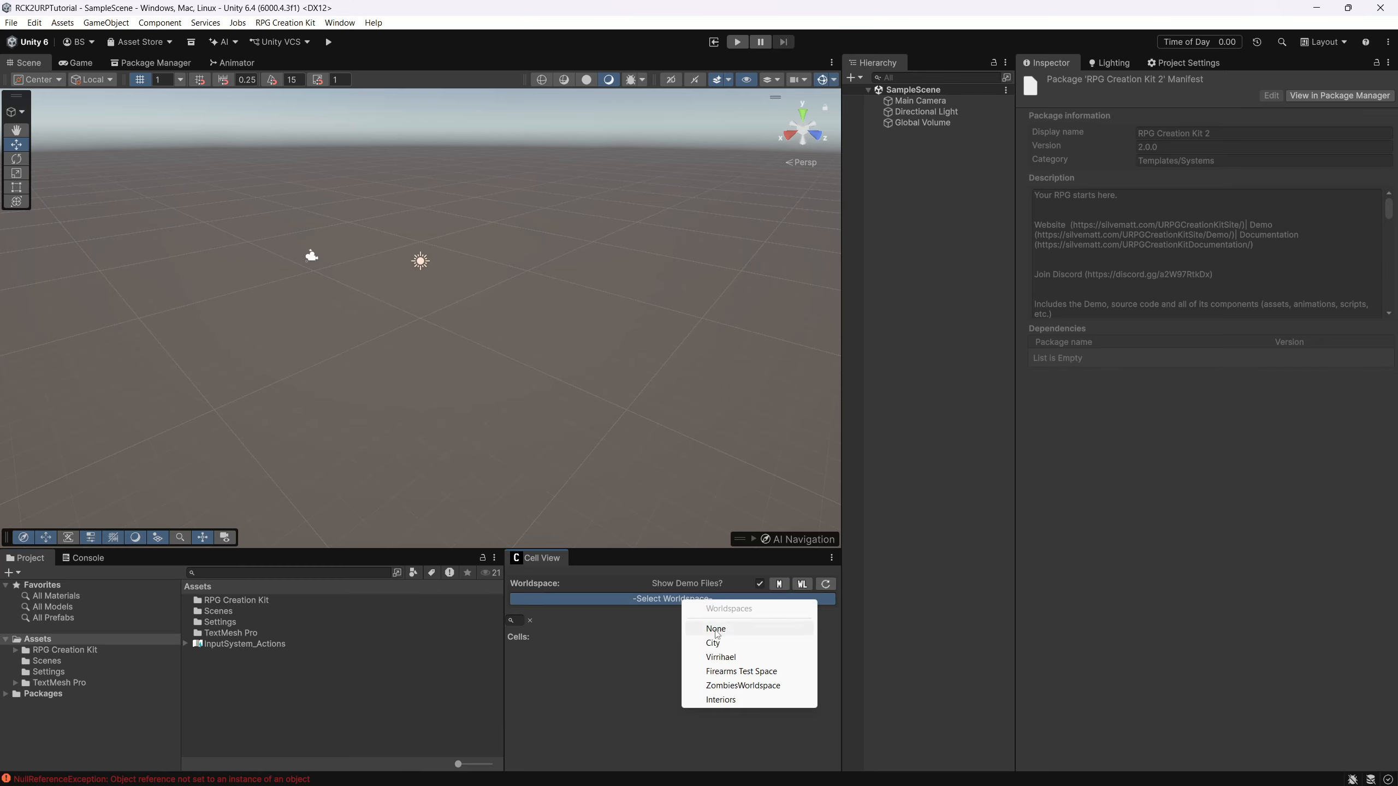
{"action": "left_click", "coordinate": [719, 658]}
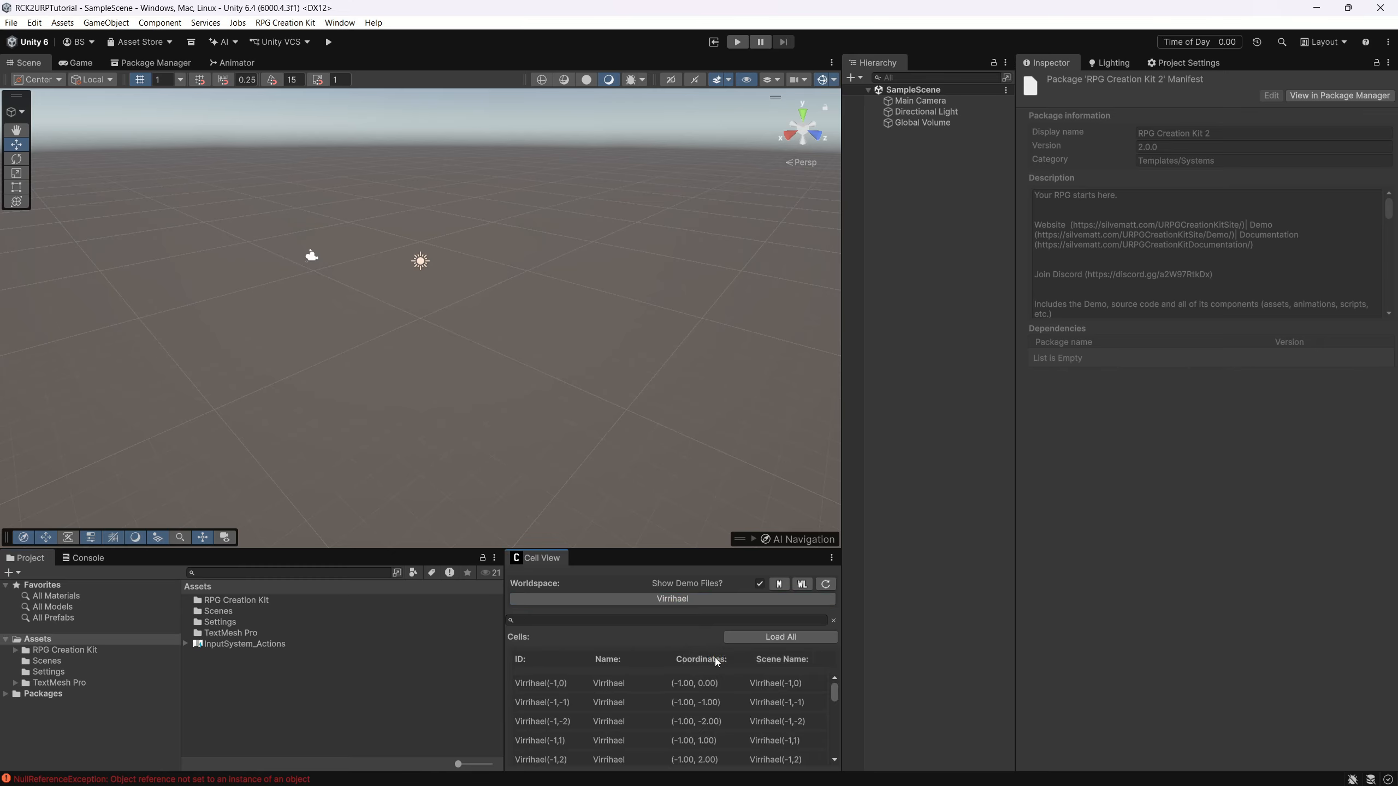
{"action": "scroll", "coordinate": [609, 719], "scroll_direction": "down", "scroll_amount": 4}
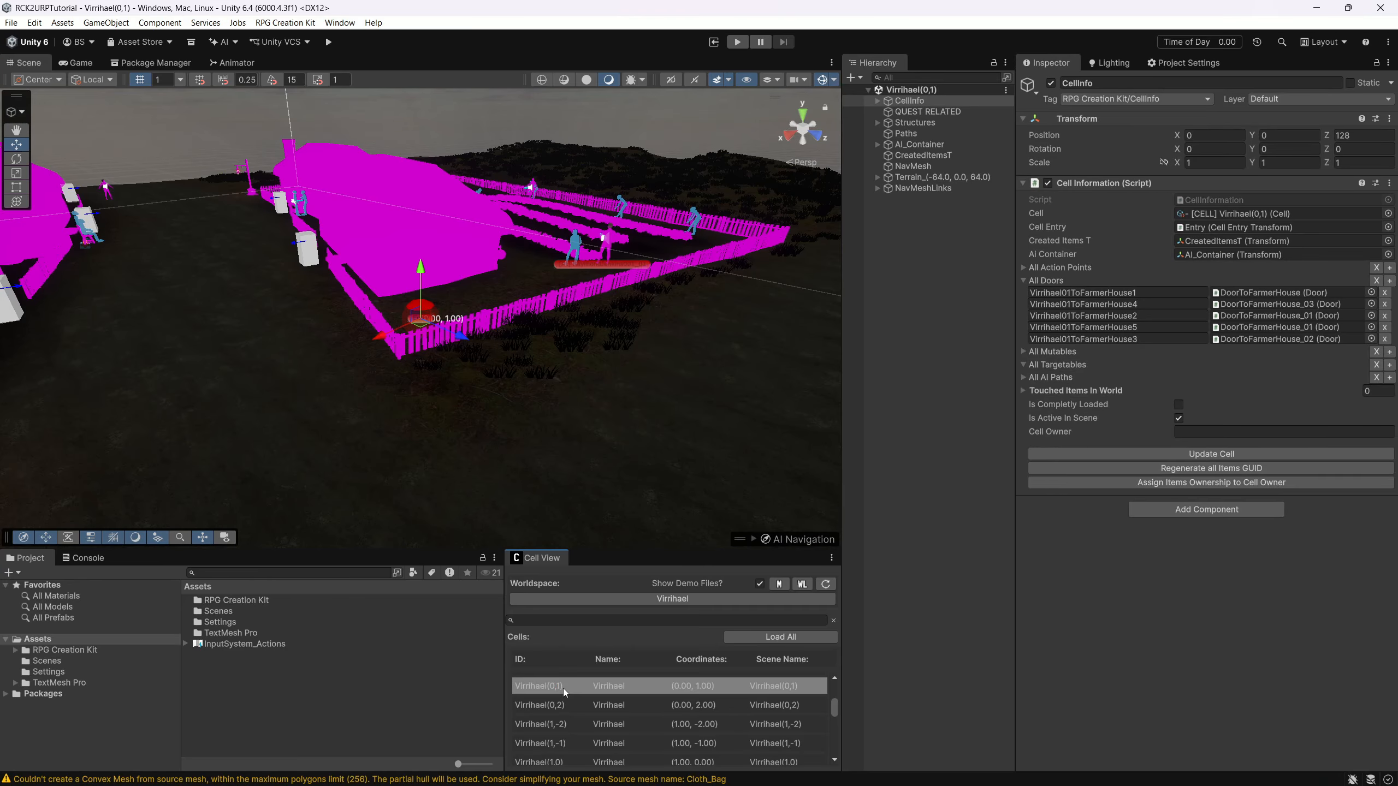
{"action": "right_click_drag", "start_coordinate": [672, 377], "coordinate": [372, 314]}
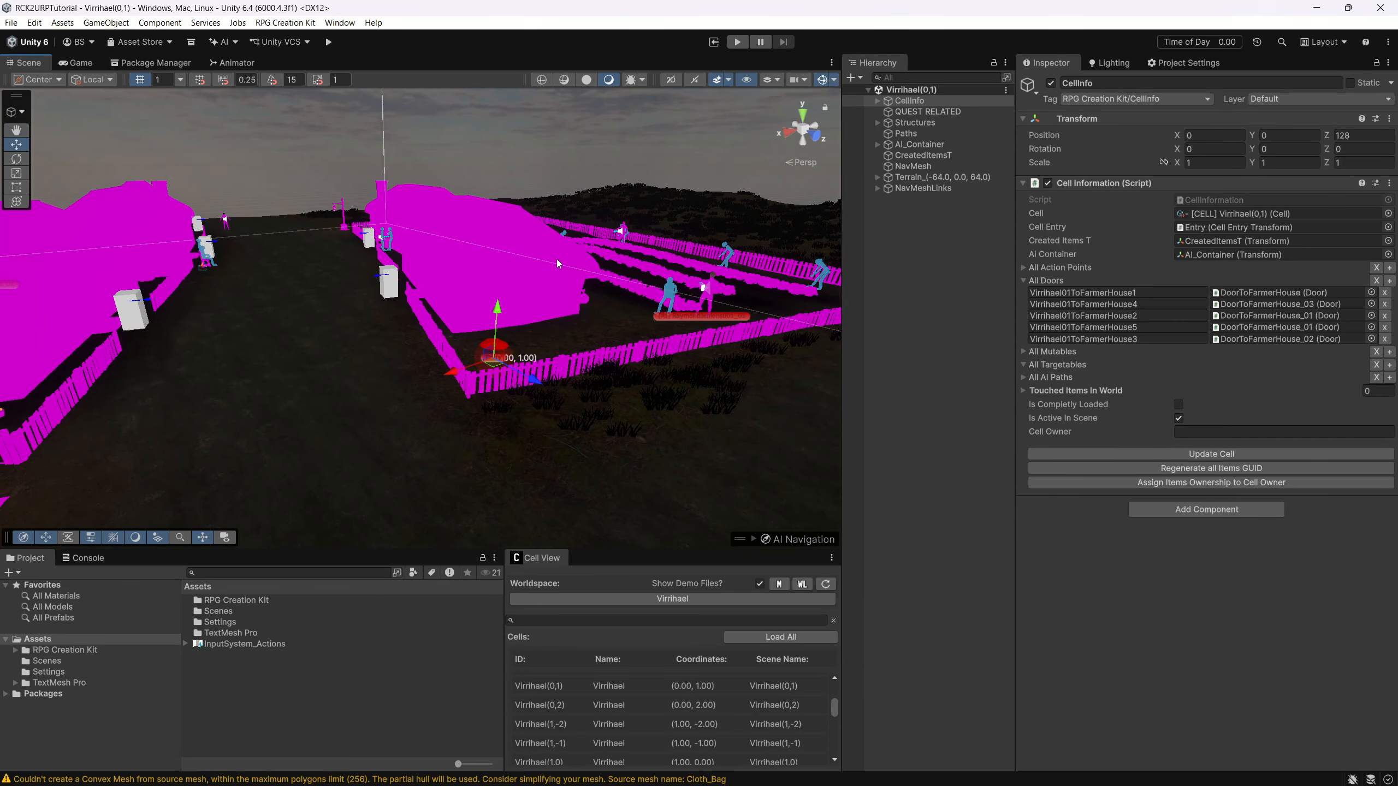
- Scan the project in the Render Pipeline Converter from Built-in to Universal Render Pipeline using only the Material Shader Converter, and review the listed materials
{"action": "left_click", "coordinate": [340, 23]}
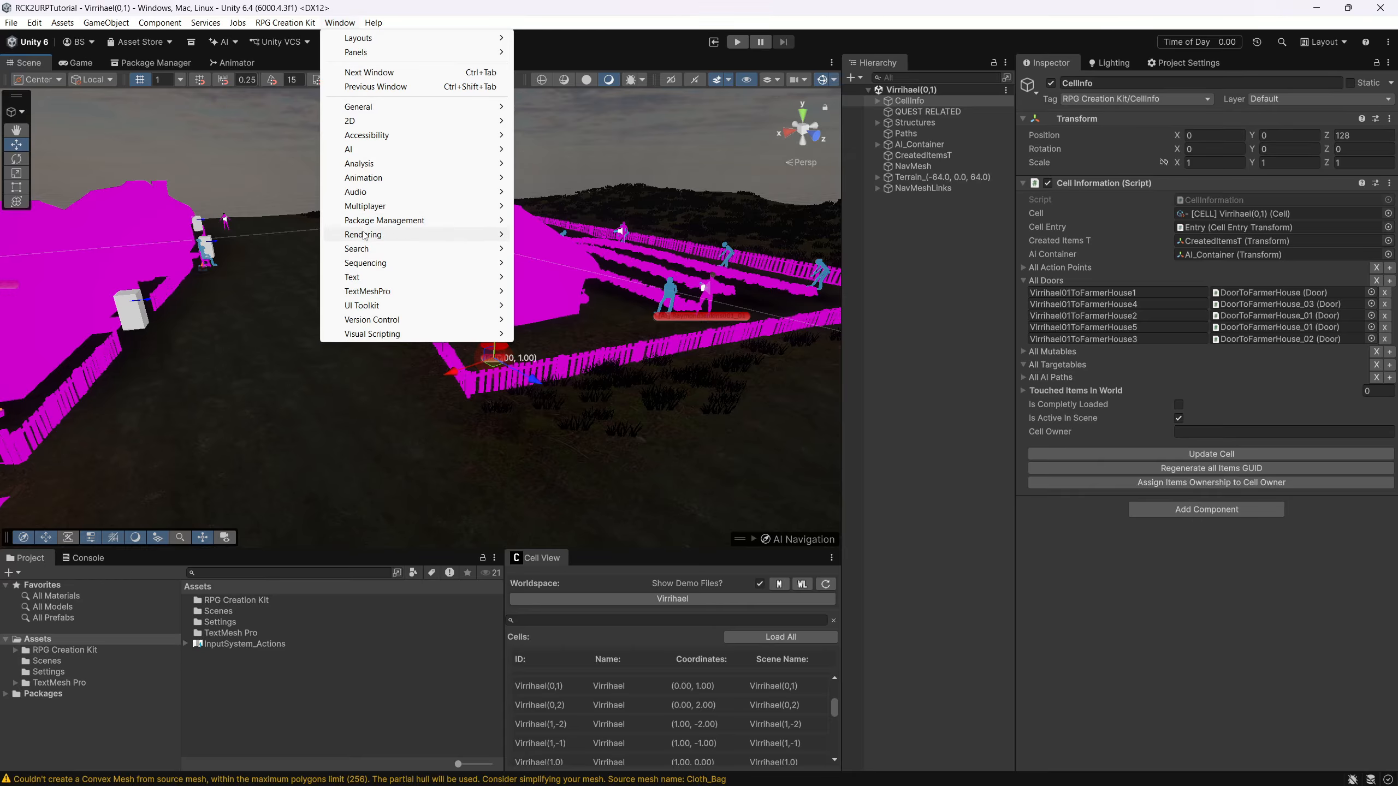
{"action": "mouse_move", "coordinate": [365, 236]}
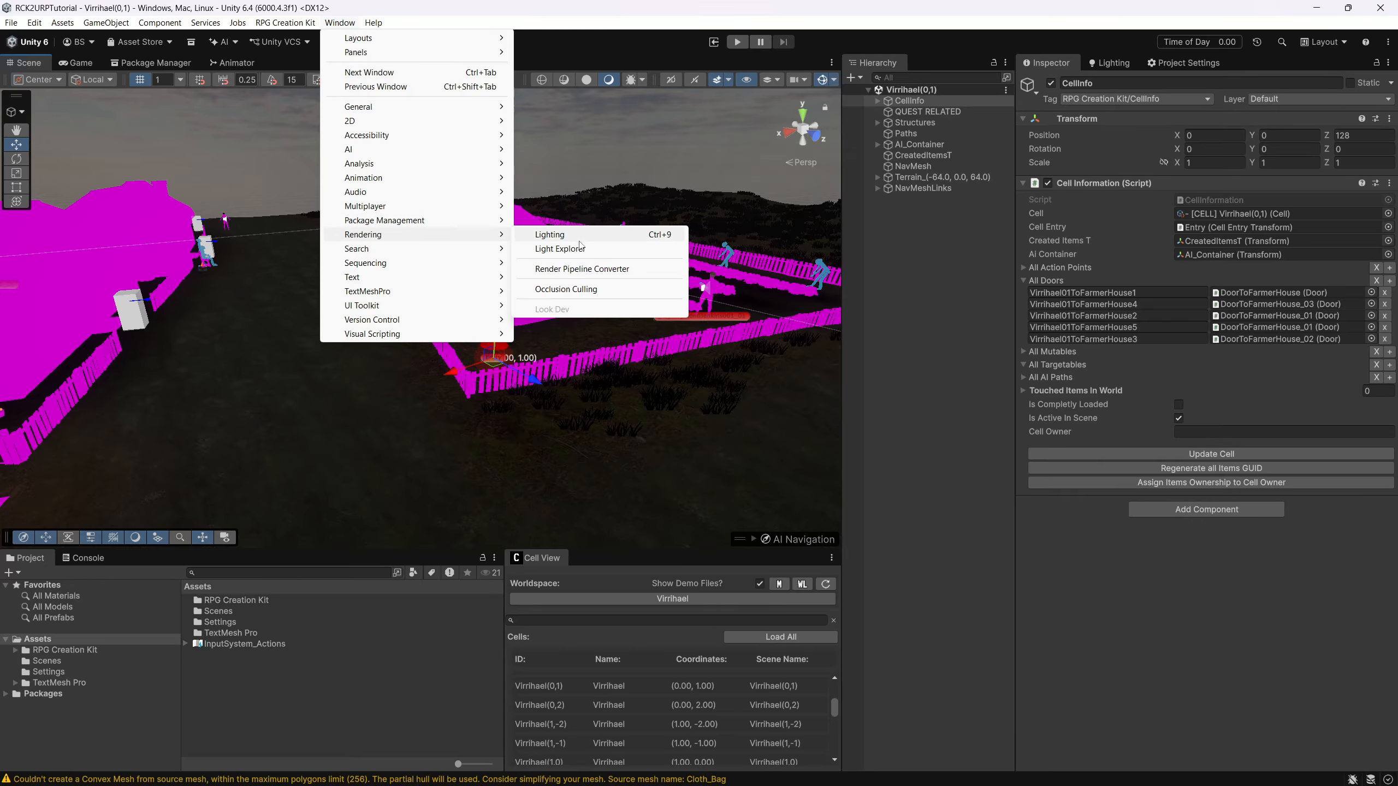
{"action": "left_click", "coordinate": [582, 269]}
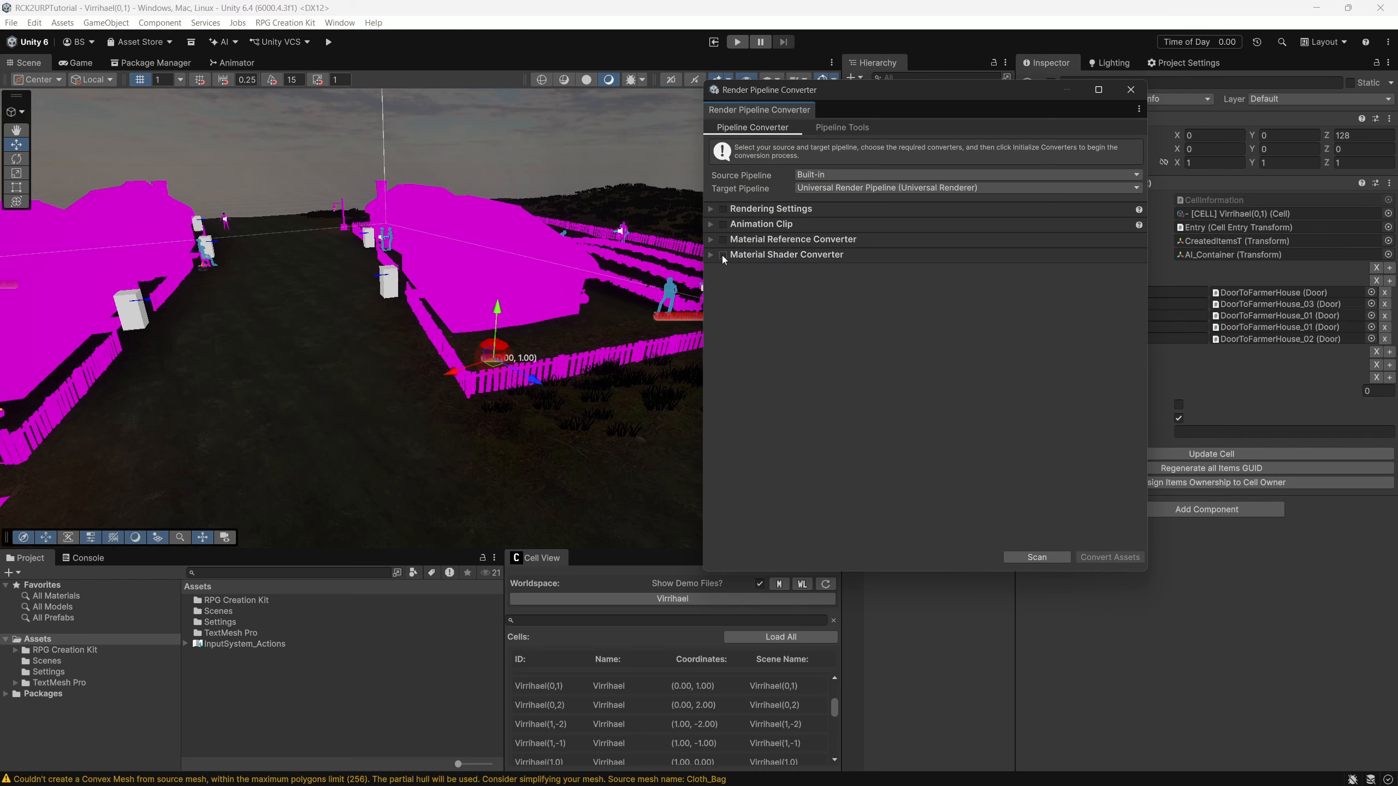
{"action": "left_click", "coordinate": [1022, 557]}
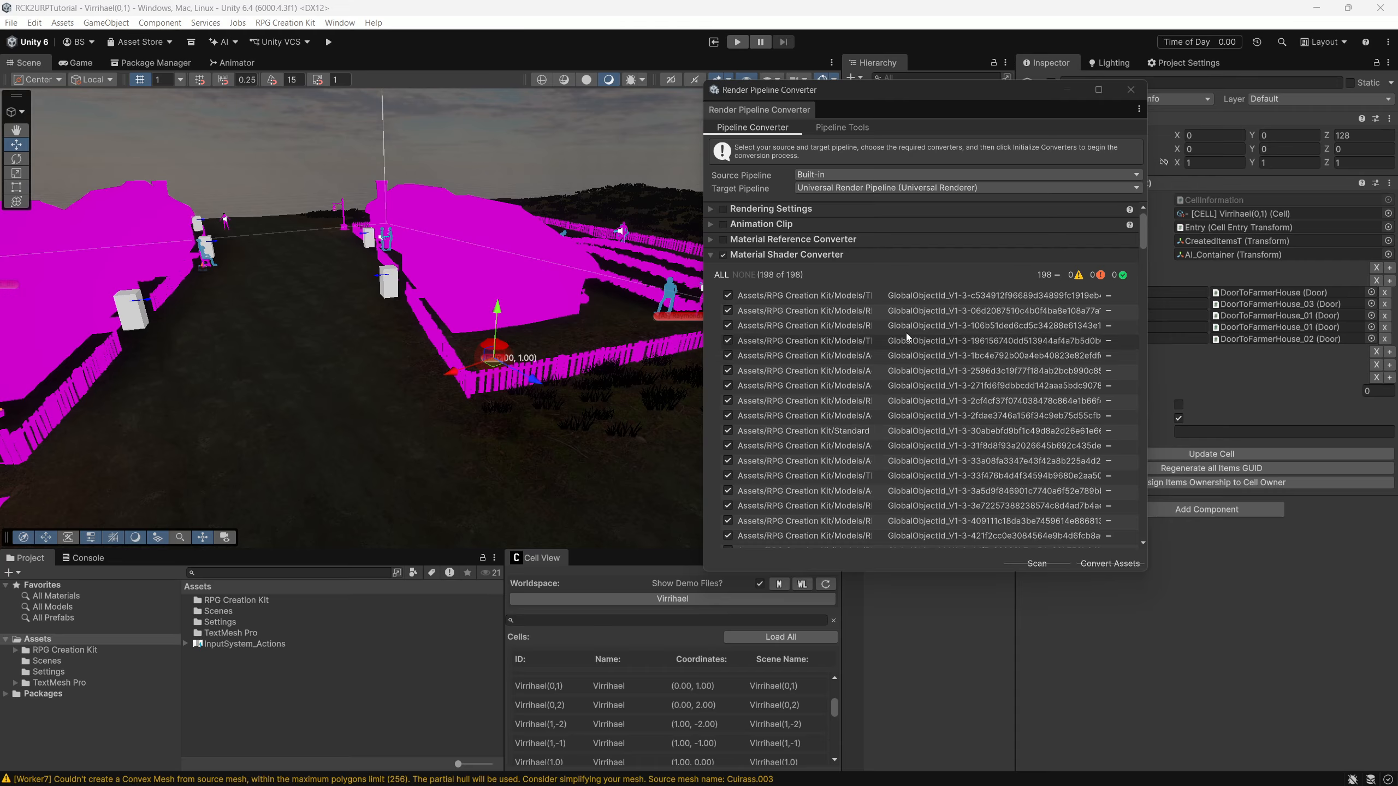
{"action": "scroll", "coordinate": [891, 333], "scroll_direction": "down", "scroll_amount": 20}
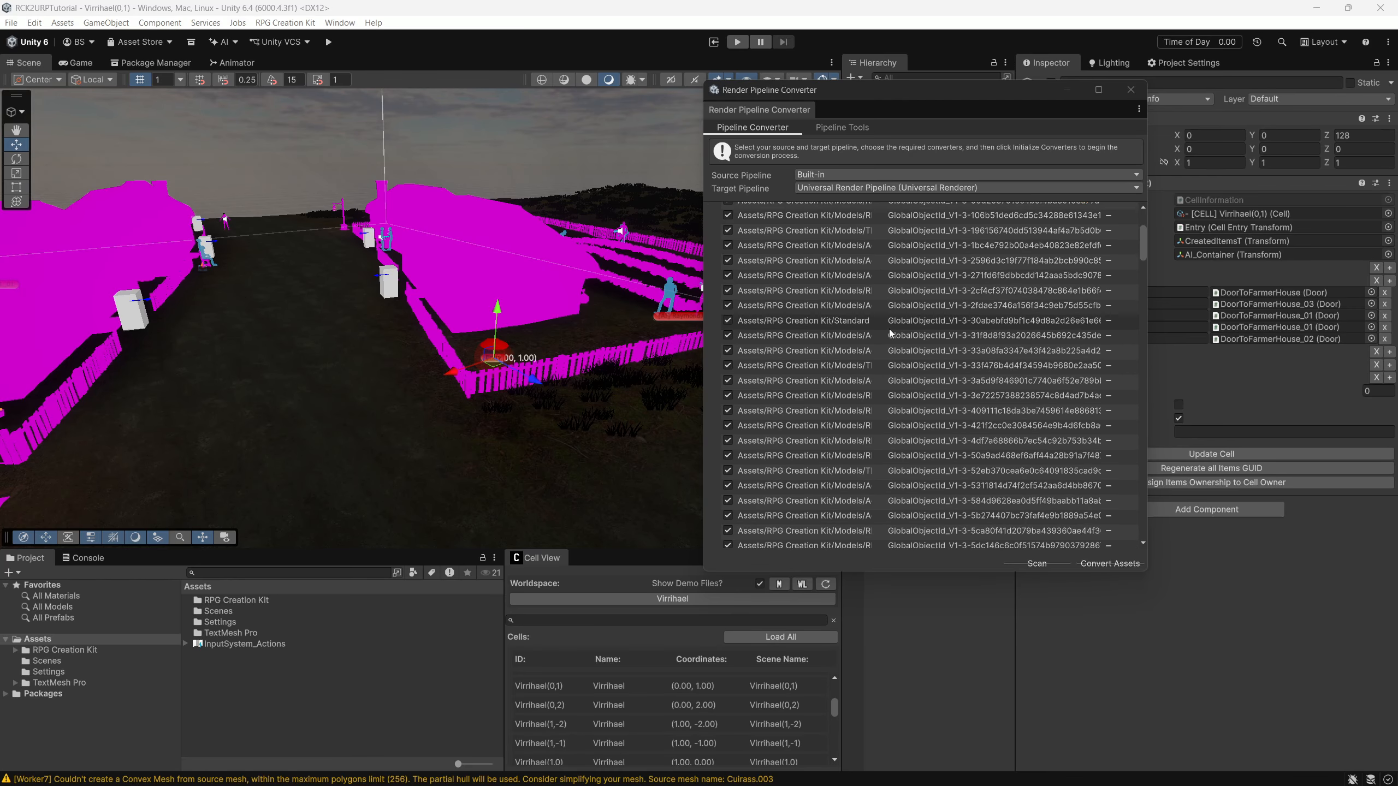
{"action": "scroll", "coordinate": [890, 332], "scroll_direction": "down", "scroll_amount": 15}
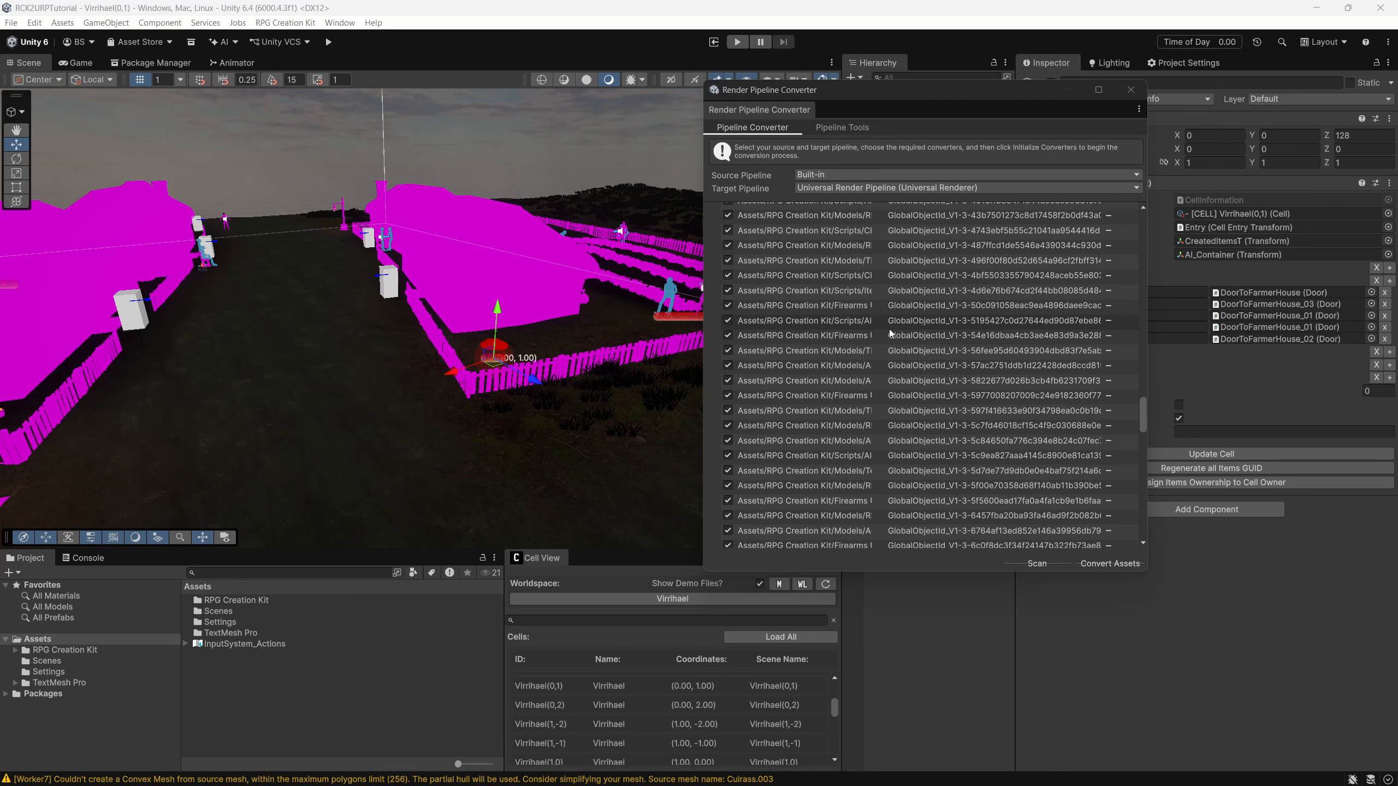
{"action": "scroll", "coordinate": [890, 328], "scroll_direction": "down", "scroll_amount": 3}
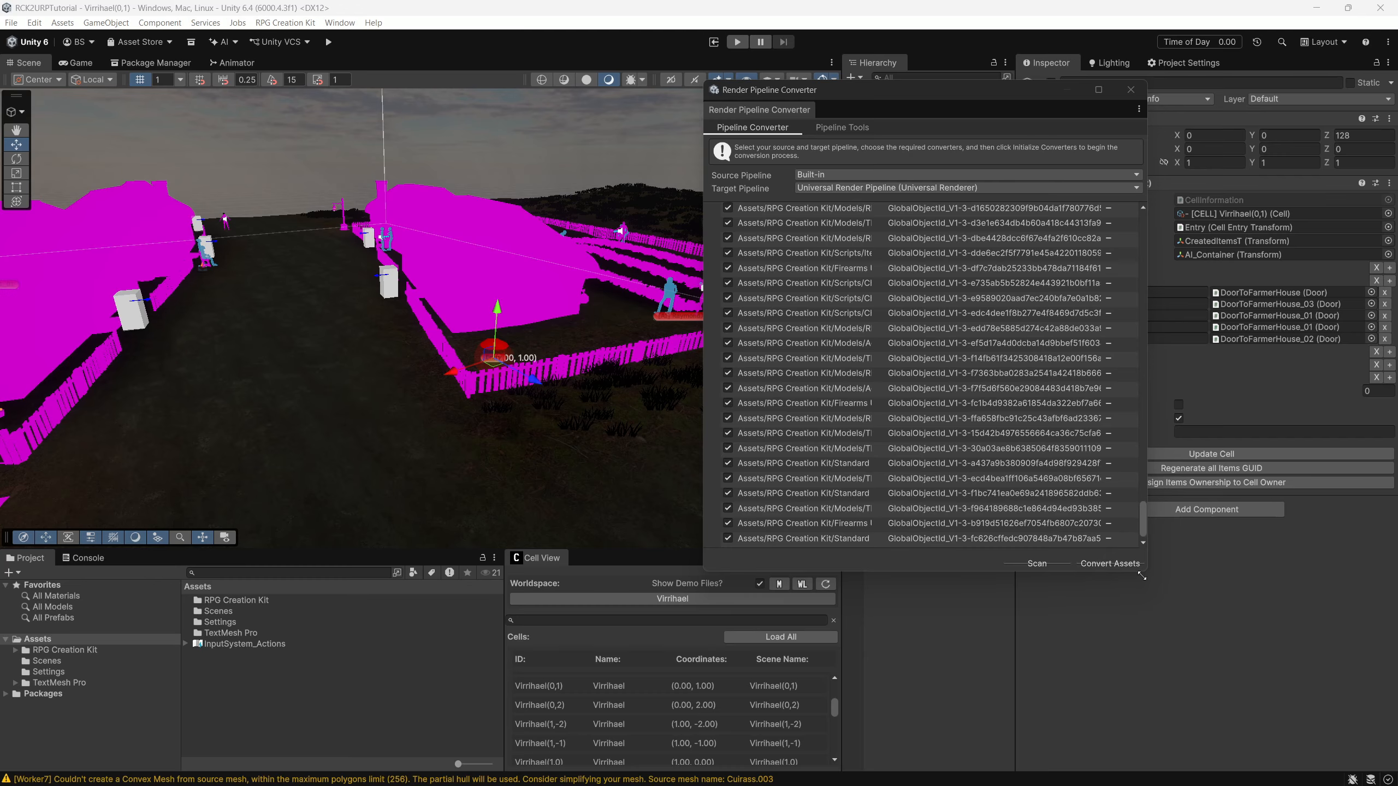
{"action": "left_click_drag", "start_coordinate": [1141, 576], "coordinate": [1140, 595]}
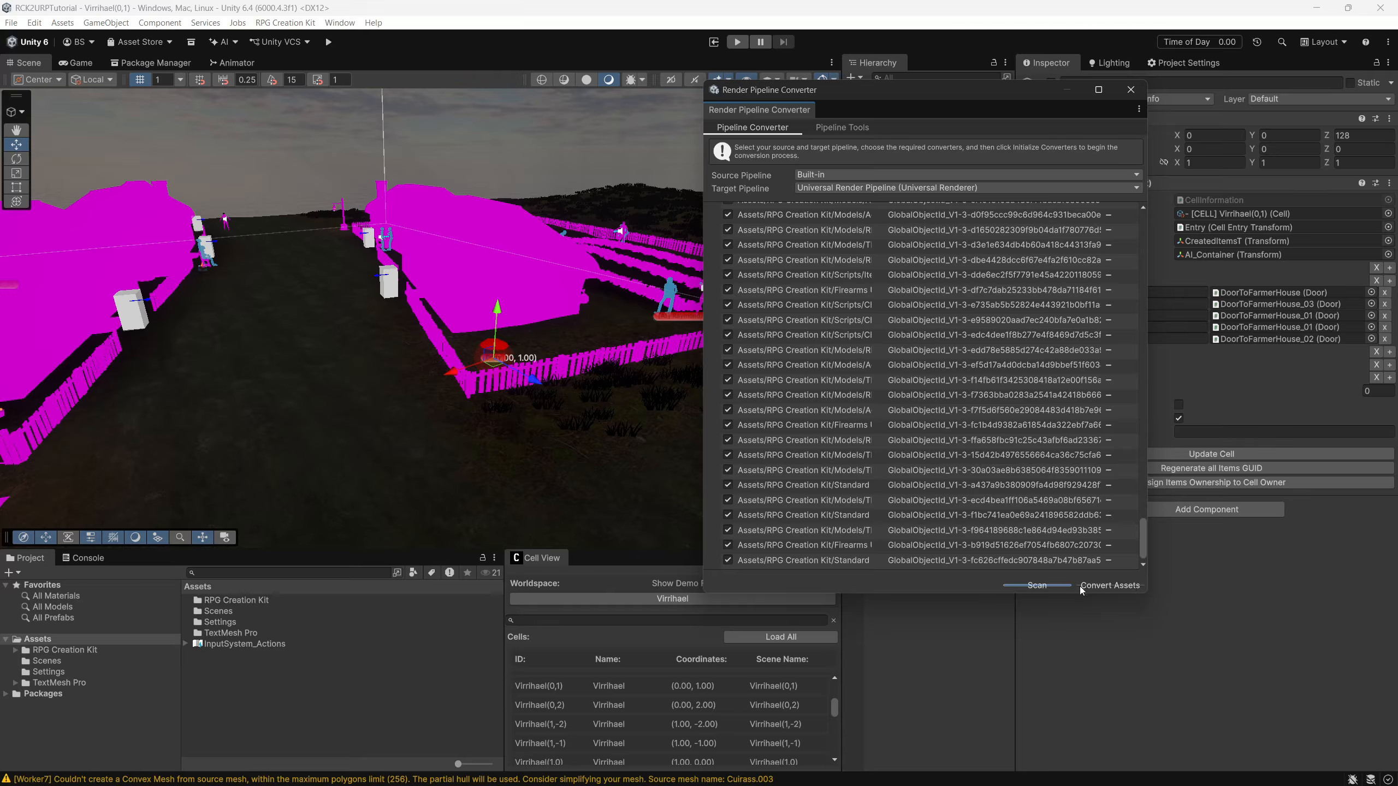
- Convert all scanned materials to URP, accept the project conversion, and close the converter
{"action": "left_click", "coordinate": [1142, 591]}
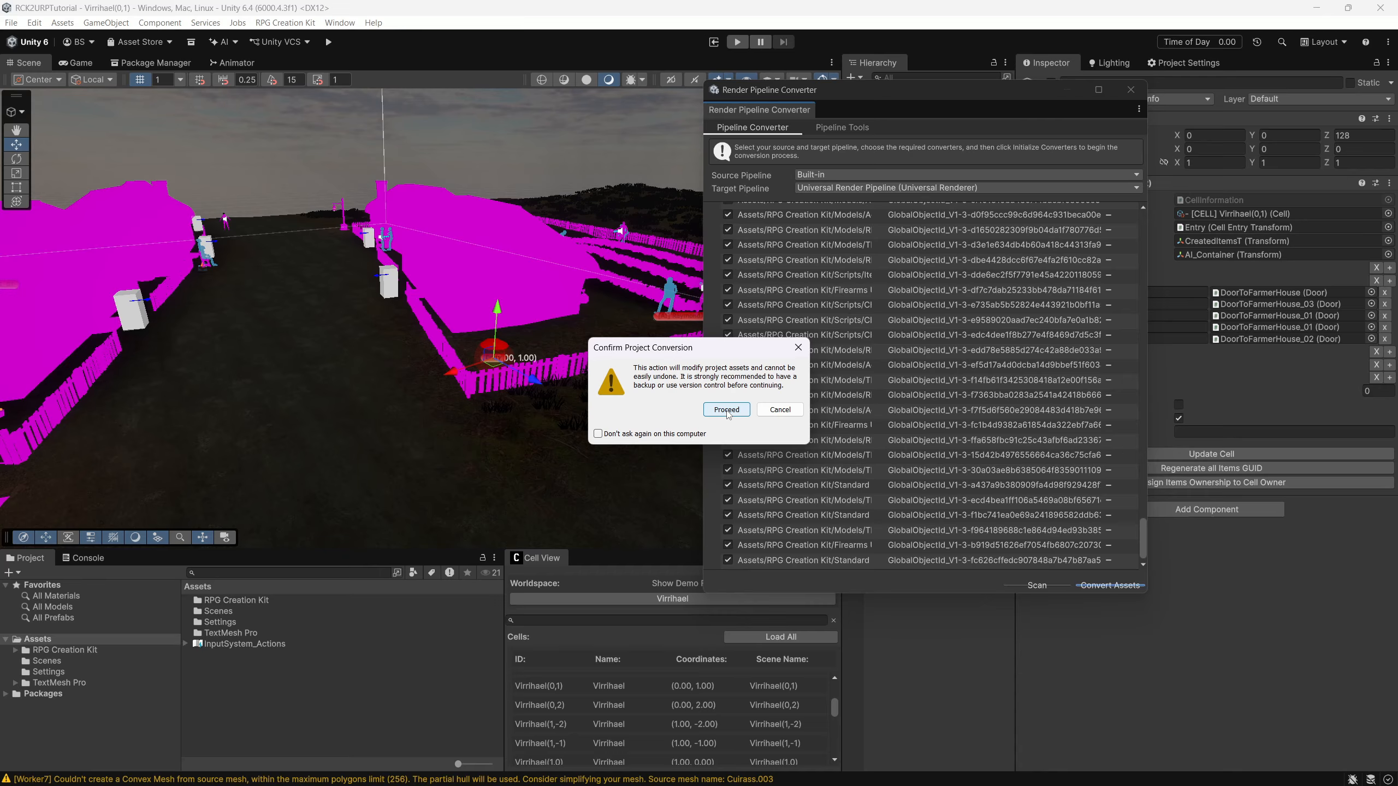
{"action": "left_click", "coordinate": [727, 411]}
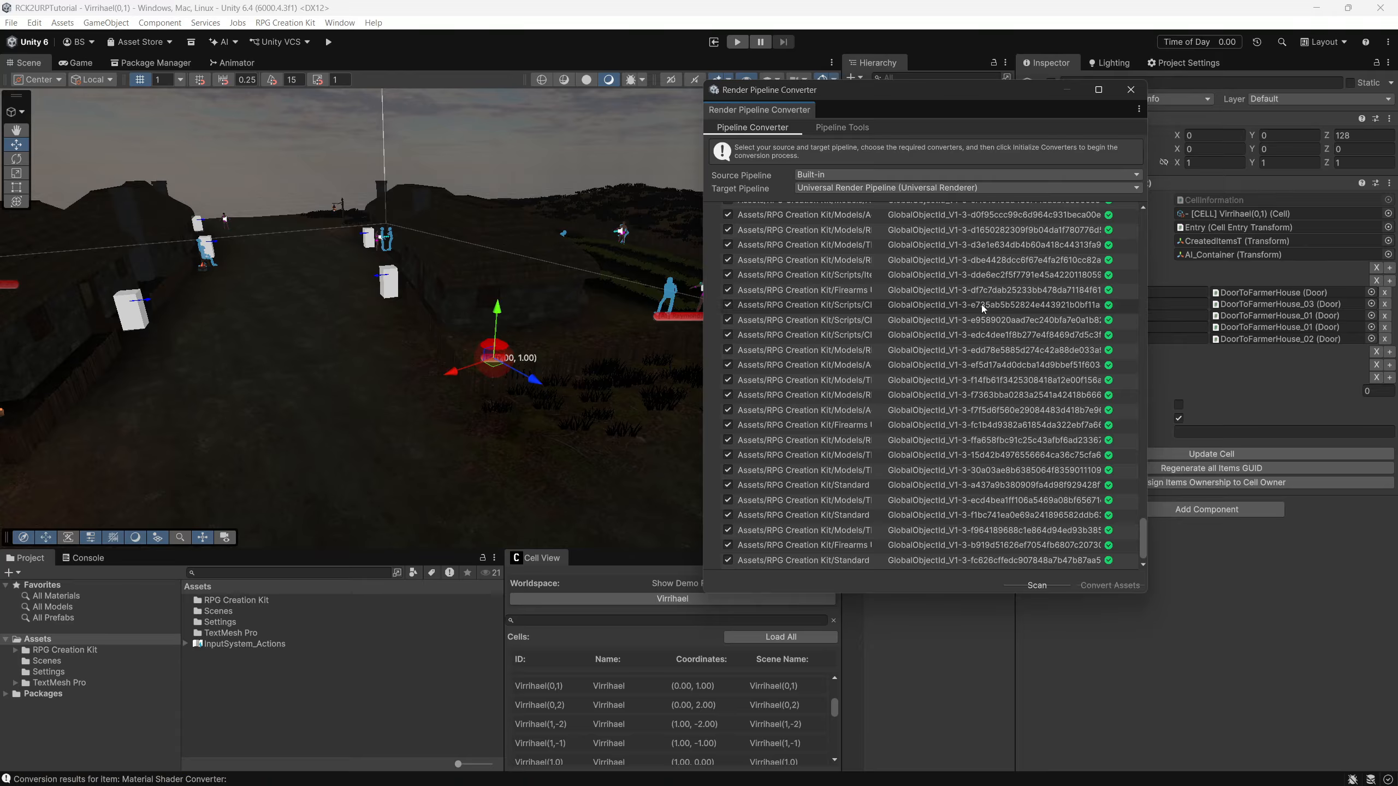
{"action": "left_click", "coordinate": [1131, 89]}
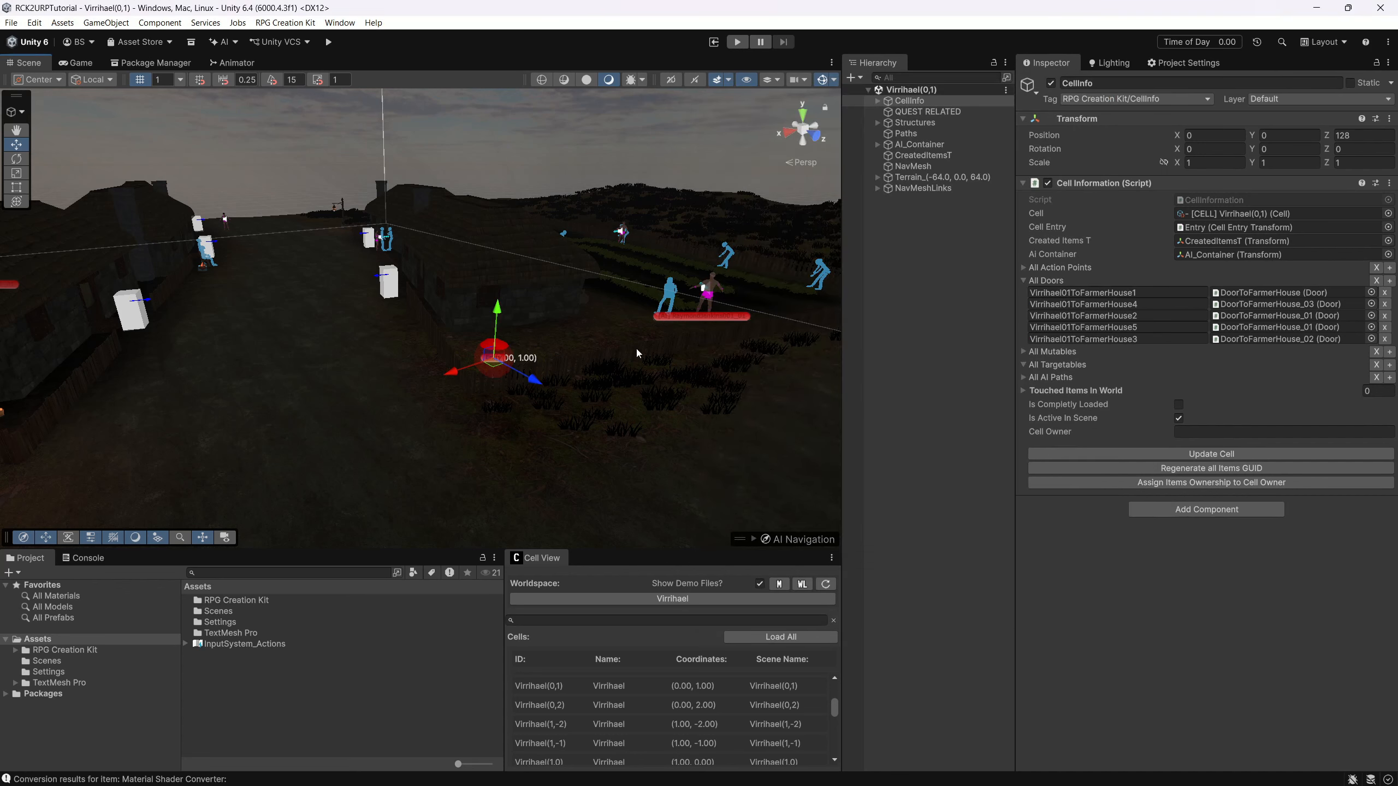
- Examine the converted village and the AI character near the field up close for materials still rendering incorrectly
{"action": "right_click_drag", "start_coordinate": [645, 369], "coordinate": [375, 365]}
{"action": "key", "text": "w"}
{"action": "key", "text": "s"}
{"action": "key", "text": "d"}
{"action": "key", "text": "a"}
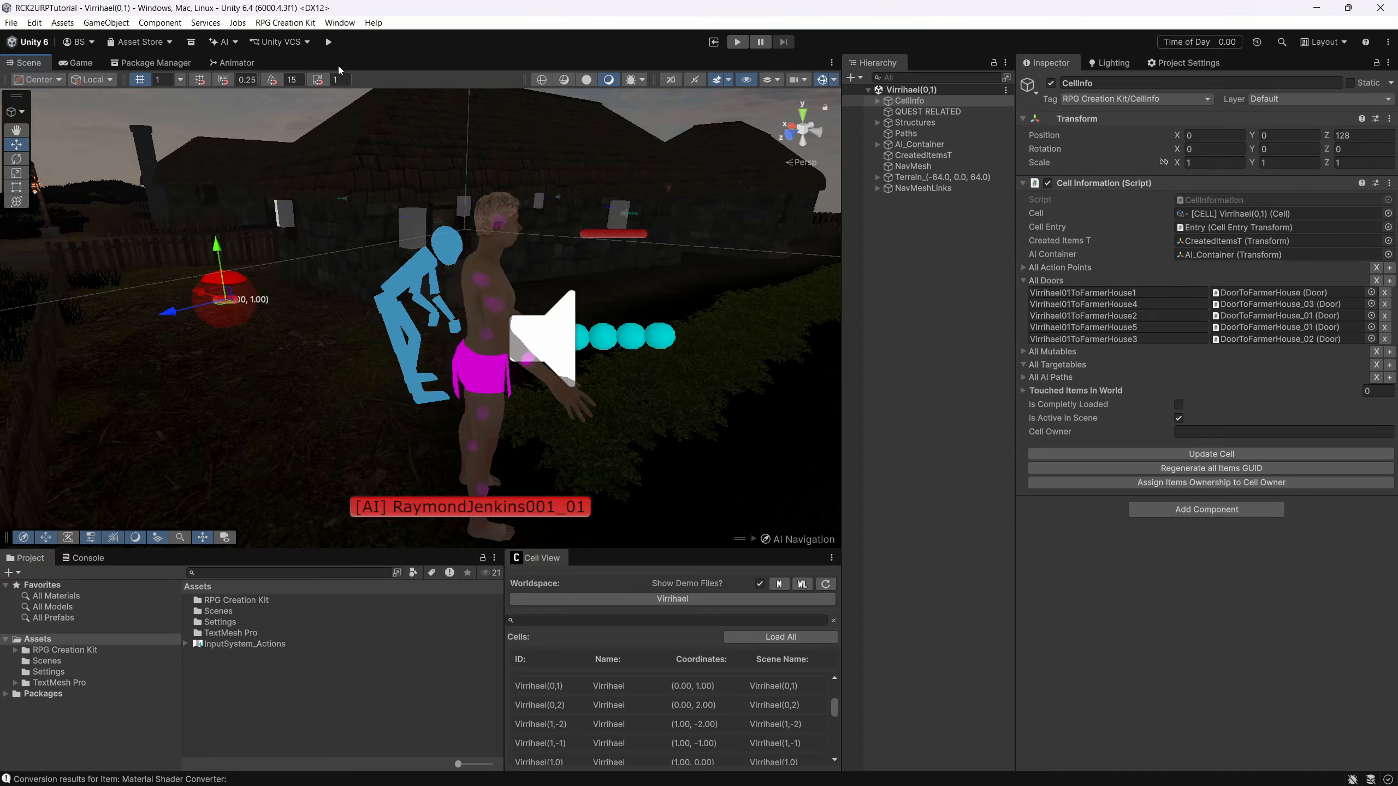
- Open RPG Creation Kit's Shader Replacer, review its find and replace shader options, and close it without replacing anything
{"action": "left_click", "coordinate": [294, 23]}
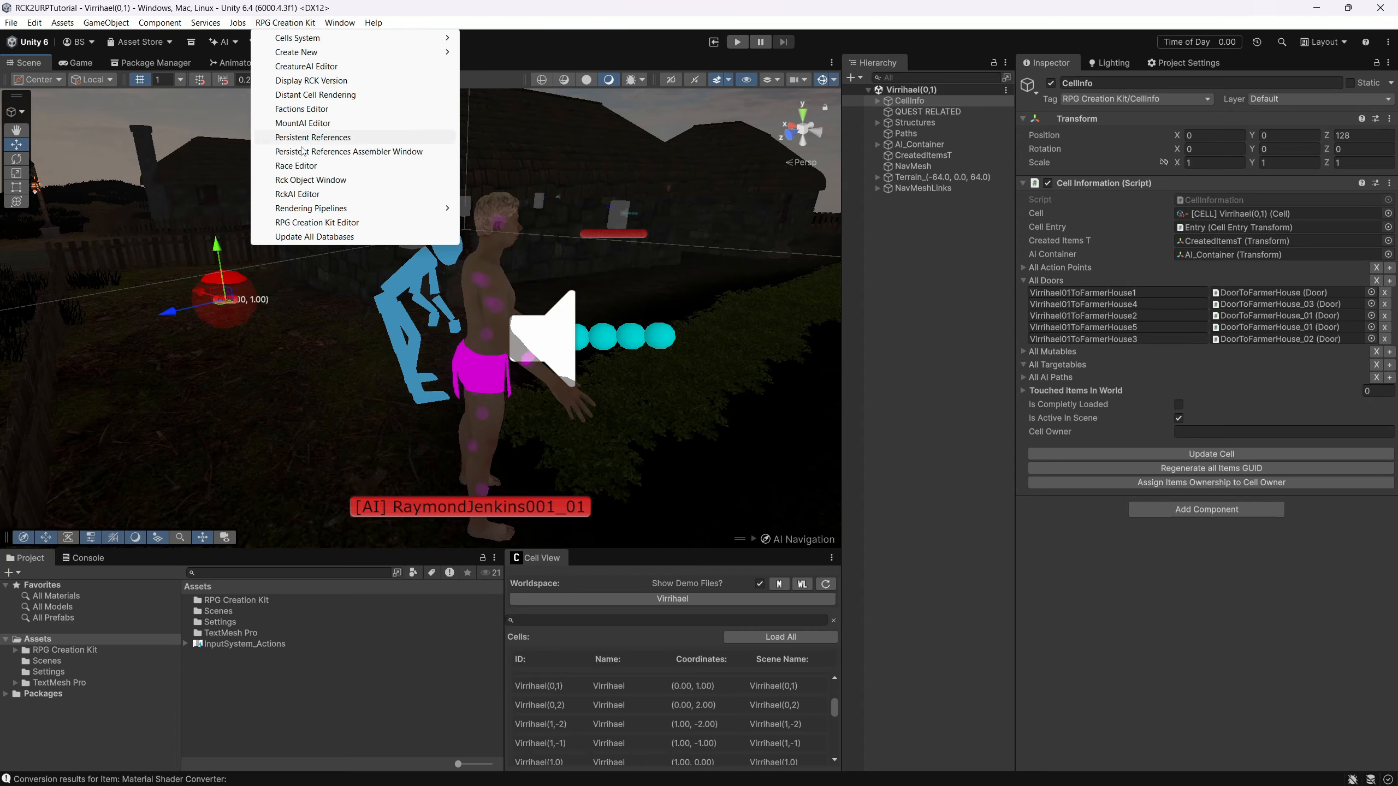
{"action": "mouse_move", "coordinate": [308, 210]}
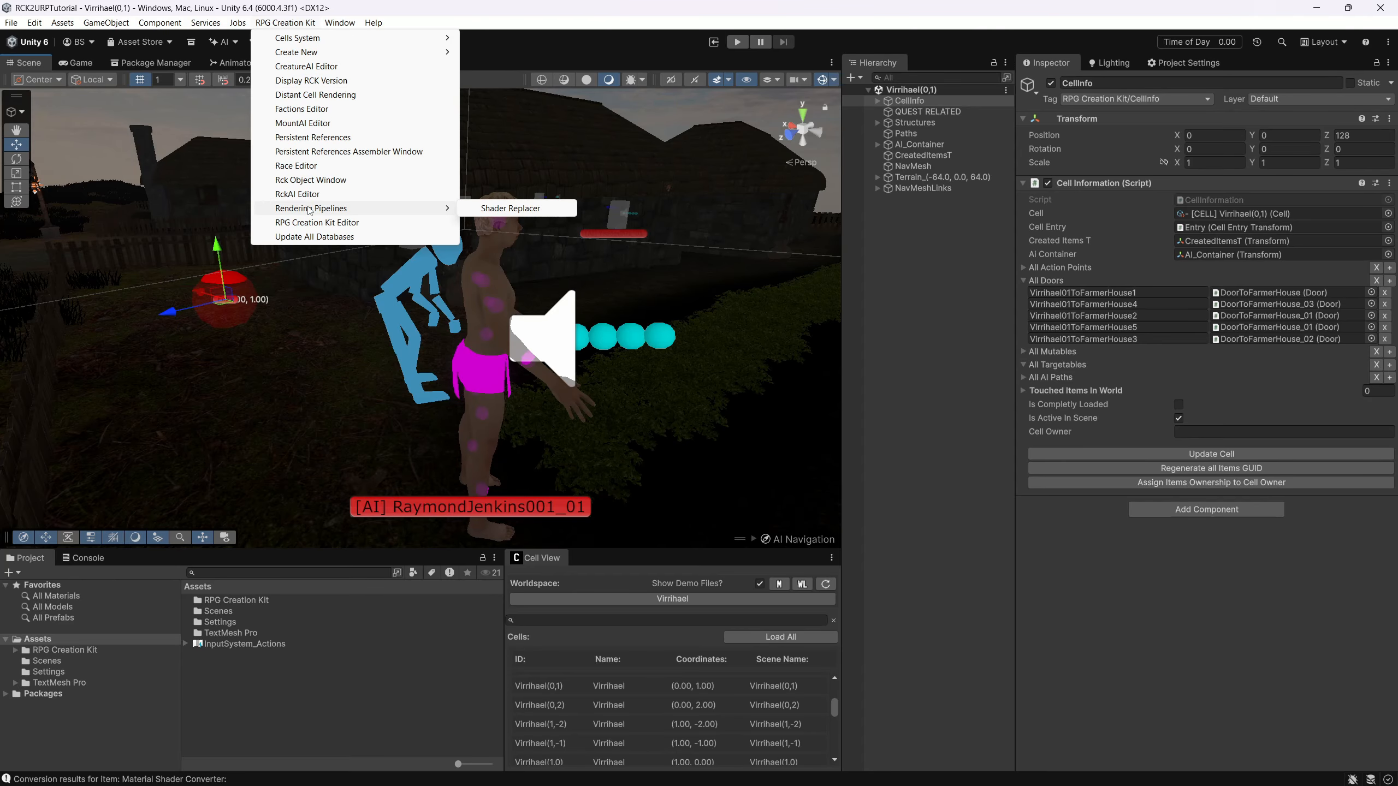
{"action": "left_click", "coordinate": [477, 208]}
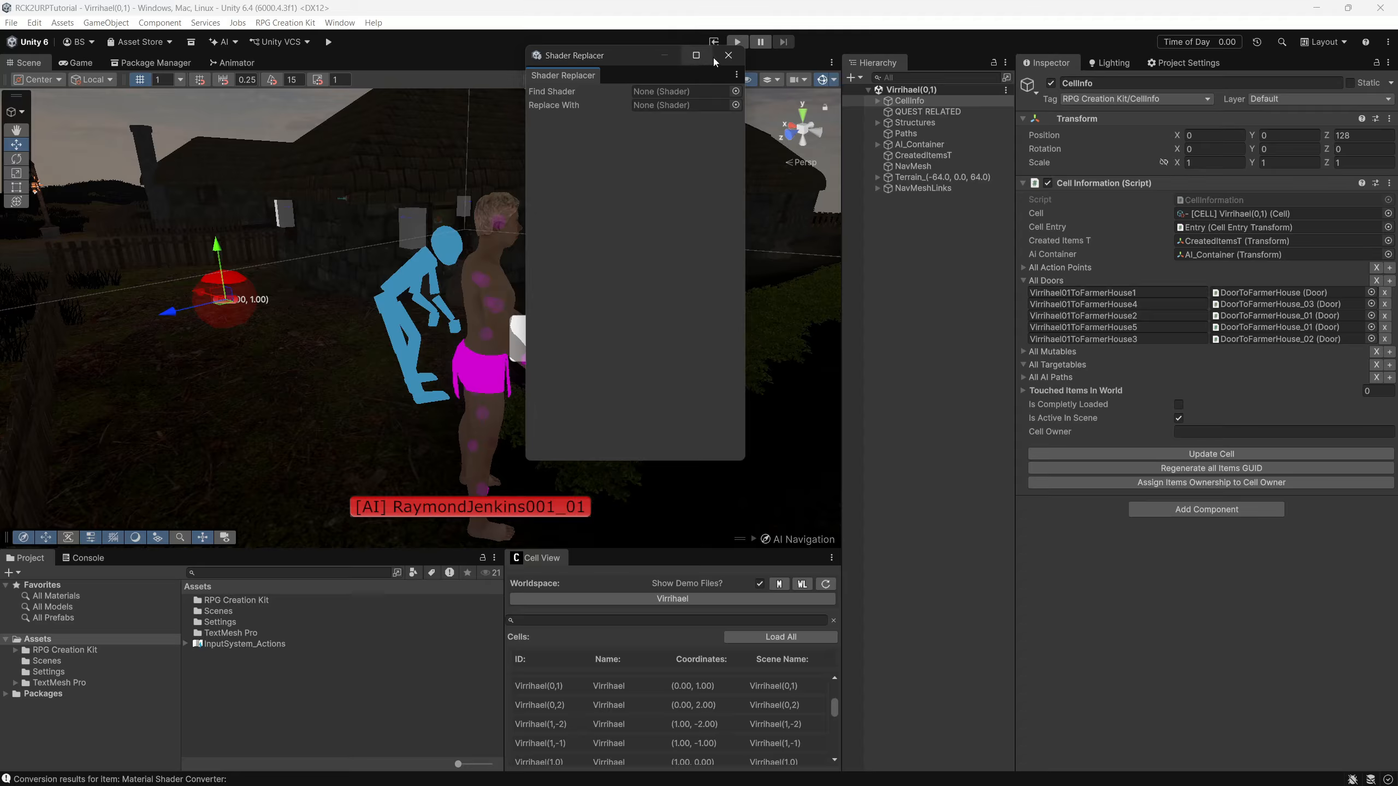
{"action": "left_click_drag", "start_coordinate": [614, 50], "coordinate": [855, 276]}
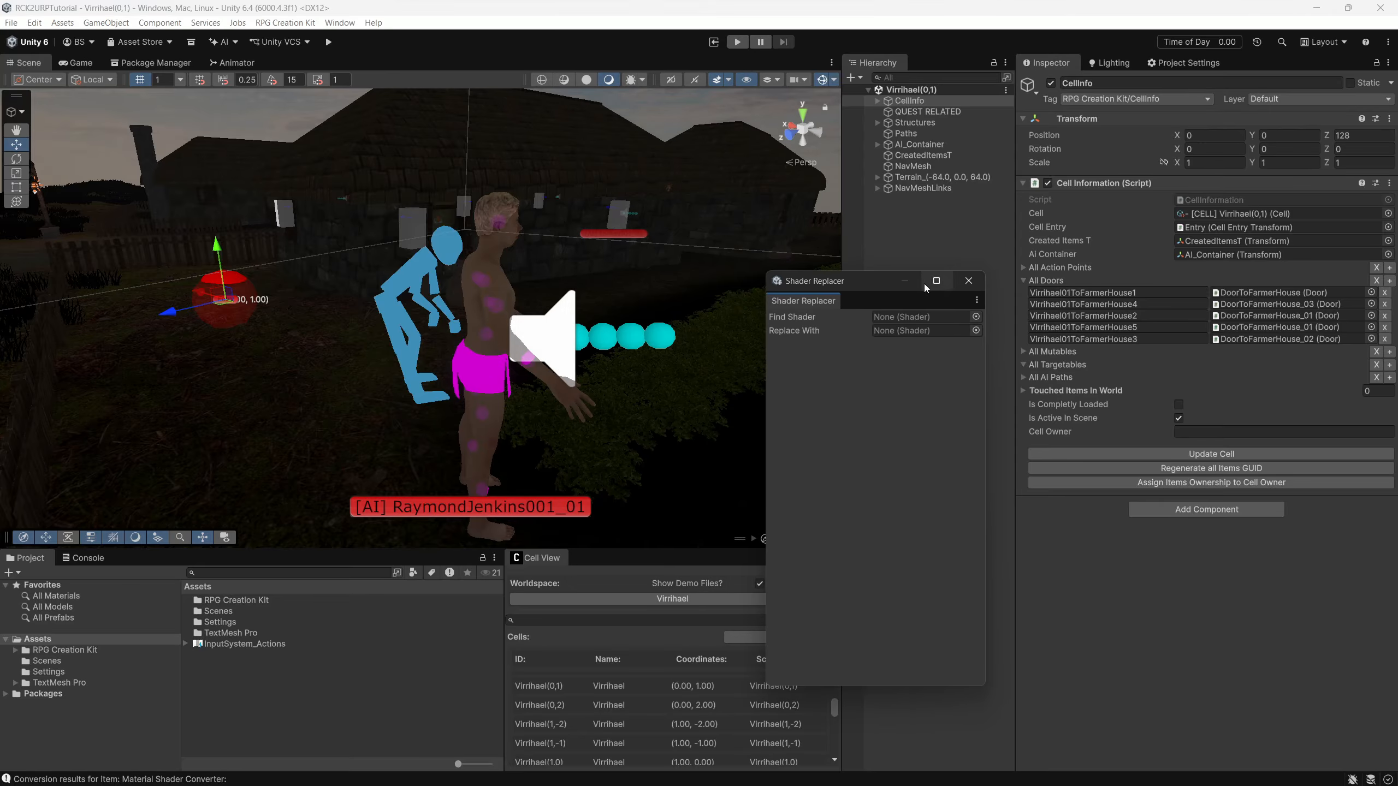
{"action": "left_click", "coordinate": [968, 280]}
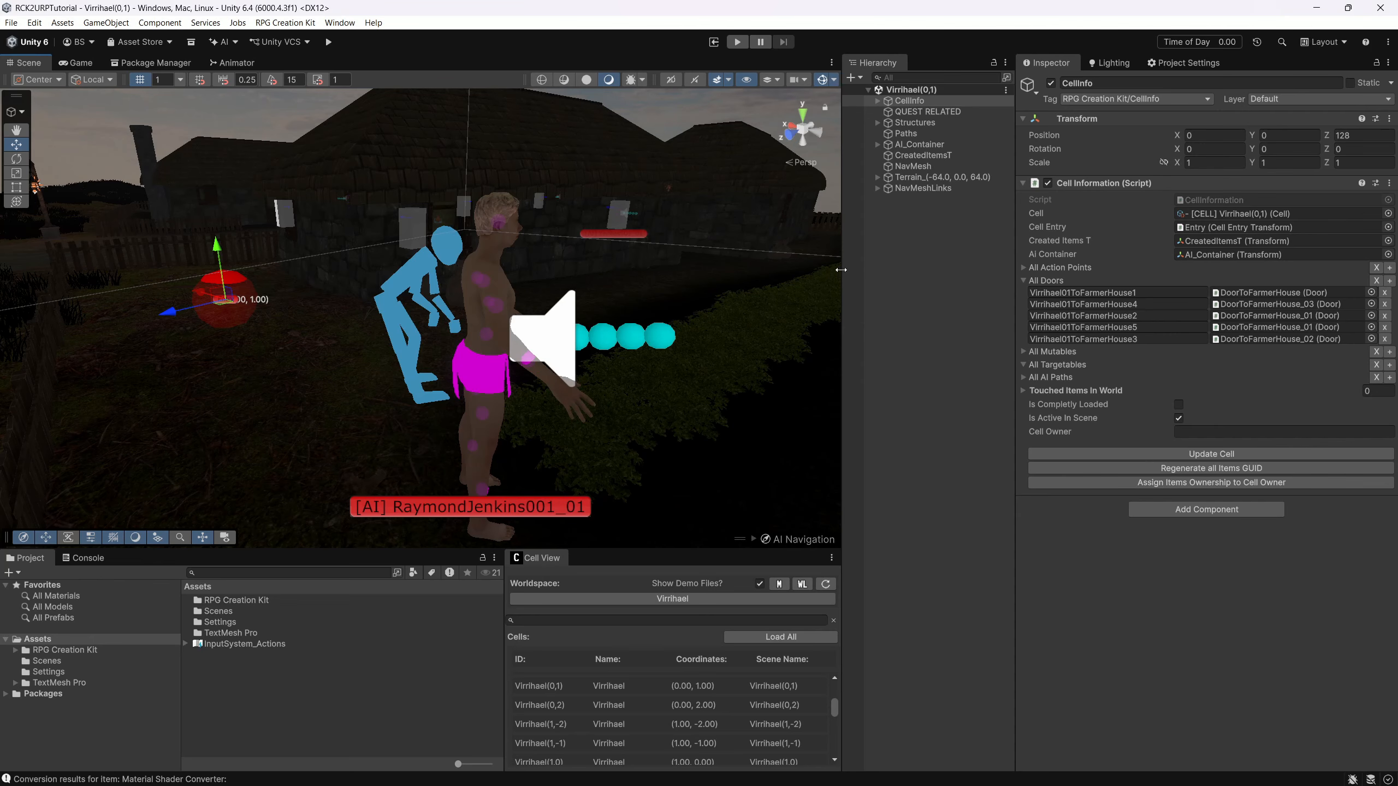
- Select the Underwear Male mesh inside the GFX object of the AI character standing near the field
{"action": "left_click", "coordinate": [479, 361]}
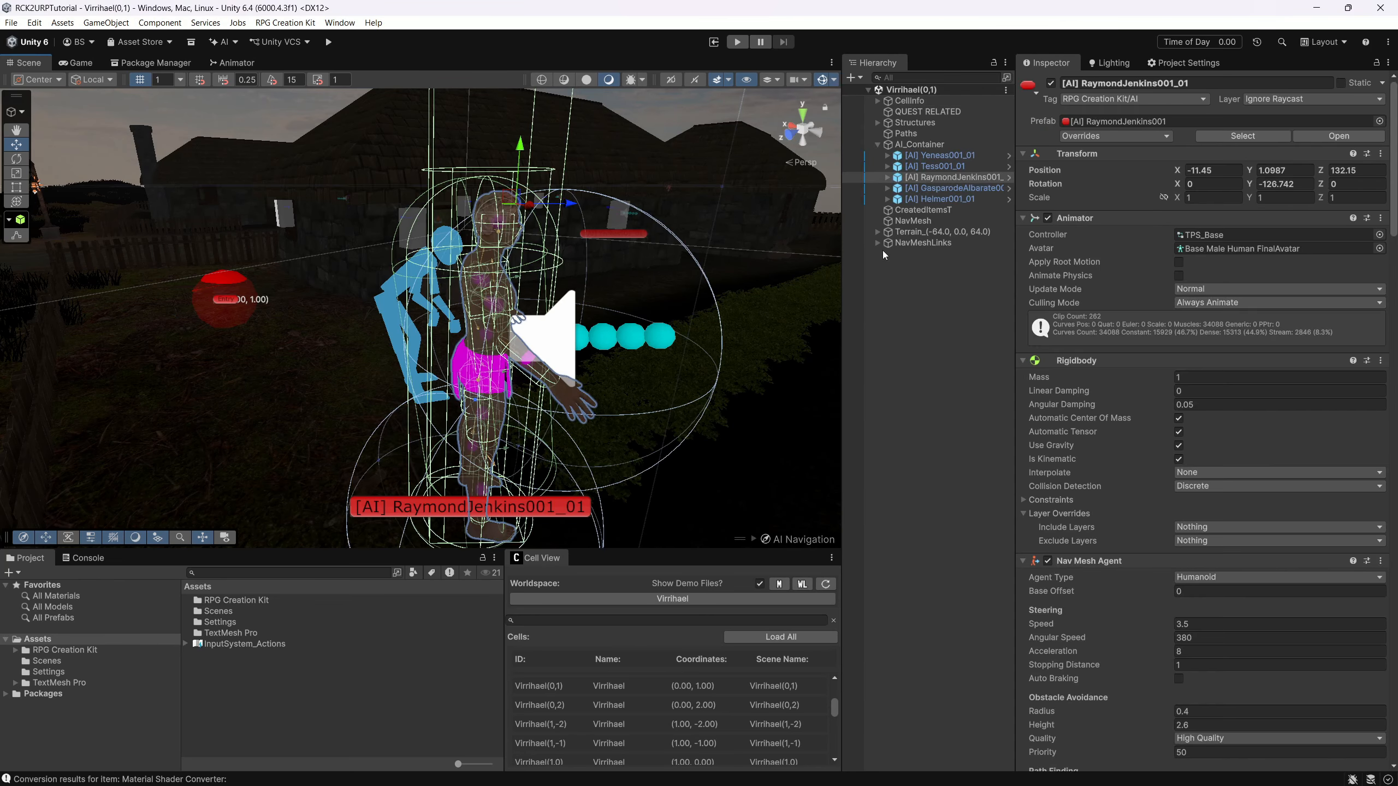
{"action": "left_click", "coordinate": [888, 178]}
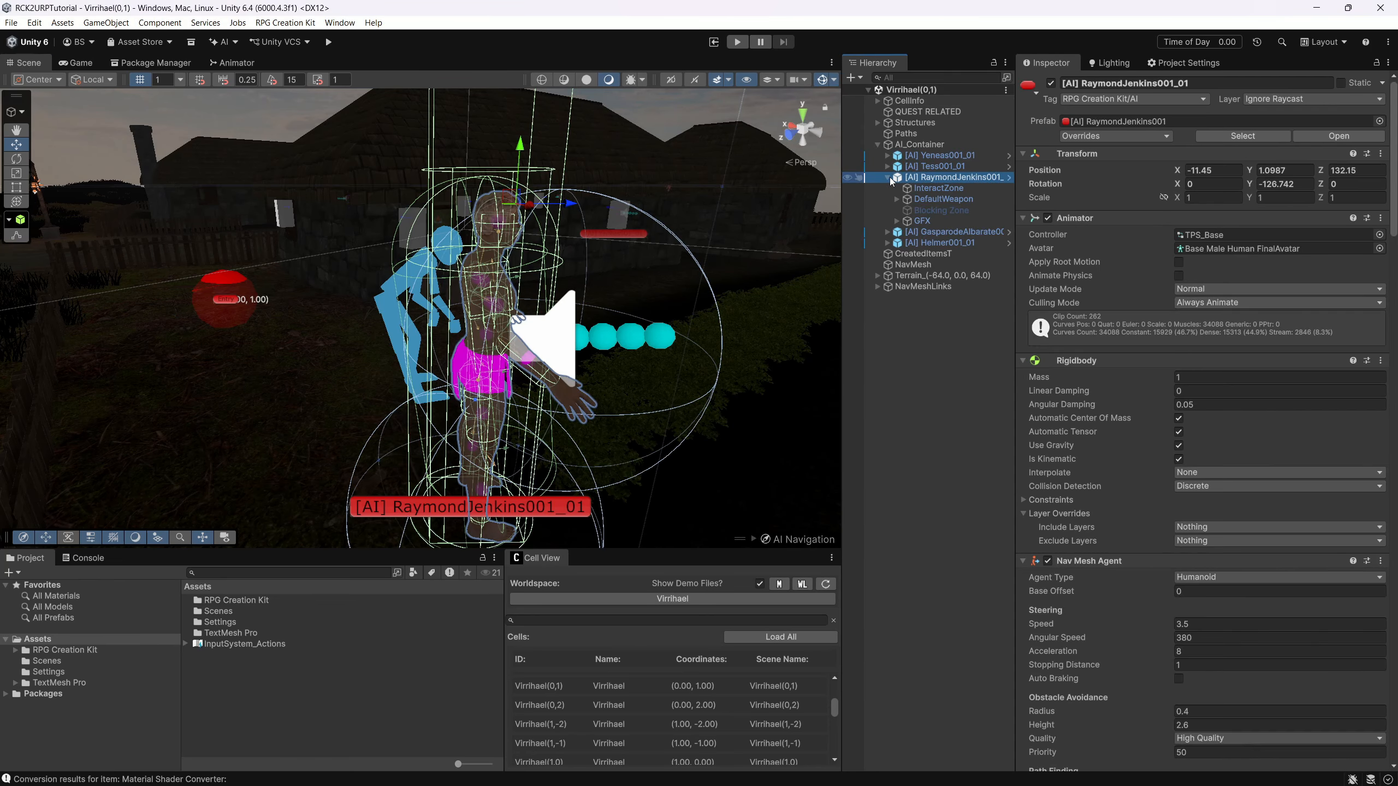
{"action": "left_click", "coordinate": [922, 220]}
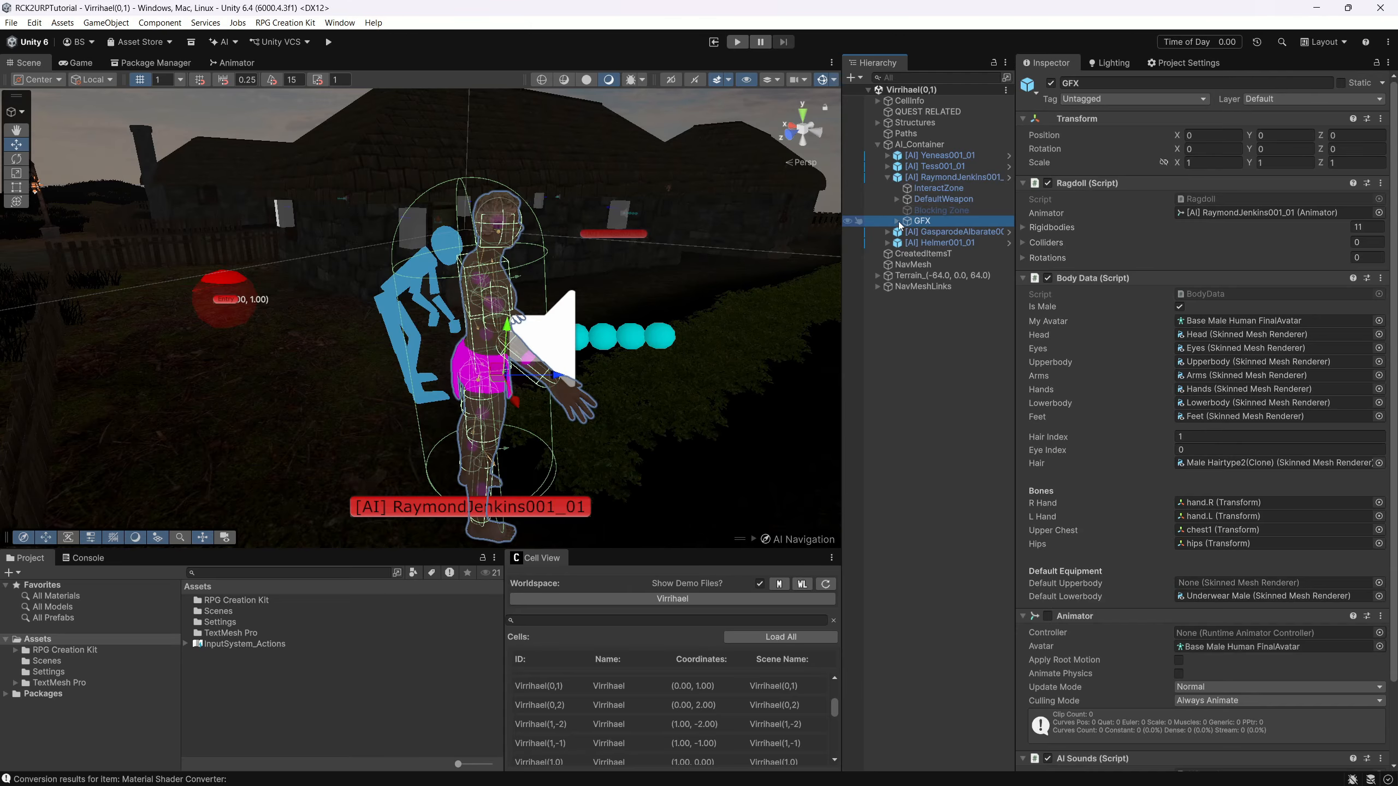
{"action": "left_click", "coordinate": [897, 220]}
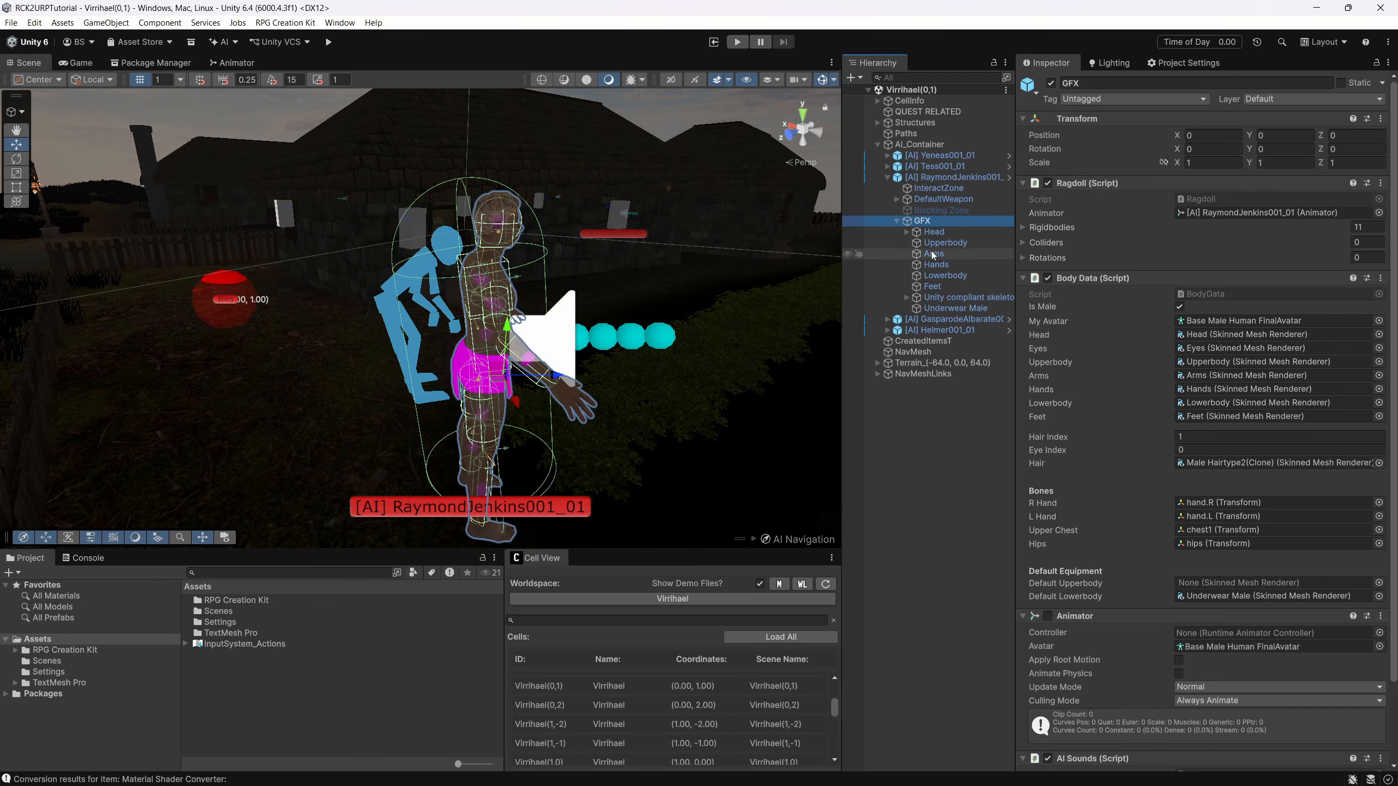
{"action": "left_click", "coordinate": [931, 309]}
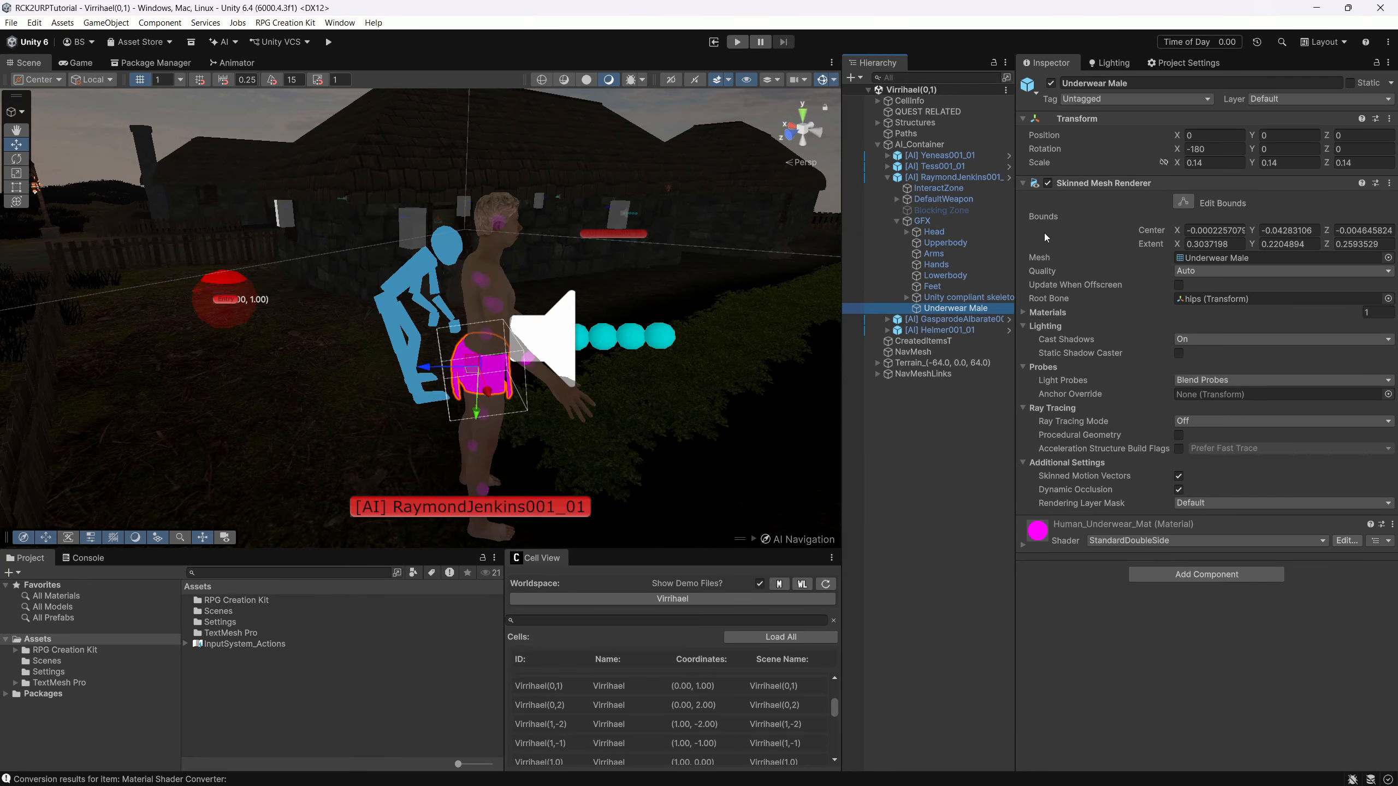
- Locate the mesh's Human_Underwear_Mat material in the project's Underwear texture folder and select it for editing
{"action": "left_click", "coordinate": [1027, 312]}
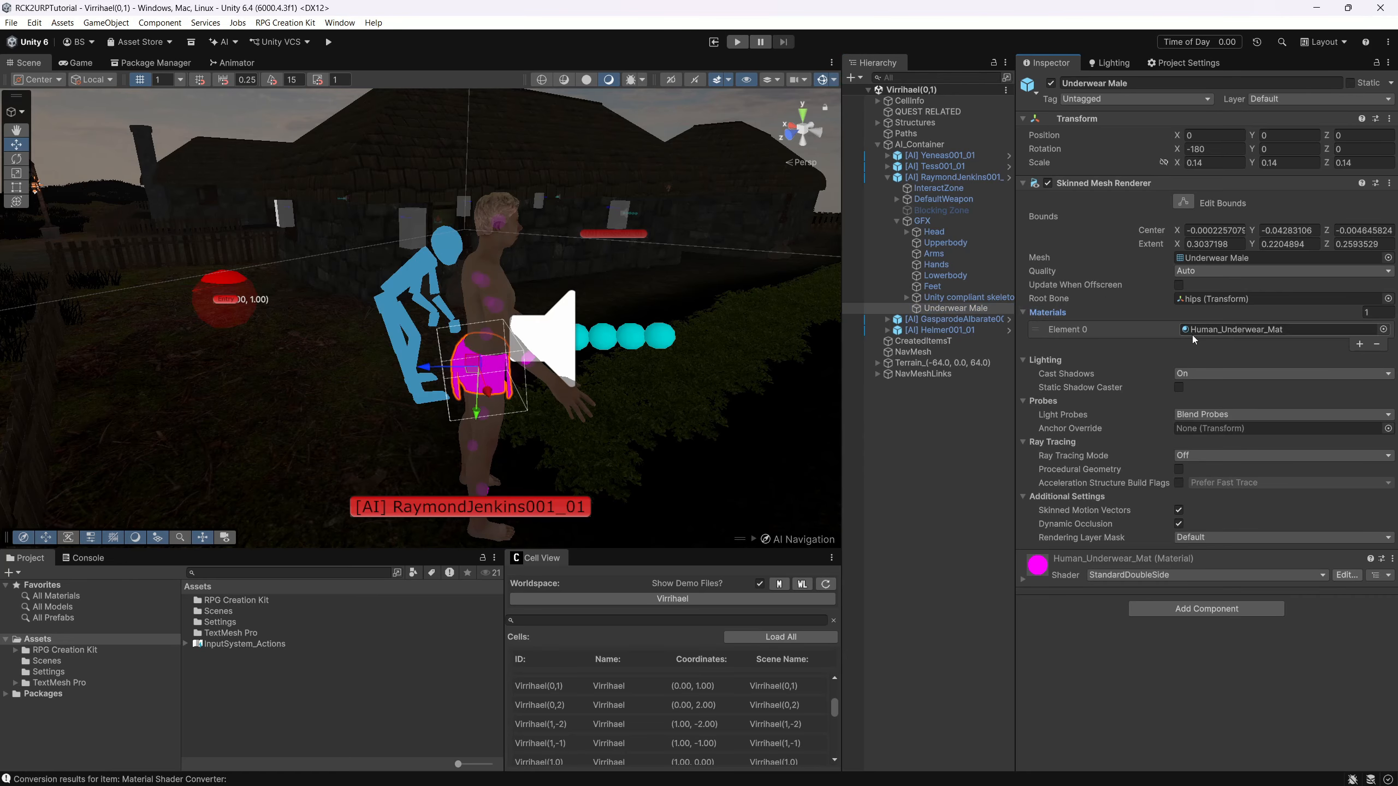
{"action": "left_click", "coordinate": [1237, 330]}
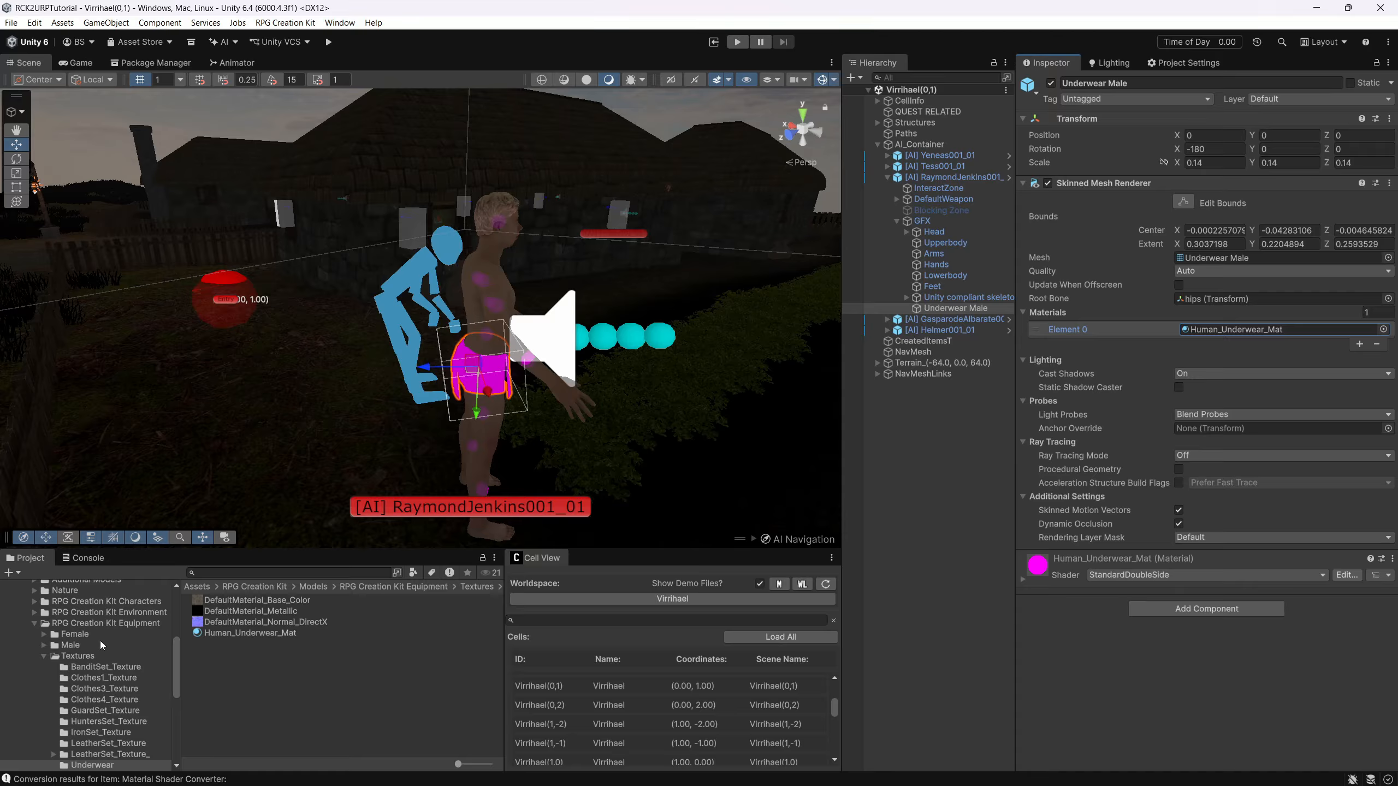
{"action": "scroll", "coordinate": [98, 646], "scroll_direction": "down", "scroll_amount": 3}
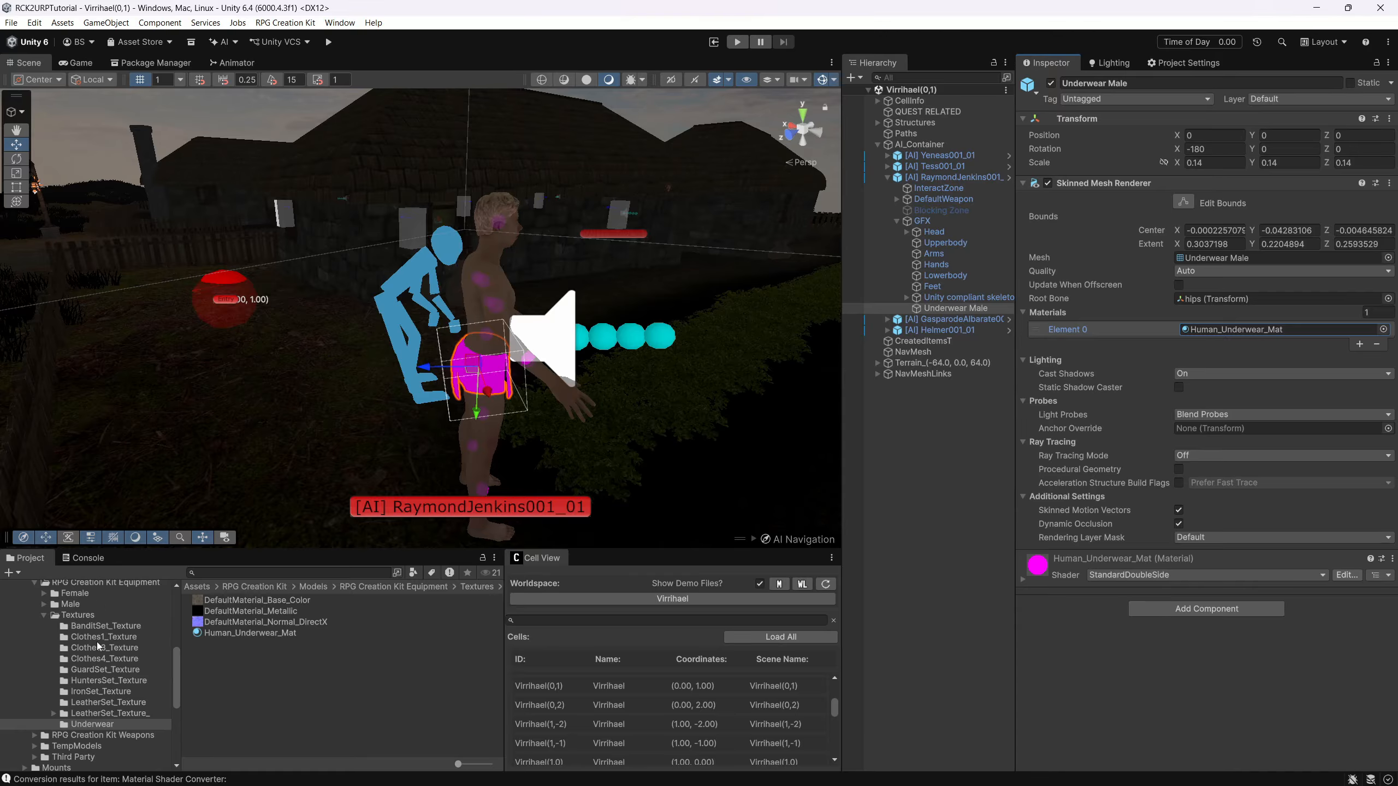
{"action": "scroll", "coordinate": [99, 646], "scroll_direction": "up", "scroll_amount": 3}
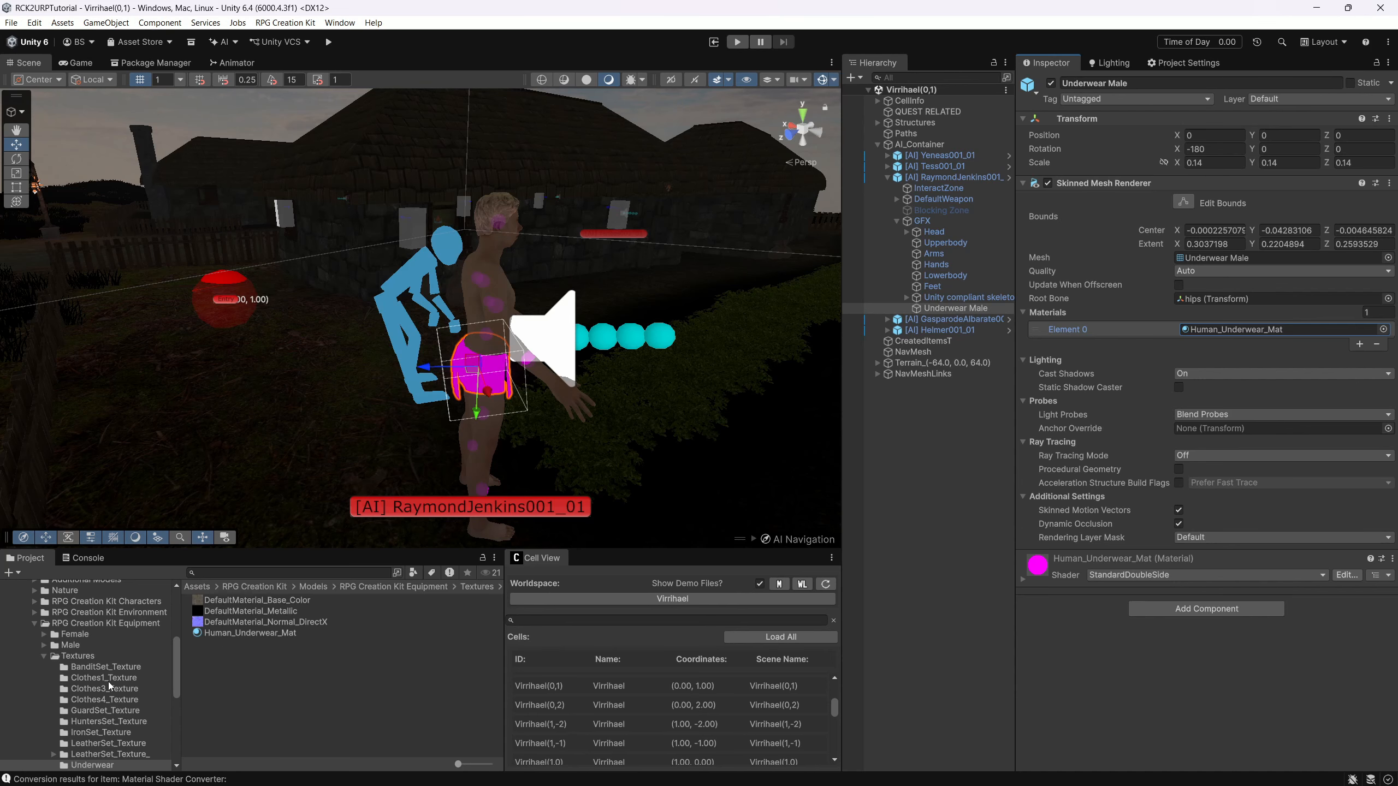
{"action": "scroll", "coordinate": [110, 686], "scroll_direction": "down", "scroll_amount": 3}
{"action": "scroll", "coordinate": [107, 691], "scroll_direction": "up", "scroll_amount": 3}
{"action": "left_click", "coordinate": [255, 634]}
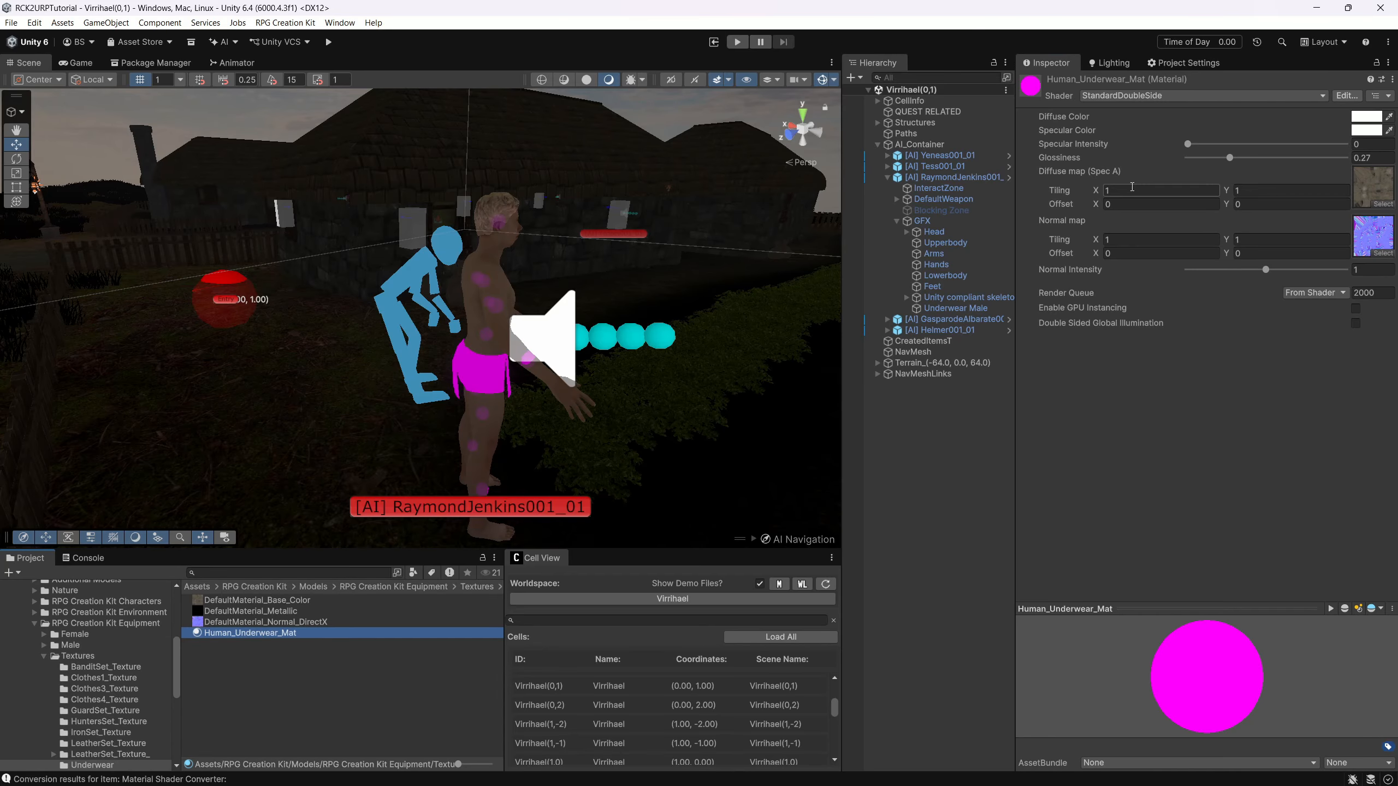
- Switch Human_Underwear_Mat to the Universal Render Pipeline/Lit shader and assign DefaultMaterial_Base_Color as its base map
{"action": "left_click", "coordinate": [1116, 96]}
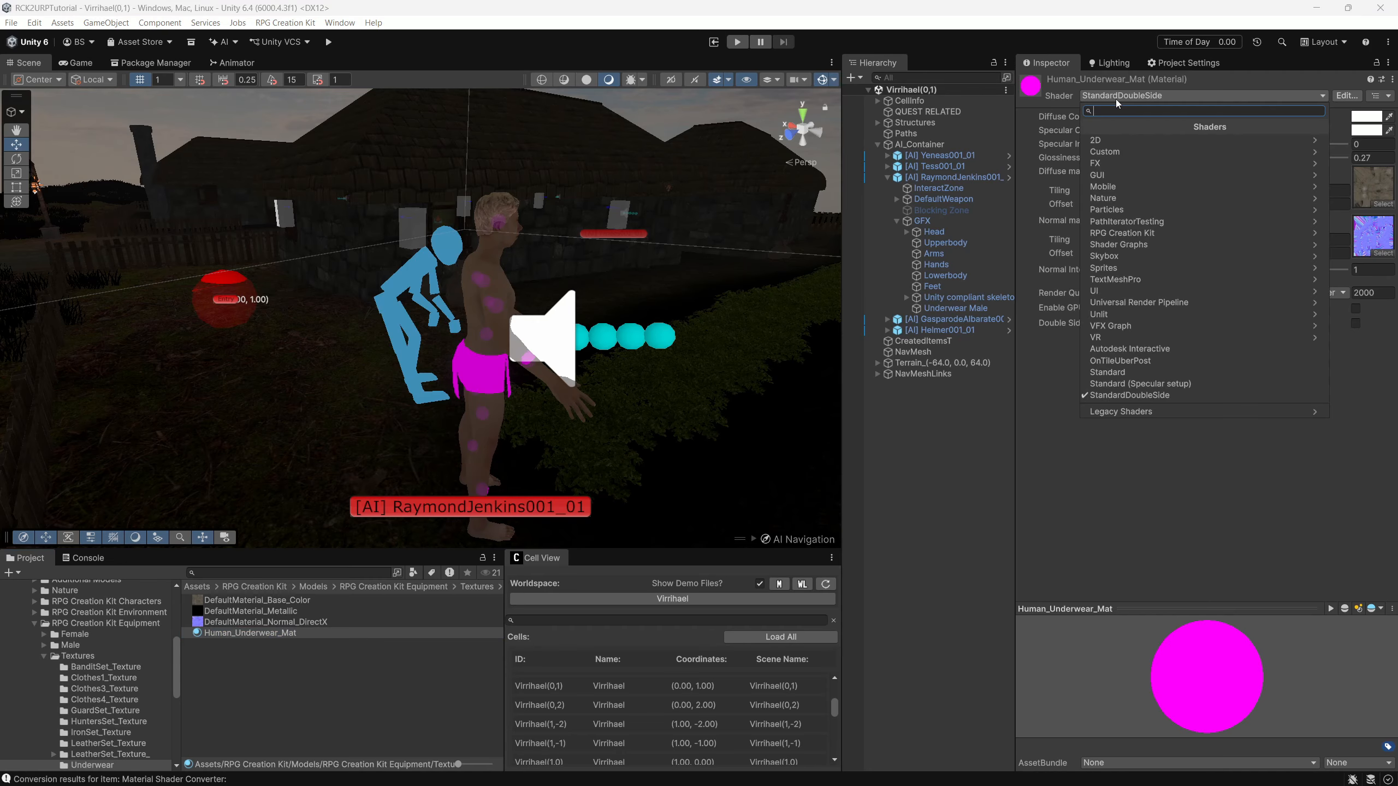
{"action": "left_click", "coordinate": [1135, 304]}
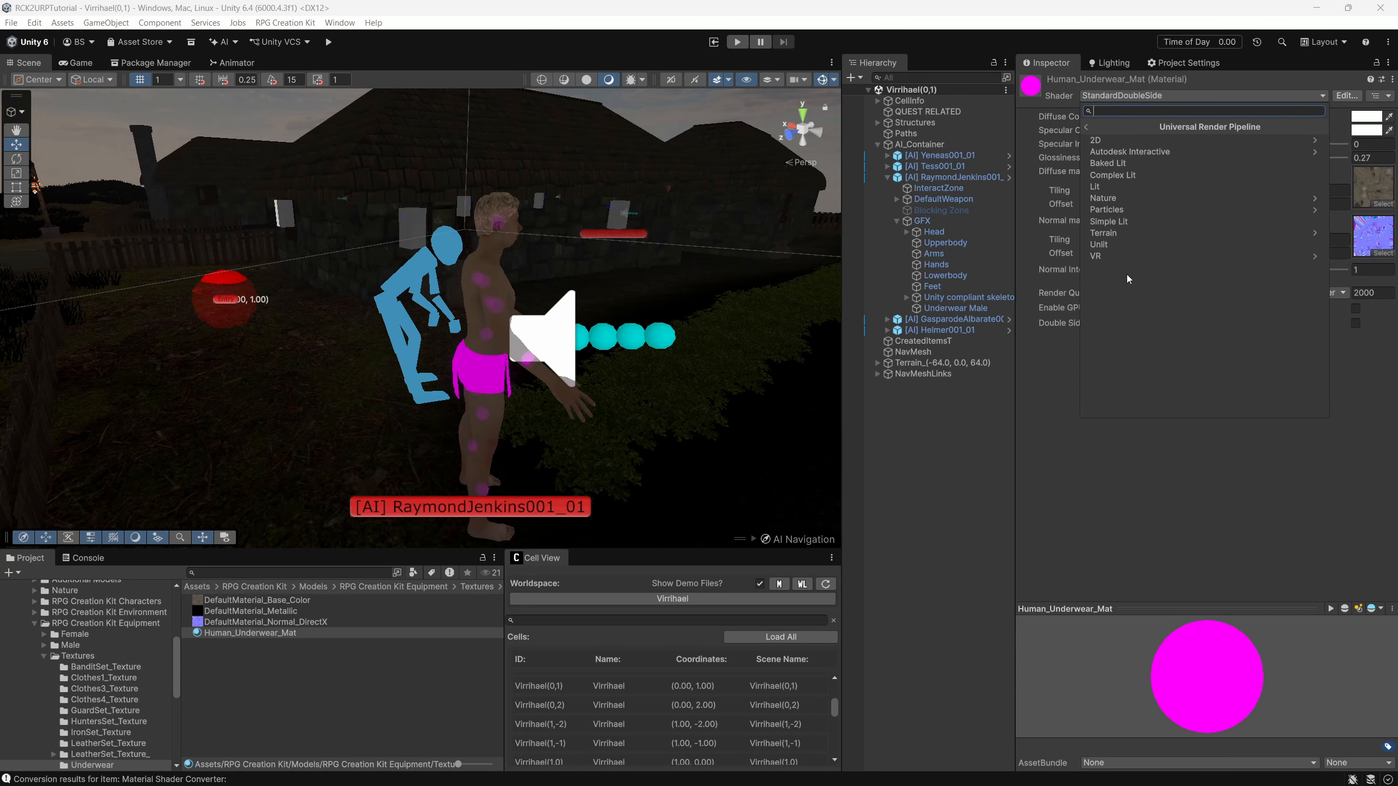
{"action": "left_click", "coordinate": [1105, 186]}
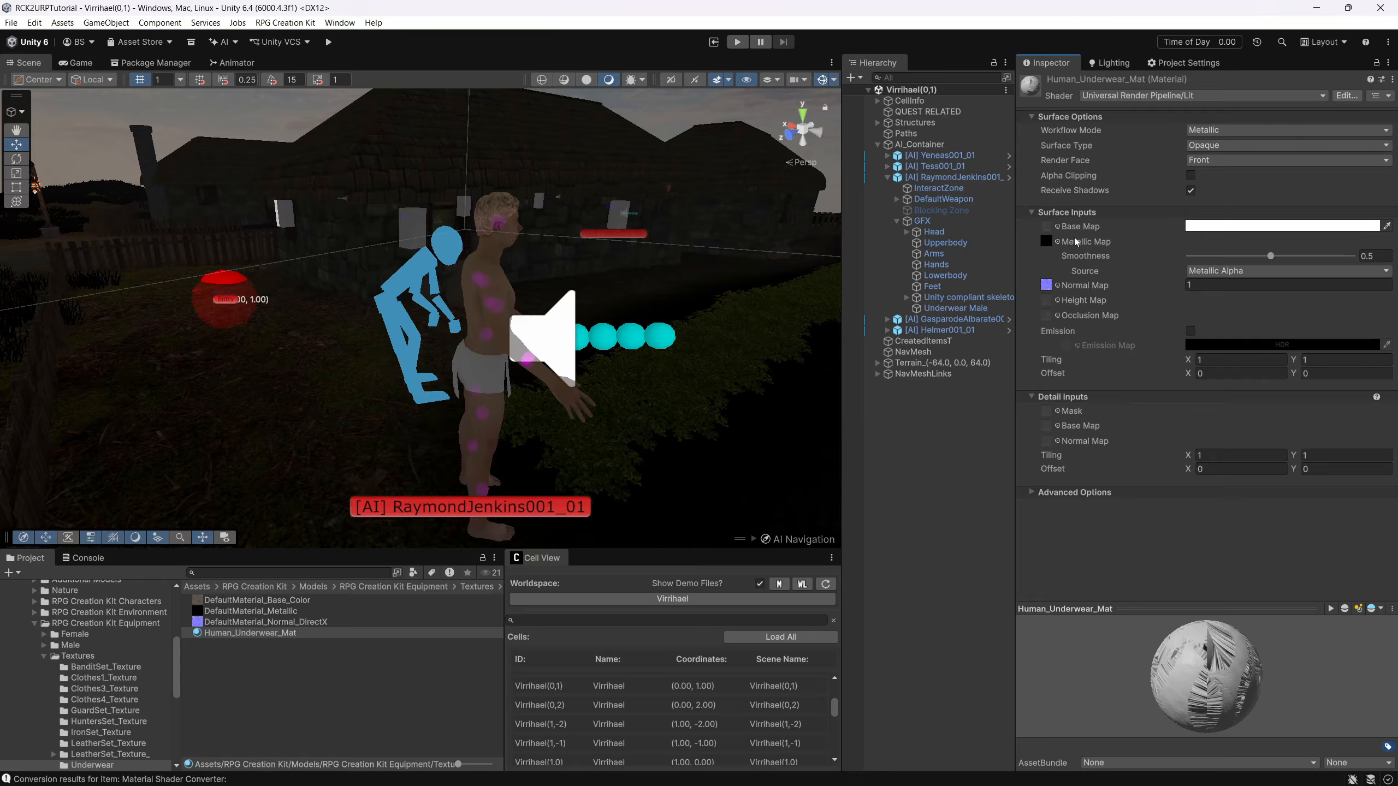
{"action": "mouse_move", "coordinate": [1076, 230]}
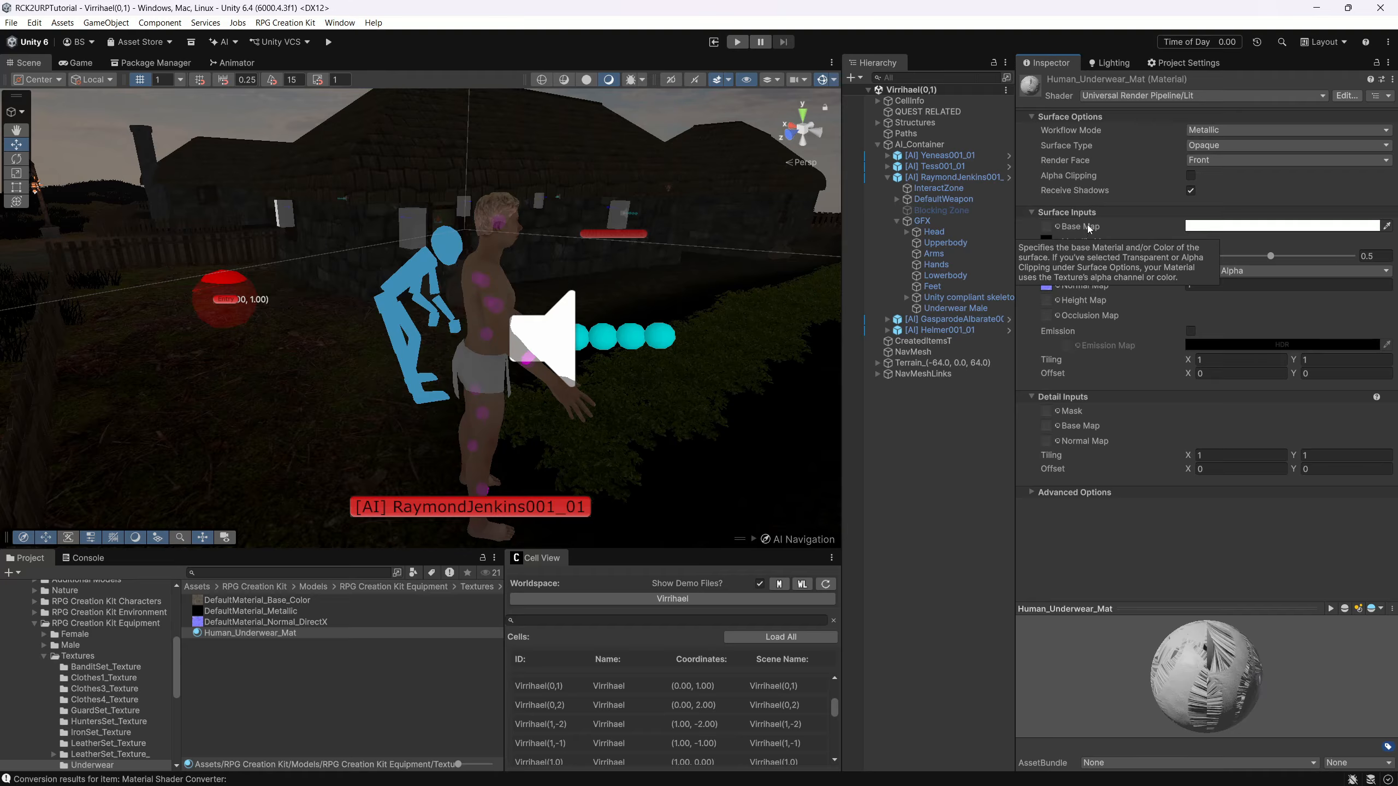
{"action": "left_click", "coordinate": [267, 604]}
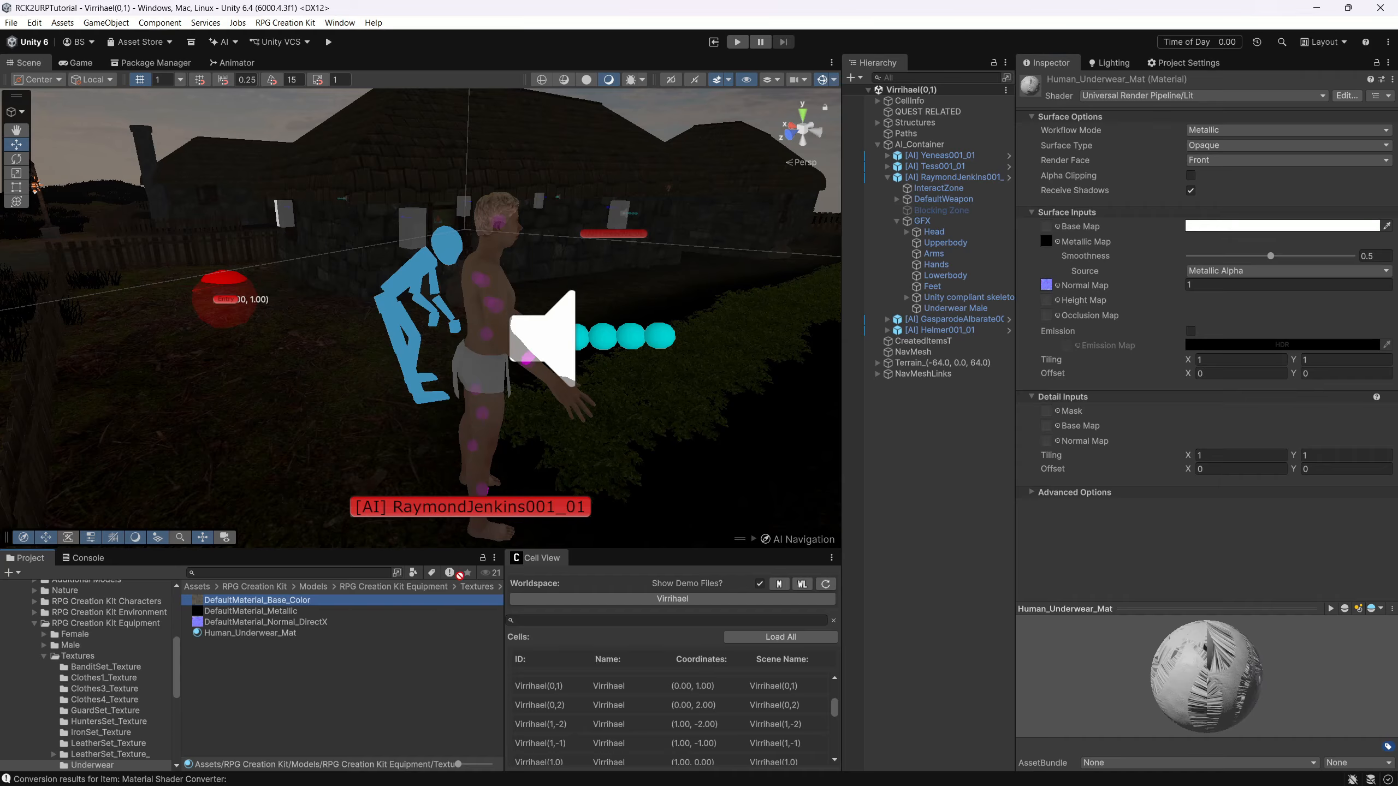
{"action": "left_click_drag", "start_coordinate": [459, 575], "coordinate": [1048, 231]}
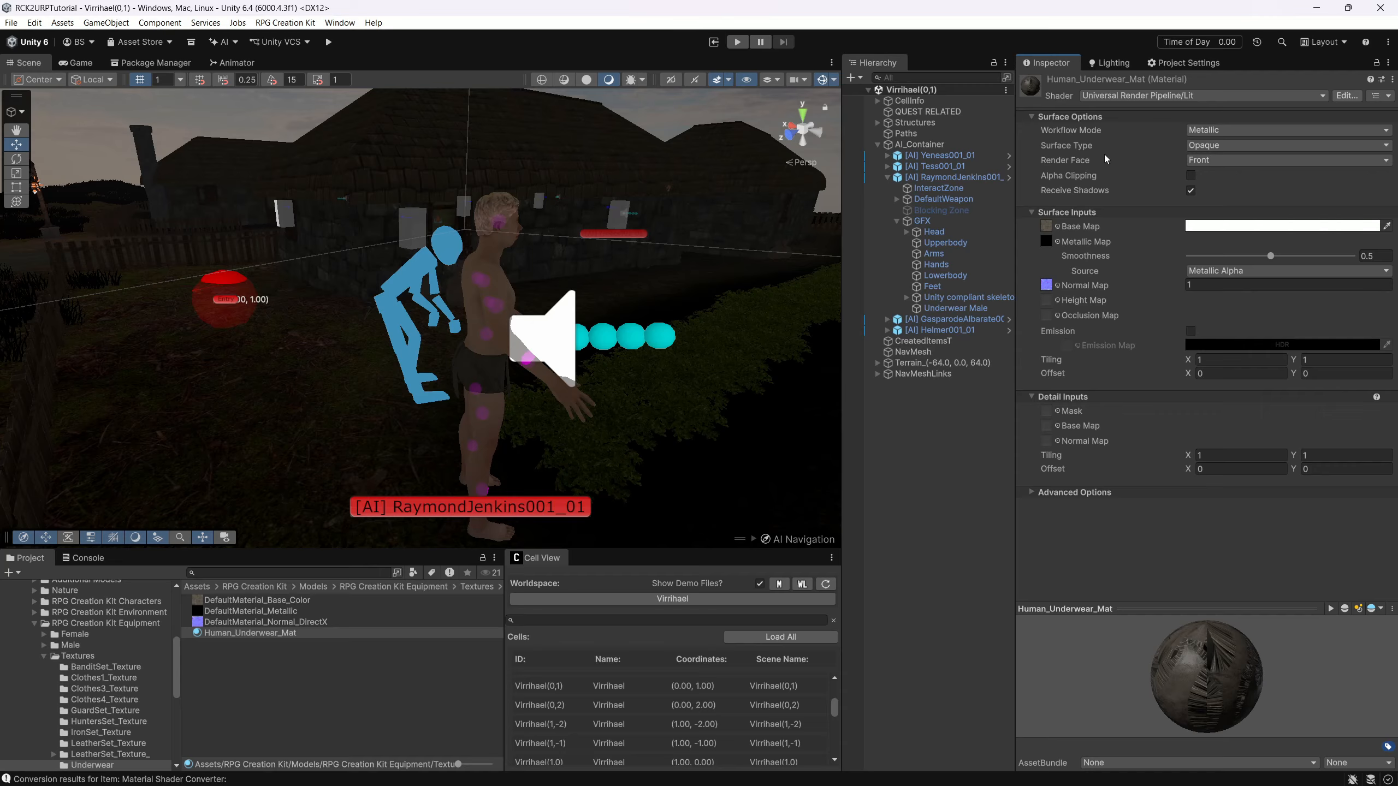
- Set Human_Underwear_Mat's Render Face to Both and inspect the underwear up close on the character
{"action": "left_click", "coordinate": [1241, 161]}
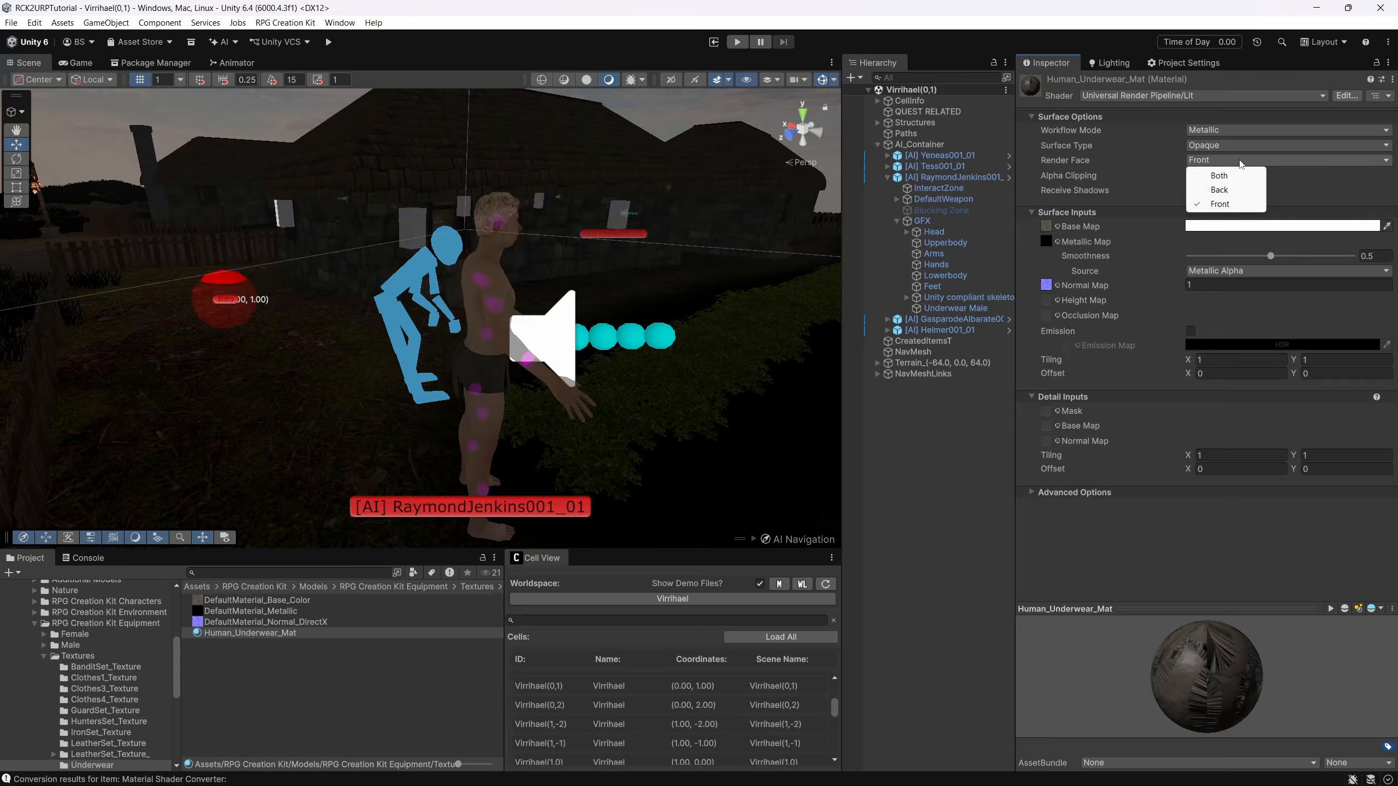
{"action": "left_click", "coordinate": [1233, 175]}
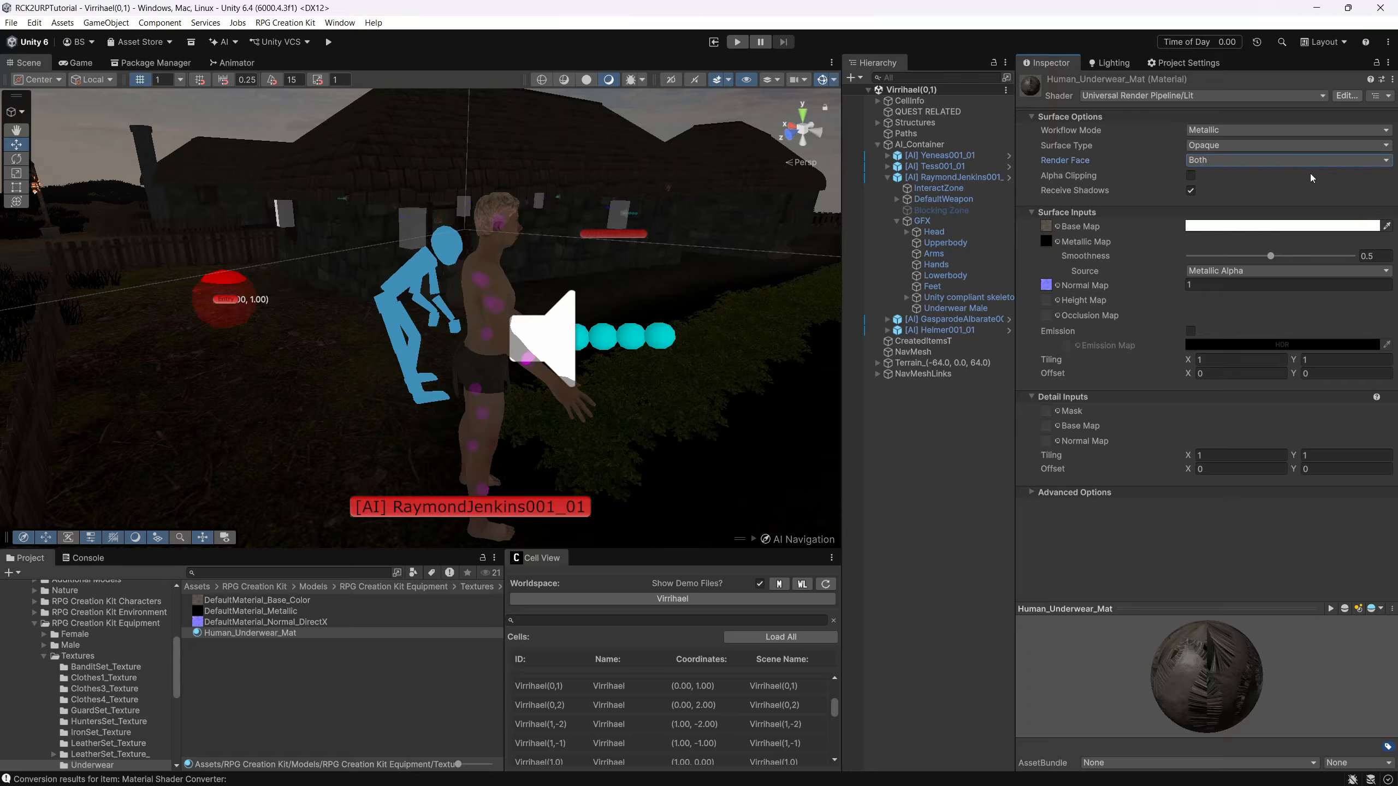
{"action": "mouse_move", "coordinate": [1088, 171]}
{"action": "right_click_drag", "start_coordinate": [668, 374], "coordinate": [475, 352]}
{"action": "key", "text": "w"}
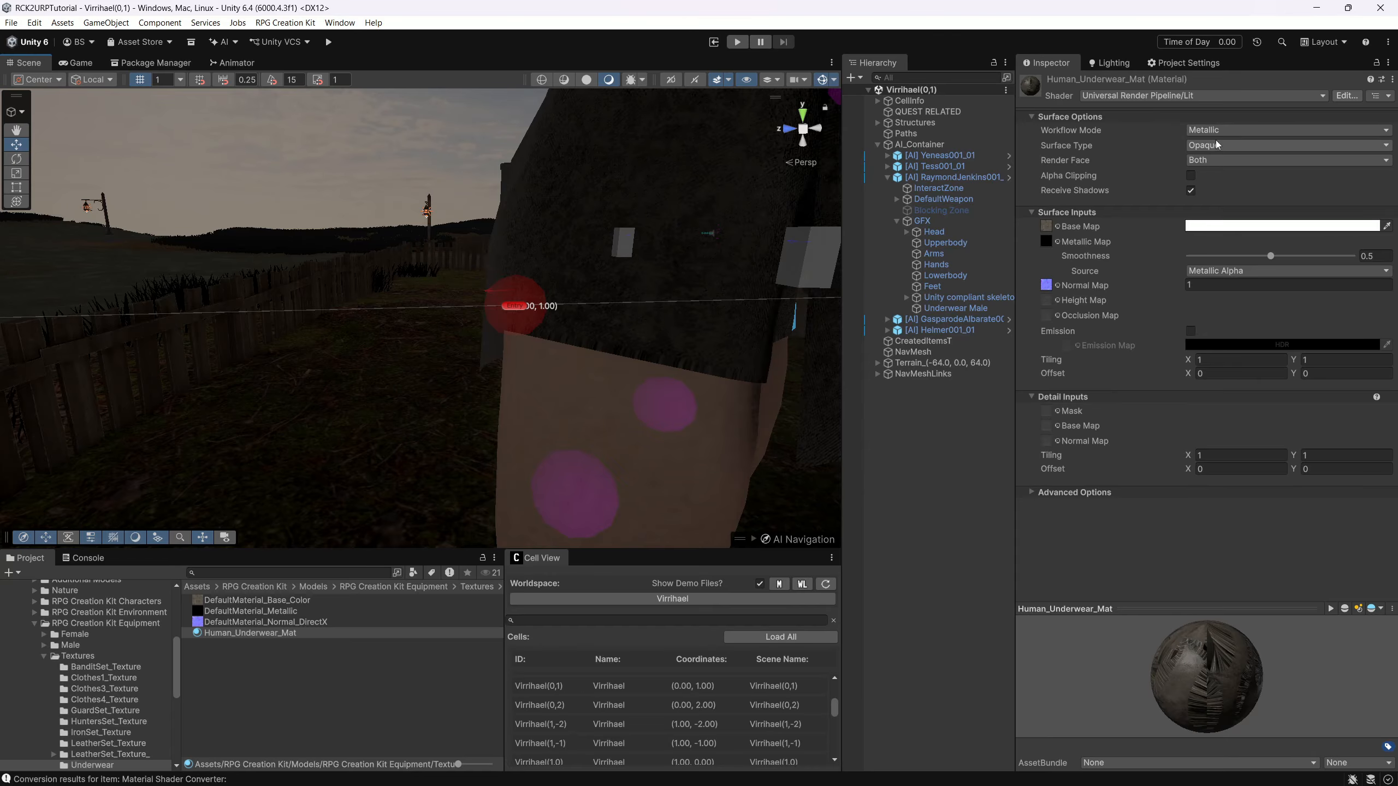
- Compare the underwear material with Render Face set to Front, and restore it to Both
{"action": "left_click", "coordinate": [1227, 160]}
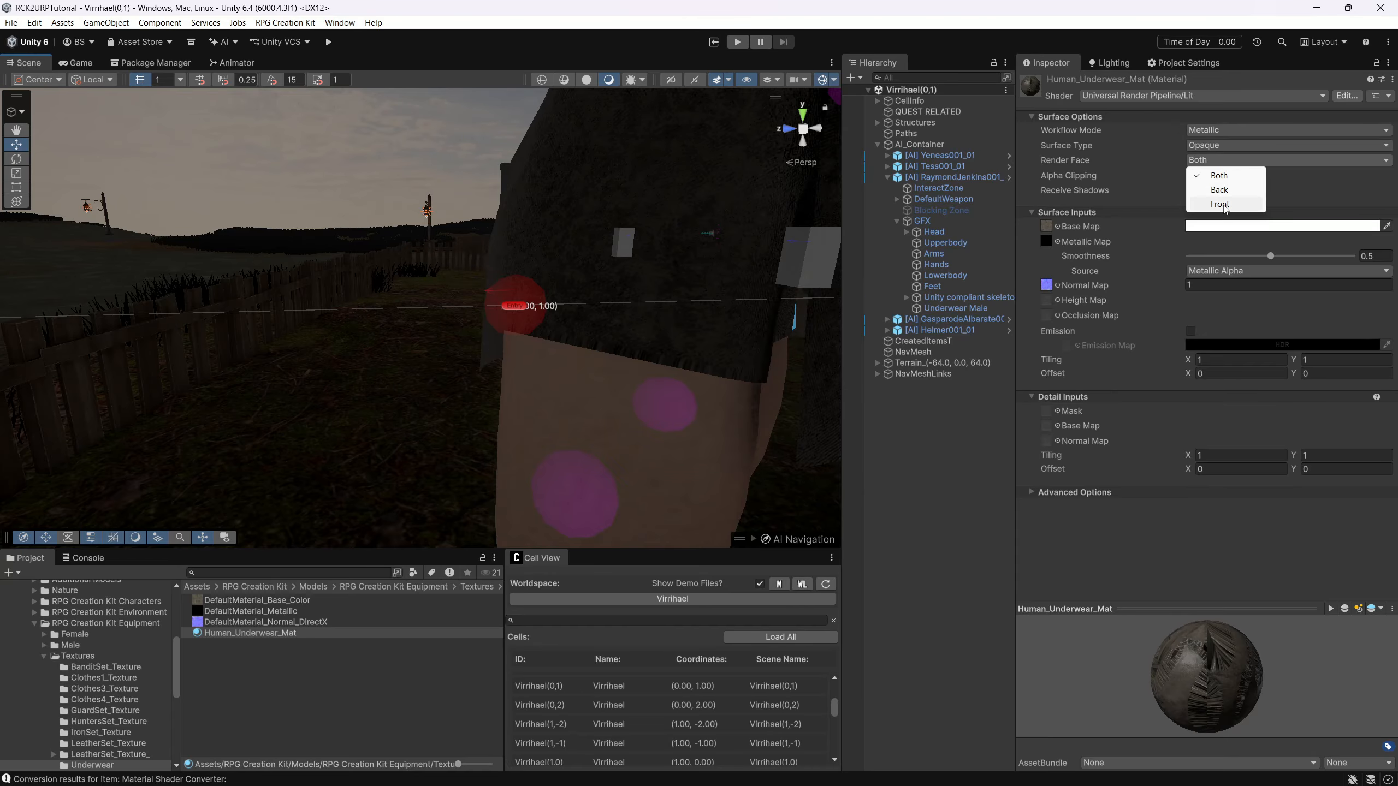
{"action": "left_click", "coordinate": [1223, 204]}
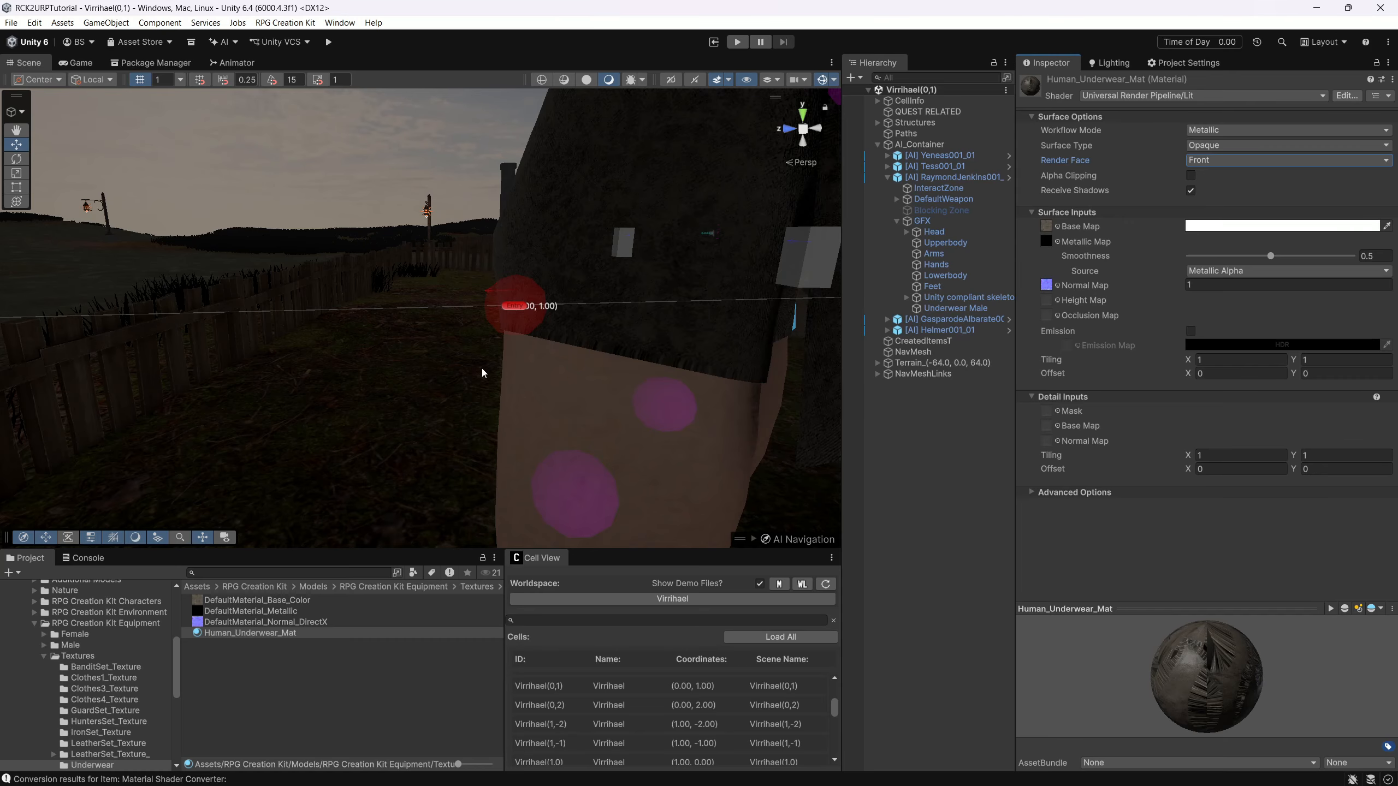
{"action": "left_click", "coordinate": [1249, 160]}
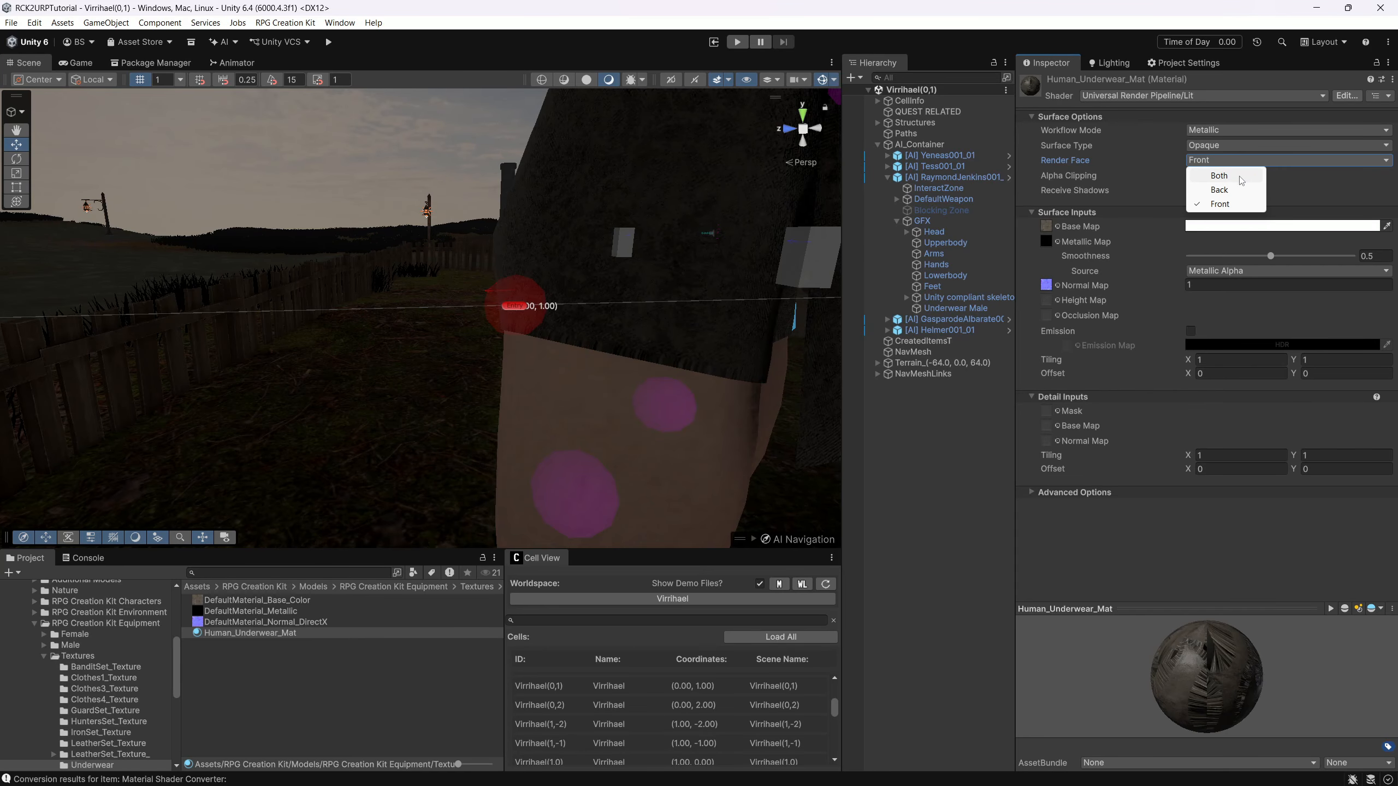
{"action": "left_click", "coordinate": [1219, 176]}
{"action": "right_click_drag", "start_coordinate": [481, 385], "coordinate": [690, 428]}
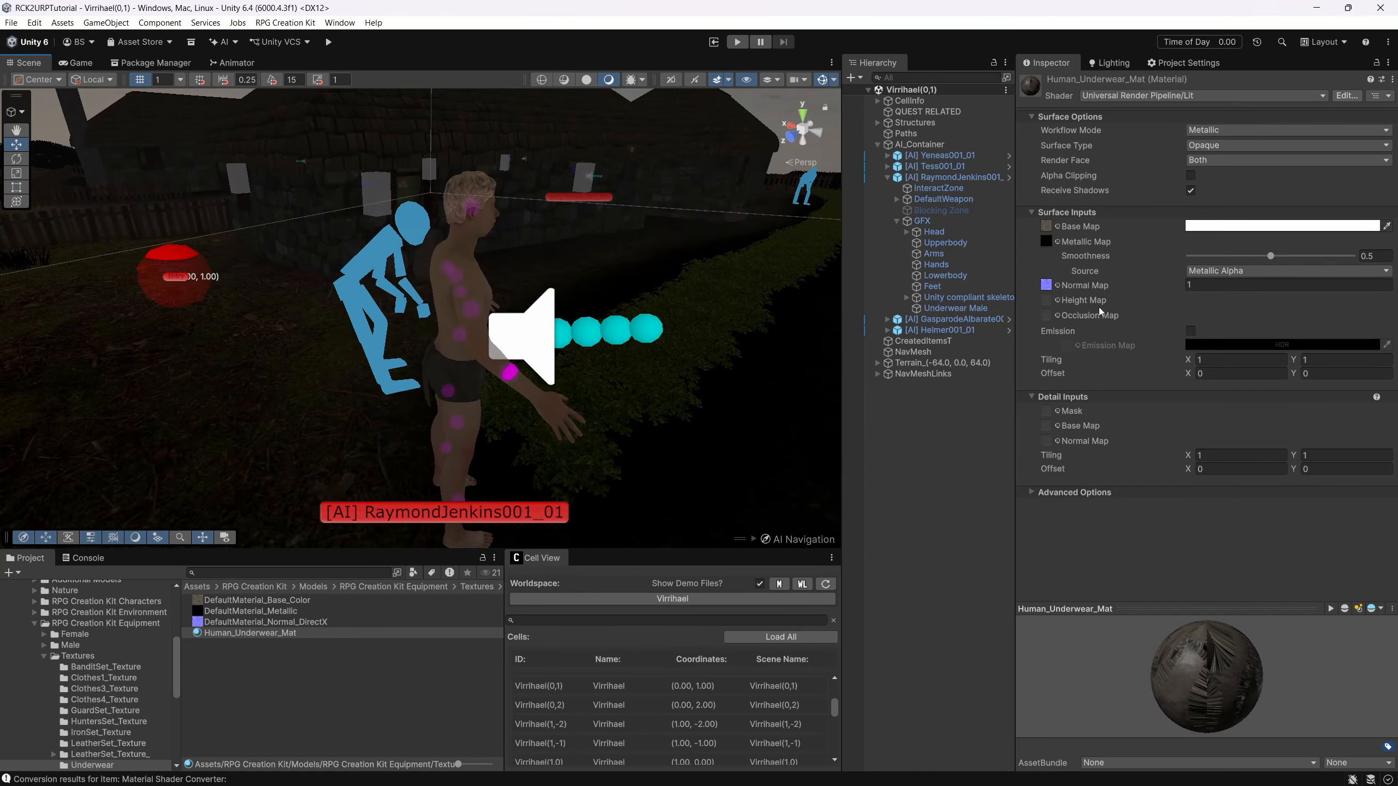
- Open the BanditSet_Texture folder and switch Bandit_Set_Mat to the Universal Render Pipeline/Lit shader
{"action": "left_click", "coordinate": [81, 669]}
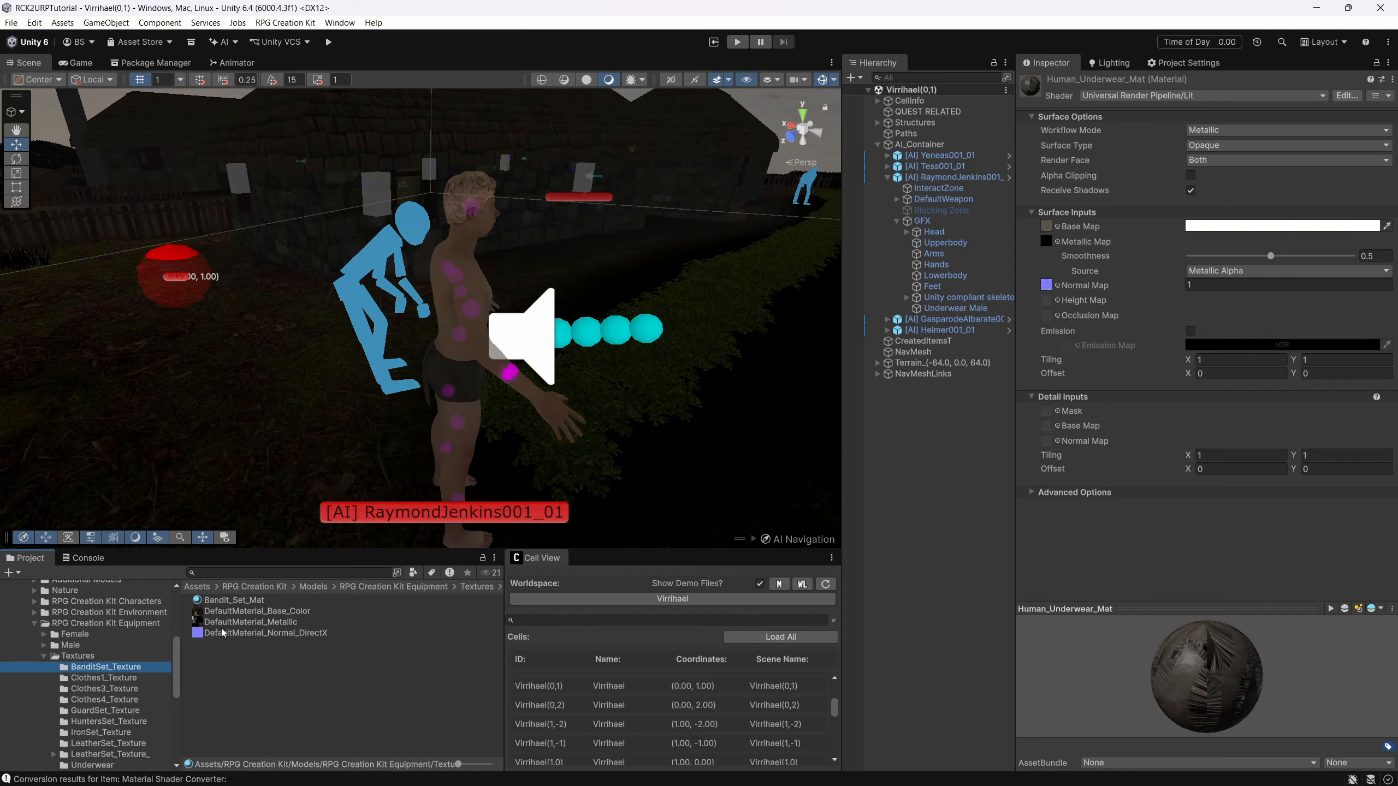
{"action": "left_click", "coordinate": [234, 600]}
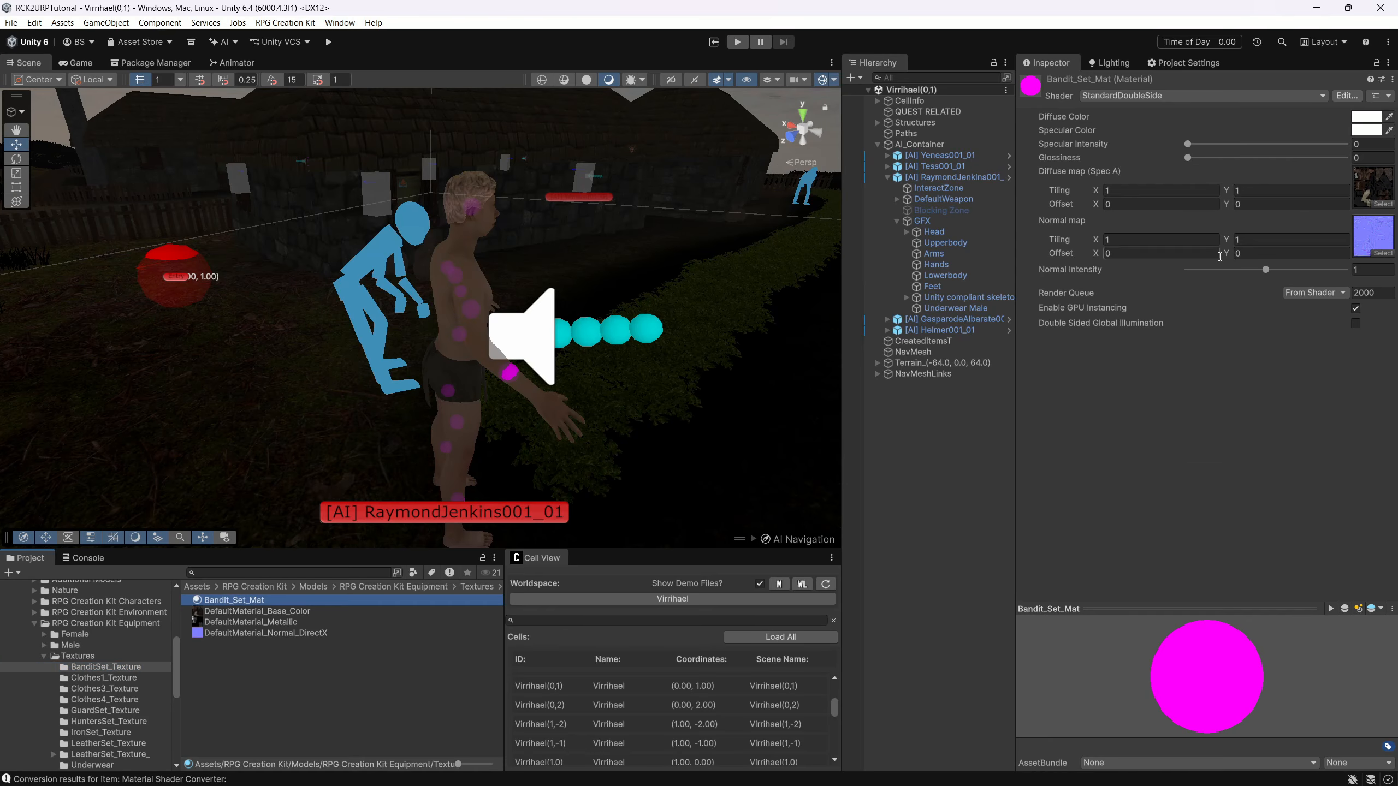
{"action": "left_click", "coordinate": [1156, 96]}
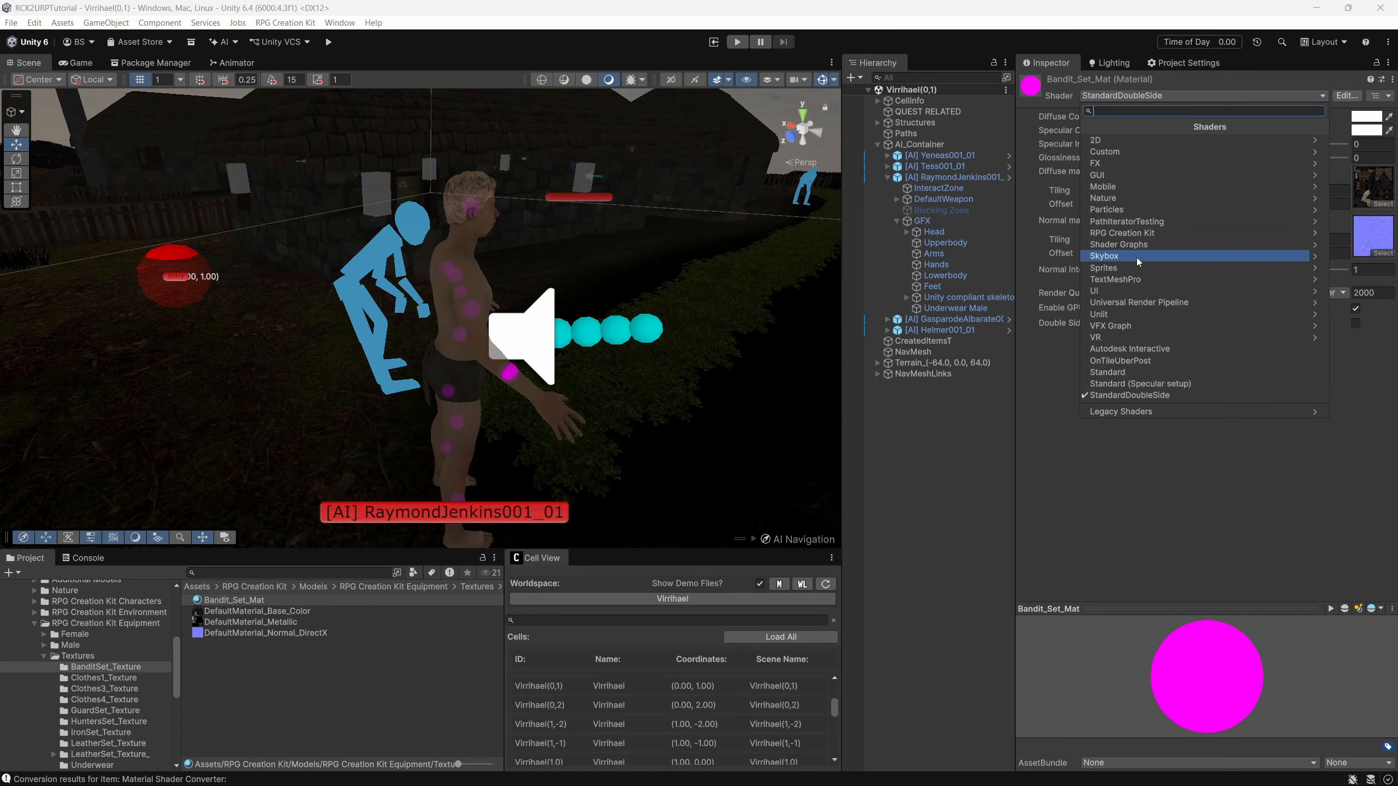
{"action": "left_click", "coordinate": [1136, 302]}
{"action": "left_click", "coordinate": [1107, 188]}
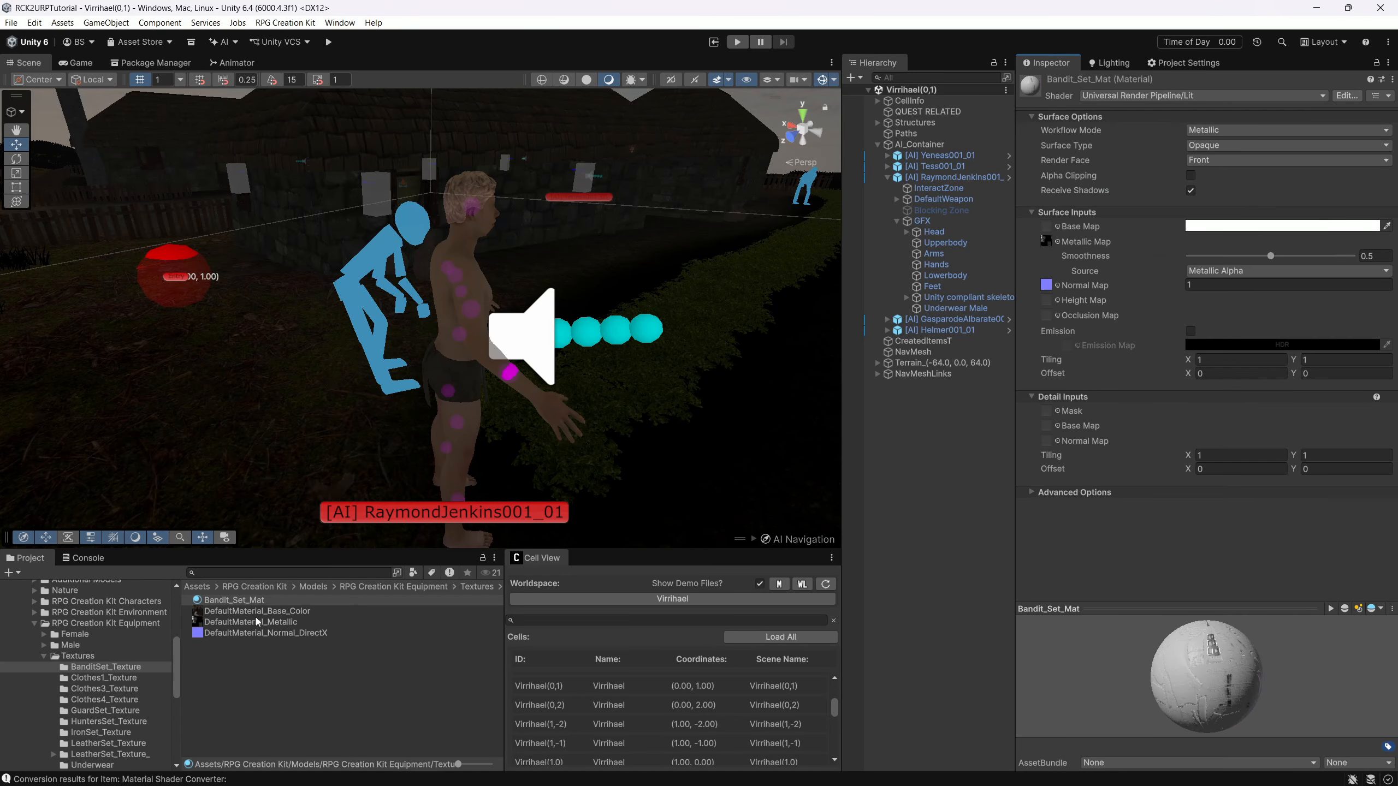
- Assign DefaultMaterial_Base_Color as Bandit_Set_Mat's base map and set its Render Face to Both
{"action": "left_click_drag", "start_coordinate": [253, 612], "coordinate": [1051, 231]}
{"action": "left_click", "coordinate": [1233, 160]}
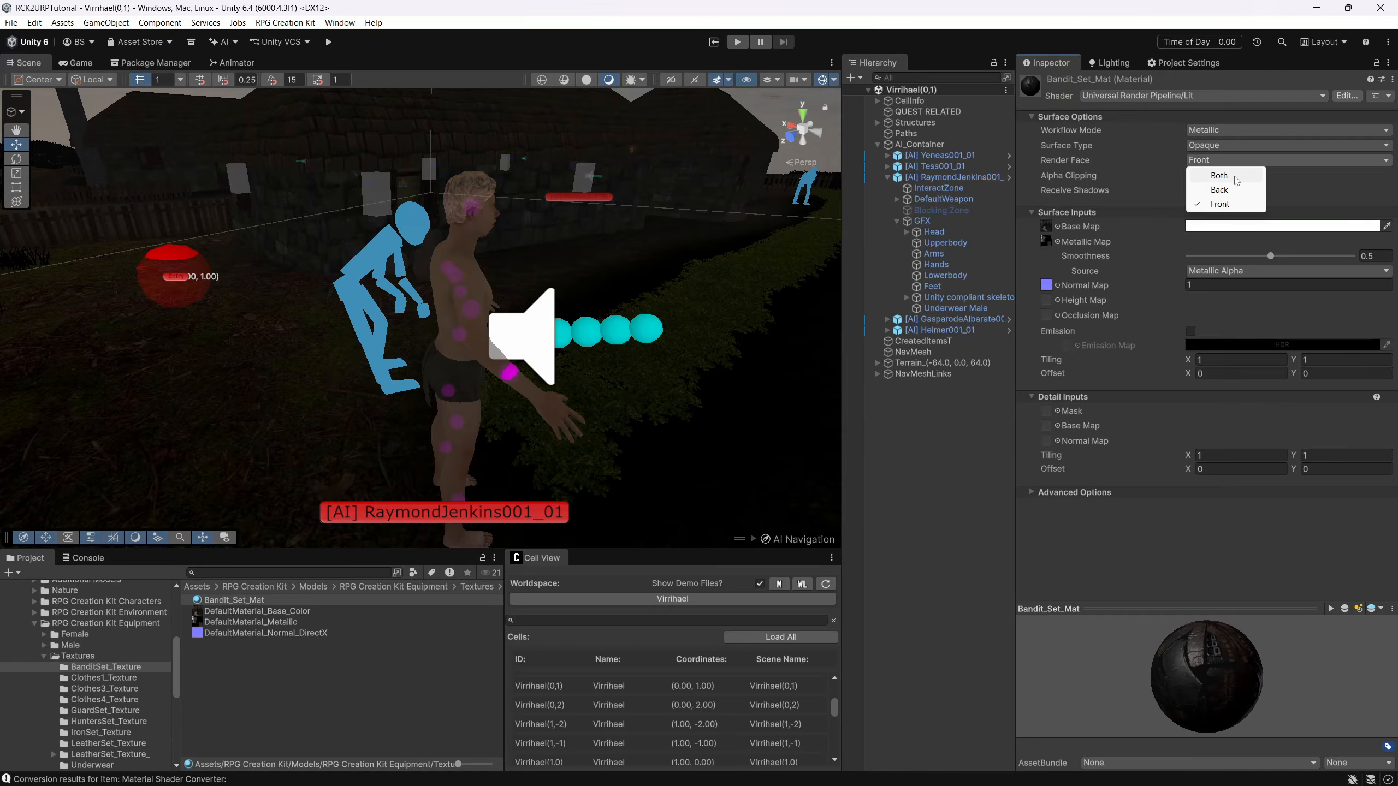
{"action": "left_click", "coordinate": [1236, 176]}
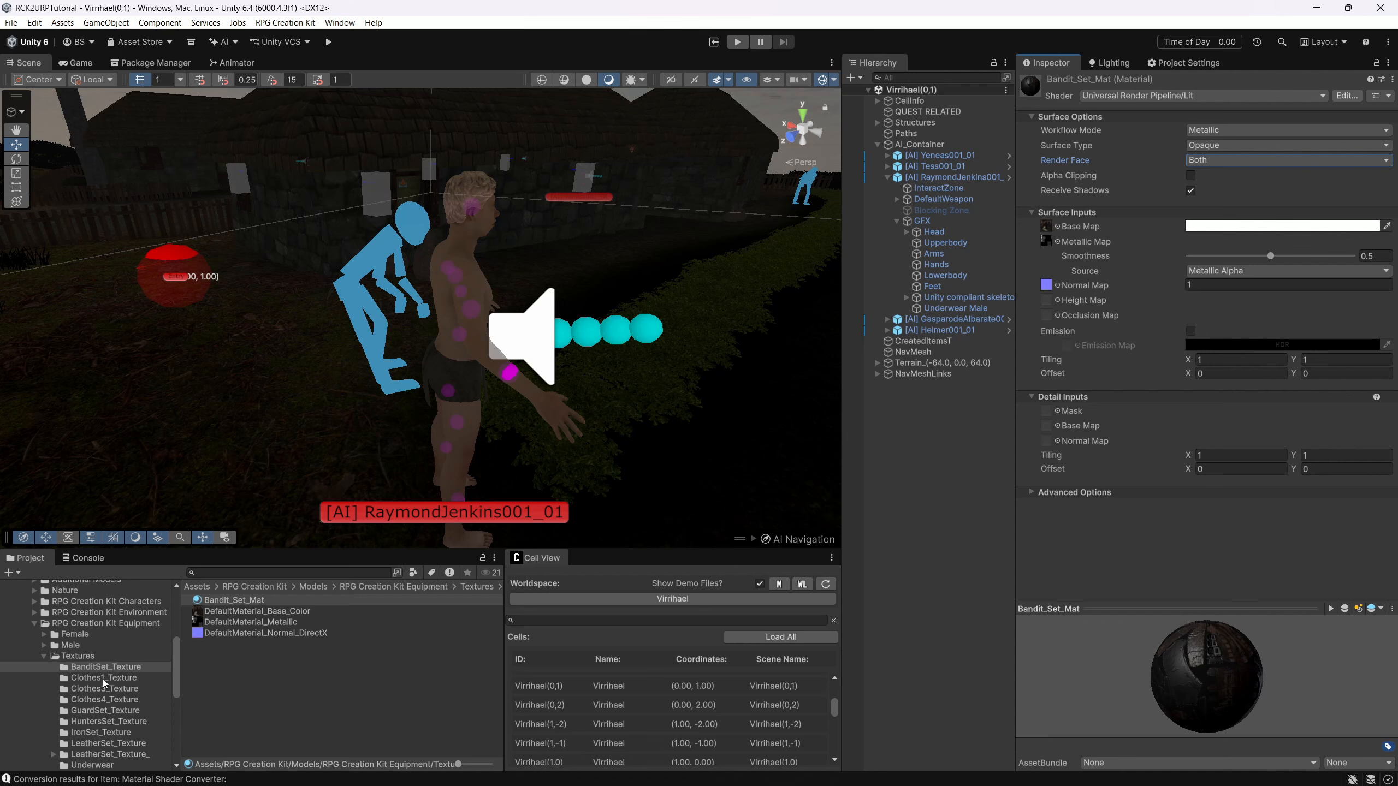
- Open the Clothes1_Texture folder and switch Clothes1_Mat to the Universal Render Pipeline/Lit shader
{"action": "left_click", "coordinate": [164, 673]}
{"action": "left_click", "coordinate": [225, 601]}
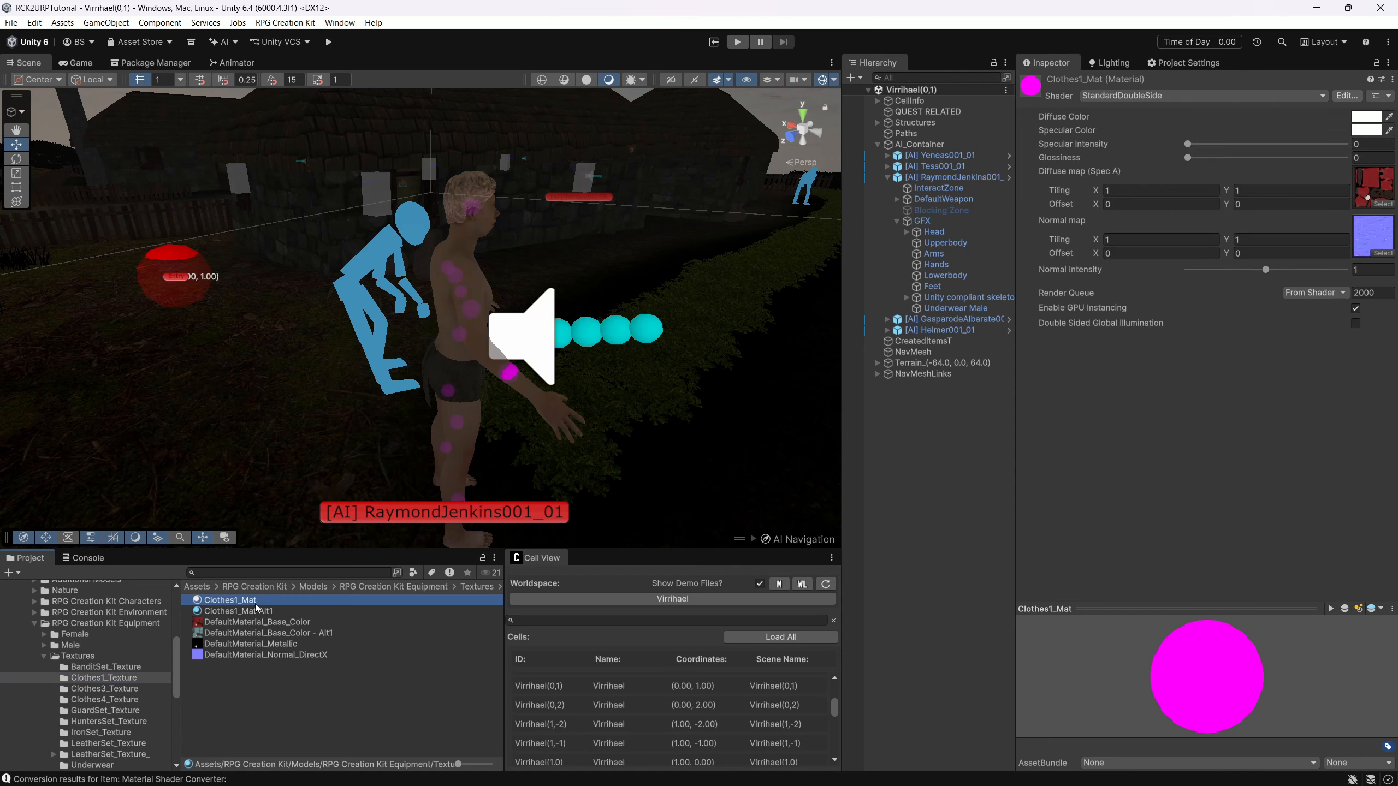
{"action": "left_click", "coordinate": [1142, 99]}
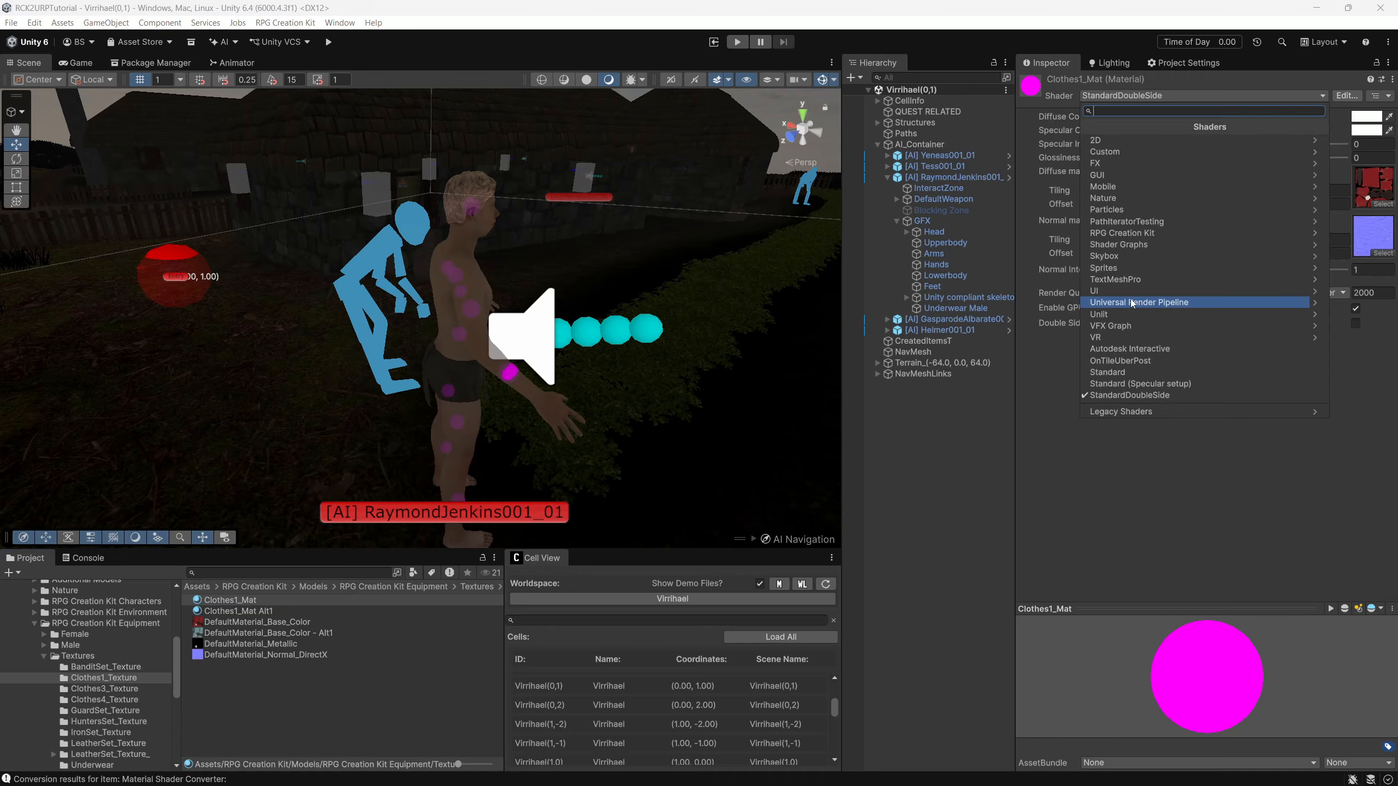
{"action": "left_click", "coordinate": [1064, 472]}
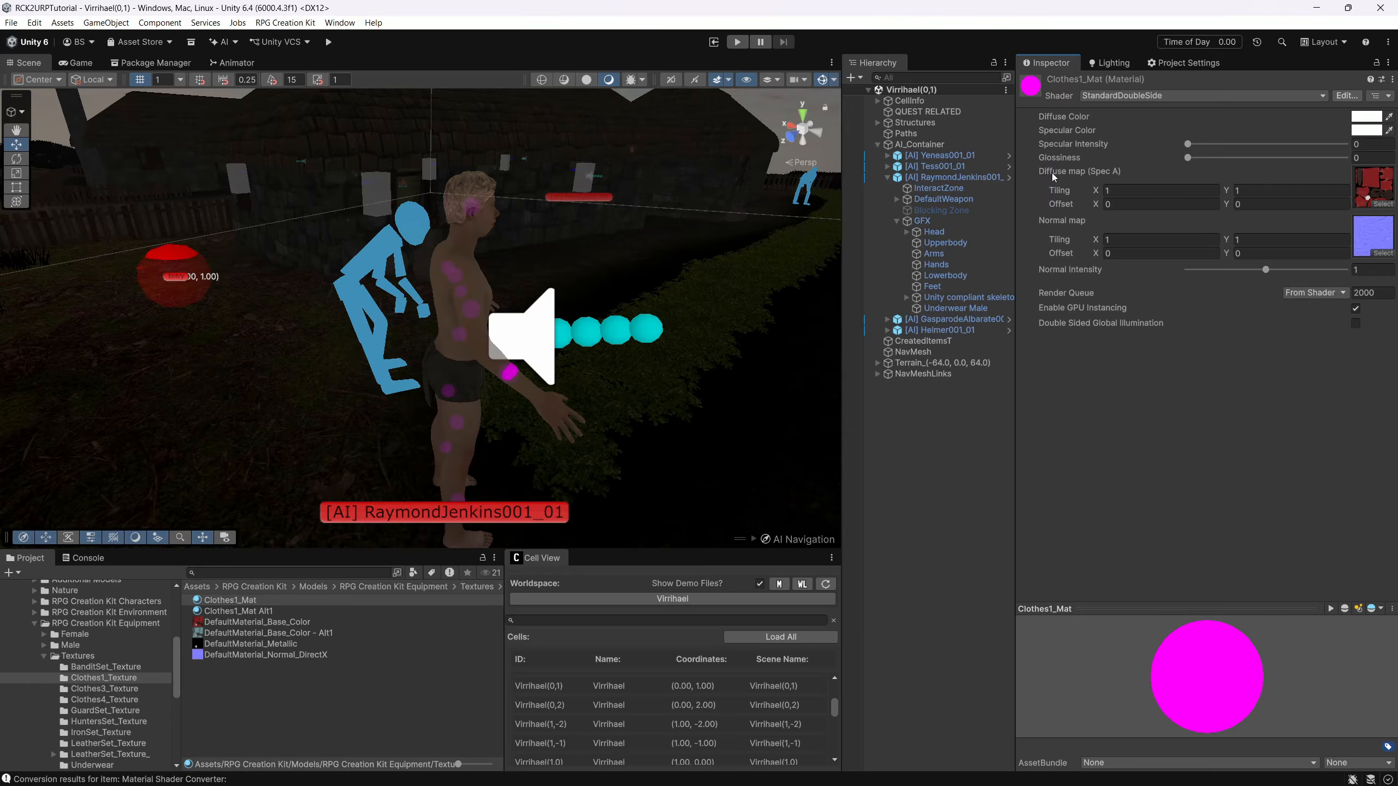
{"action": "left_click", "coordinate": [1111, 94]}
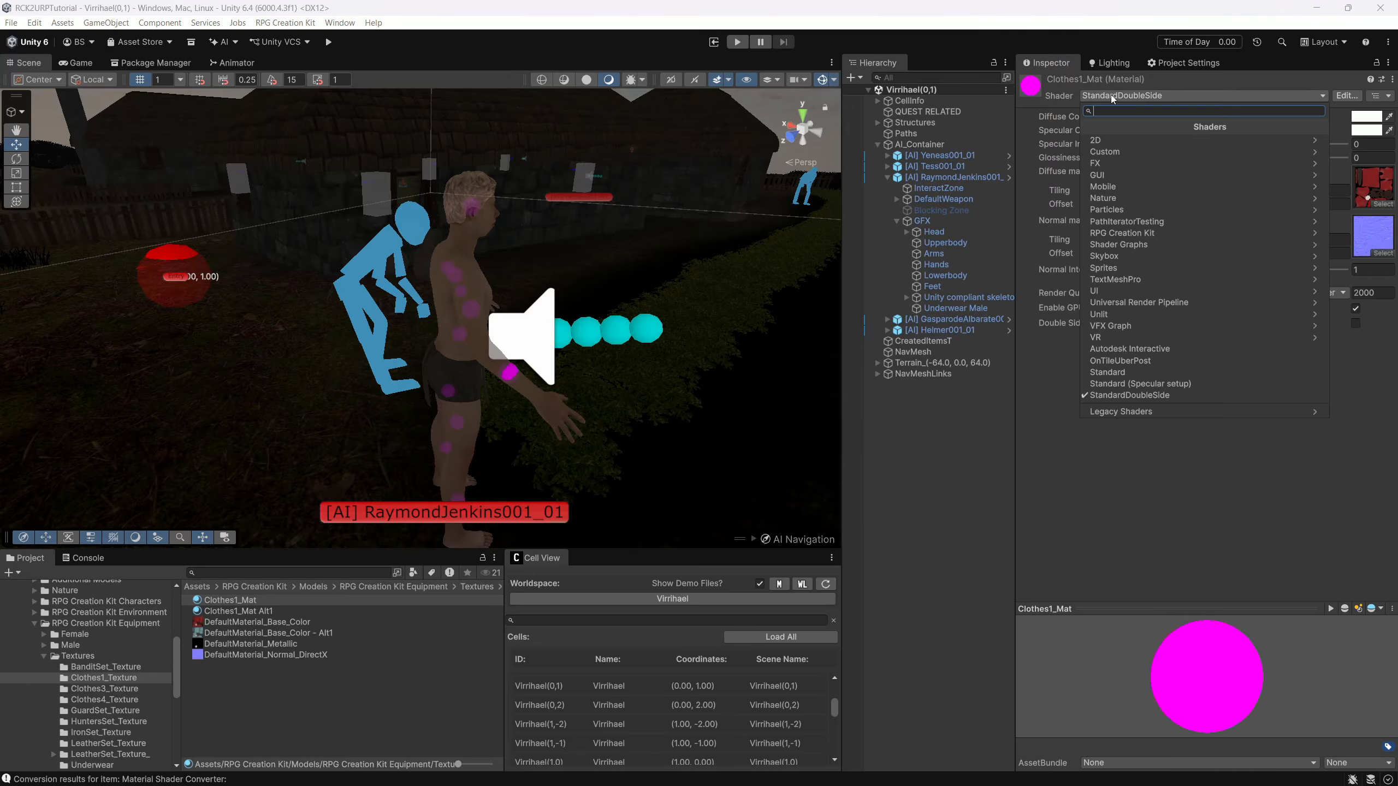
{"action": "left_click", "coordinate": [1132, 302]}
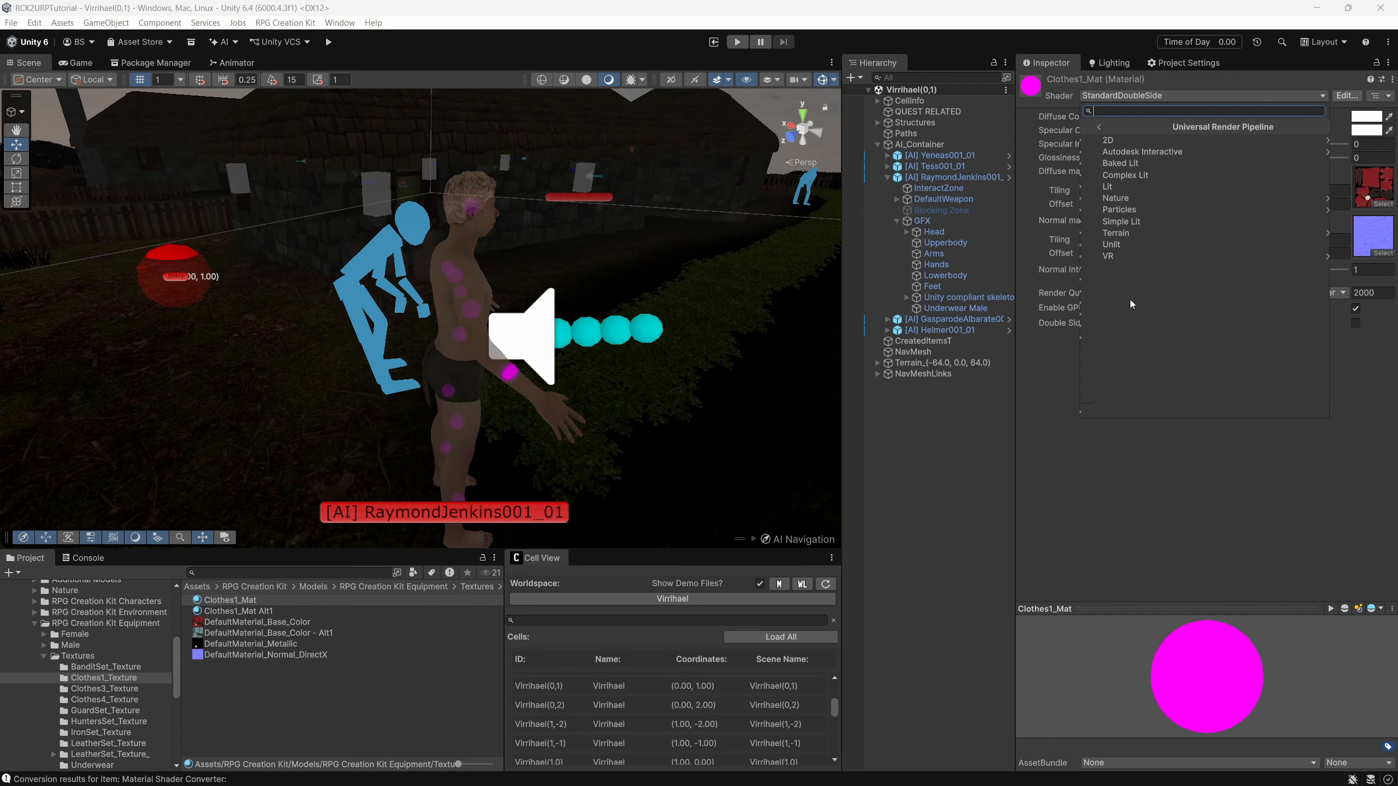
{"action": "left_click", "coordinate": [1114, 187]}
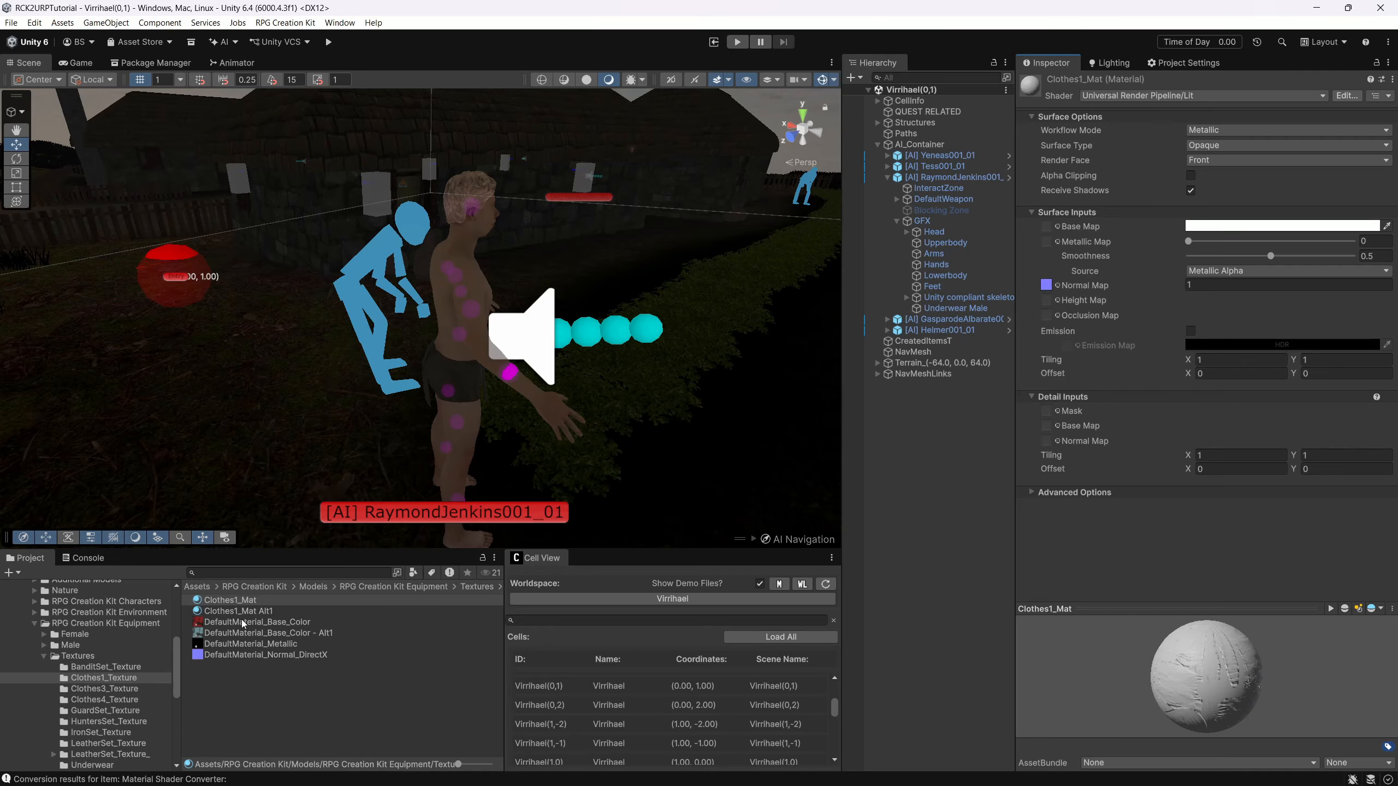
- Assign DefaultMaterial_Base_Color and DefaultMaterial_Metallic as Clothes1_Mat's base and metallic maps, and set its Render Face to Both
{"action": "left_click_drag", "start_coordinate": [245, 622], "coordinate": [1046, 226]}
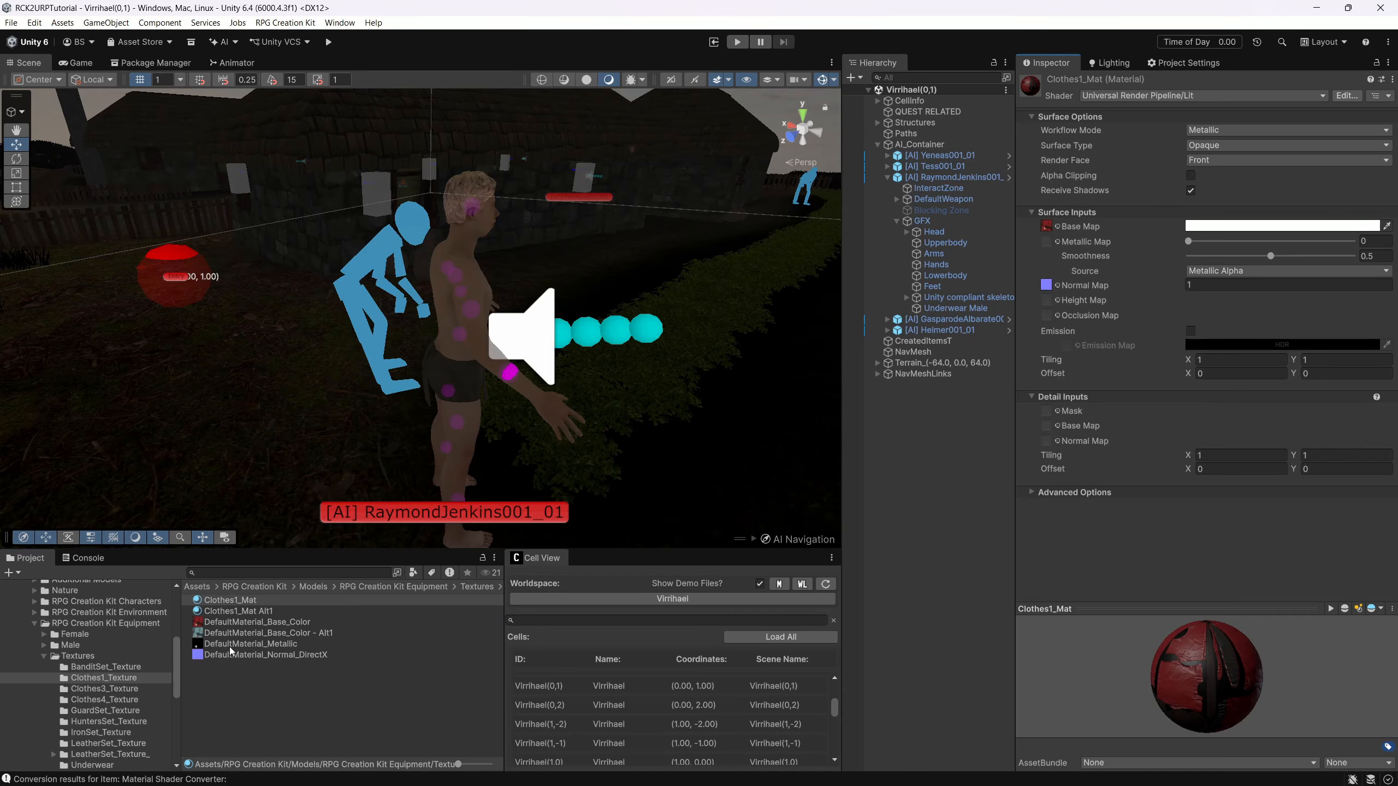
{"action": "left_click_drag", "start_coordinate": [232, 650], "coordinate": [1046, 243]}
{"action": "left_click", "coordinate": [1223, 160]}
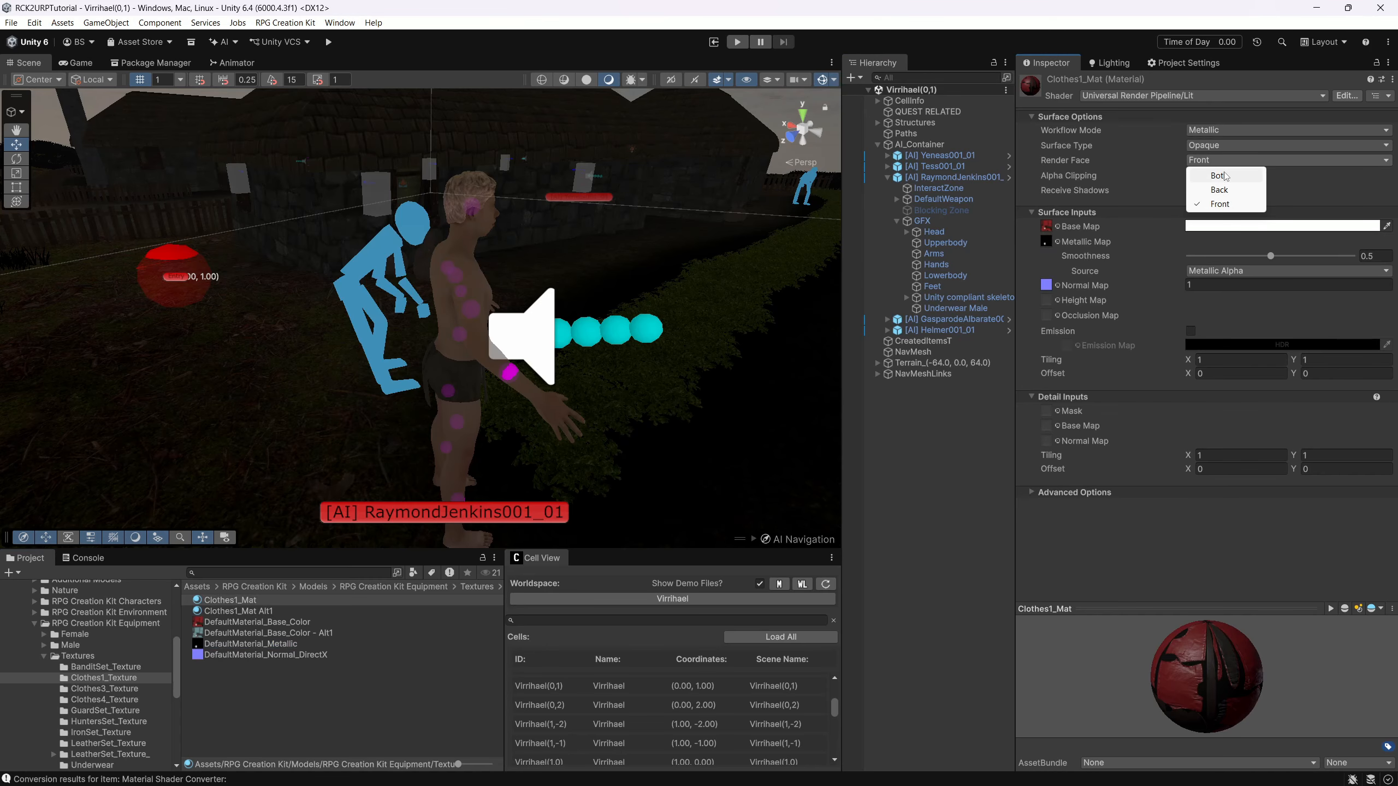
{"action": "left_click", "coordinate": [1226, 175]}
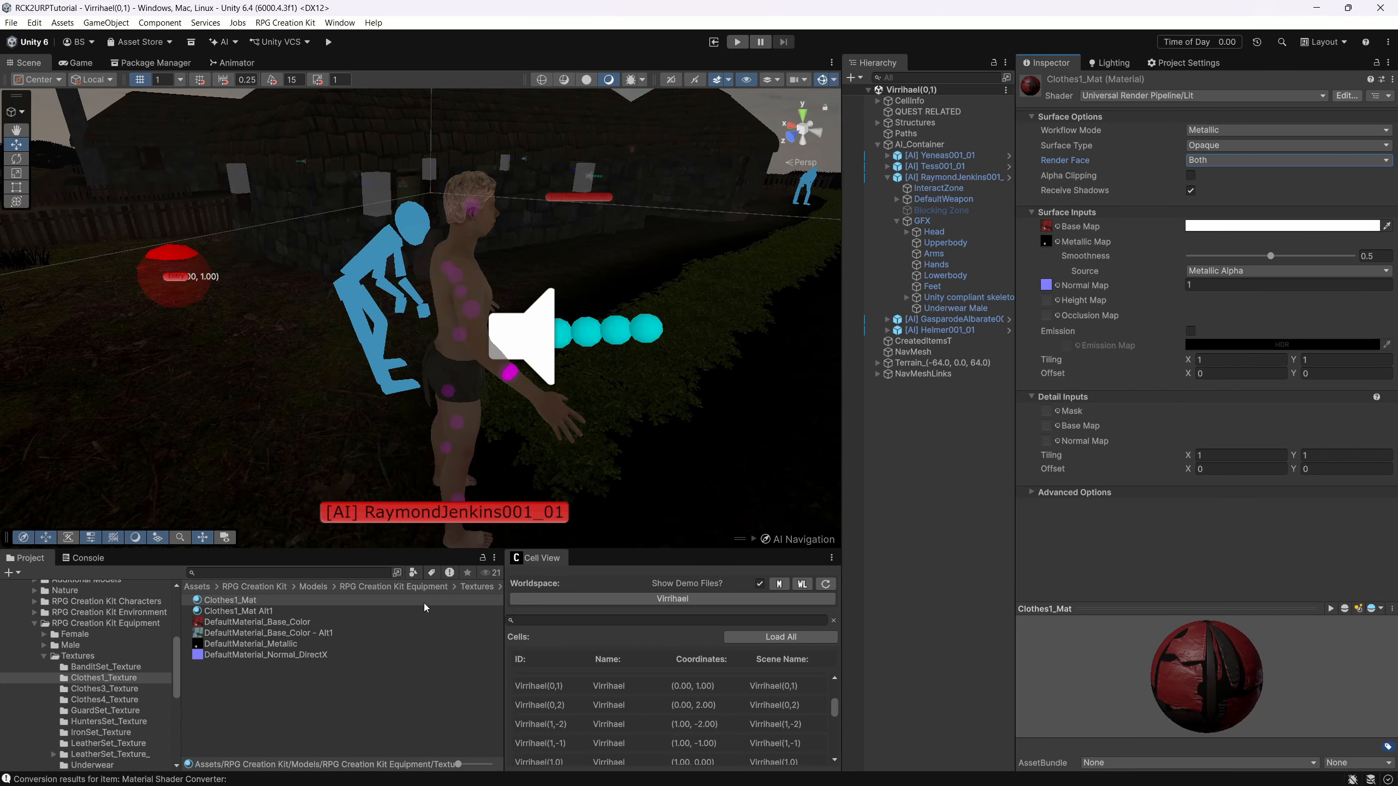
- Switch Clothes1_Mat Alt1 in the Clothes1_Texture folder to the Universal Render Pipeline/Lit shader
{"action": "left_click", "coordinate": [105, 691]}
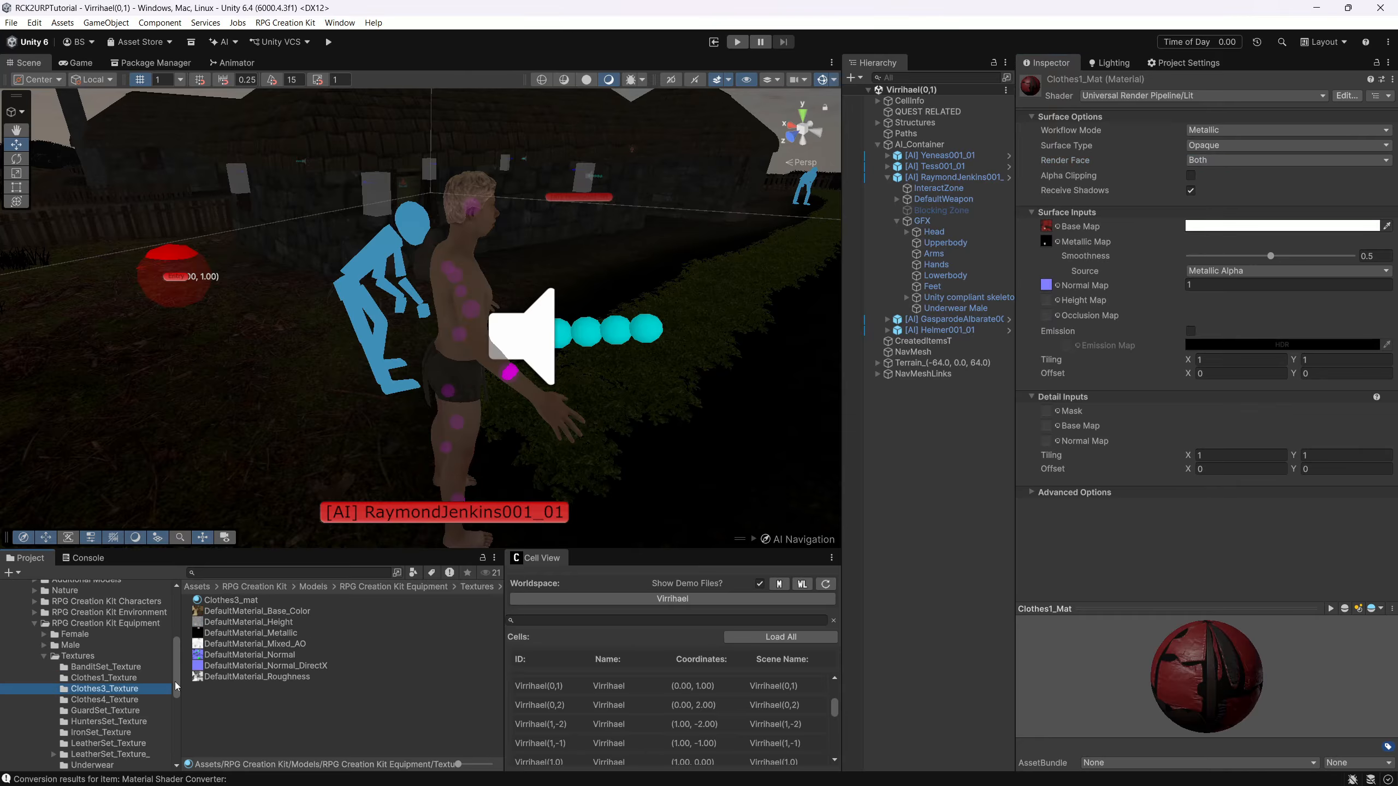
{"action": "left_click", "coordinate": [103, 678]}
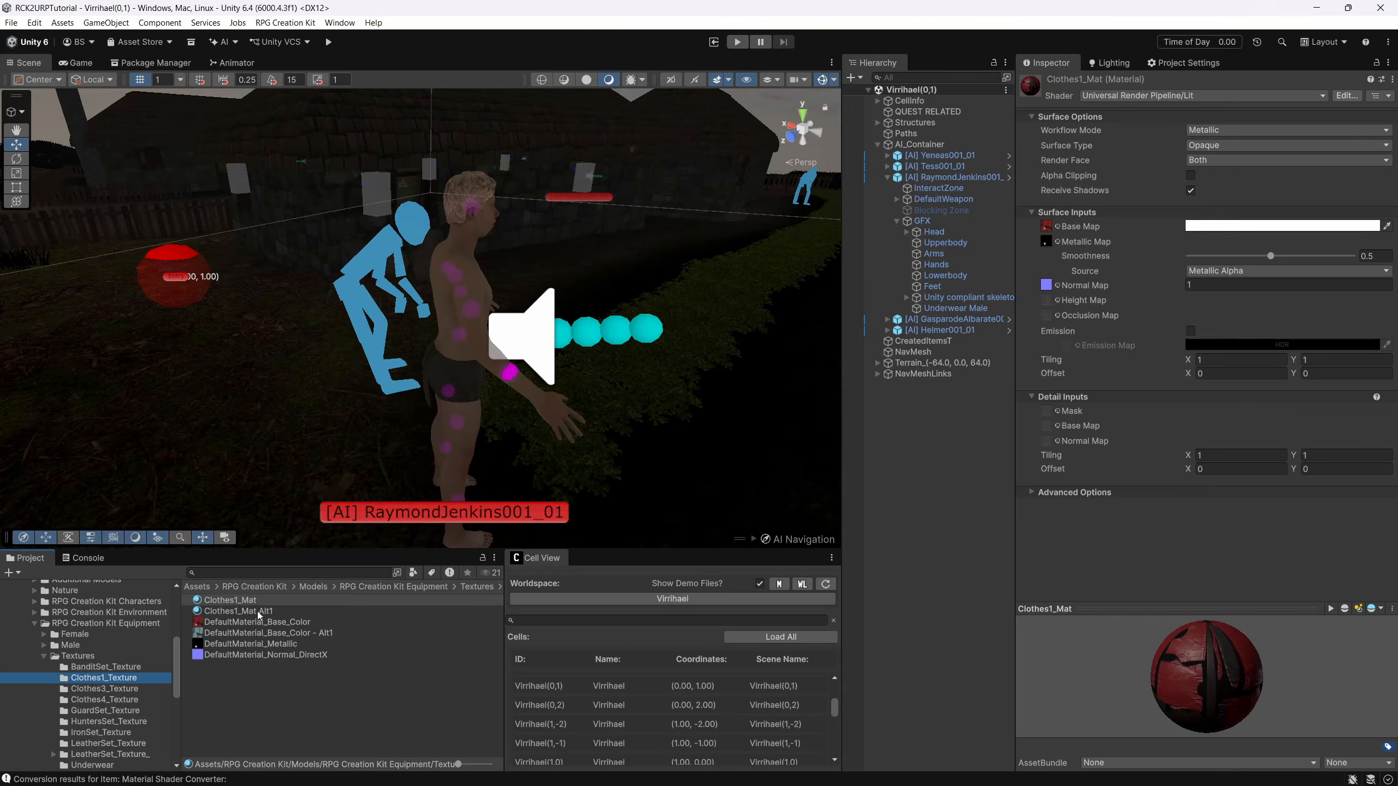
{"action": "left_click", "coordinate": [242, 611]}
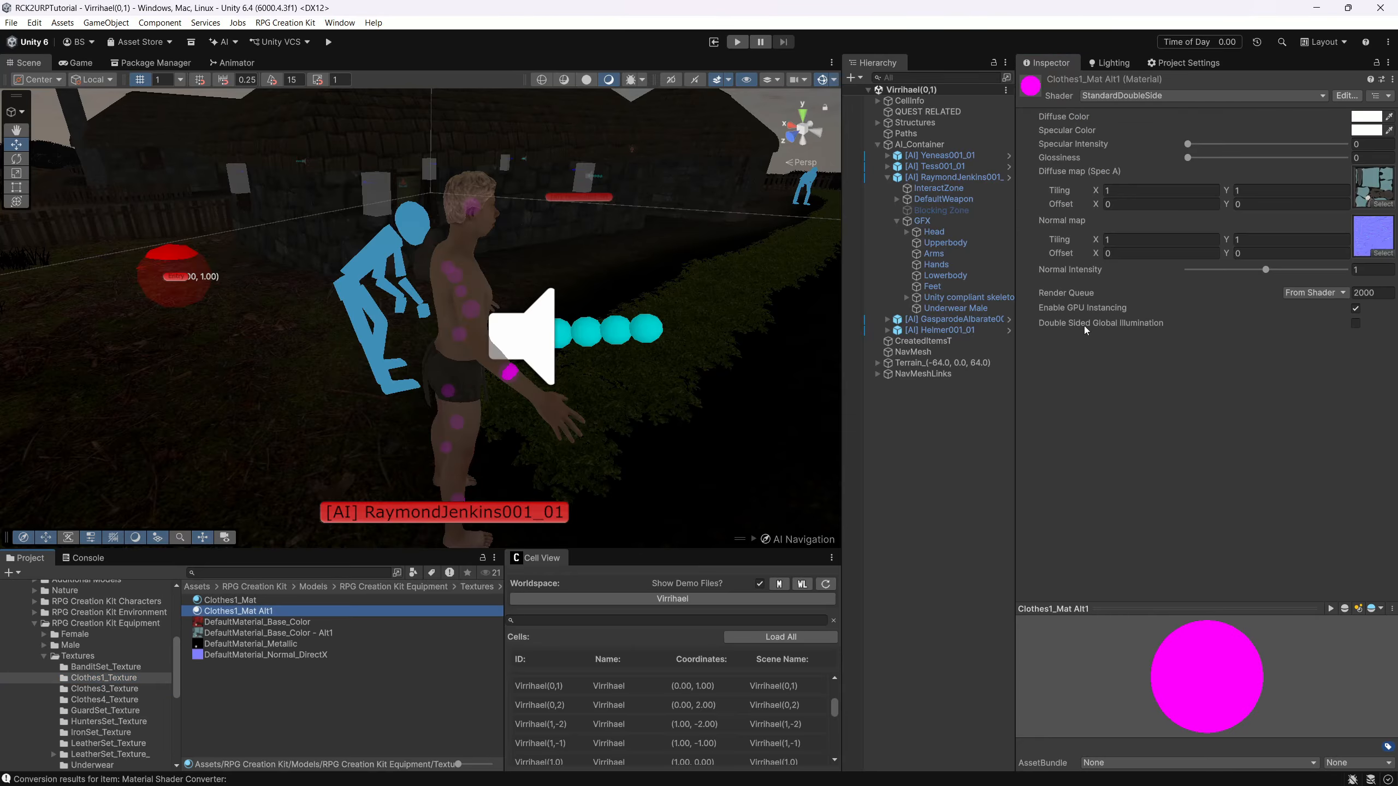
{"action": "left_click", "coordinate": [1155, 99]}
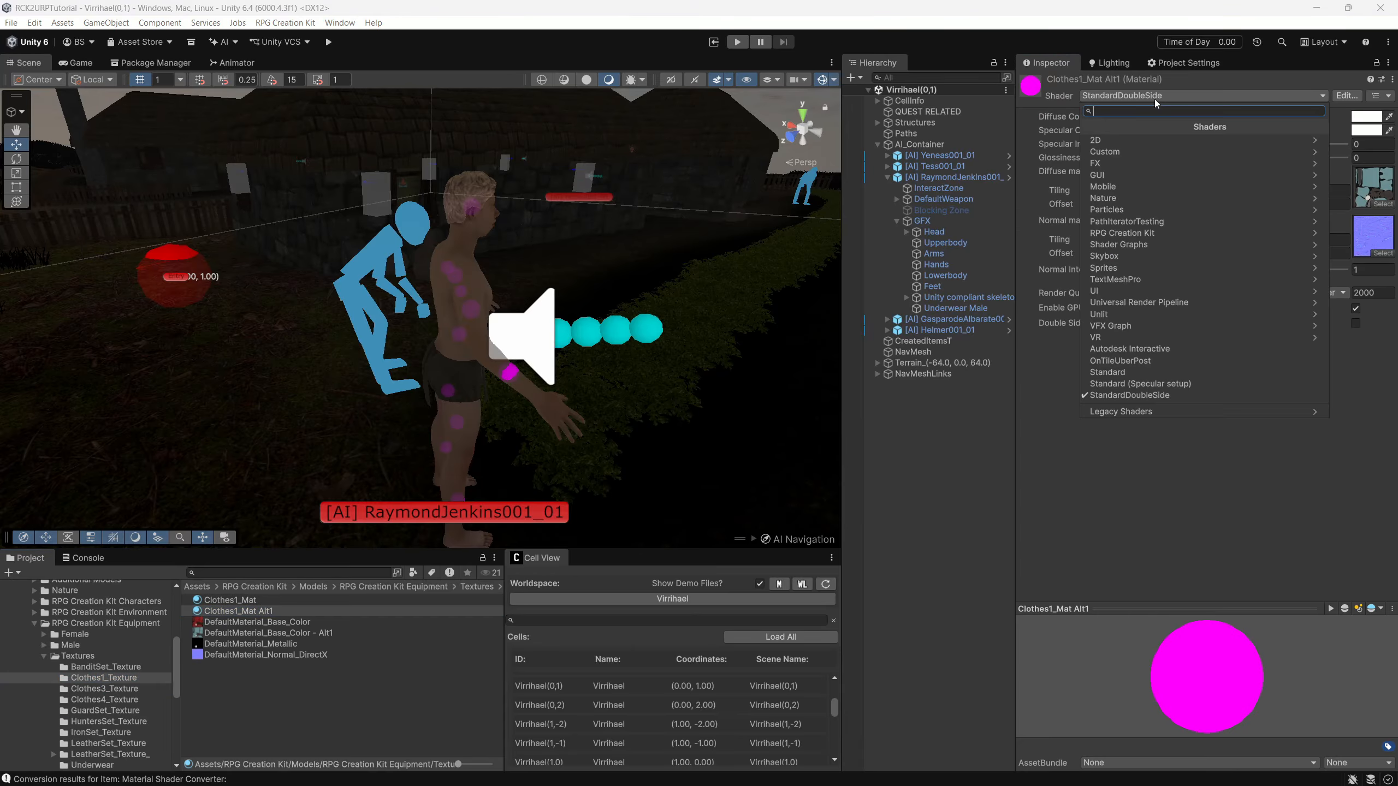
{"action": "left_click", "coordinate": [1131, 302]}
{"action": "left_click", "coordinate": [1136, 181]}
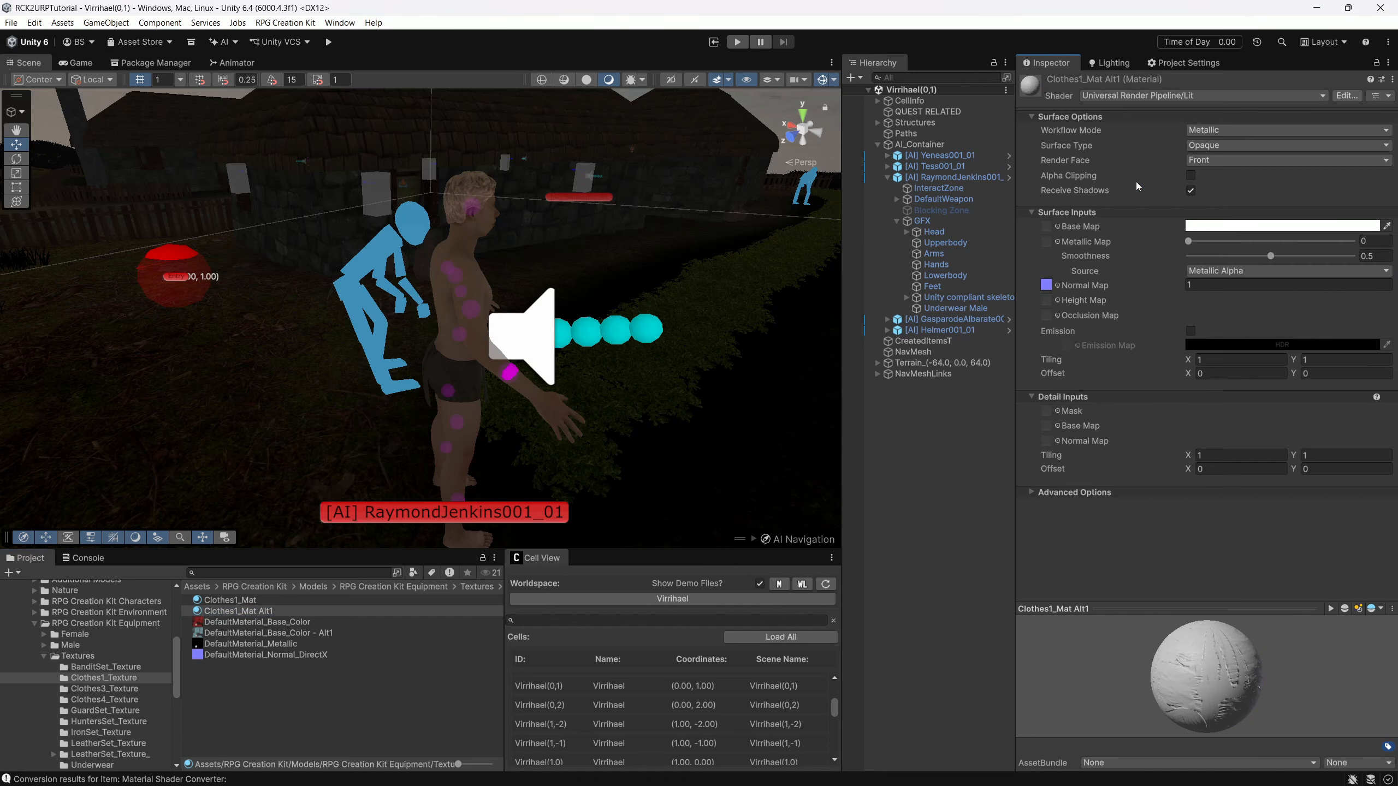
- Assign DefaultMaterial_Base_Color - Alt1 and DefaultMaterial_Metallic as Clothes1_Mat Alt1's base and metallic maps, and set its Render Face to Both
{"action": "left_click_drag", "start_coordinate": [229, 633], "coordinate": [1051, 230]}
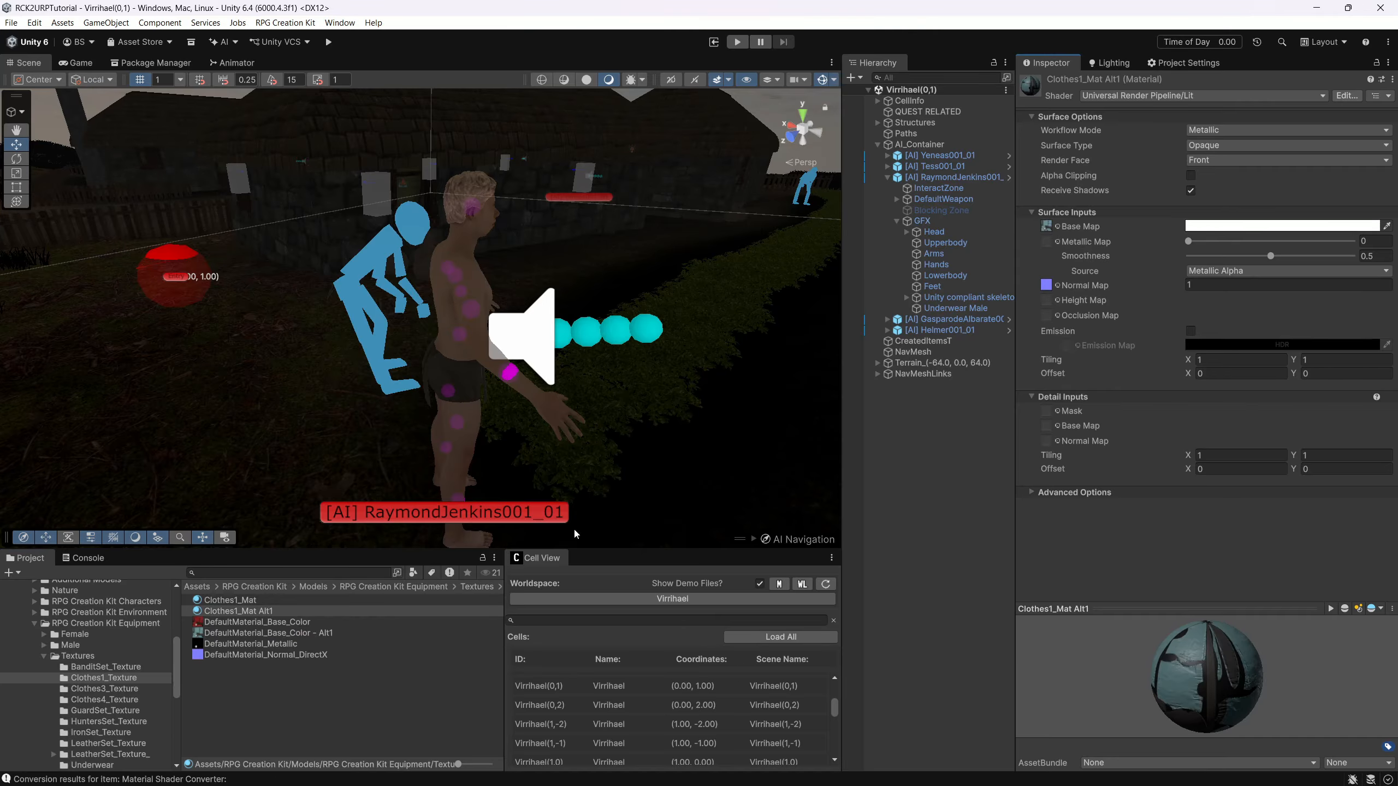
{"action": "left_click_drag", "start_coordinate": [238, 645], "coordinate": [1052, 245]}
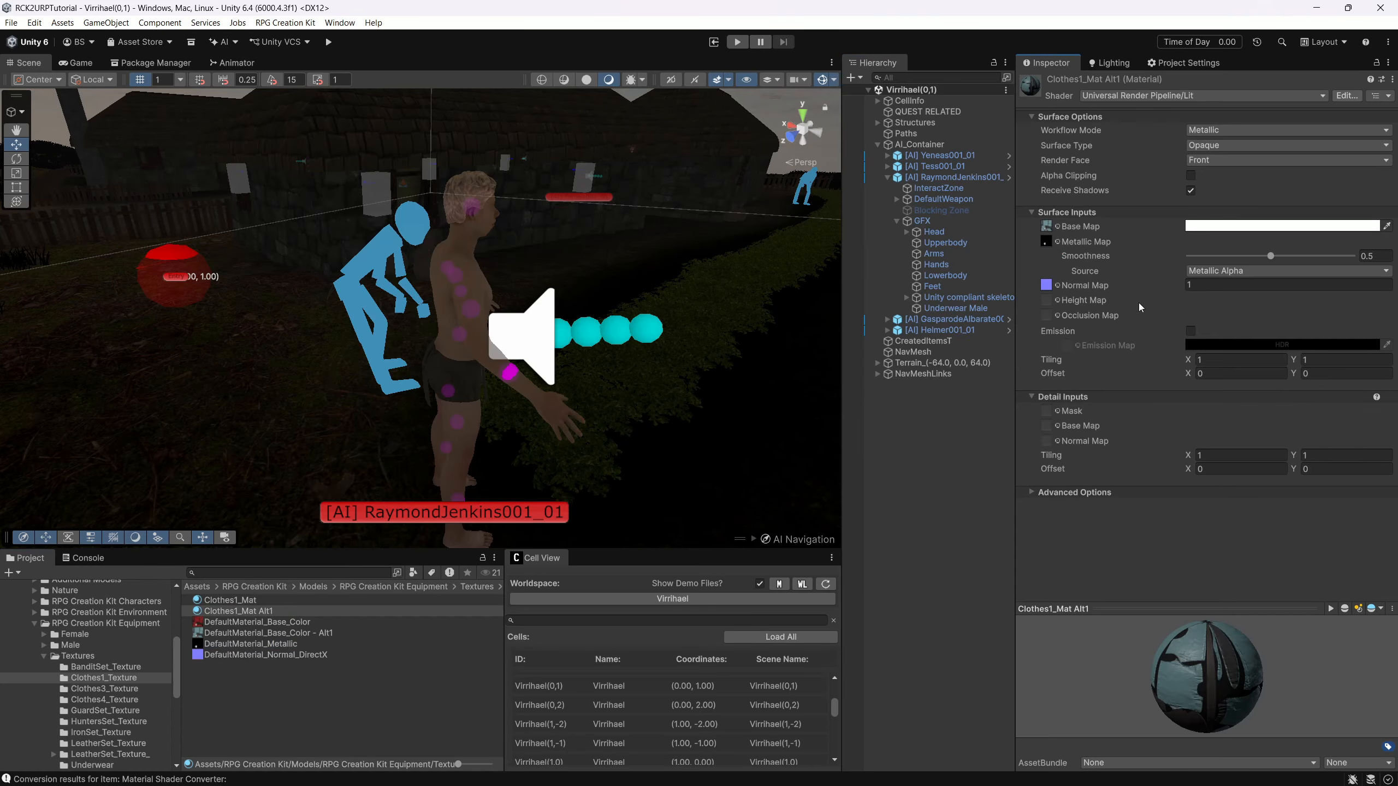
{"action": "left_click", "coordinate": [1216, 167]}
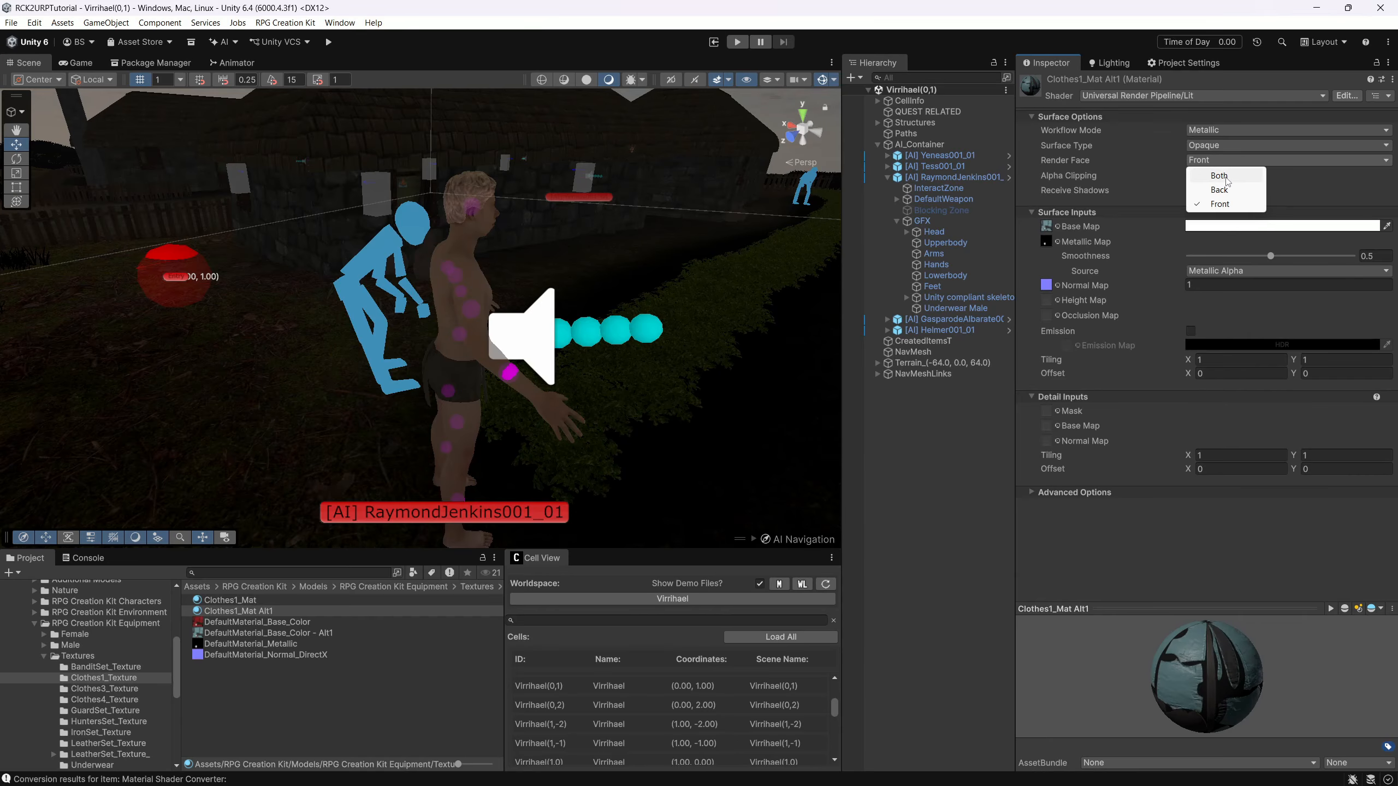
{"action": "left_click", "coordinate": [1225, 176]}
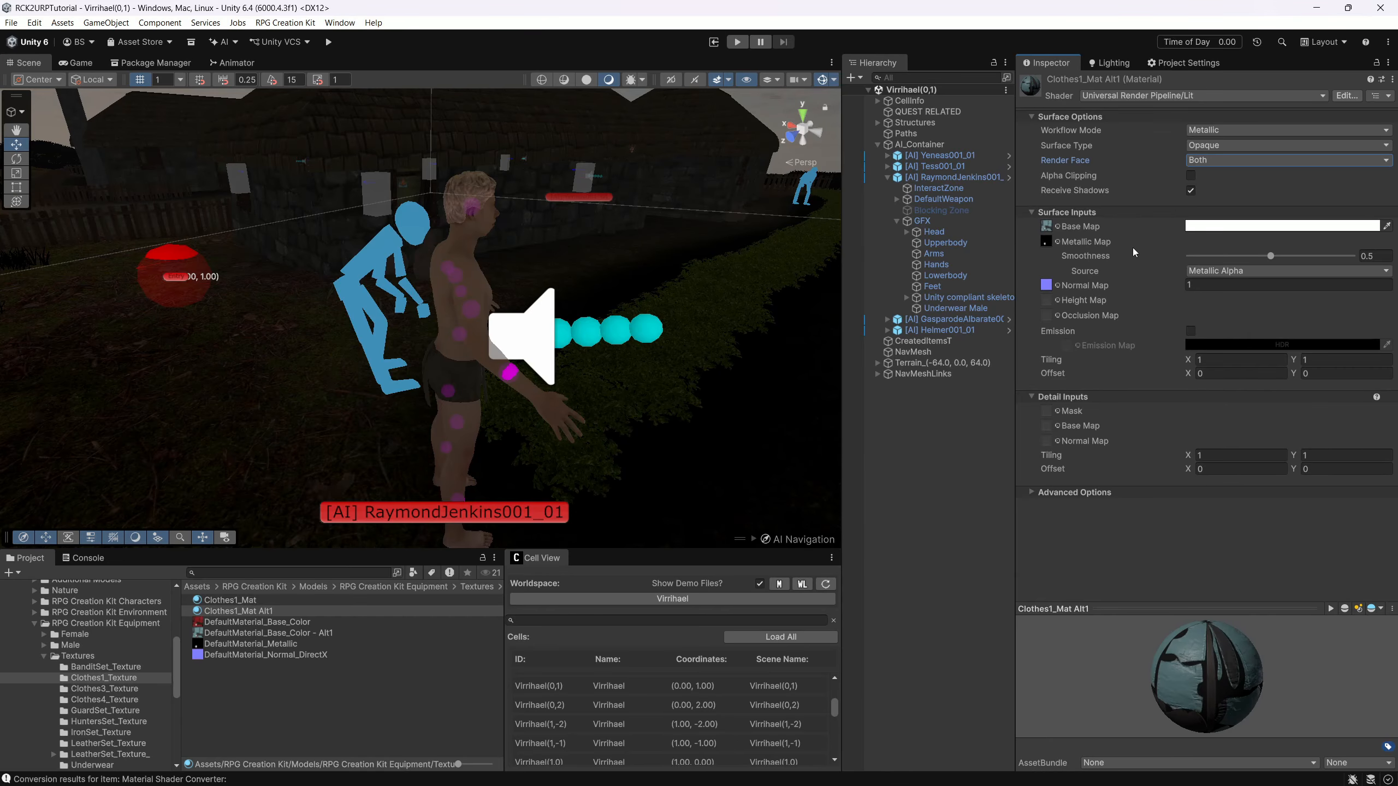
- Open the Clothes3_Texture folder and switch Clothes3_mat to the Universal Render Pipeline/Lit shader
{"action": "left_click", "coordinate": [85, 689]}
{"action": "left_click", "coordinate": [242, 601]}
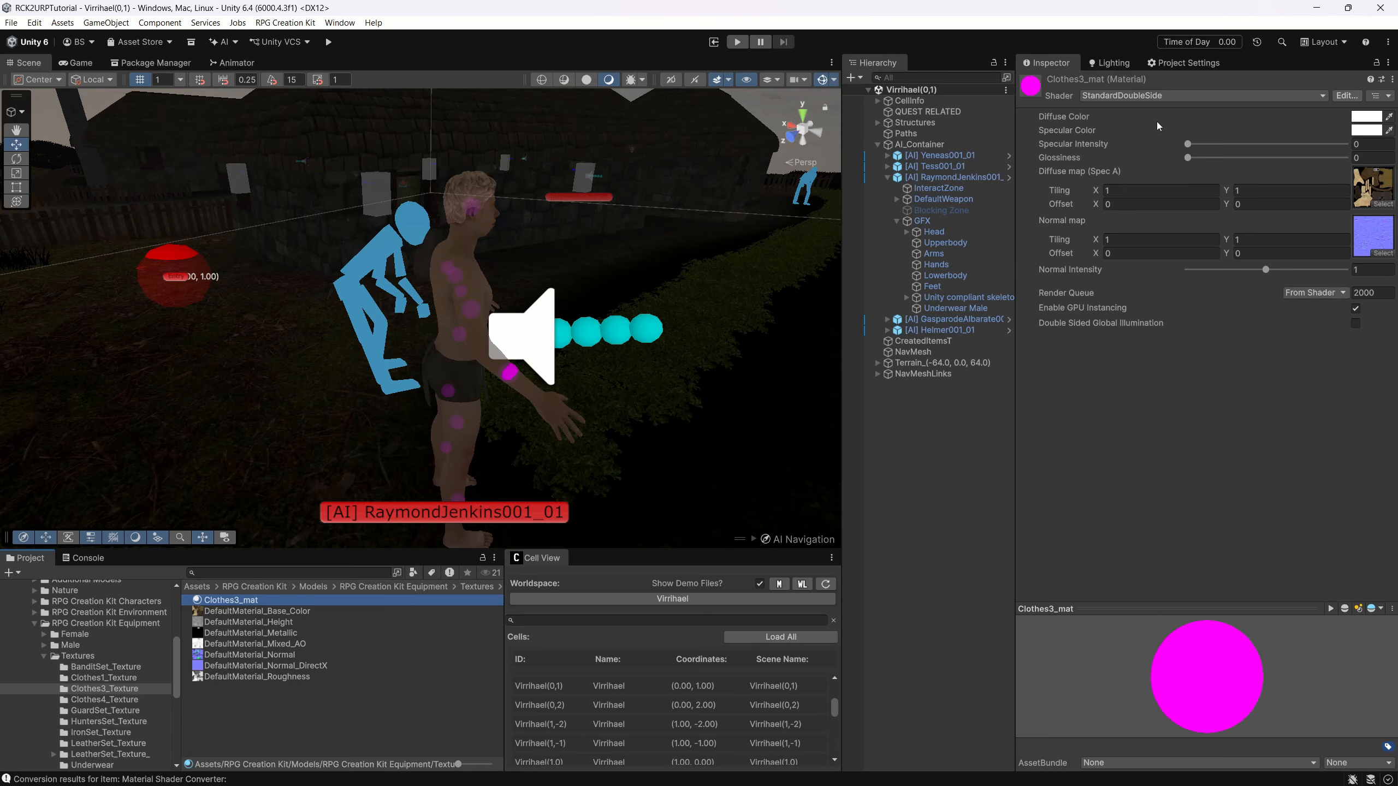
{"action": "left_click", "coordinate": [1156, 97]}
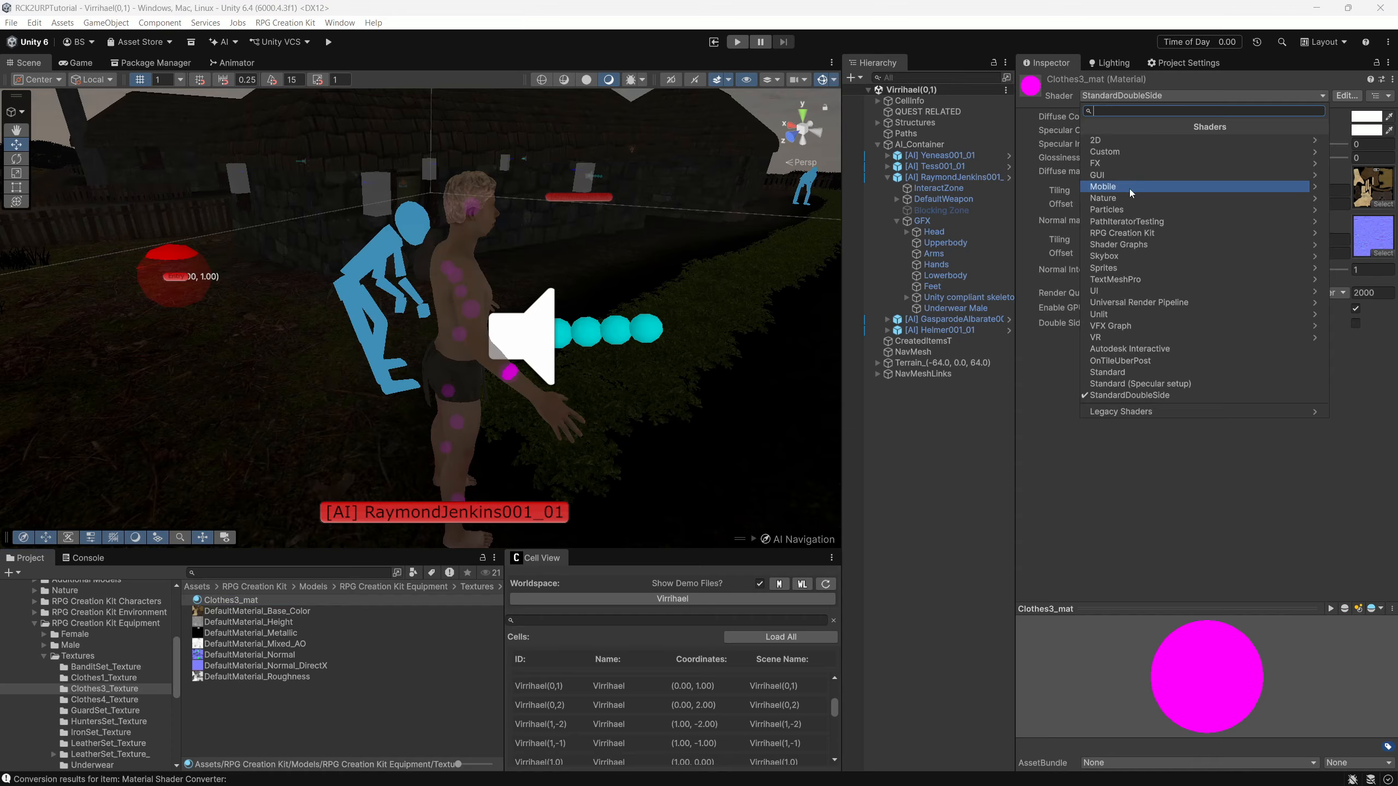
{"action": "left_click", "coordinate": [1126, 303]}
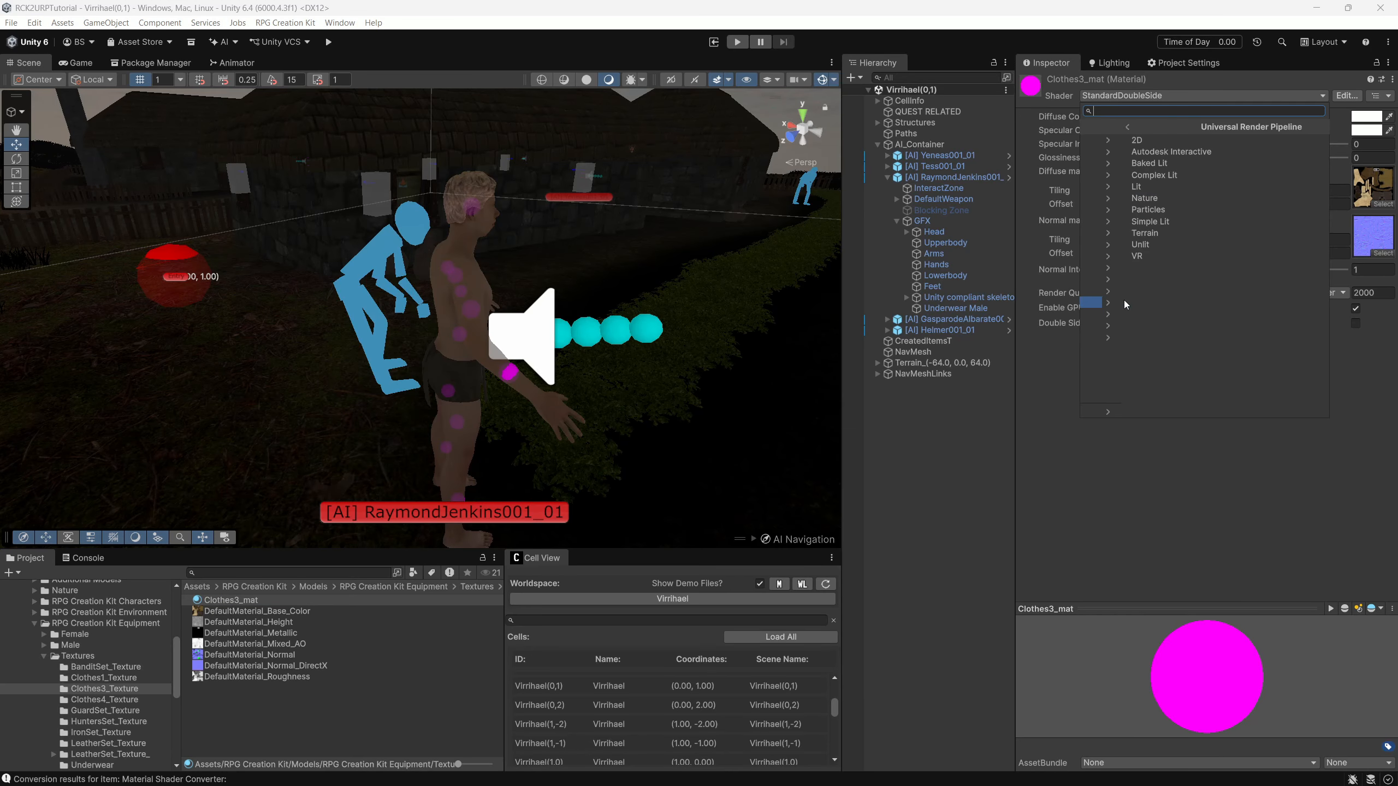
{"action": "left_click", "coordinate": [1109, 188]}
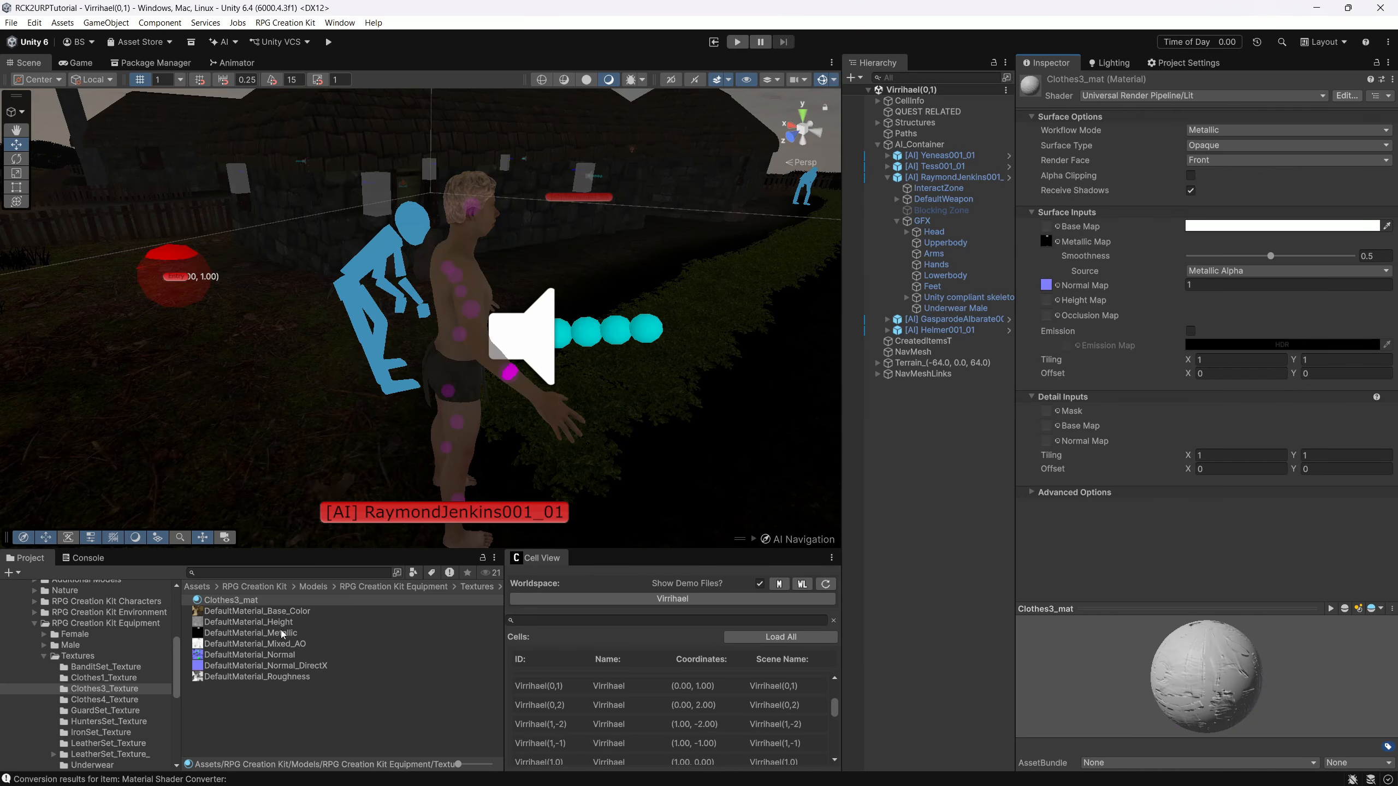
- Assign DefaultMaterial_Base_Color, DefaultMaterial_Mixed_AO and DefaultMaterial_Height as Clothes3_mat's base, occlusion and height maps, and set its Render Face to Both
{"action": "left_click_drag", "start_coordinate": [275, 612], "coordinate": [1046, 227]}
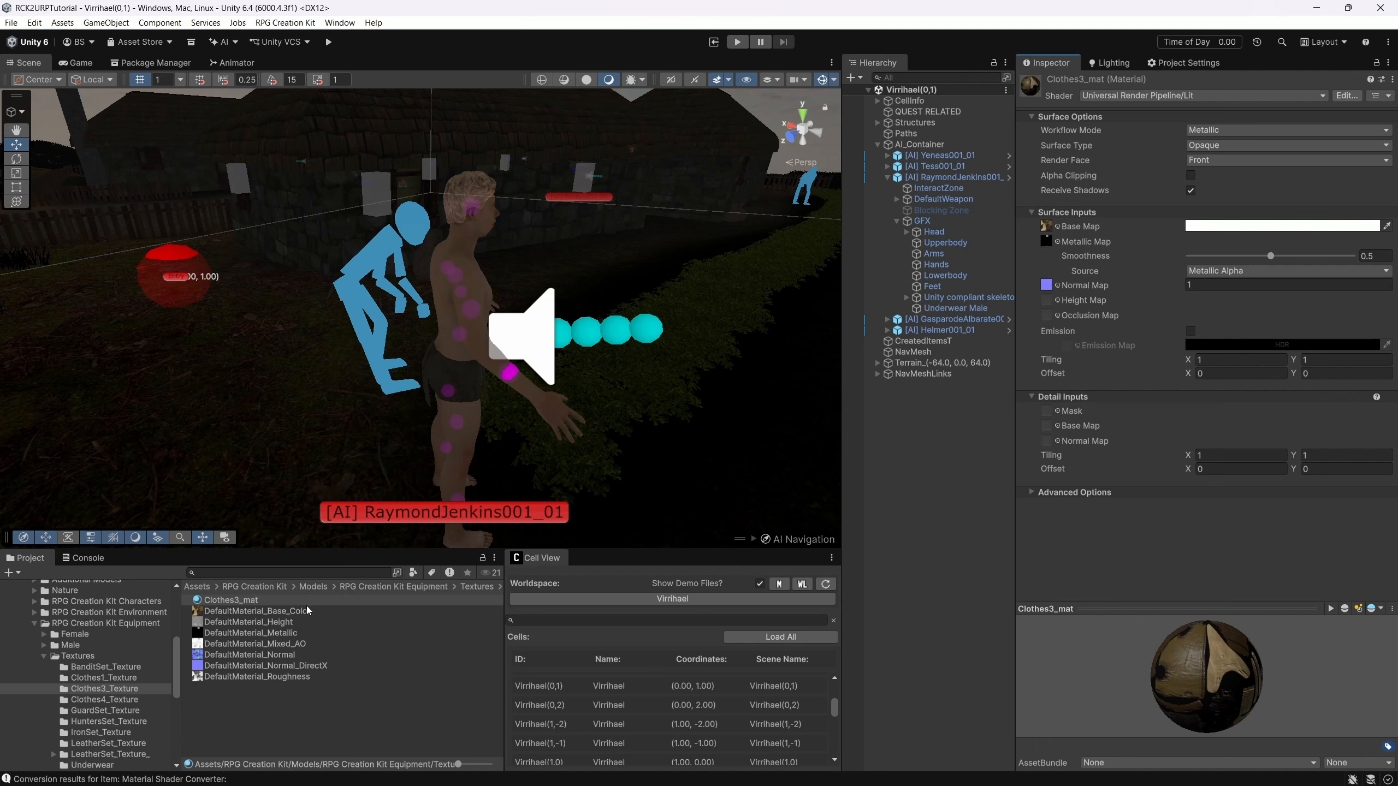
{"action": "left_click", "coordinate": [269, 646]}
{"action": "left_click_drag", "start_coordinate": [428, 615], "coordinate": [1047, 316]}
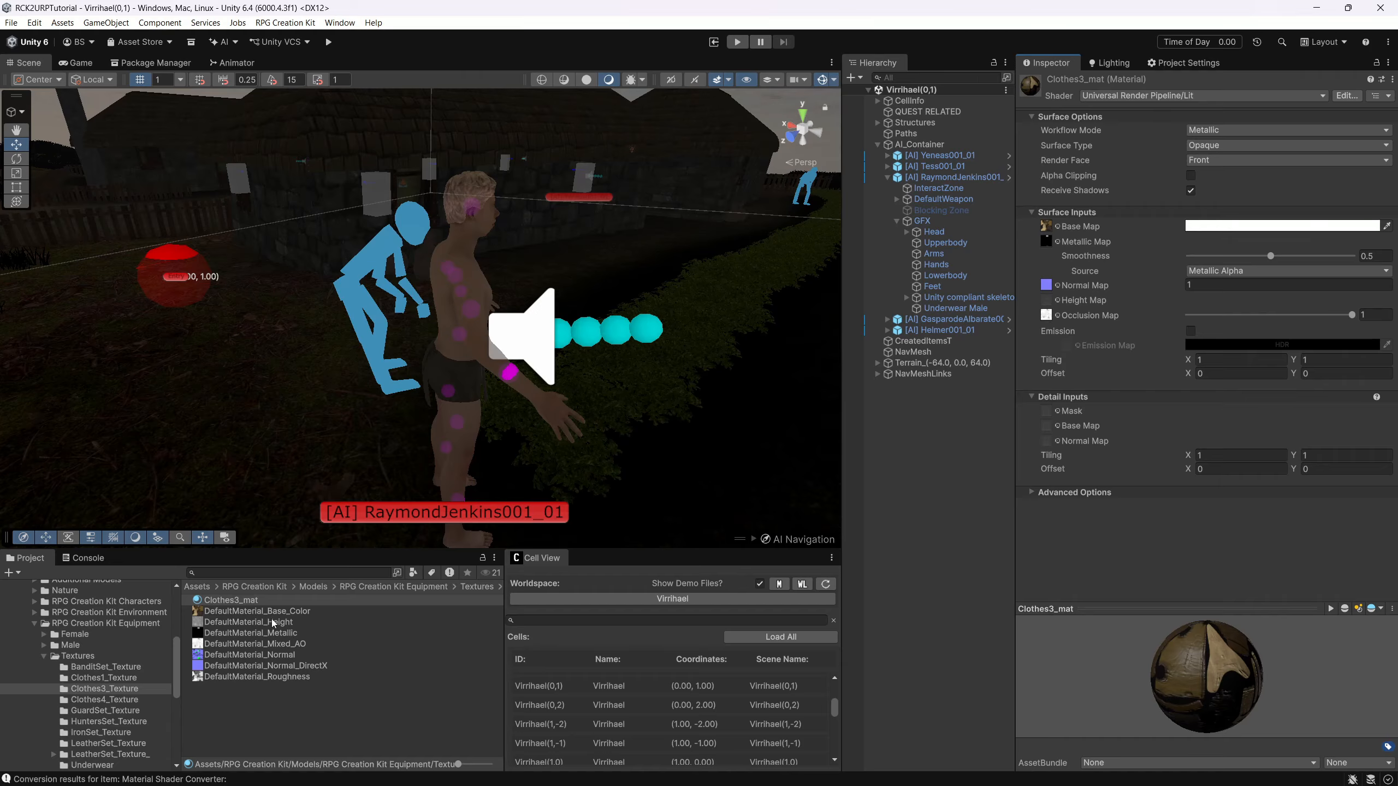
{"action": "left_click_drag", "start_coordinate": [273, 622], "coordinate": [1049, 308]}
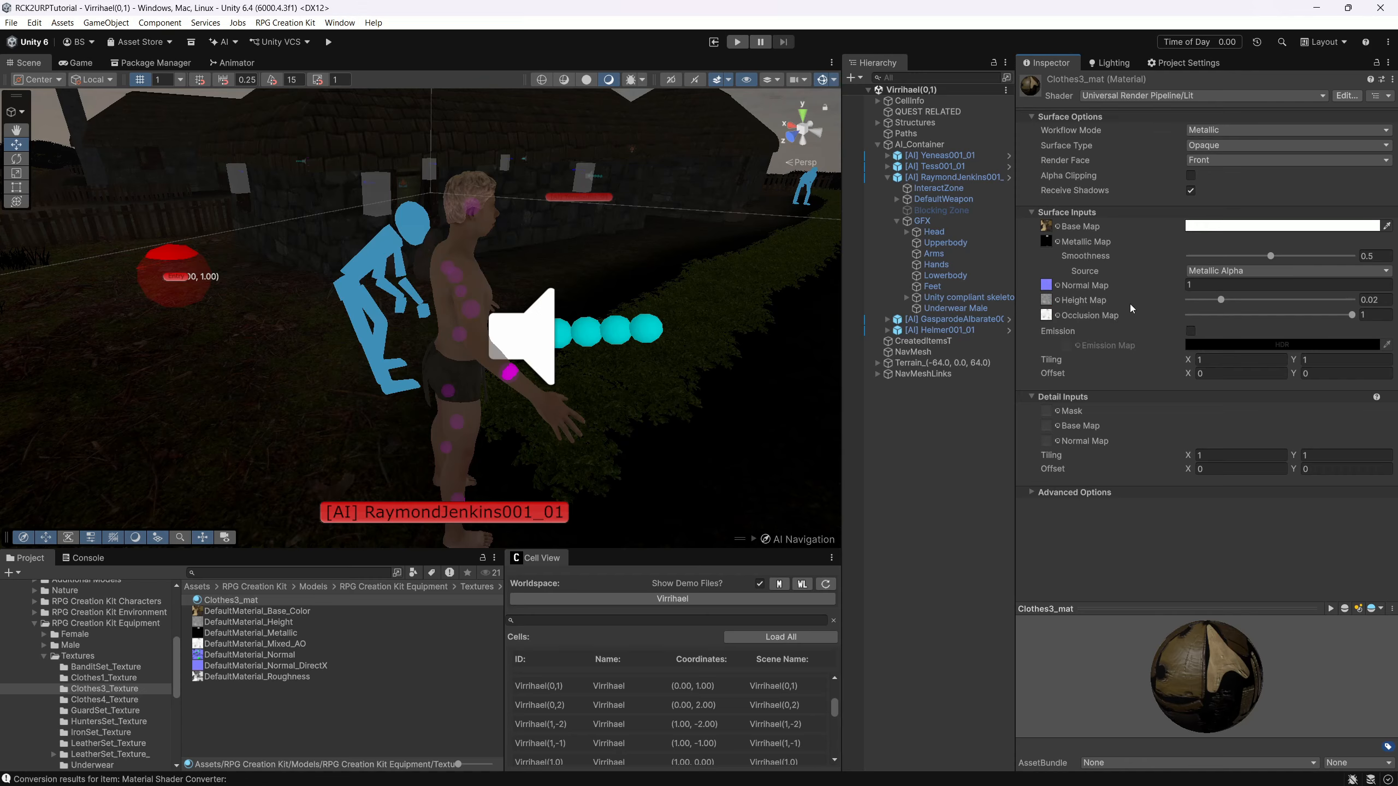
{"action": "left_click", "coordinate": [1221, 160]}
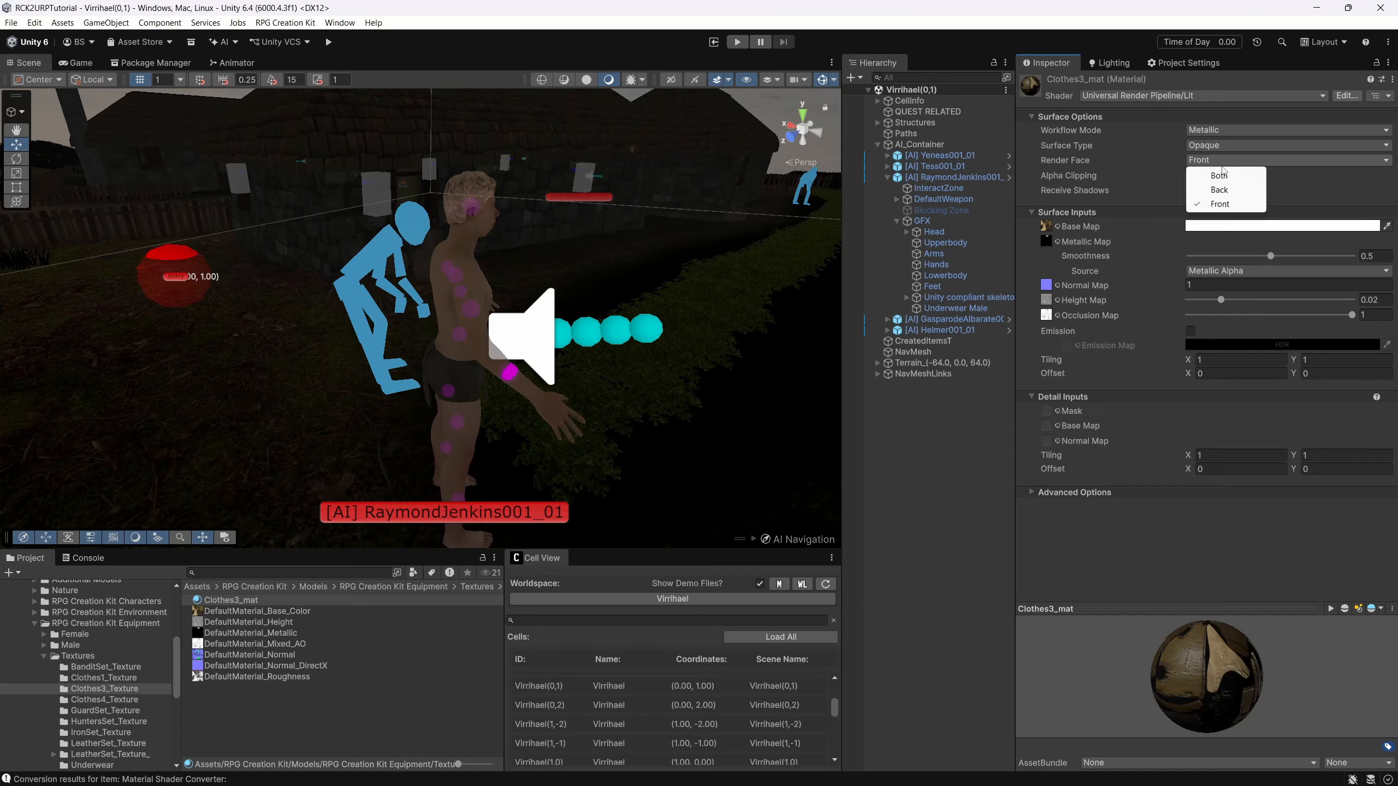
{"action": "left_click", "coordinate": [1225, 184]}
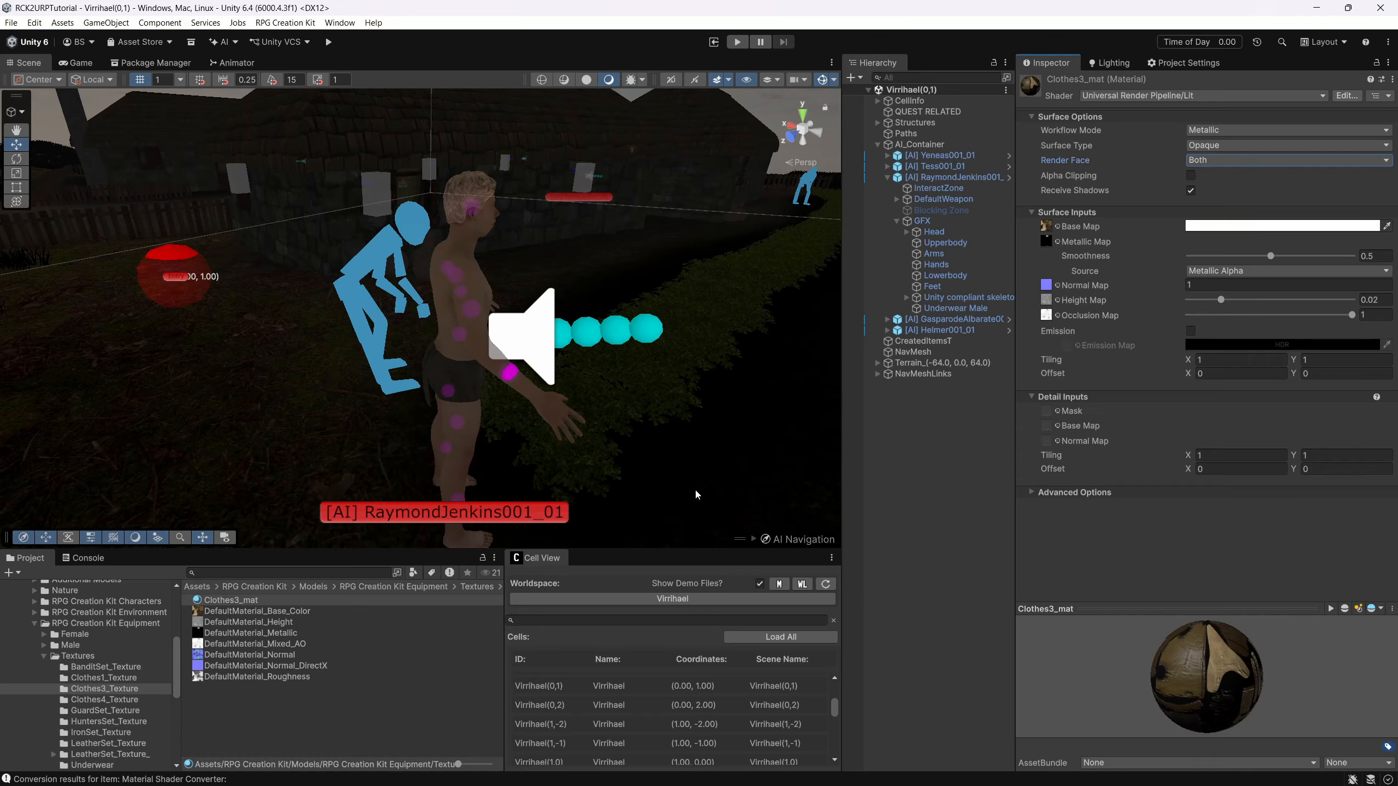
- Open the Clothes4_Texture folder and switch Clothes4_mat to the Universal Render Pipeline/Lit shader
{"action": "left_click", "coordinate": [104, 700]}
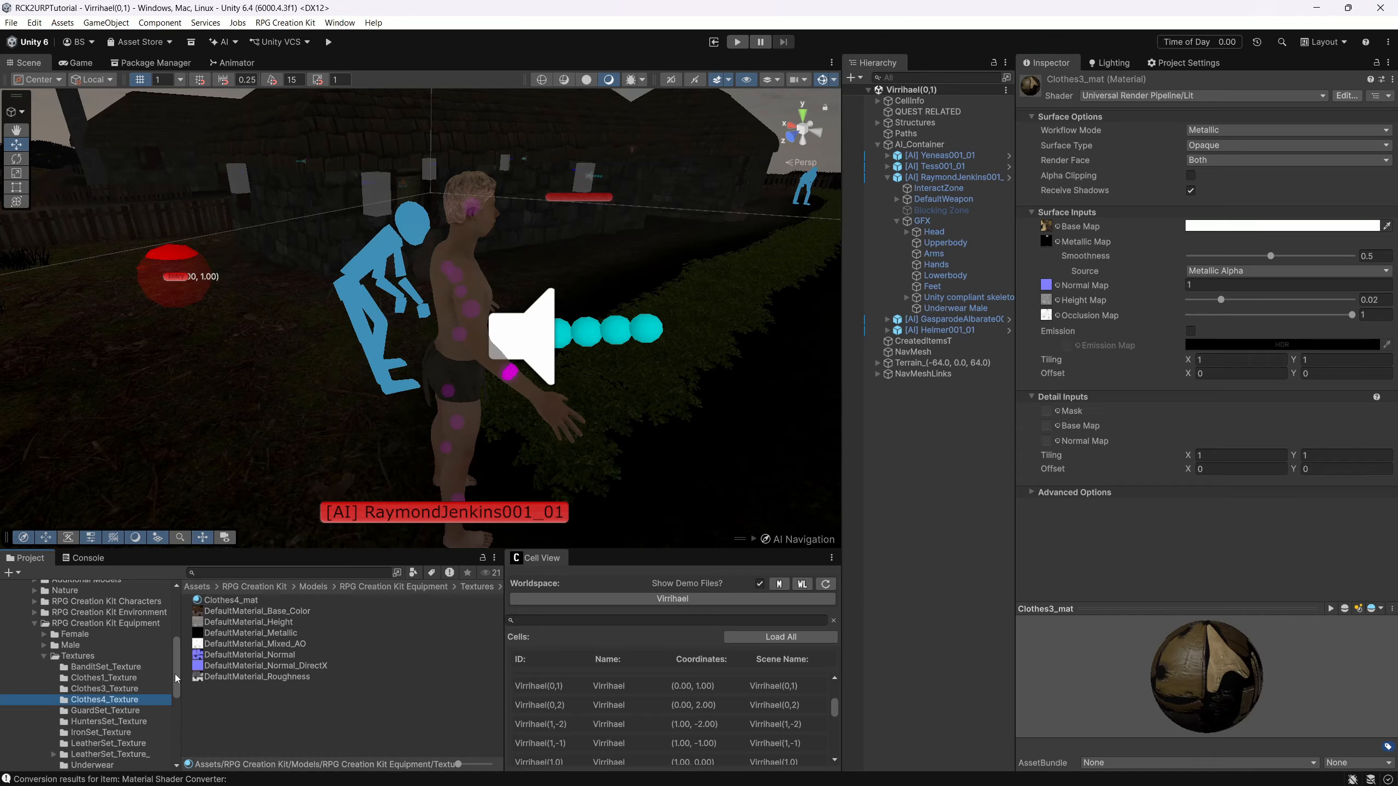
{"action": "left_click", "coordinate": [228, 601]}
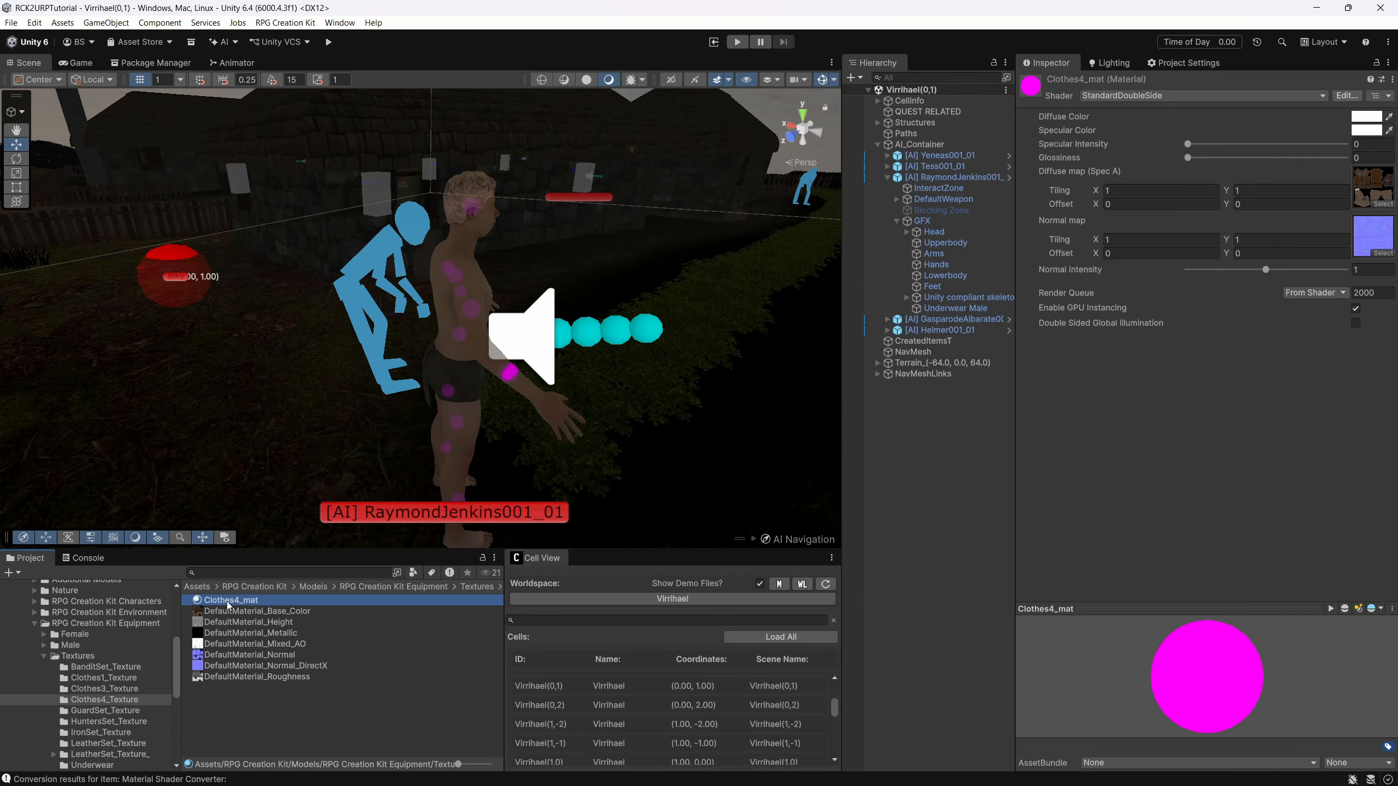
{"action": "left_click", "coordinate": [1130, 95]}
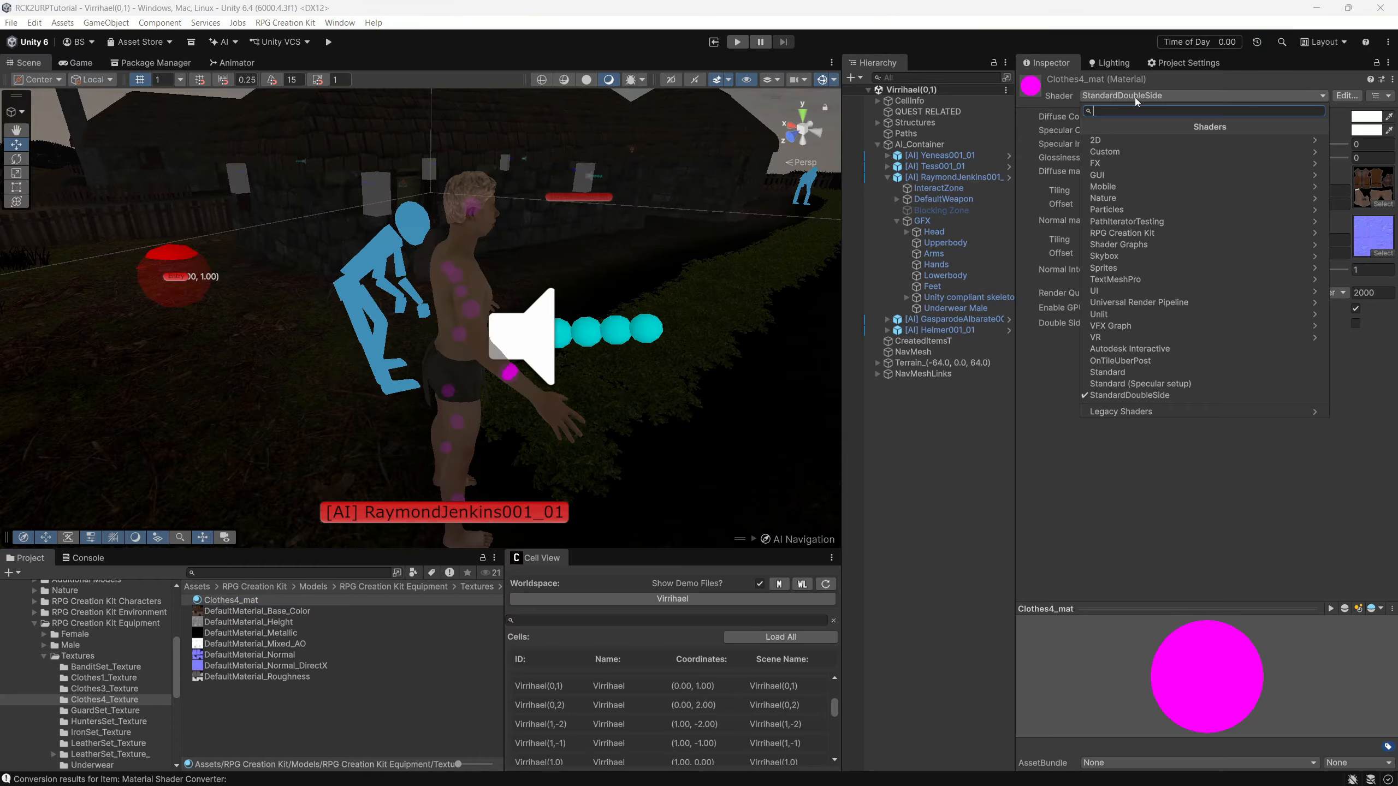
{"action": "left_click", "coordinate": [1127, 302]}
{"action": "left_click", "coordinate": [1123, 190]}
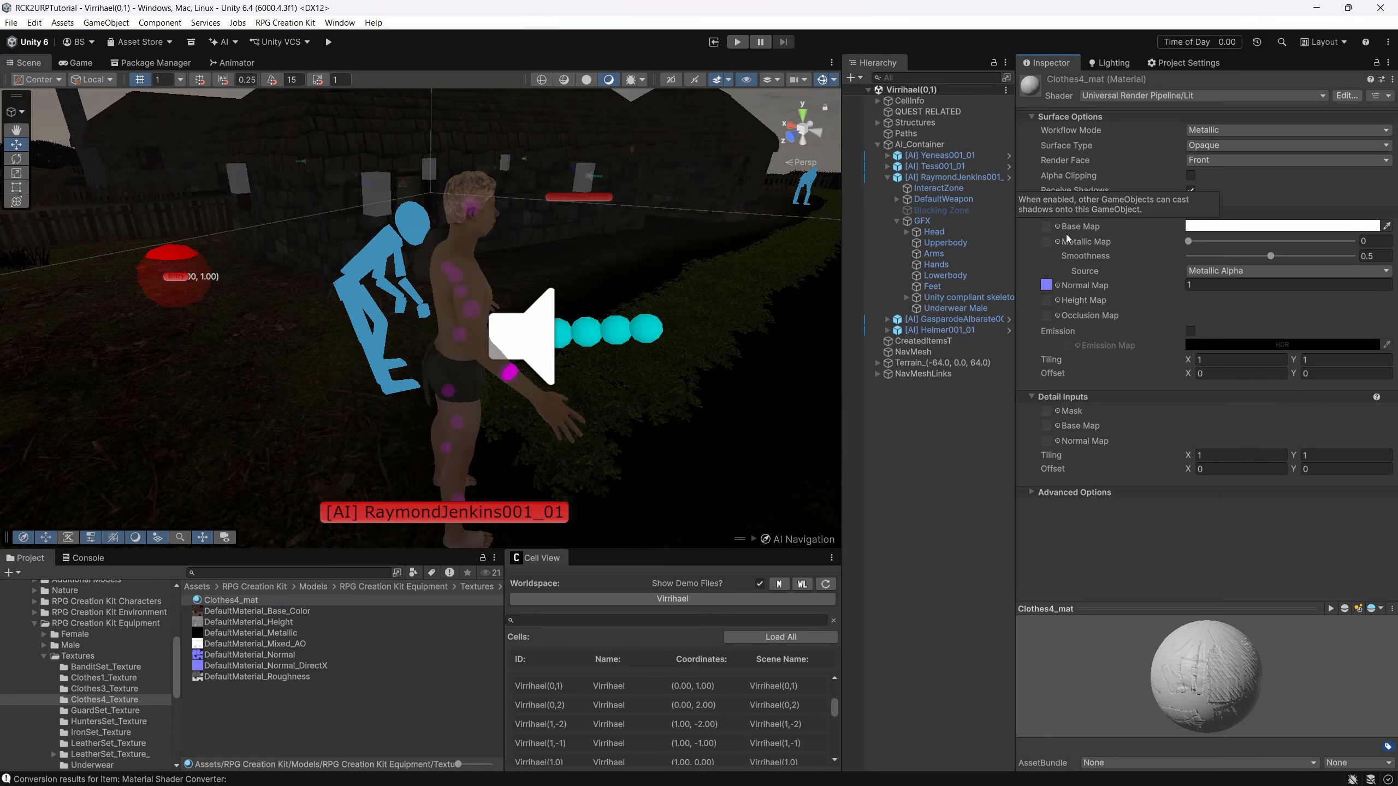
- Assign the Base_Color, Metallic, Height and Mixed_AO textures to Clothes4_mat's base, metallic, height and occlusion maps, and set its Render Face to Both
{"action": "left_click_drag", "start_coordinate": [283, 612], "coordinate": [1046, 226]}
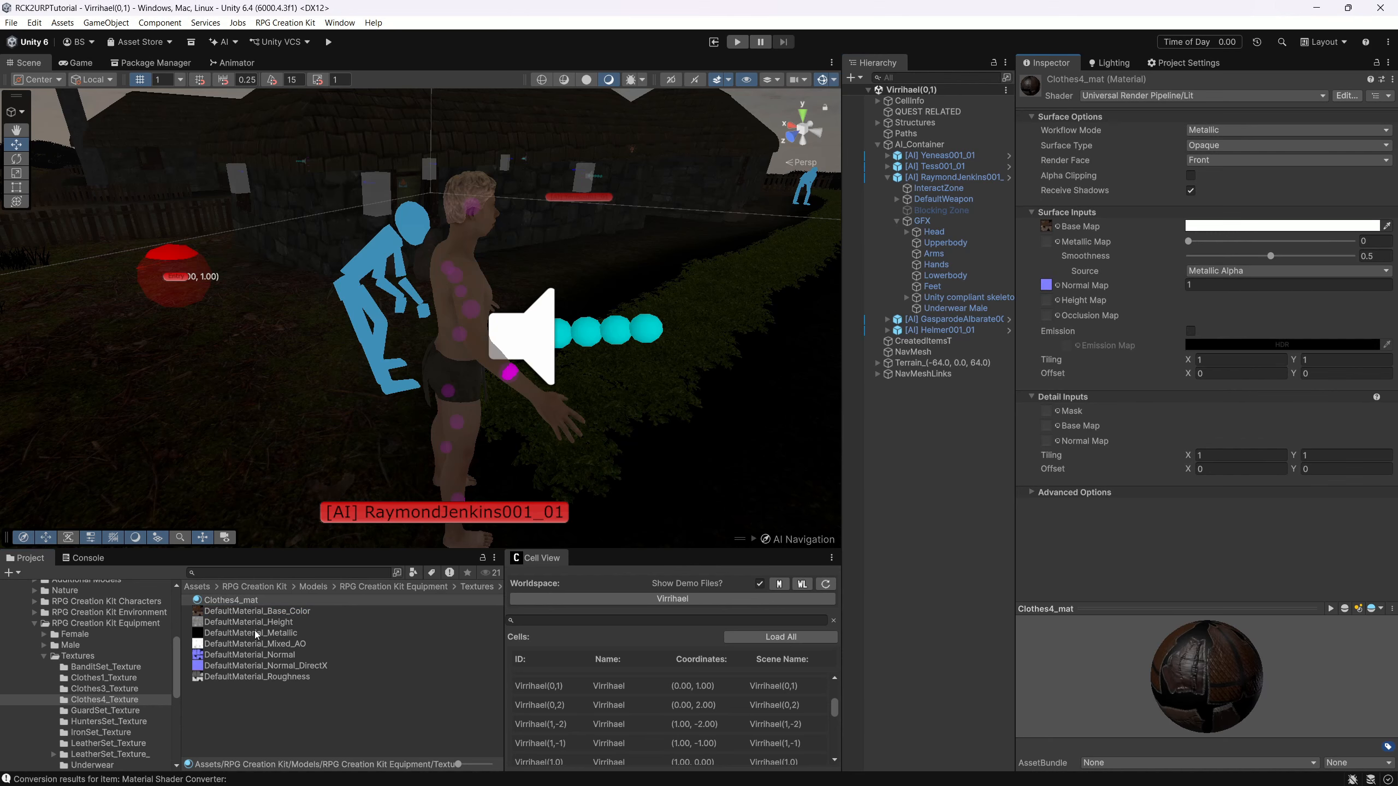
{"action": "left_click_drag", "start_coordinate": [1053, 232], "coordinate": [1048, 242]}
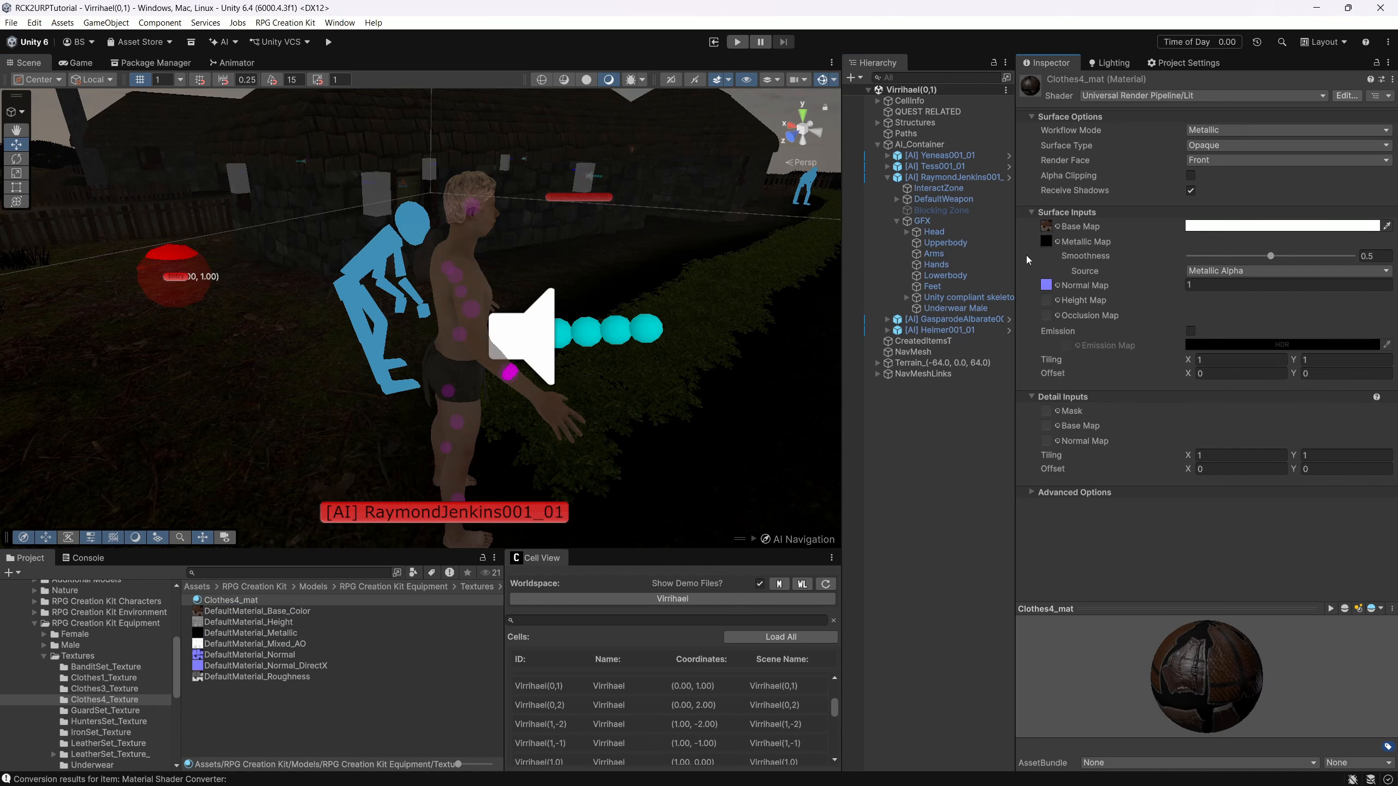
{"action": "left_click_drag", "start_coordinate": [286, 622], "coordinate": [1051, 306]}
{"action": "left_click_drag", "start_coordinate": [282, 645], "coordinate": [1046, 323]}
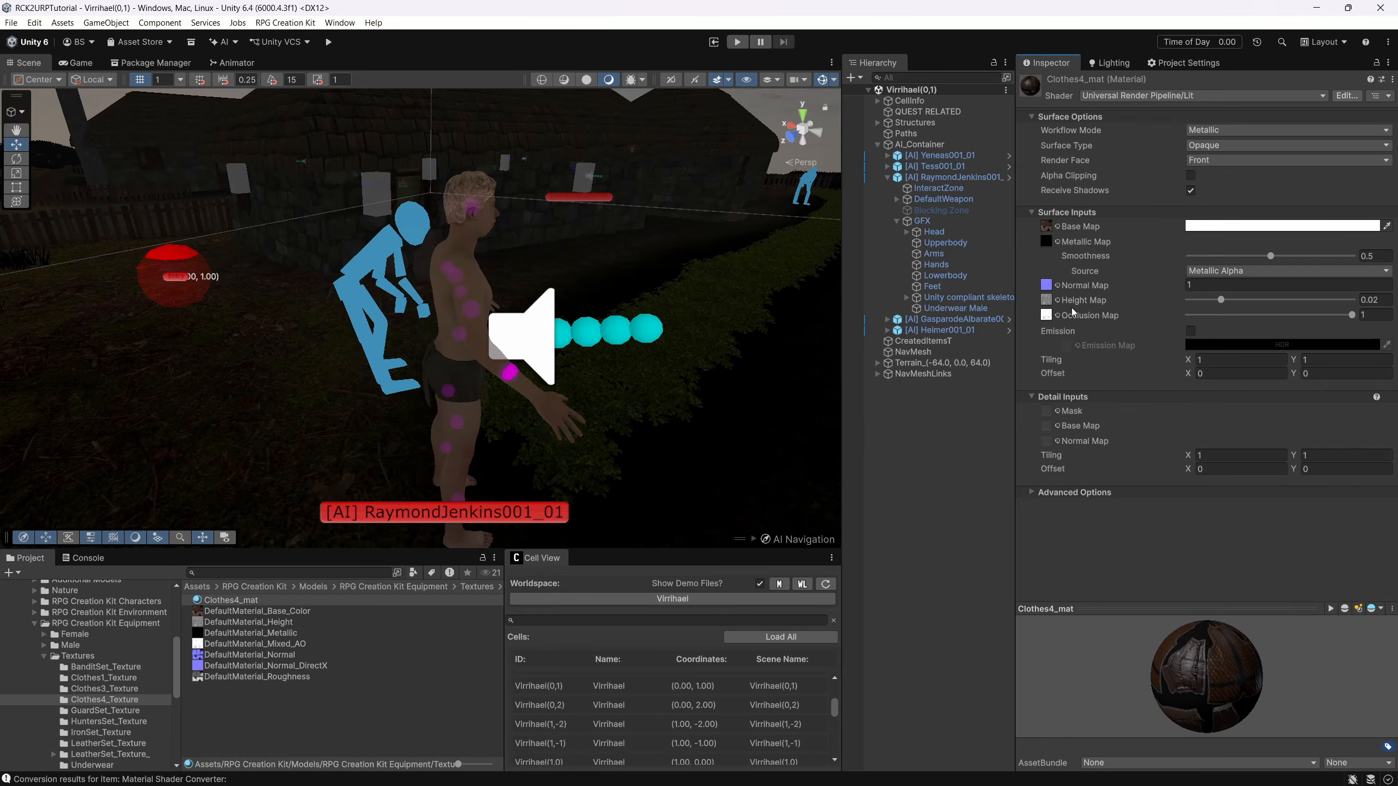
{"action": "left_click", "coordinate": [1217, 160]}
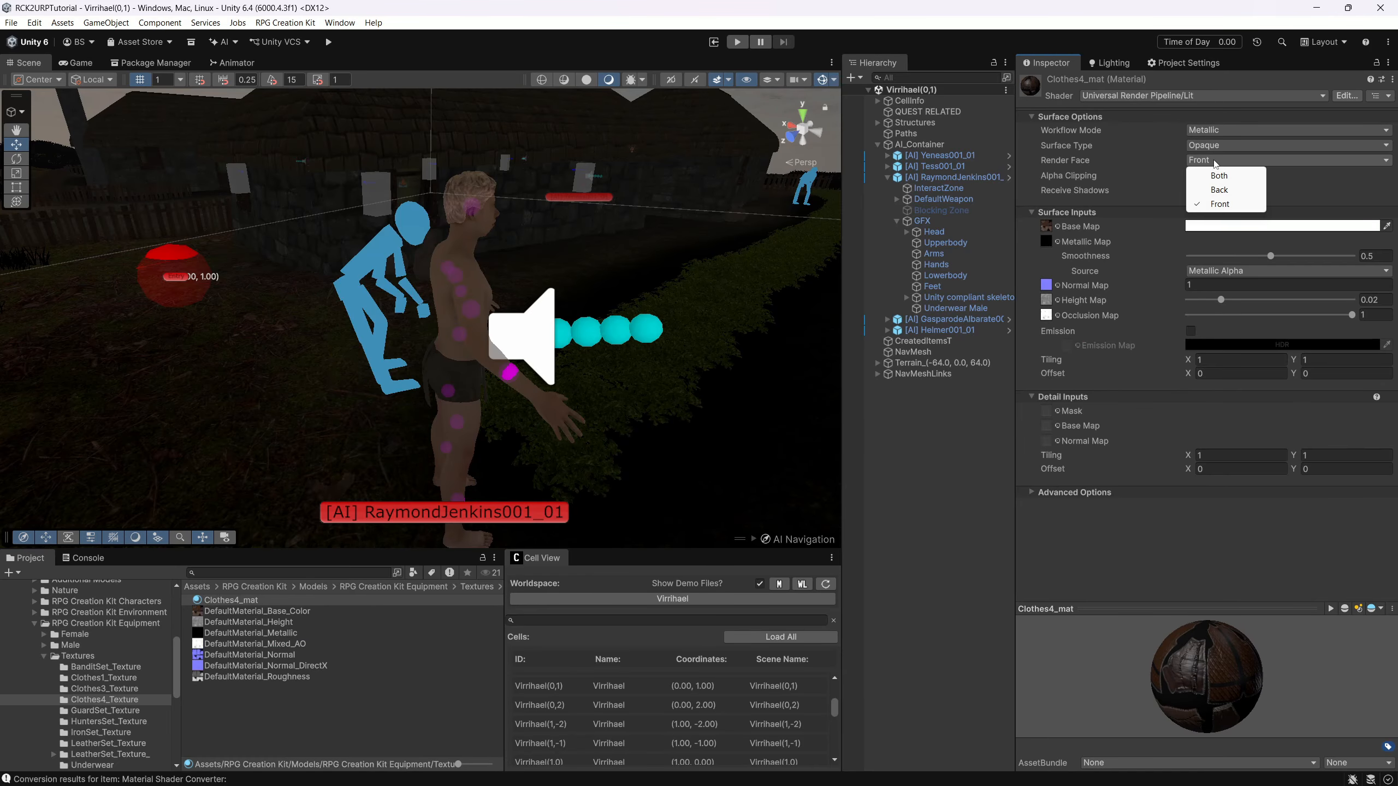
{"action": "left_click", "coordinate": [1215, 179]}
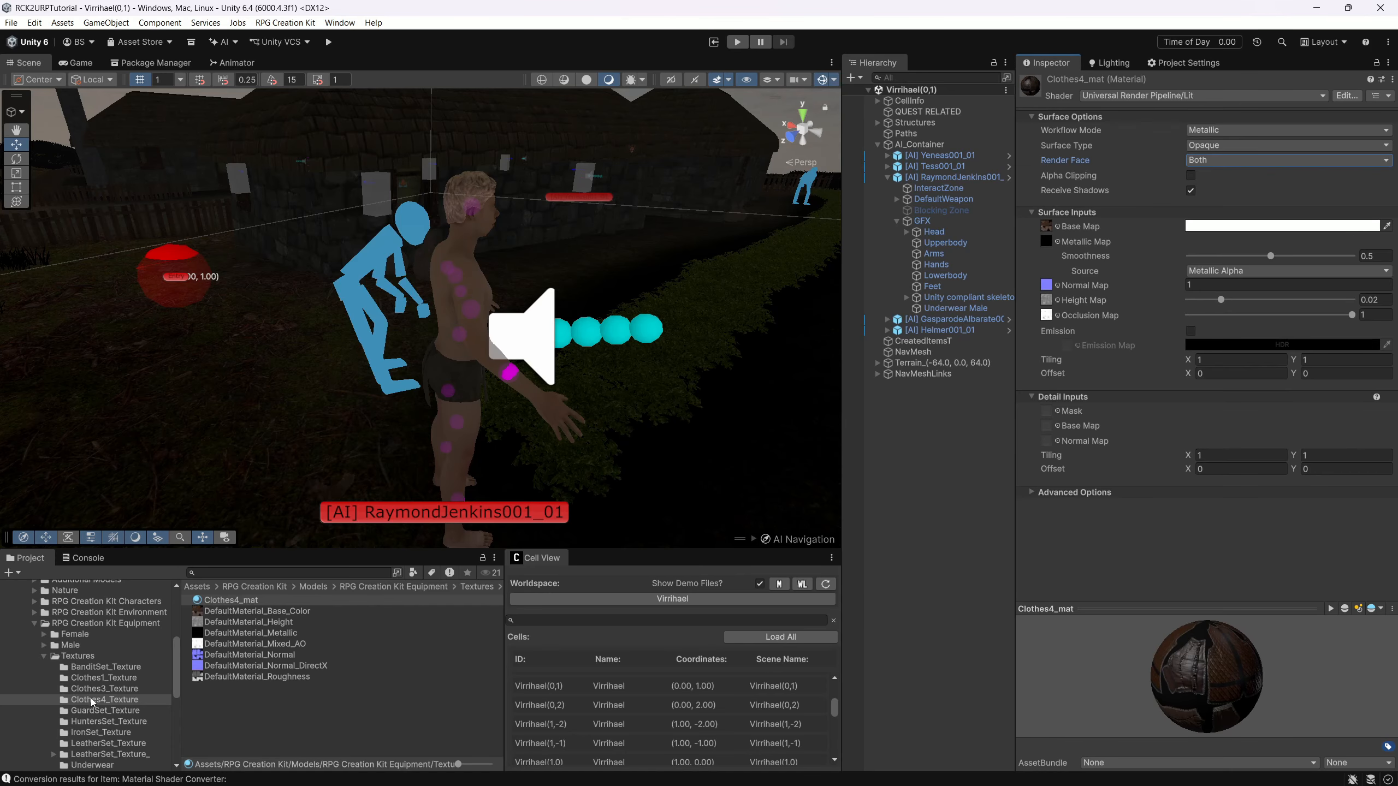
- Adjust the Hierarchy panel's width and load the _WorldLoader_ scene together with _PersistentReferences_
{"action": "scroll", "coordinate": [92, 703], "scroll_direction": "down", "scroll_amount": 2}
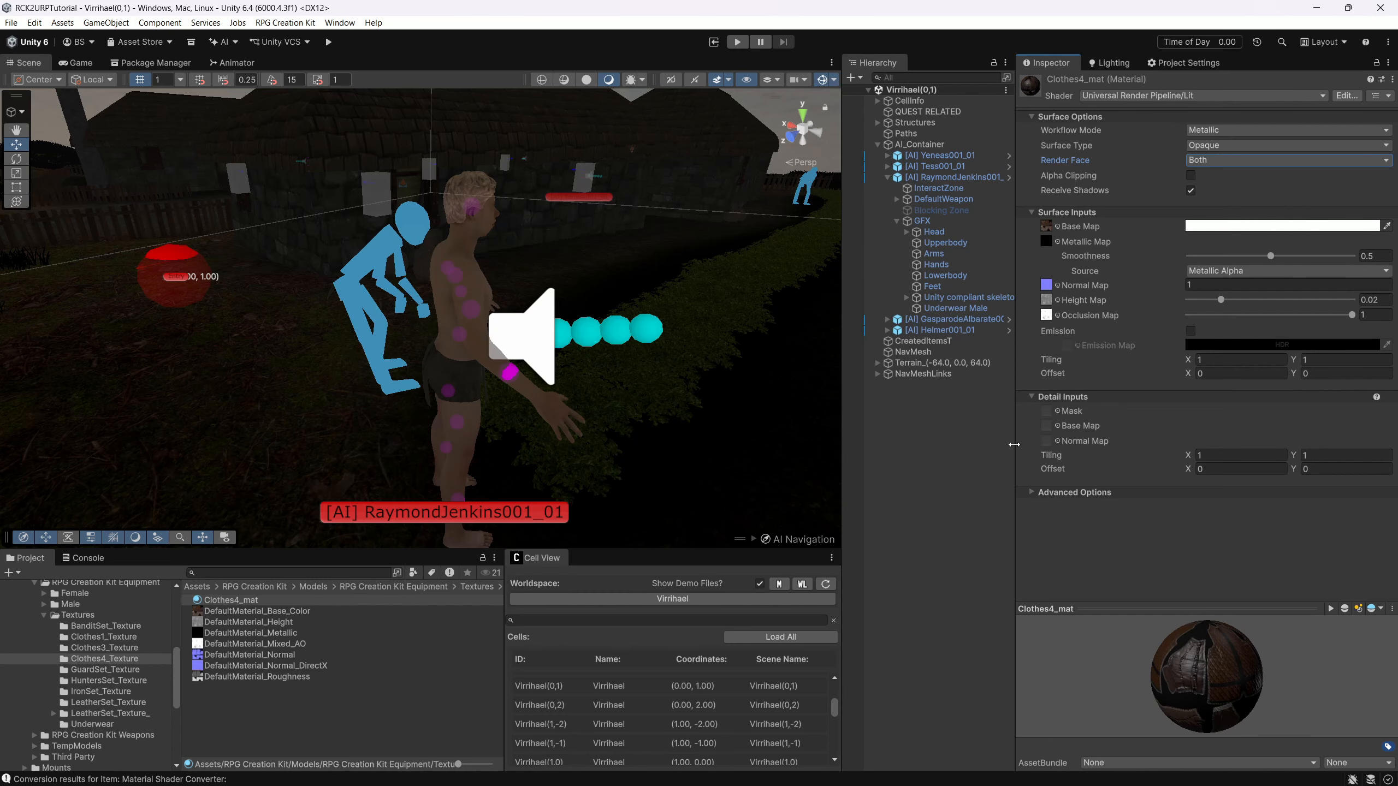
{"action": "left_click_drag", "start_coordinate": [1014, 445], "coordinate": [1031, 439]}
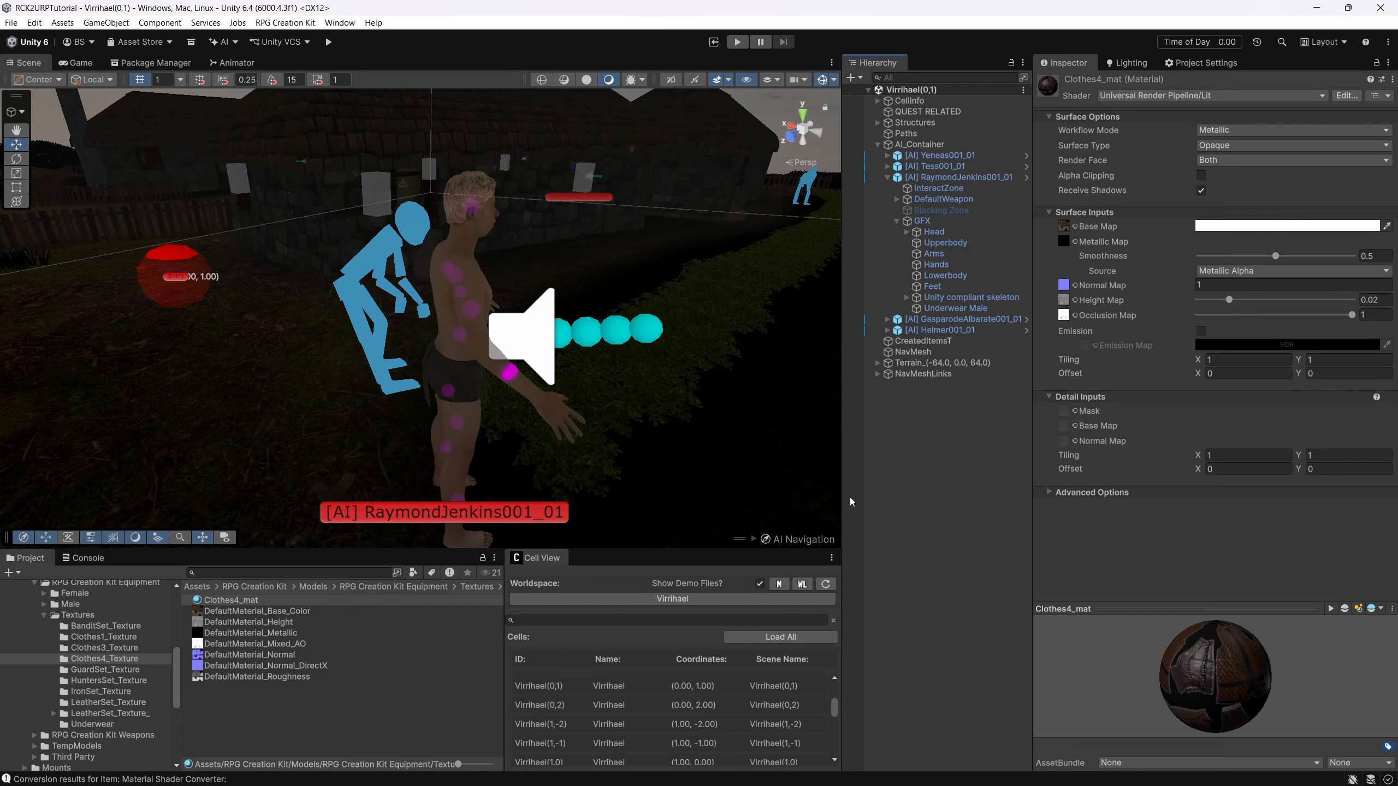
{"action": "left_click_drag", "start_coordinate": [842, 501], "coordinate": [826, 502]}
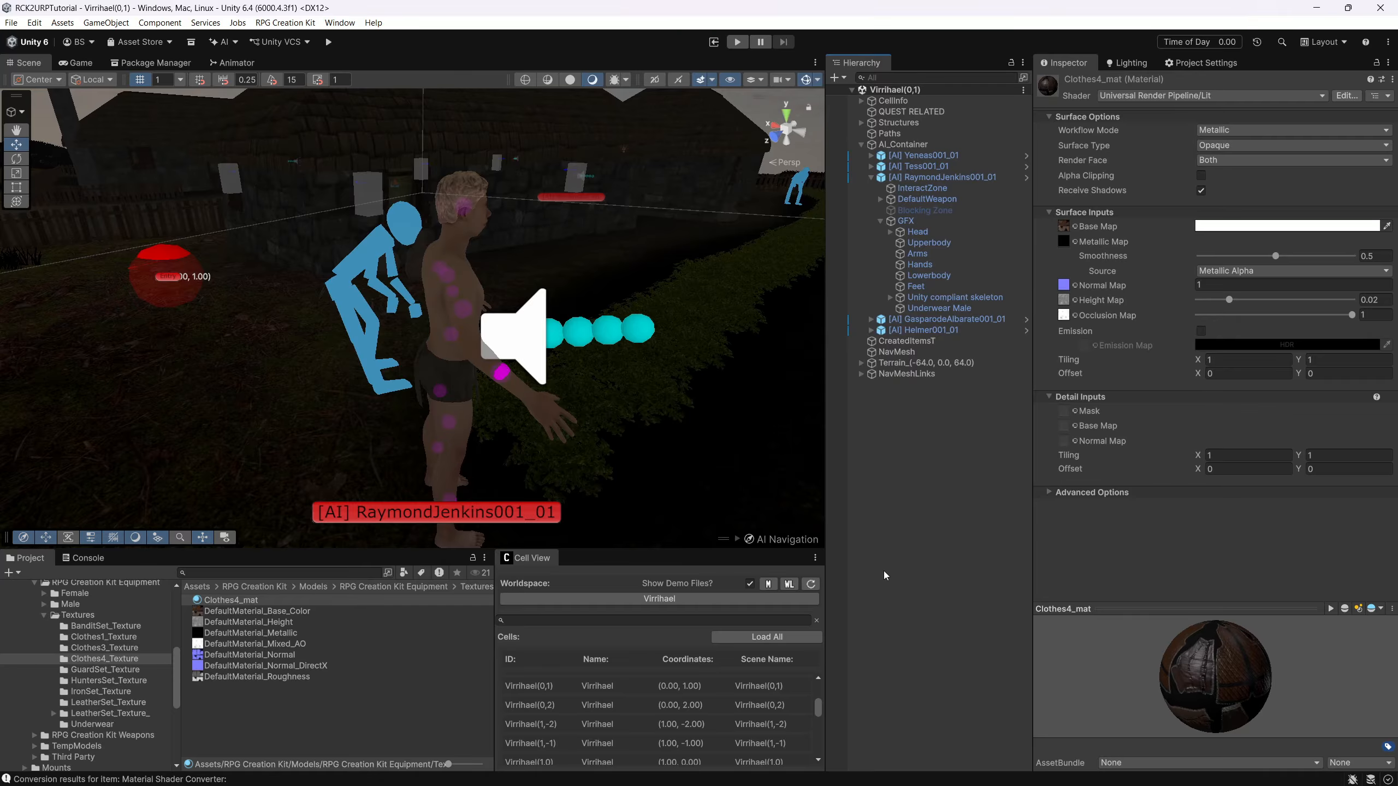
{"action": "left_click", "coordinate": [789, 585]}
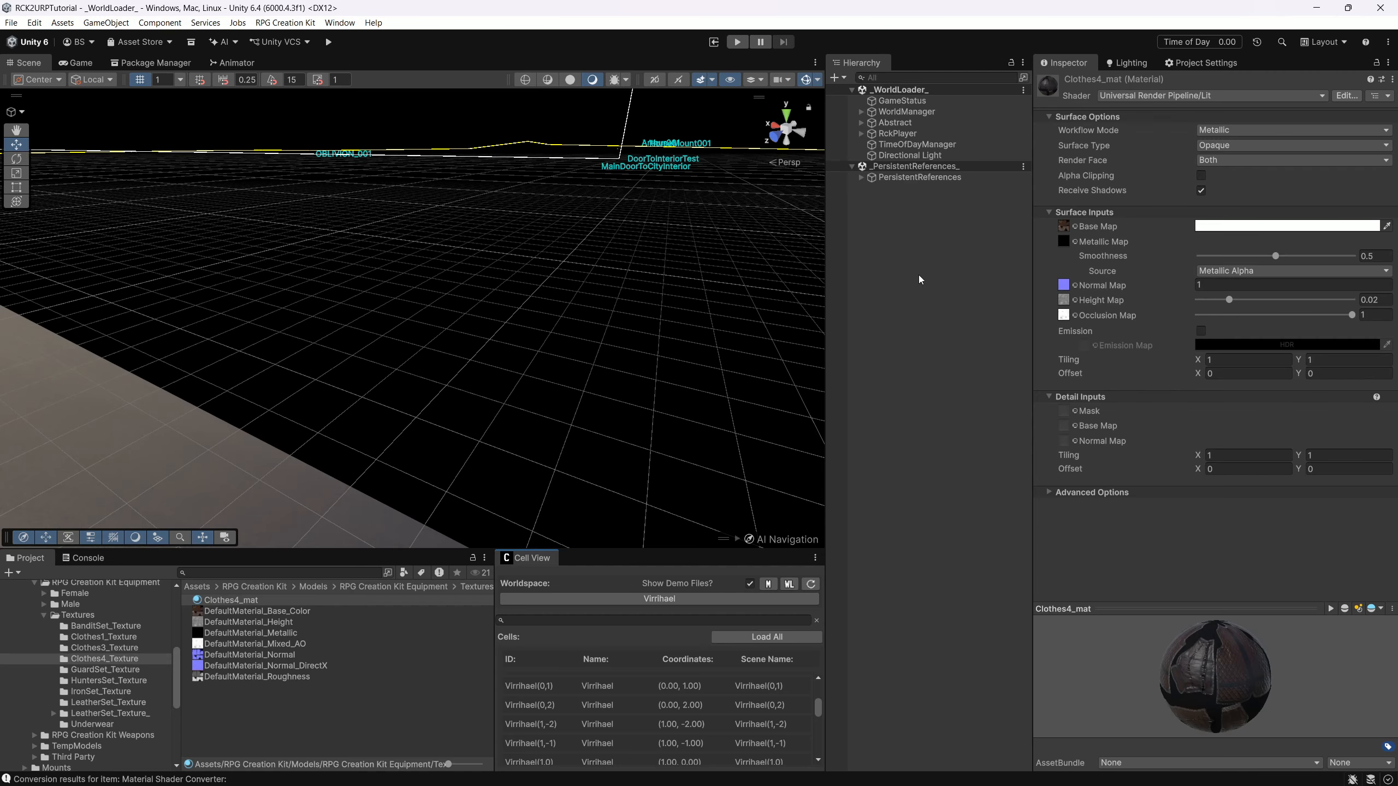
- Select FirstPersonCharacter under RckPlayer's Camera Animation and expand its Weapons Manager child
{"action": "left_click", "coordinate": [862, 135]}
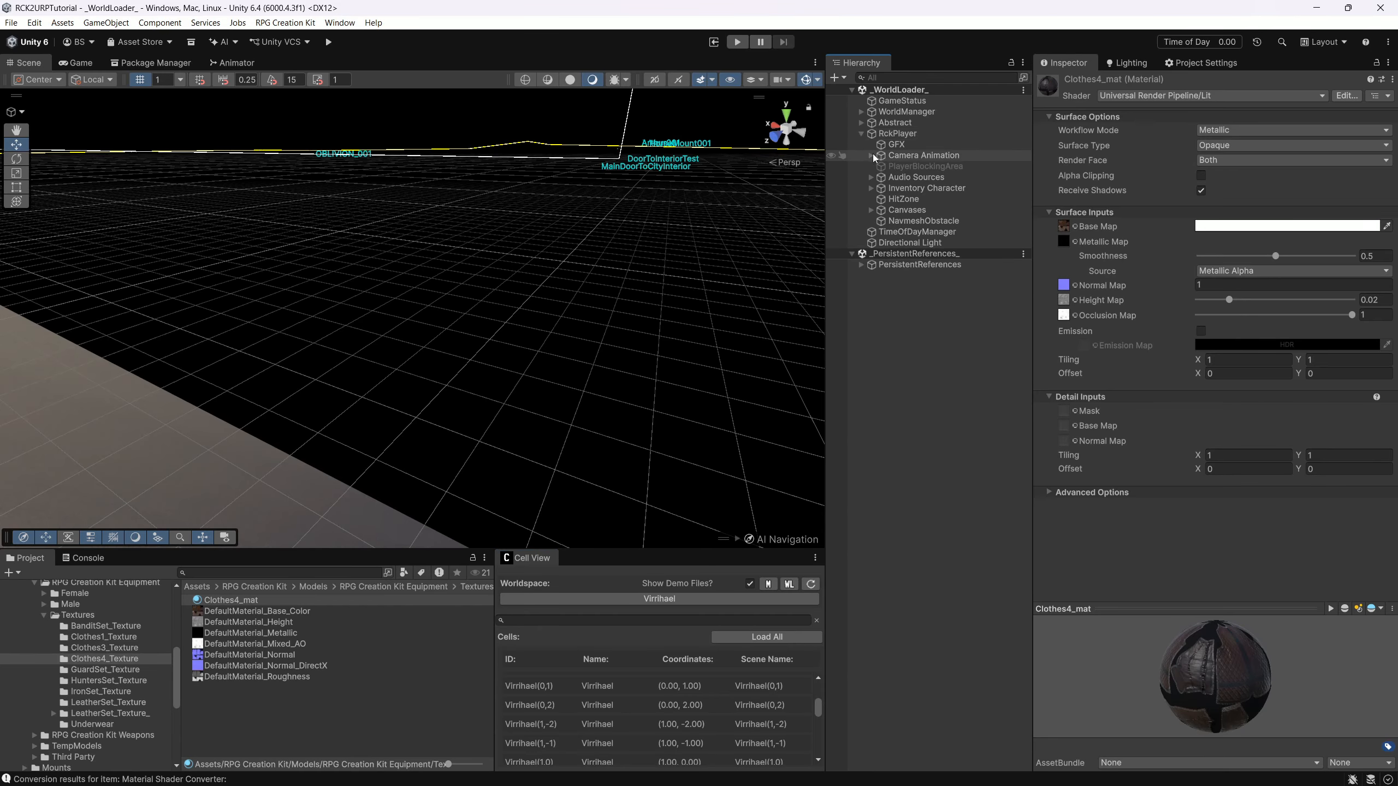
{"action": "left_click", "coordinate": [871, 158]}
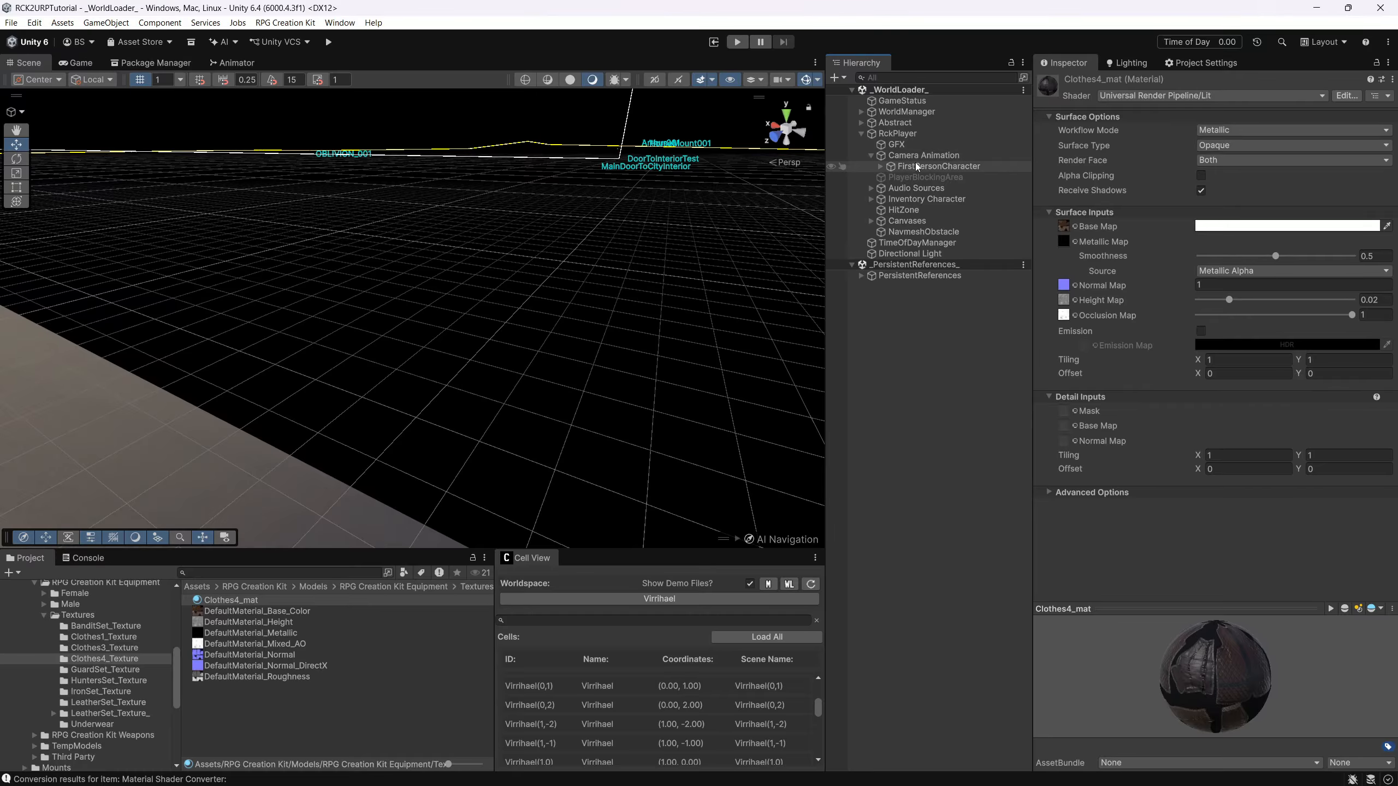
{"action": "left_click", "coordinate": [881, 167]}
{"action": "left_click", "coordinate": [881, 167]}
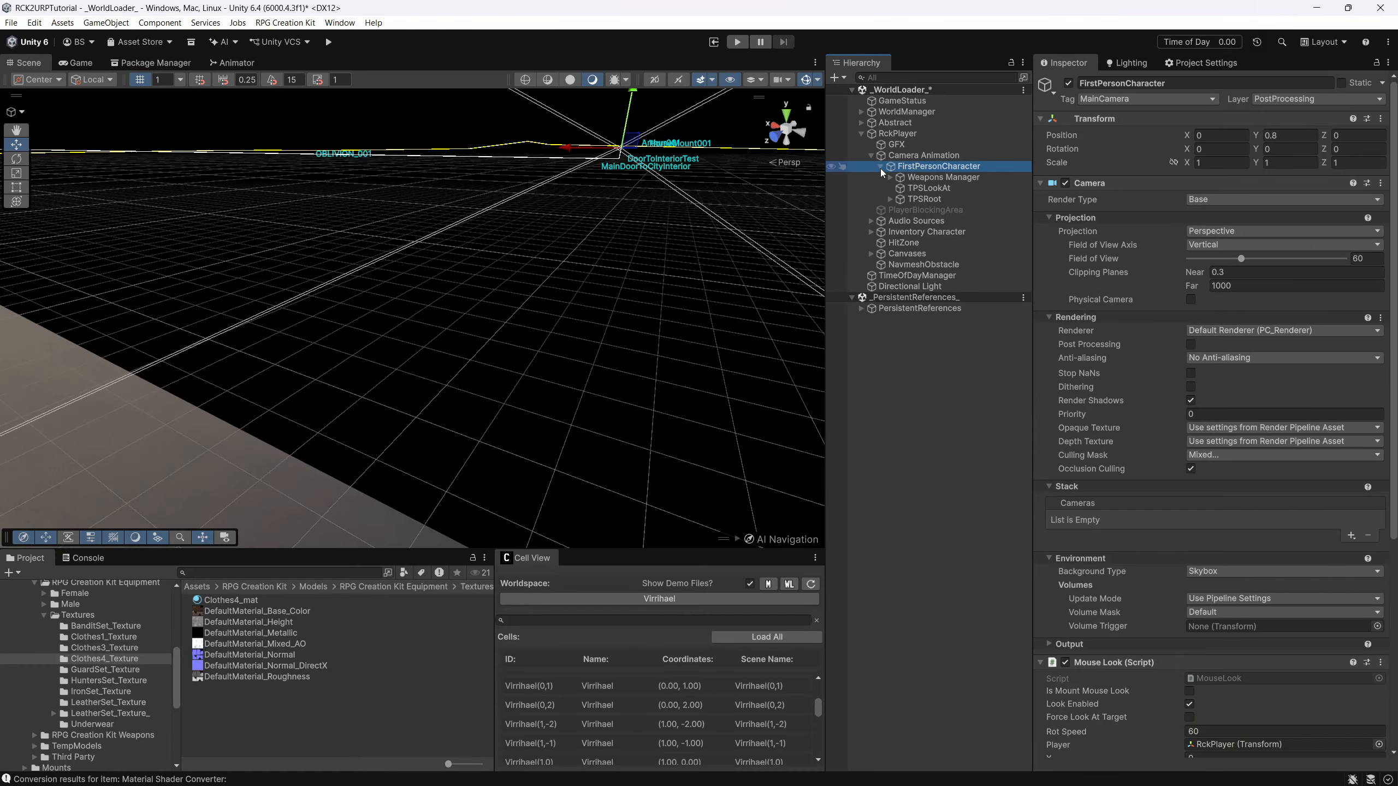
{"action": "left_click", "coordinate": [889, 177]}
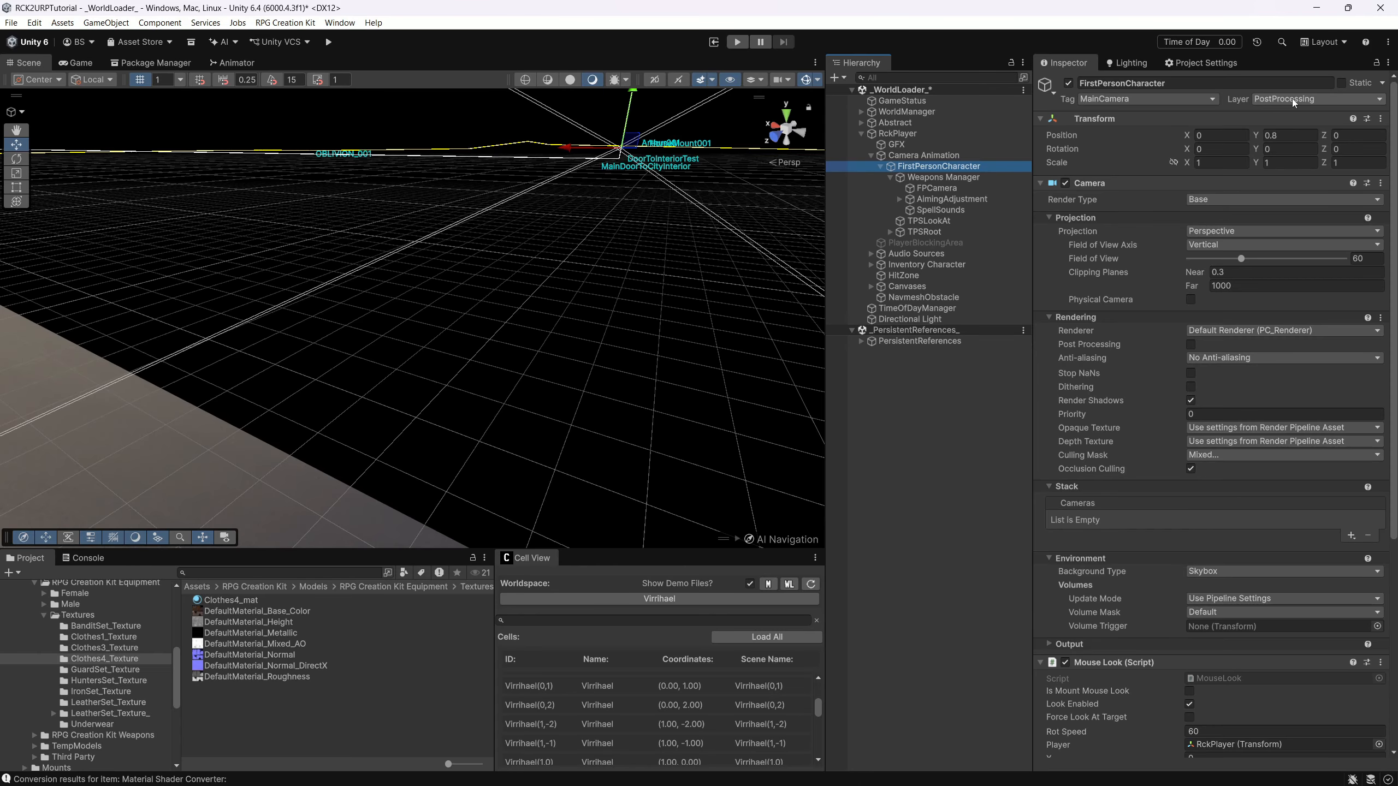
- Remove the two missing script components from FirstPersonCharacter
{"action": "scroll", "coordinate": [1211, 330], "scroll_direction": "down", "scroll_amount": 8}
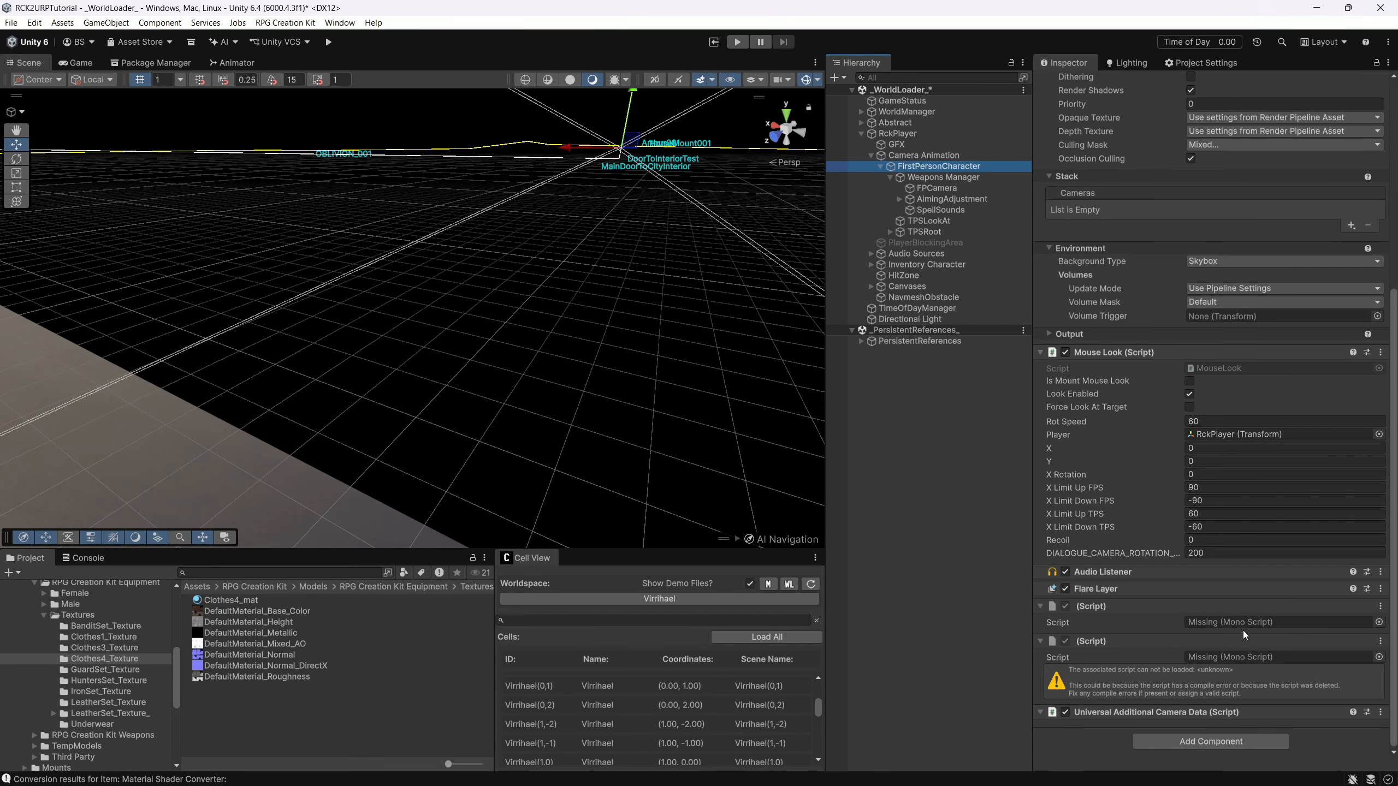
{"action": "left_click", "coordinate": [1381, 606]}
{"action": "left_click", "coordinate": [1329, 642]}
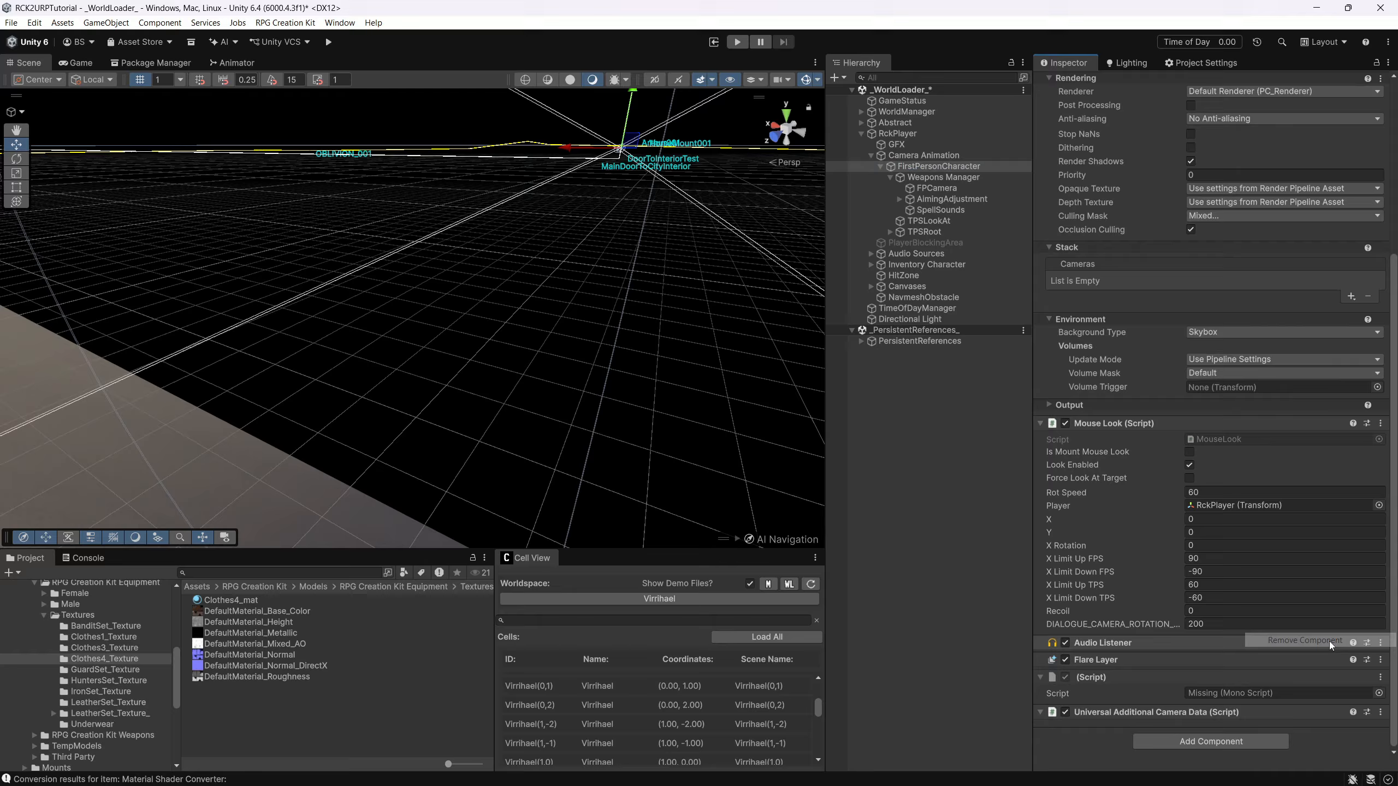
{"action": "left_click", "coordinate": [1380, 677]}
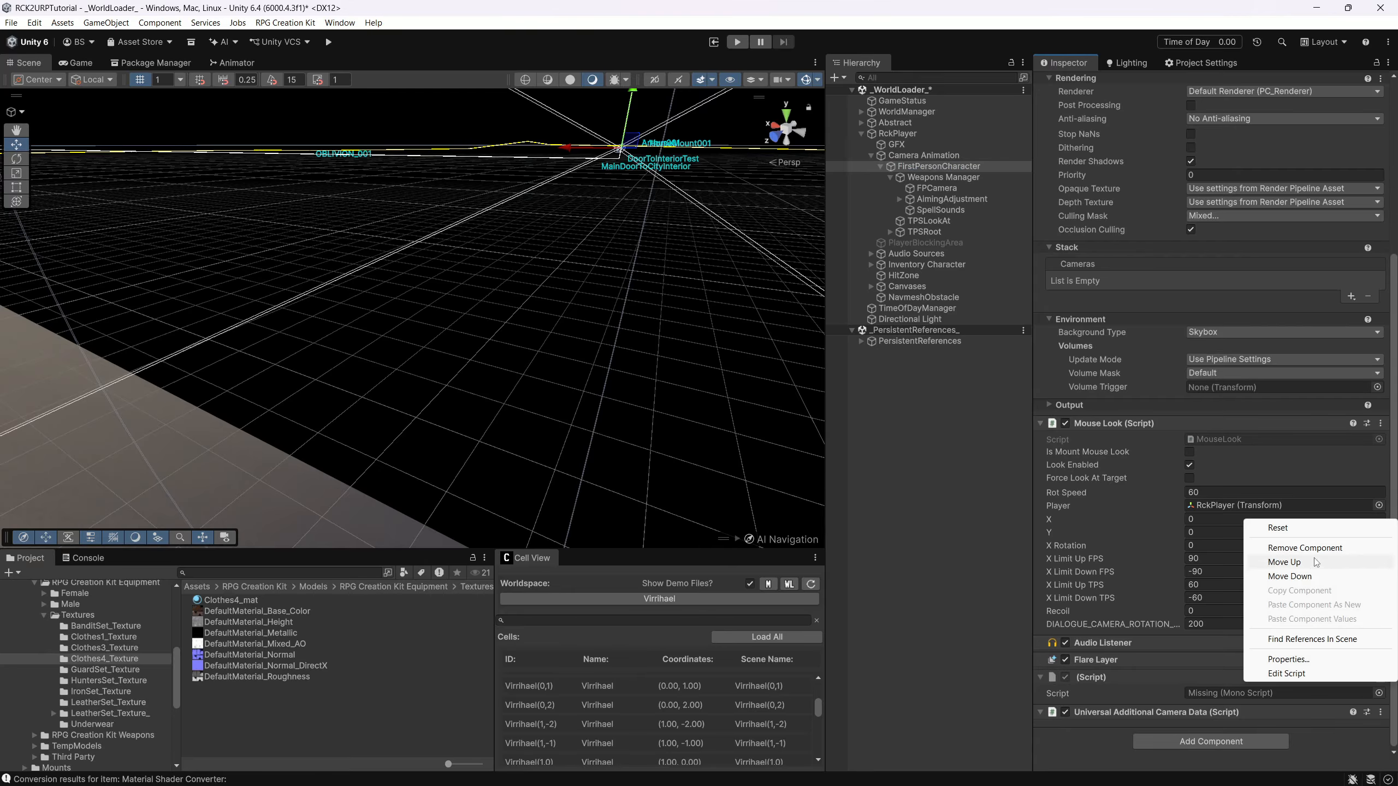
{"action": "left_click", "coordinate": [1288, 562]}
- Set FirstPersonCharacter's layer to Player for this object only, leaving its children out of the change
{"action": "scroll", "coordinate": [1088, 441], "scroll_direction": "up", "scroll_amount": 5}
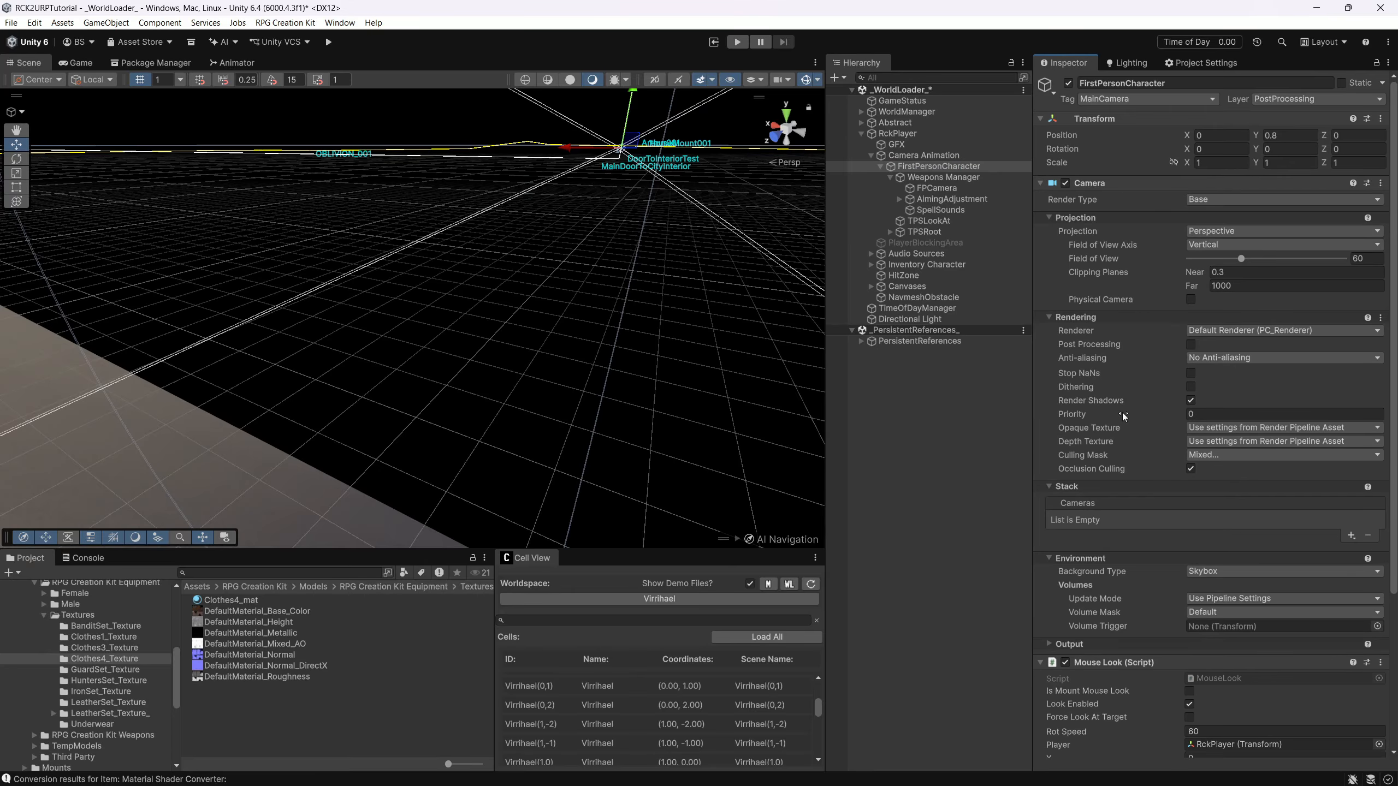
{"action": "left_click", "coordinate": [1272, 101]}
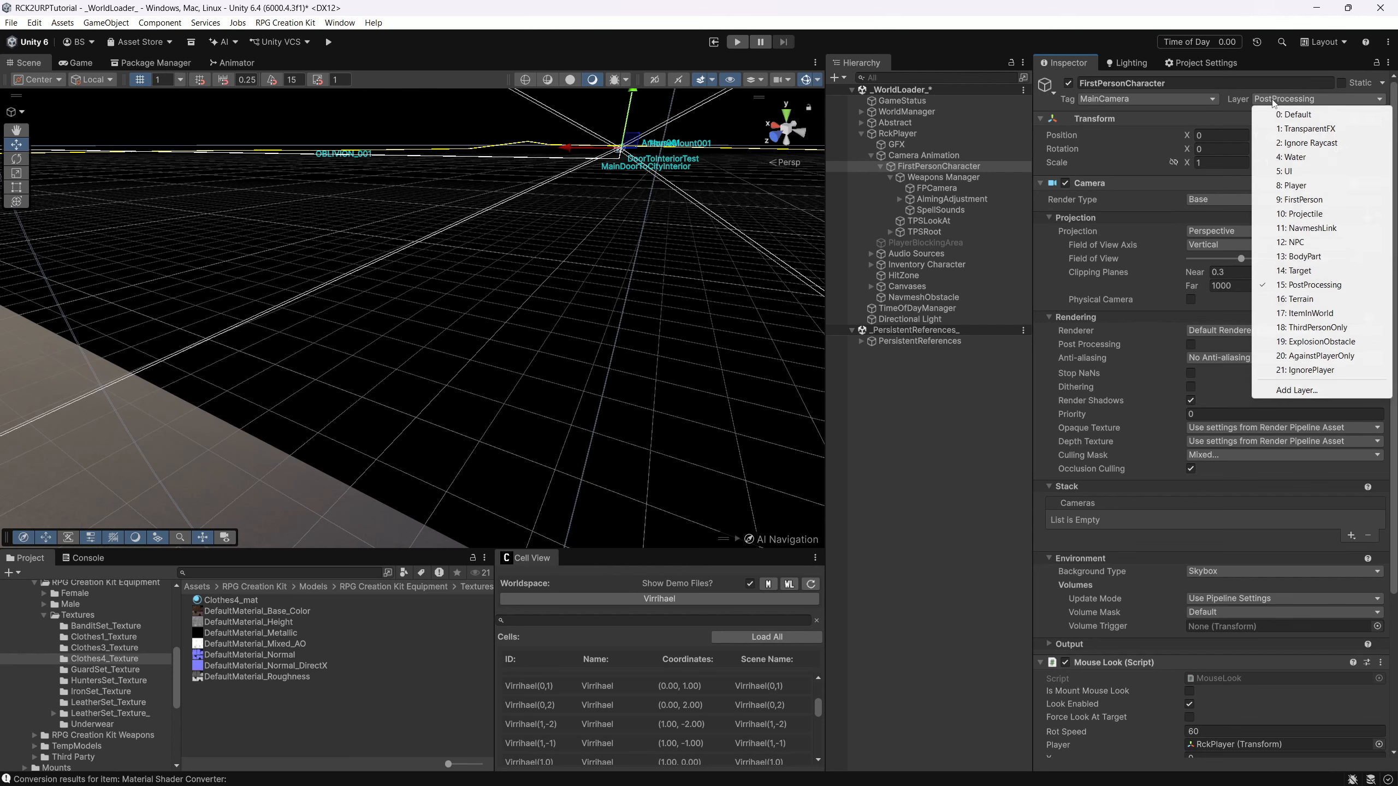
{"action": "left_click", "coordinate": [1291, 186]}
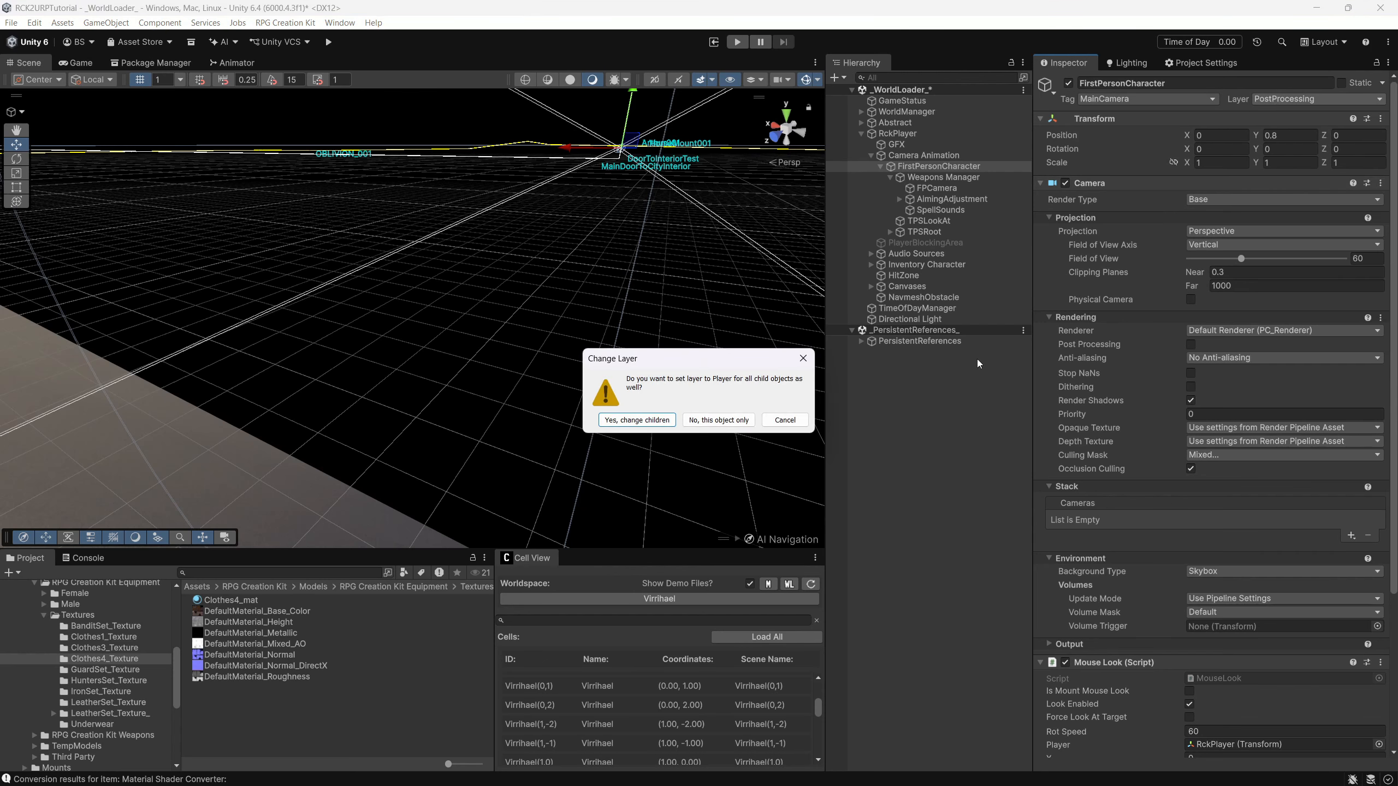
{"action": "left_click", "coordinate": [710, 420]}
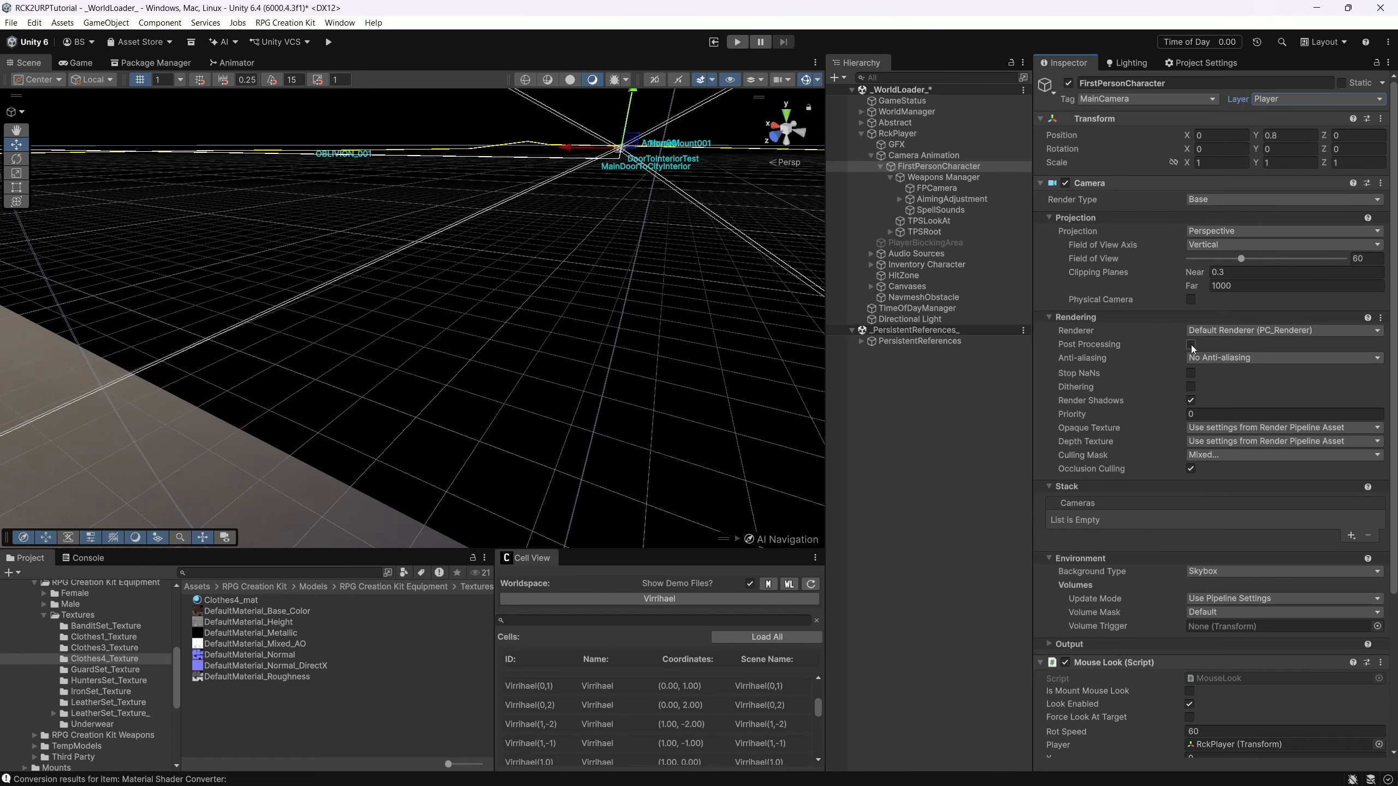
- Enable Post Processing on the FirstPersonCharacter camera and set its Anti-aliasing to Fast Approximate Anti-aliasing (FXAA)
{"action": "left_click", "coordinate": [1191, 345]}
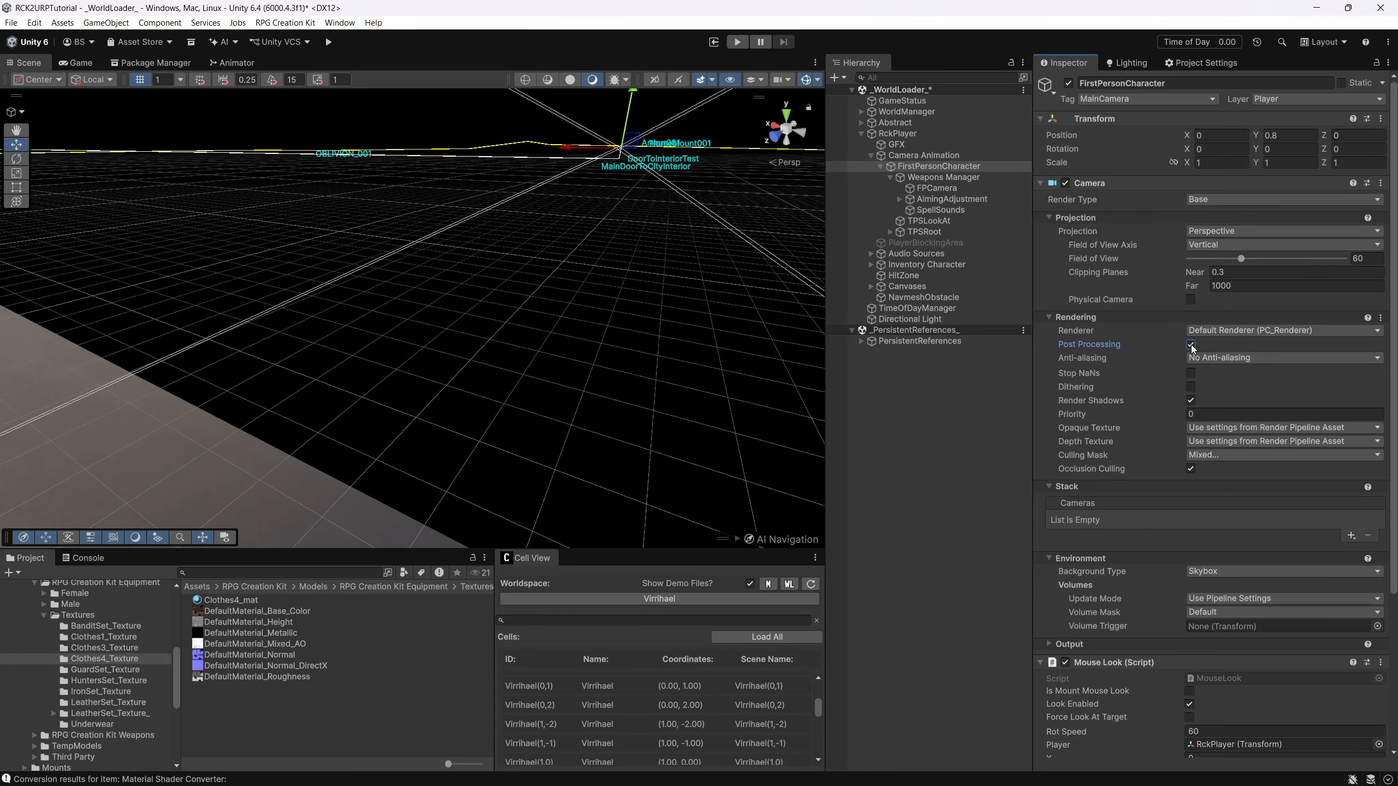
{"action": "left_click", "coordinate": [1213, 357]}
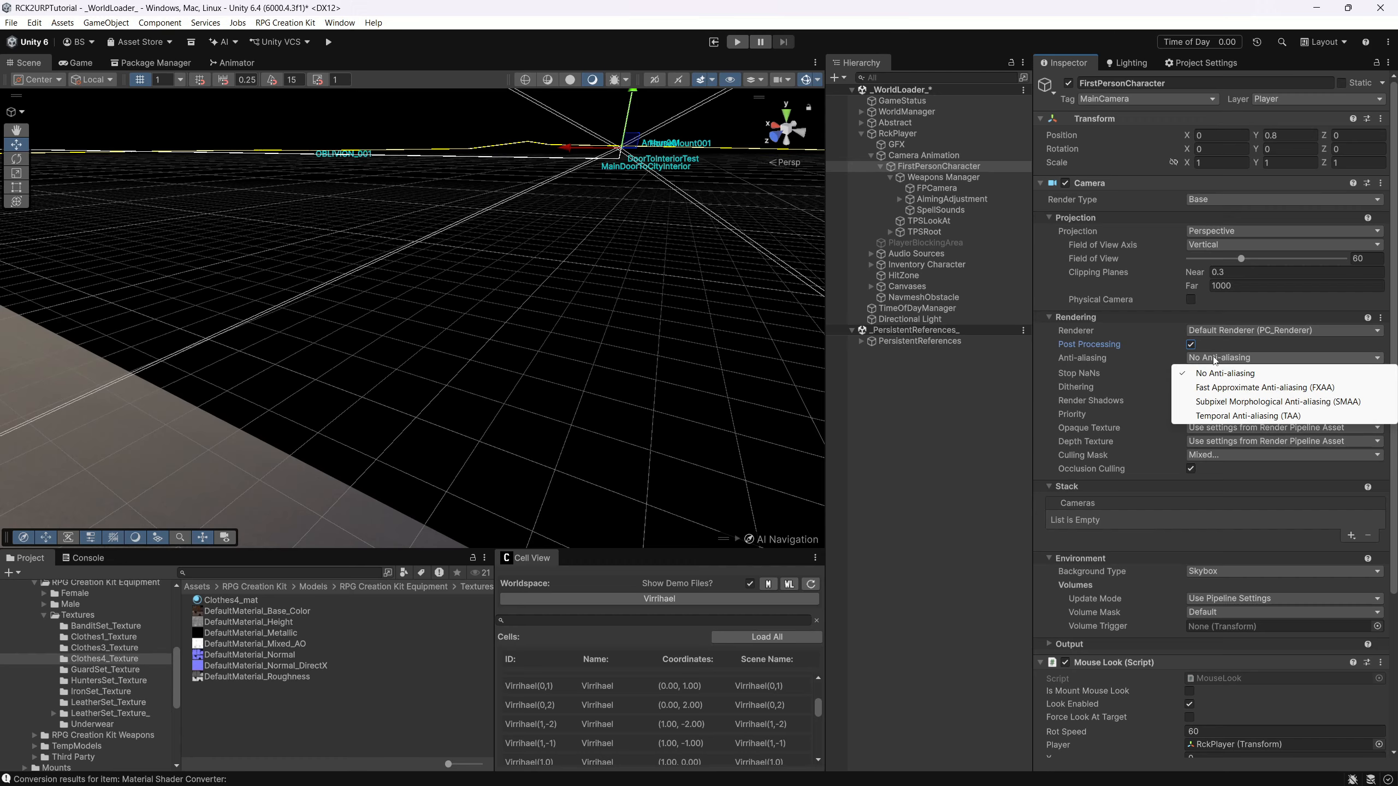
{"action": "left_click", "coordinate": [1222, 388]}
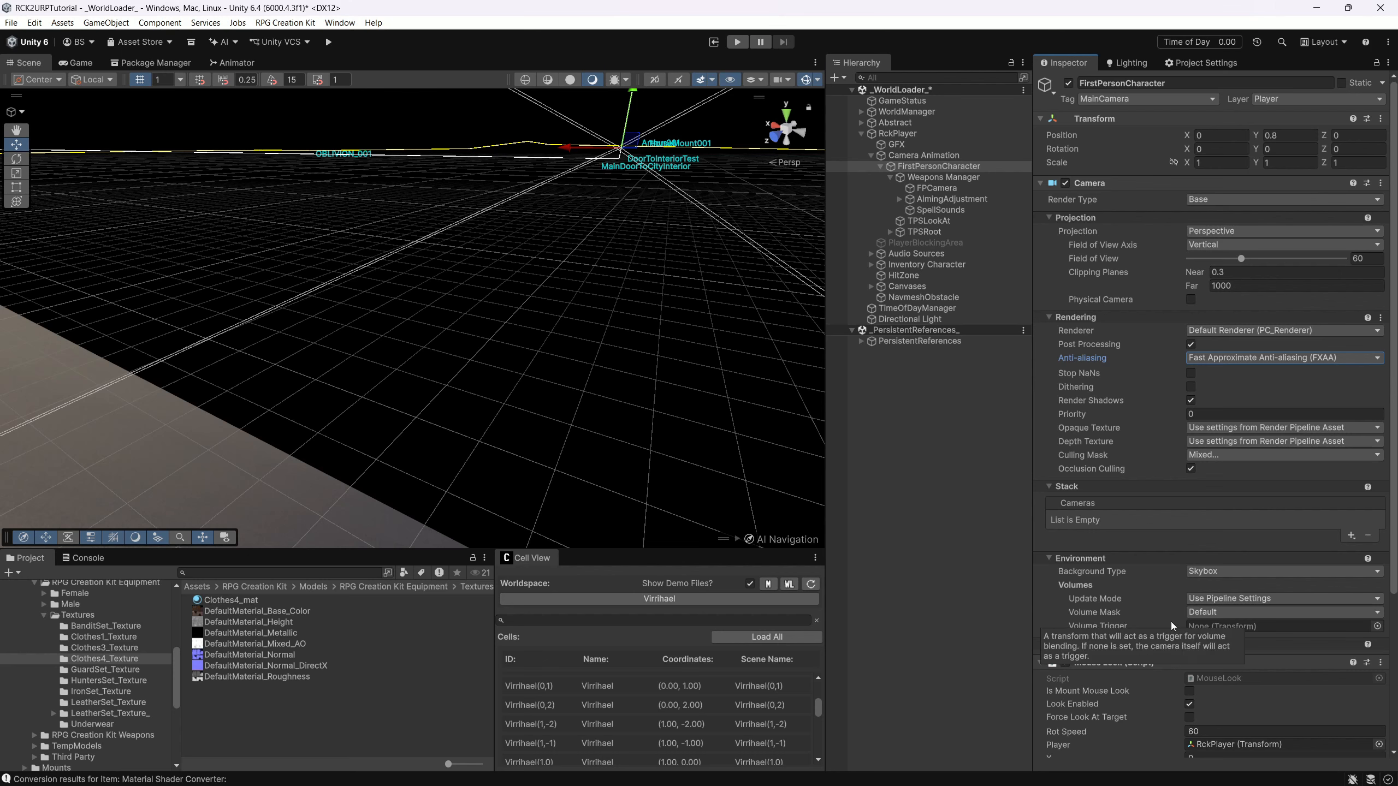
- Set the FirstPersonCharacter camera's Volume Mask to PostProcessing only, excluding the Default layer
{"action": "left_click", "coordinate": [1207, 612]}
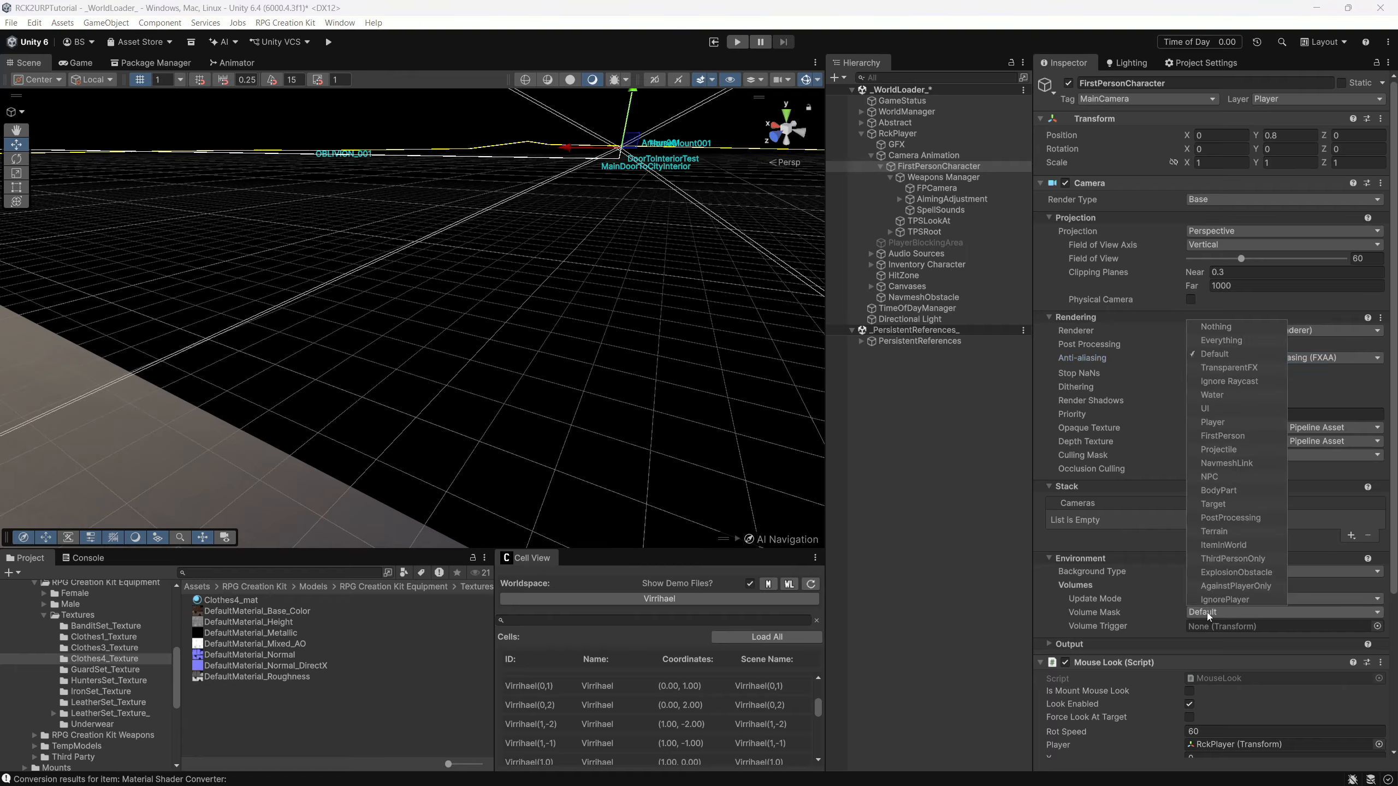
{"action": "left_click", "coordinate": [1215, 518]}
{"action": "left_click", "coordinate": [1228, 354]}
{"action": "left_click", "coordinate": [1046, 611]}
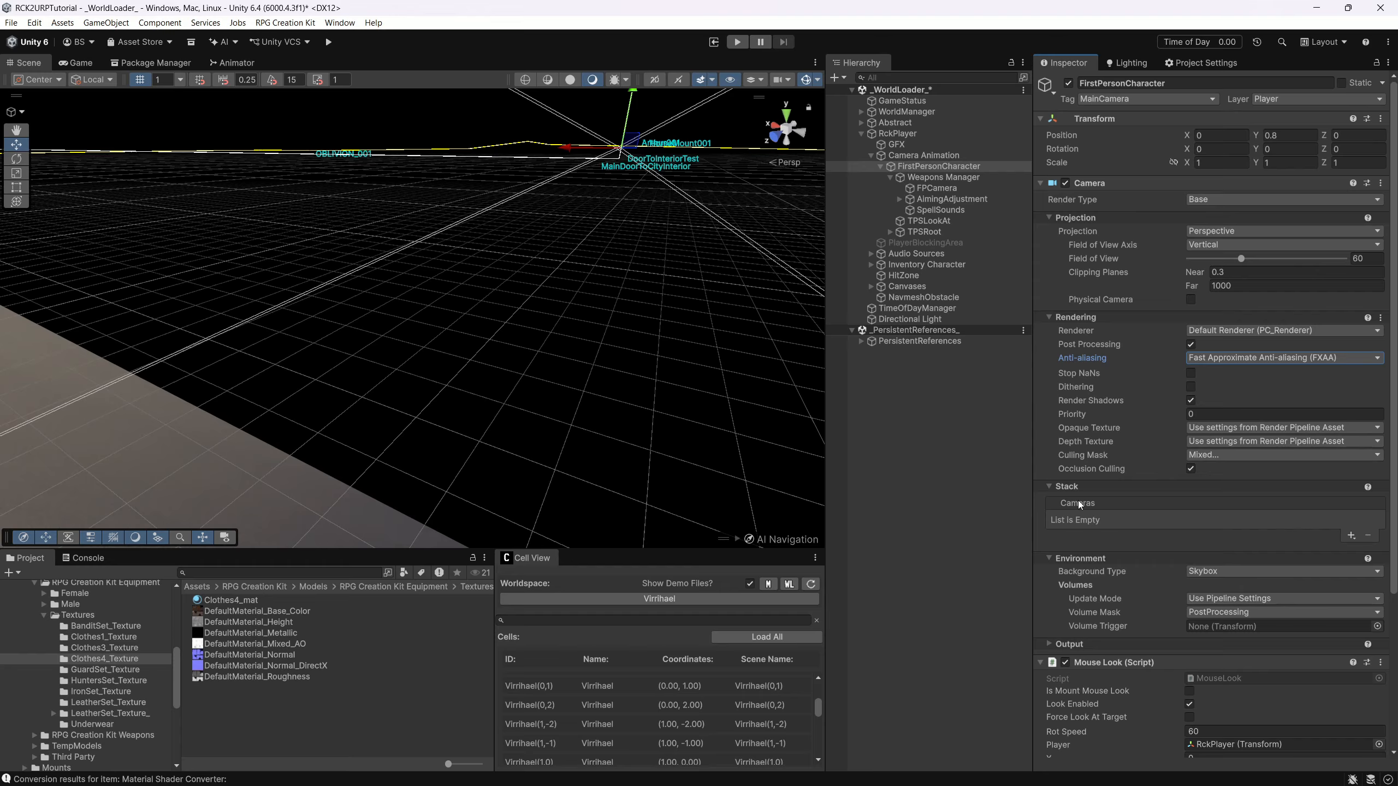
- Select FPCamera under Weapons Manager and remove its two missing script components
{"action": "left_click", "coordinate": [933, 190]}
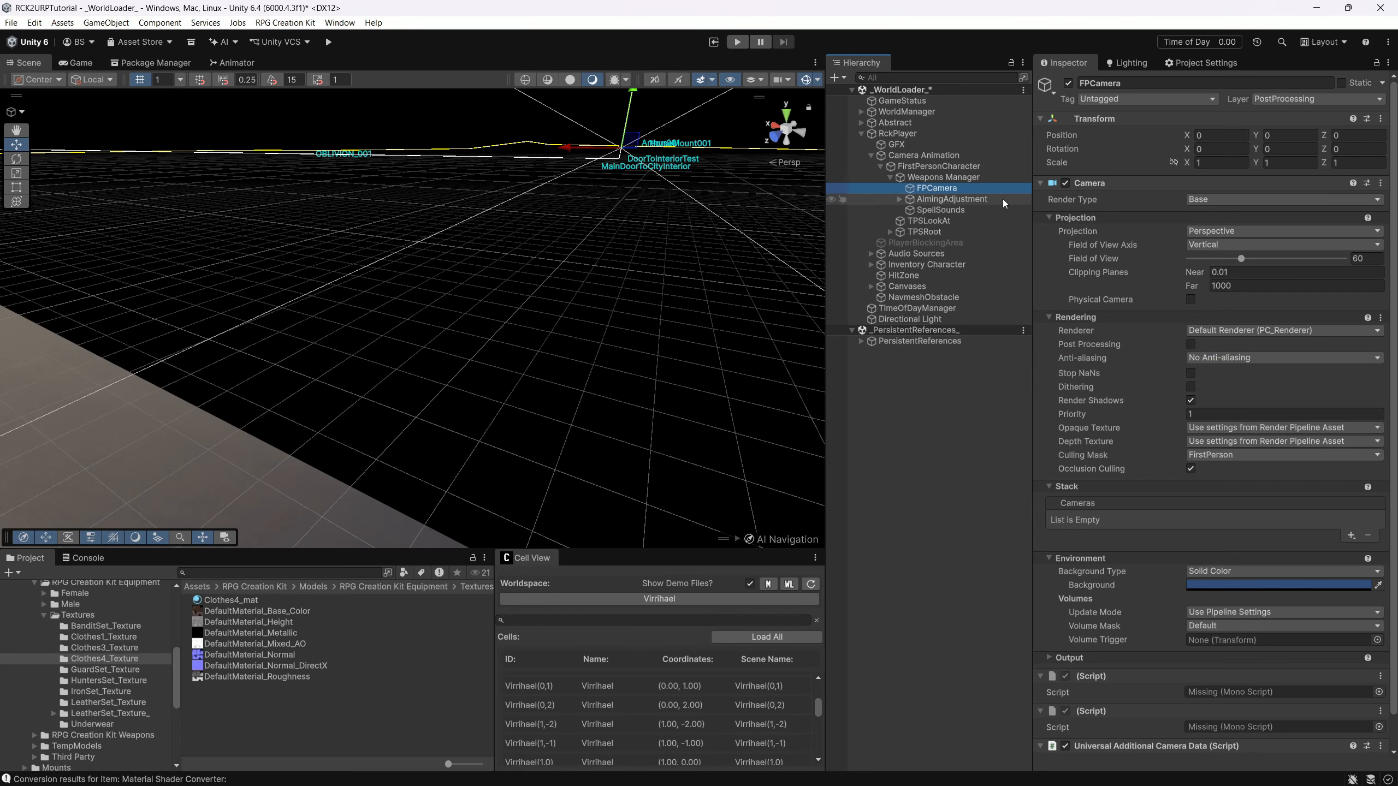
{"action": "mouse_move", "coordinate": [1163, 205]}
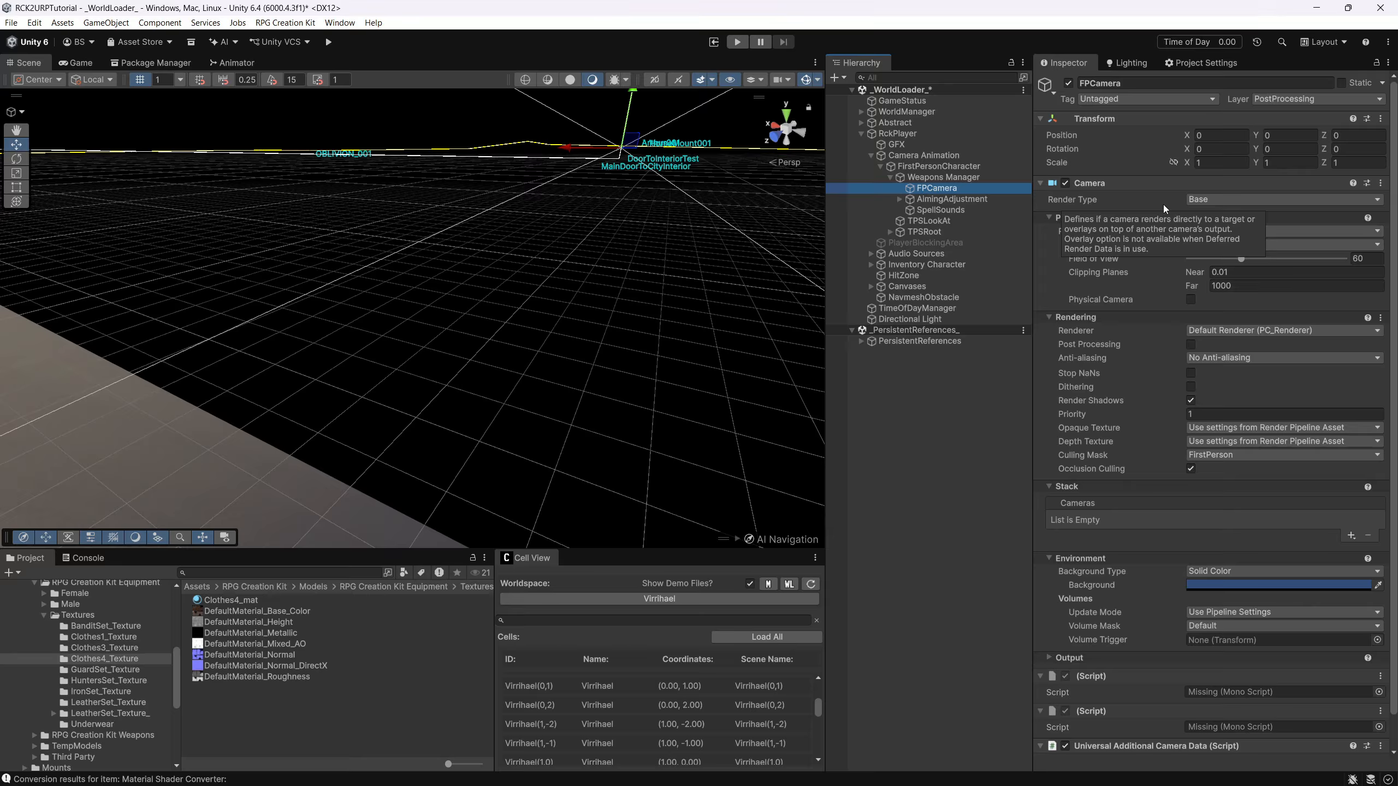
{"action": "scroll", "coordinate": [1120, 444], "scroll_direction": "down", "scroll_amount": 2}
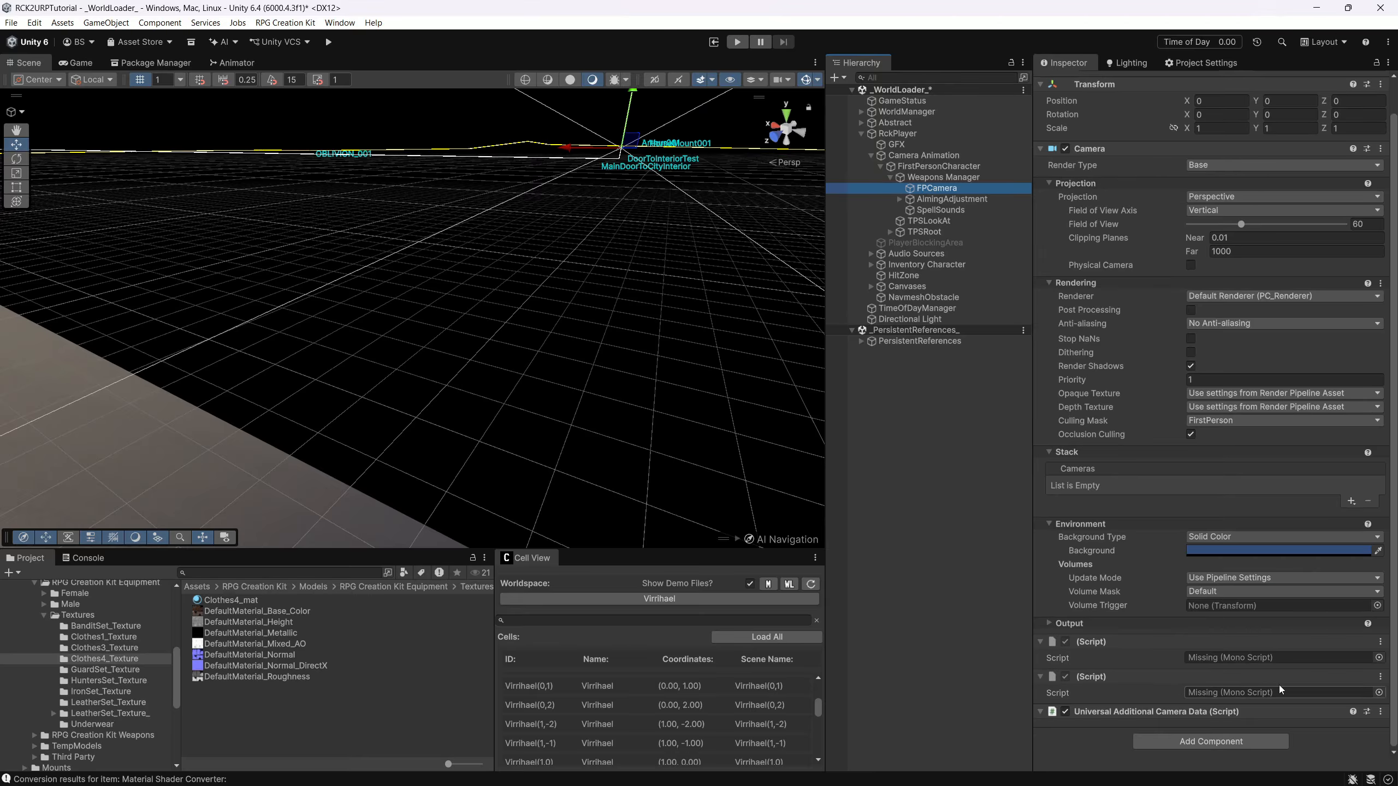
{"action": "left_click", "coordinate": [1380, 643]}
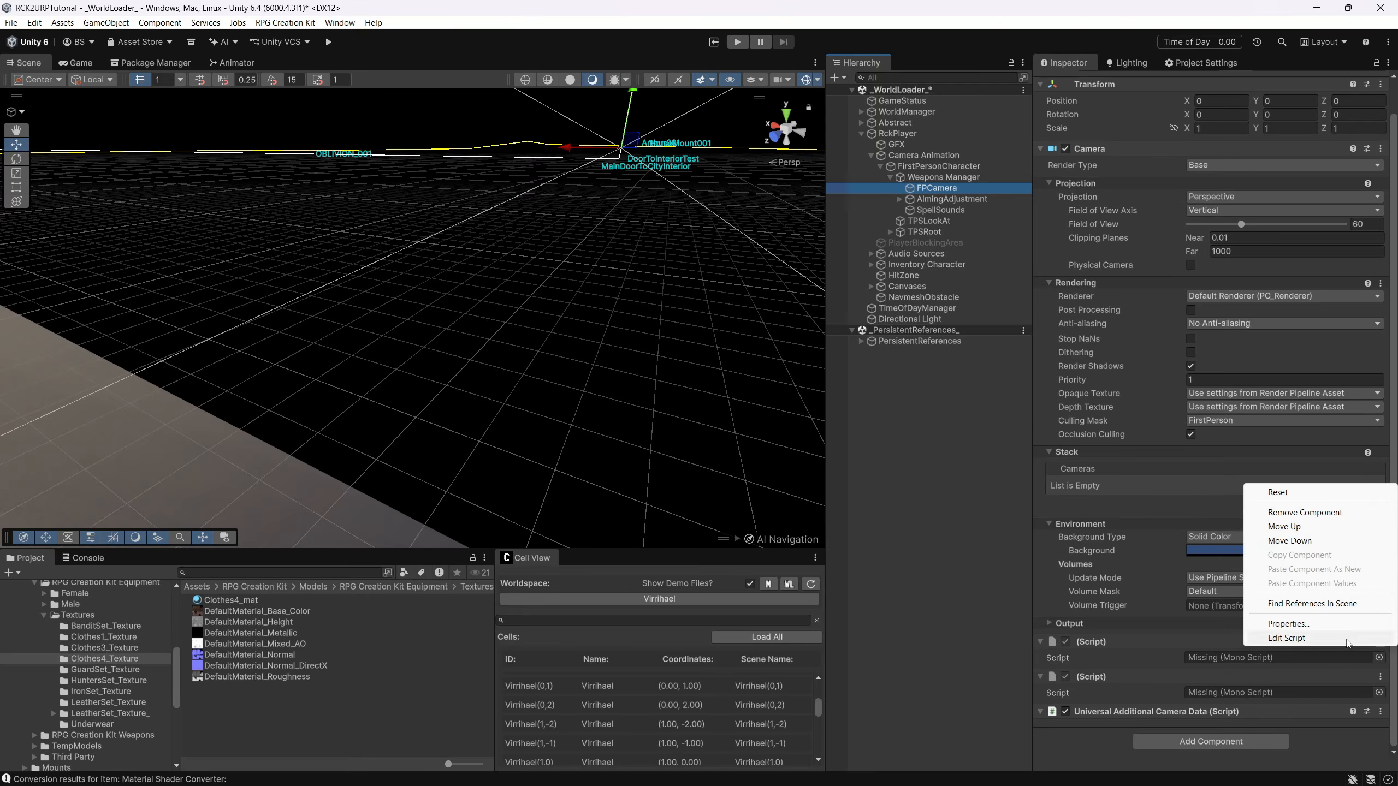
{"action": "left_click", "coordinate": [1313, 514]}
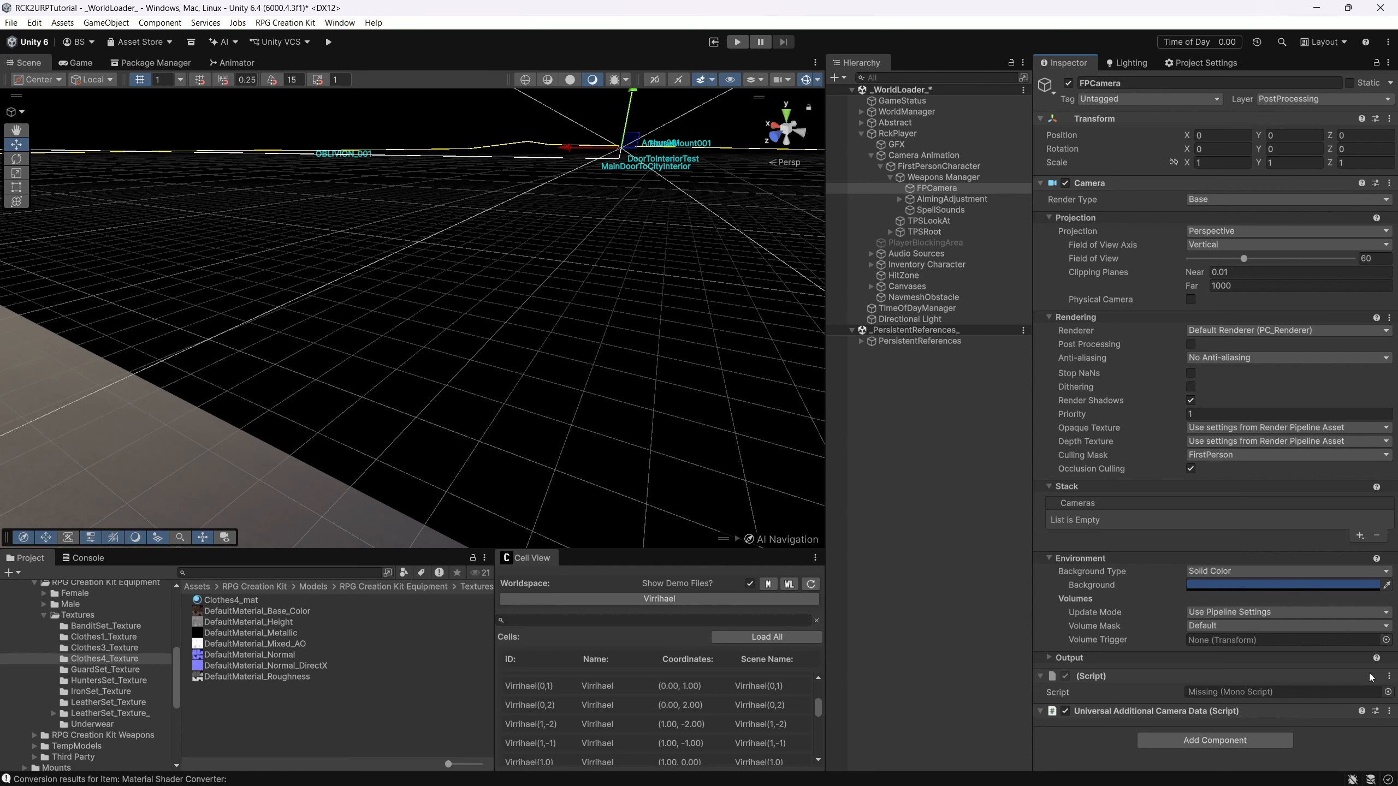
{"action": "left_click", "coordinate": [1389, 677]}
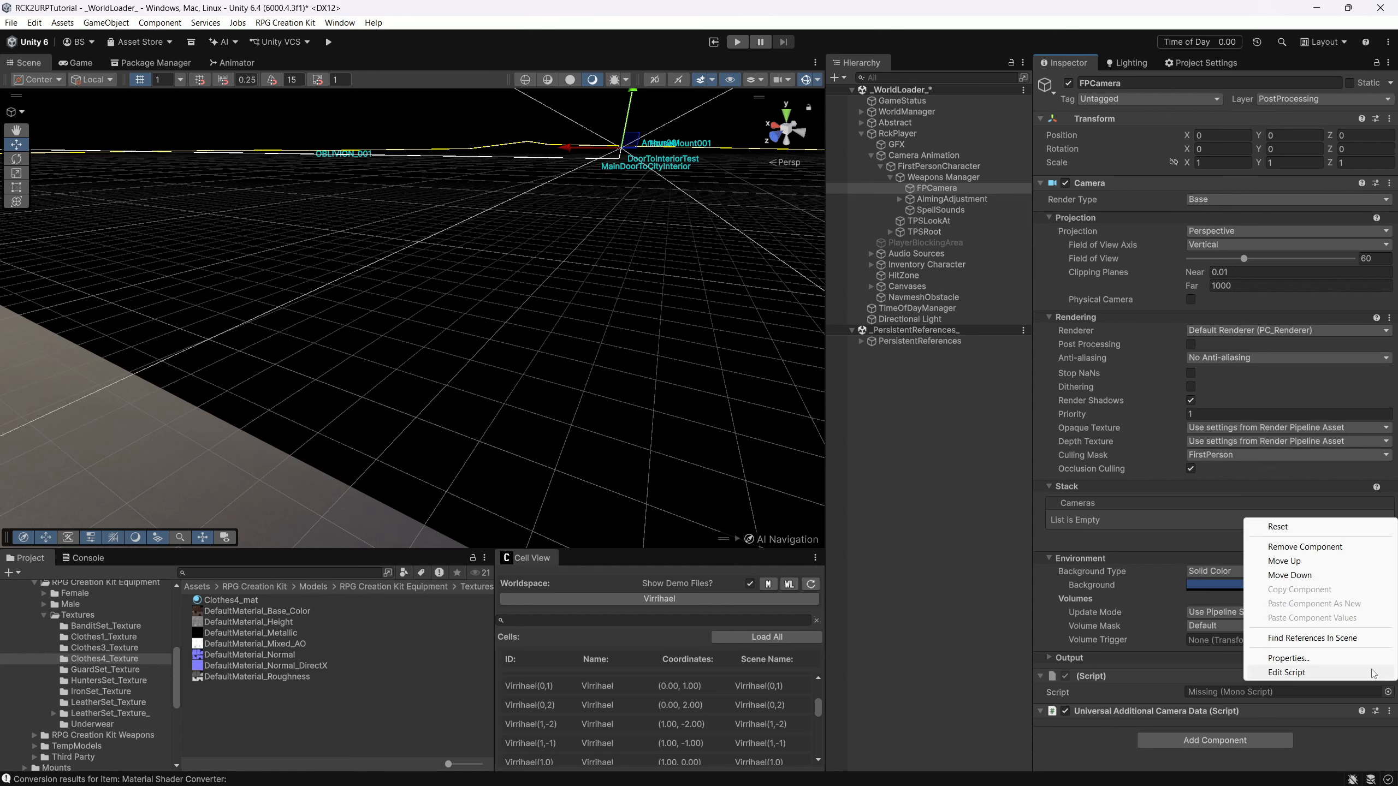
{"action": "left_click", "coordinate": [1306, 548]}
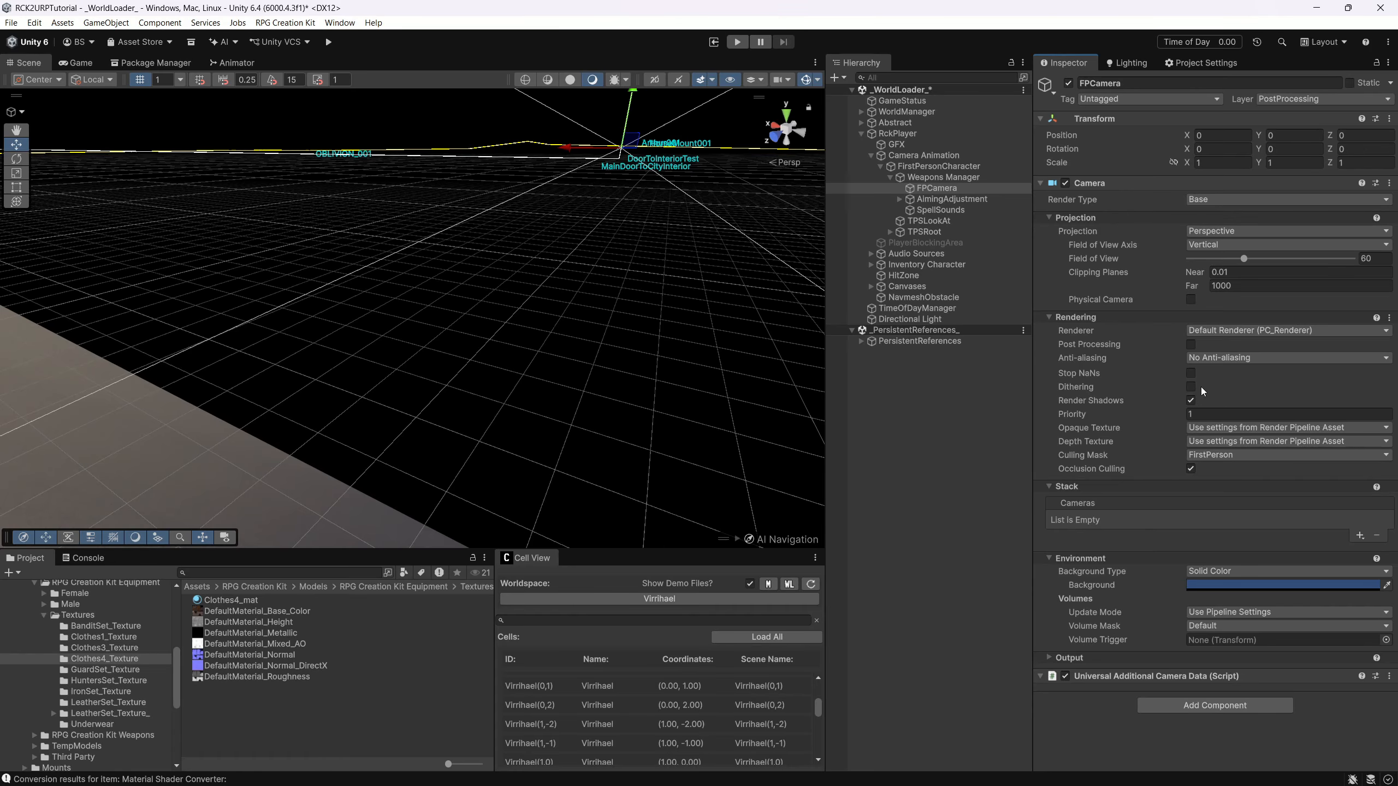
- Enable Post Processing with Fast Approximate Anti-aliasing (FXAA) on FPCamera and set its Render Type to Overlay
{"action": "left_click", "coordinate": [1191, 344]}
{"action": "left_click", "coordinate": [1218, 357]}
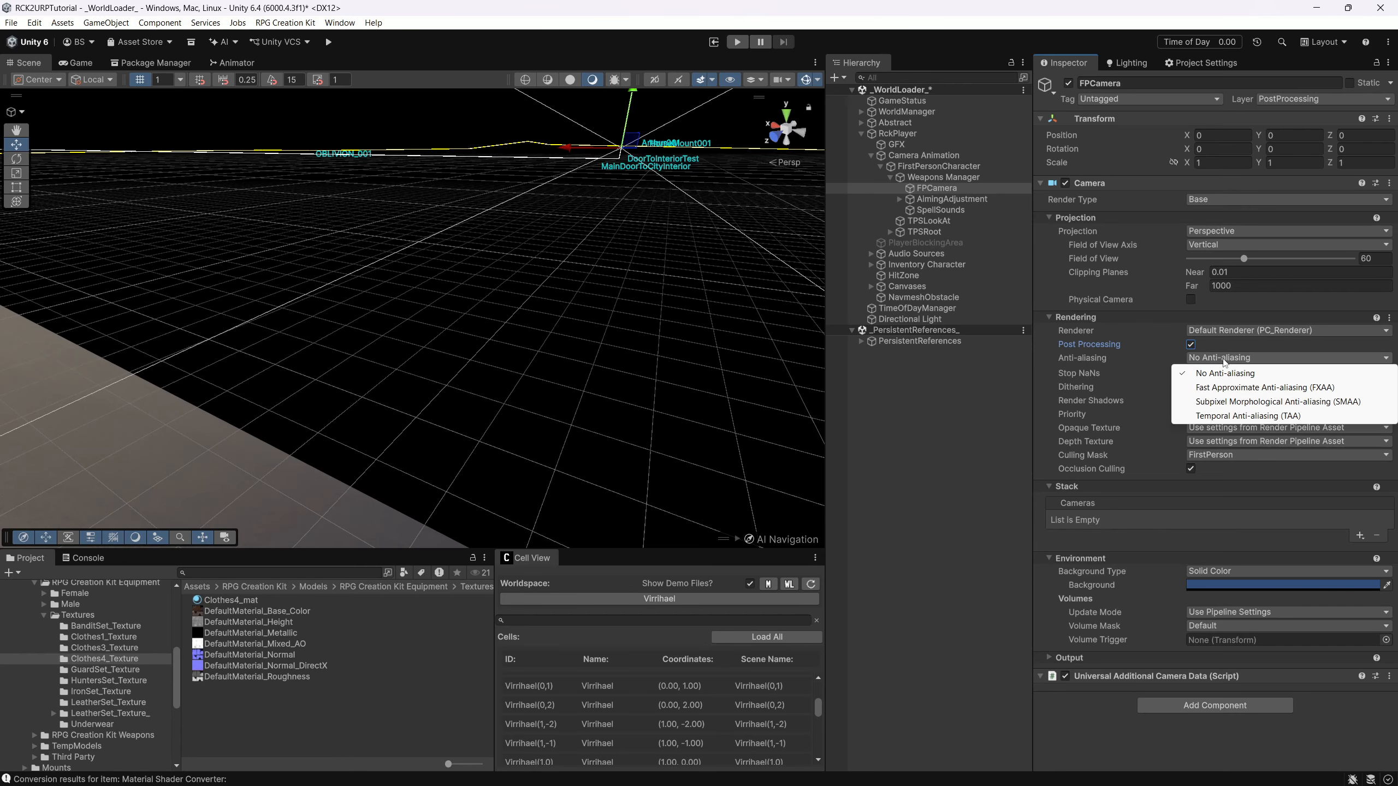
{"action": "left_click", "coordinate": [1226, 388]}
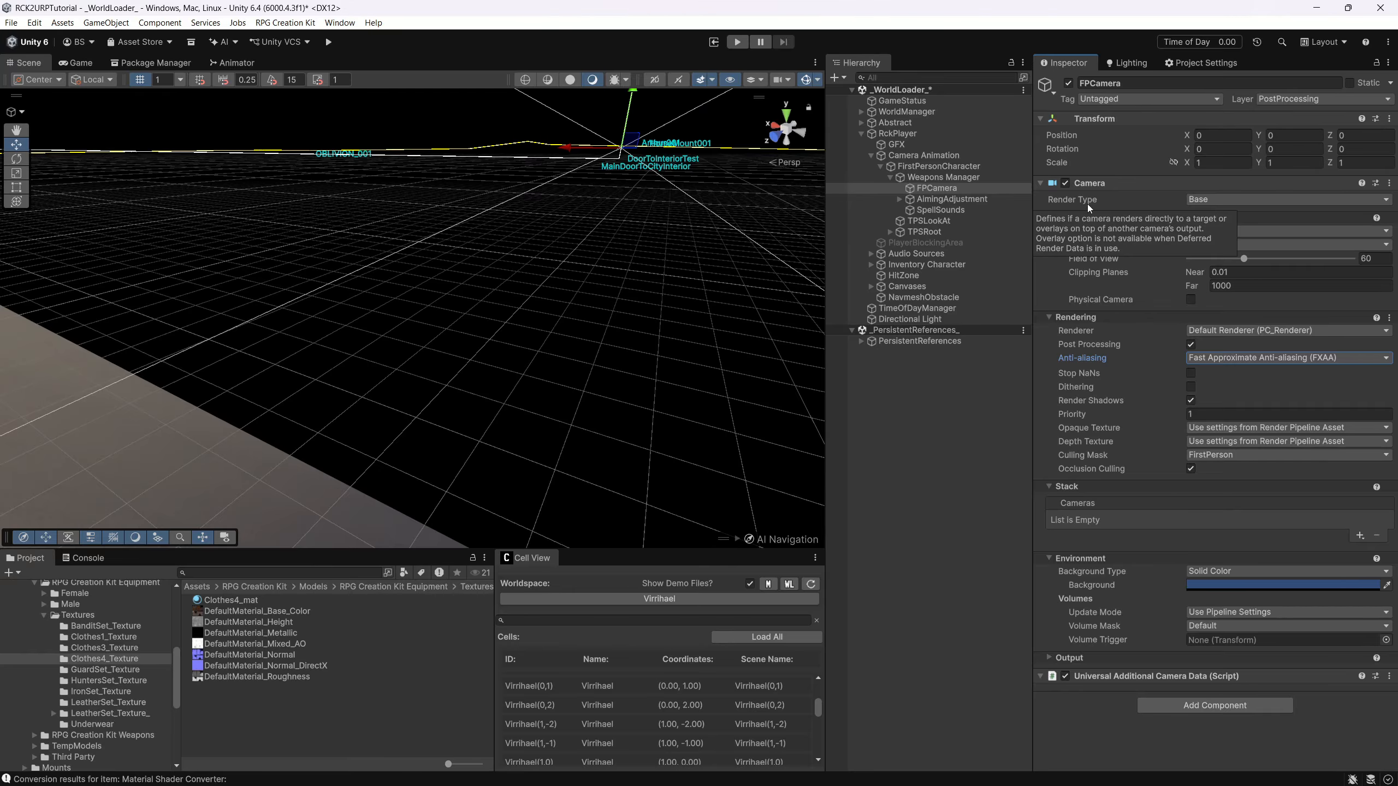
{"action": "left_click", "coordinate": [1217, 196]}
{"action": "left_click", "coordinate": [1224, 230]}
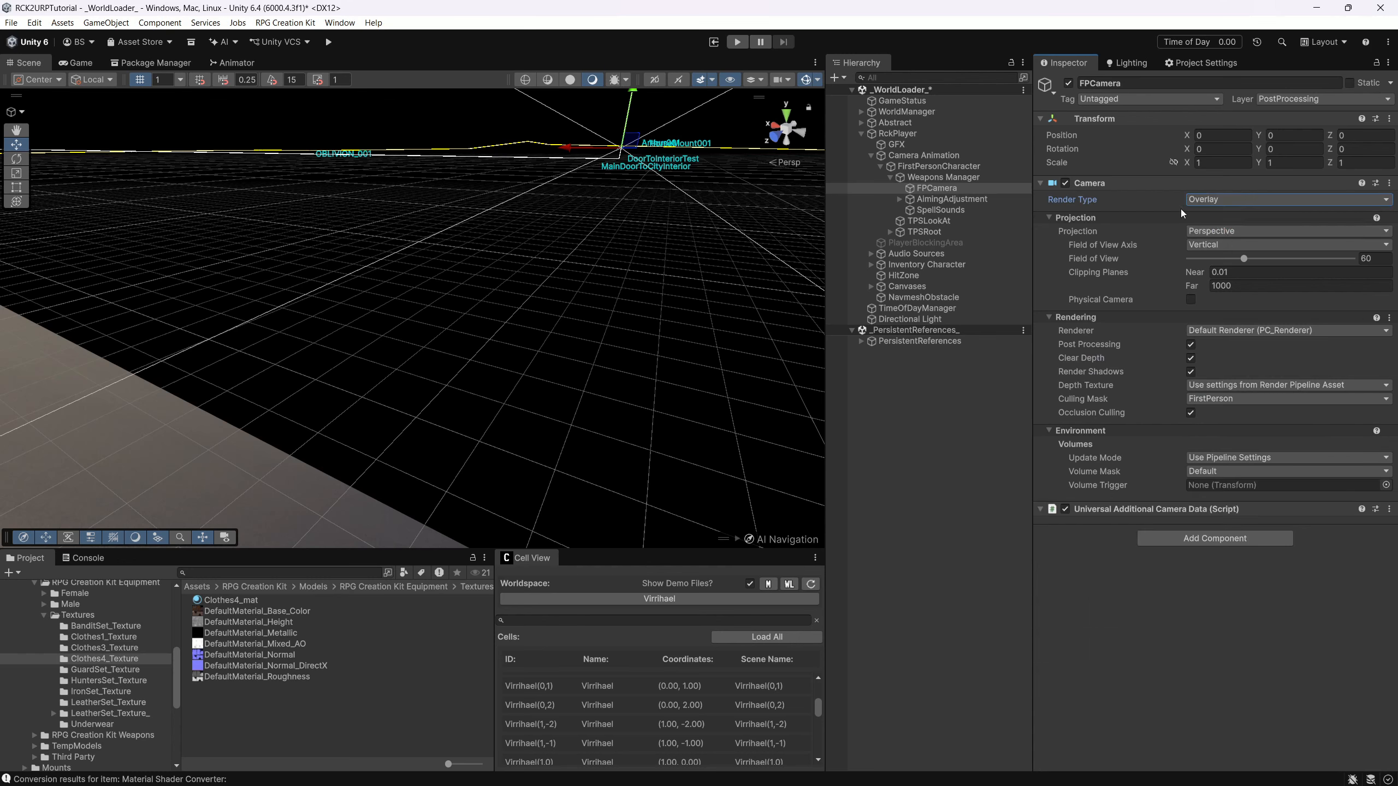
- Add FPCamera to the camera stack of the FirstPersonCharacter camera
{"action": "left_click", "coordinate": [938, 167]}
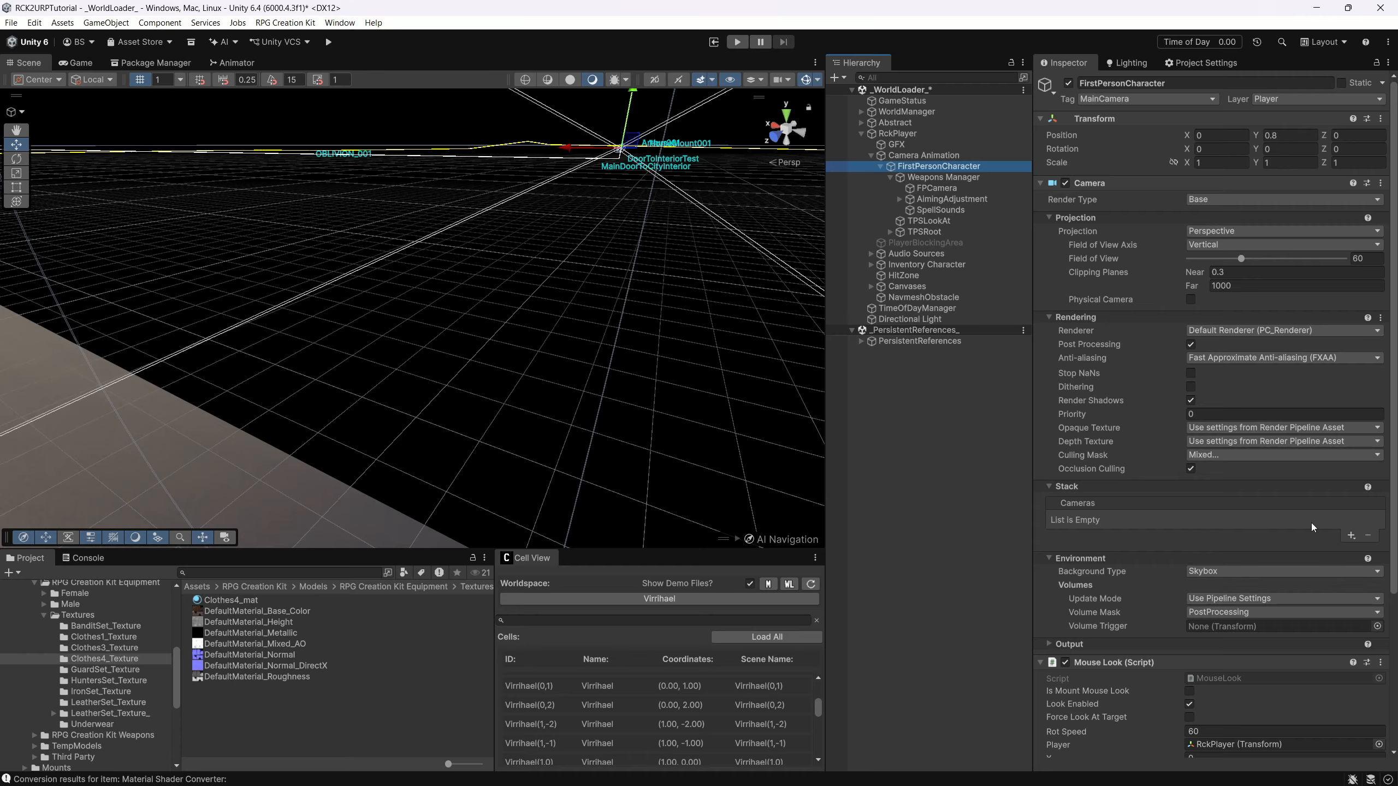
{"action": "left_click", "coordinate": [1351, 536]}
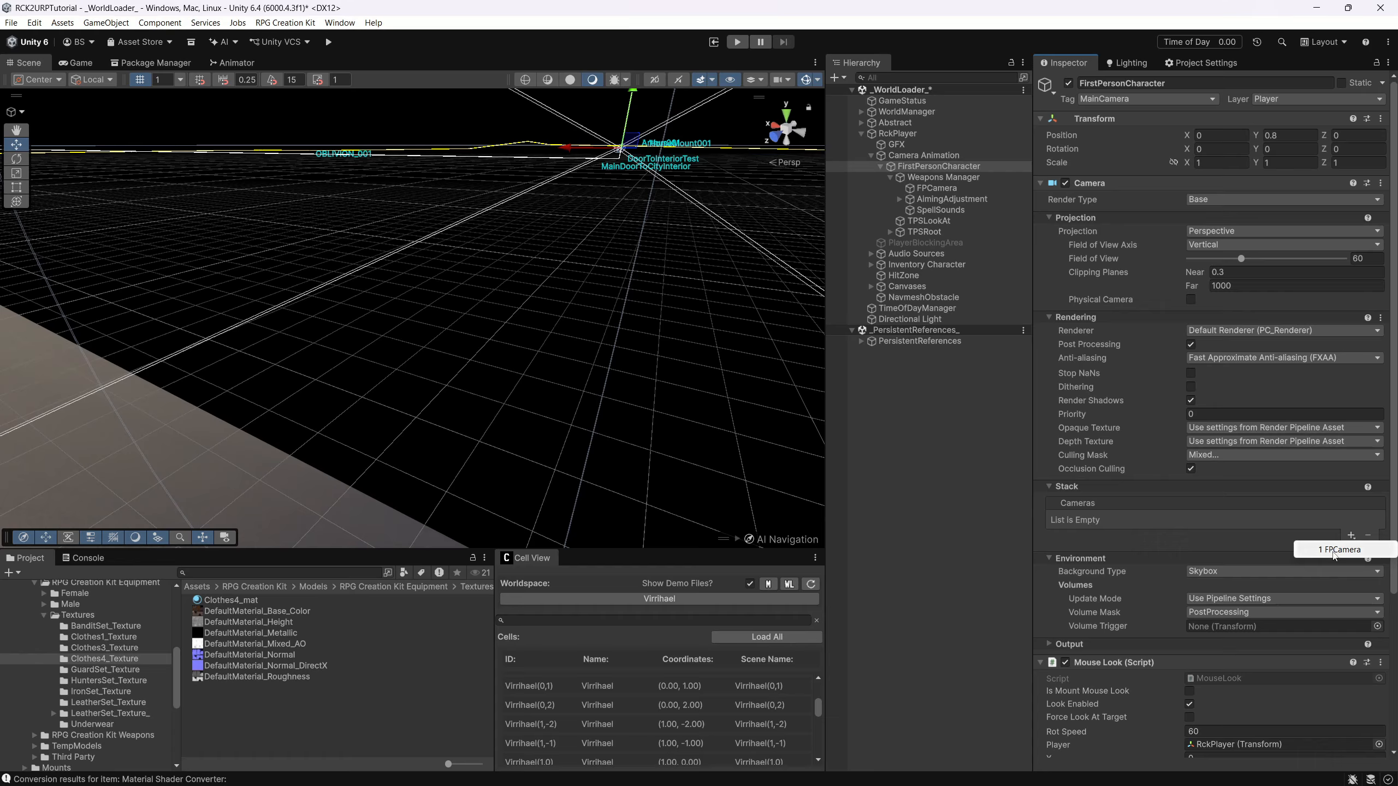
{"action": "left_click", "coordinate": [1335, 551]}
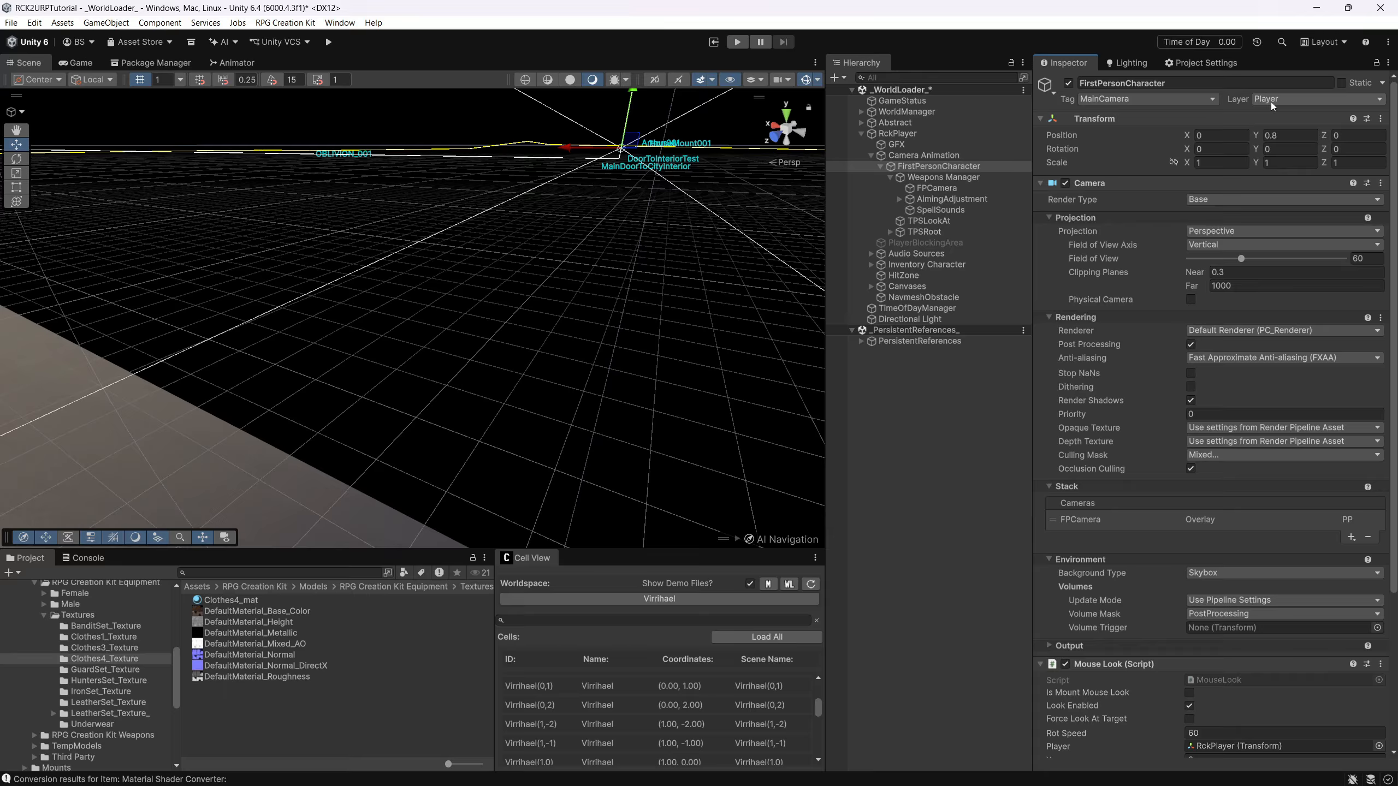
- Set the layer of FPCamera under Weapons Manager to Player
{"action": "left_click", "coordinate": [945, 190]}
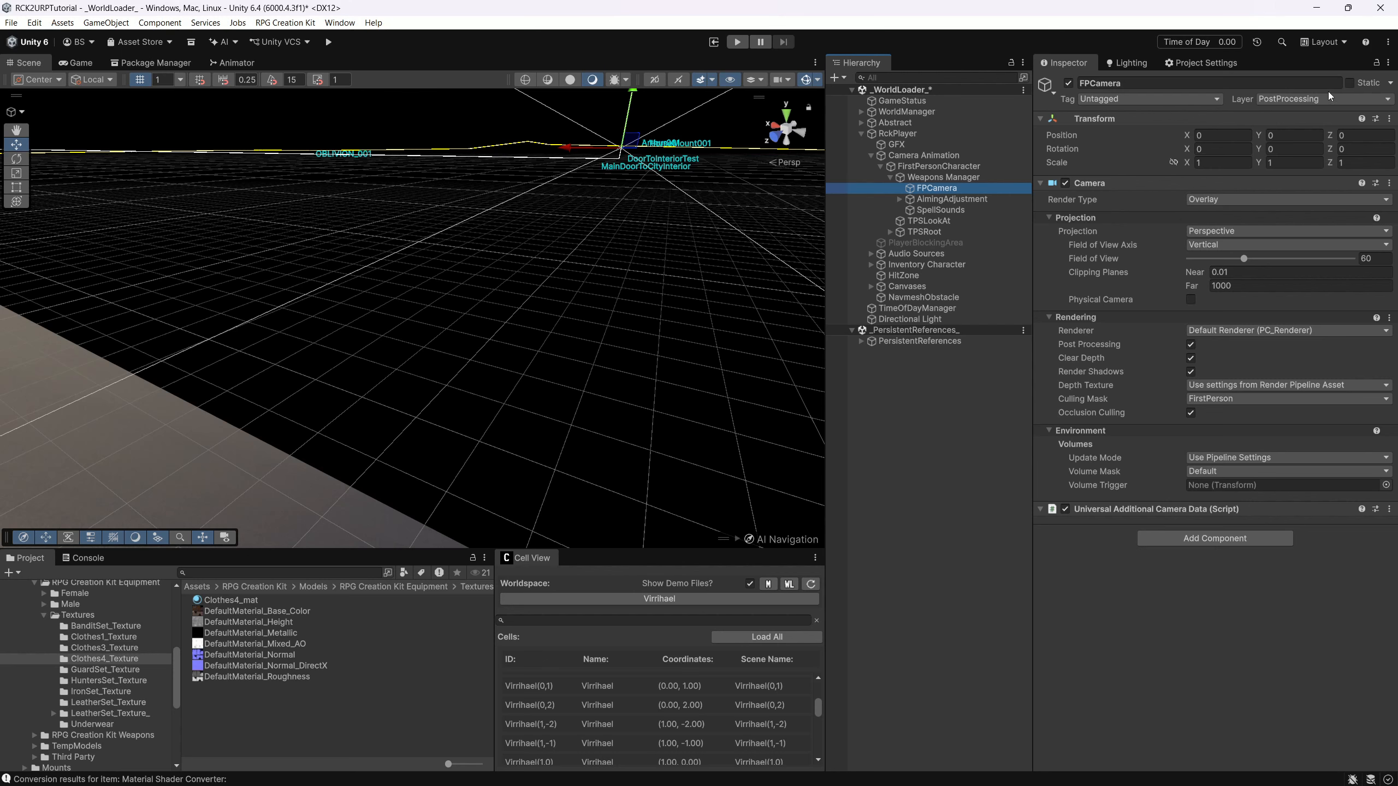
{"action": "left_click", "coordinate": [1313, 99]}
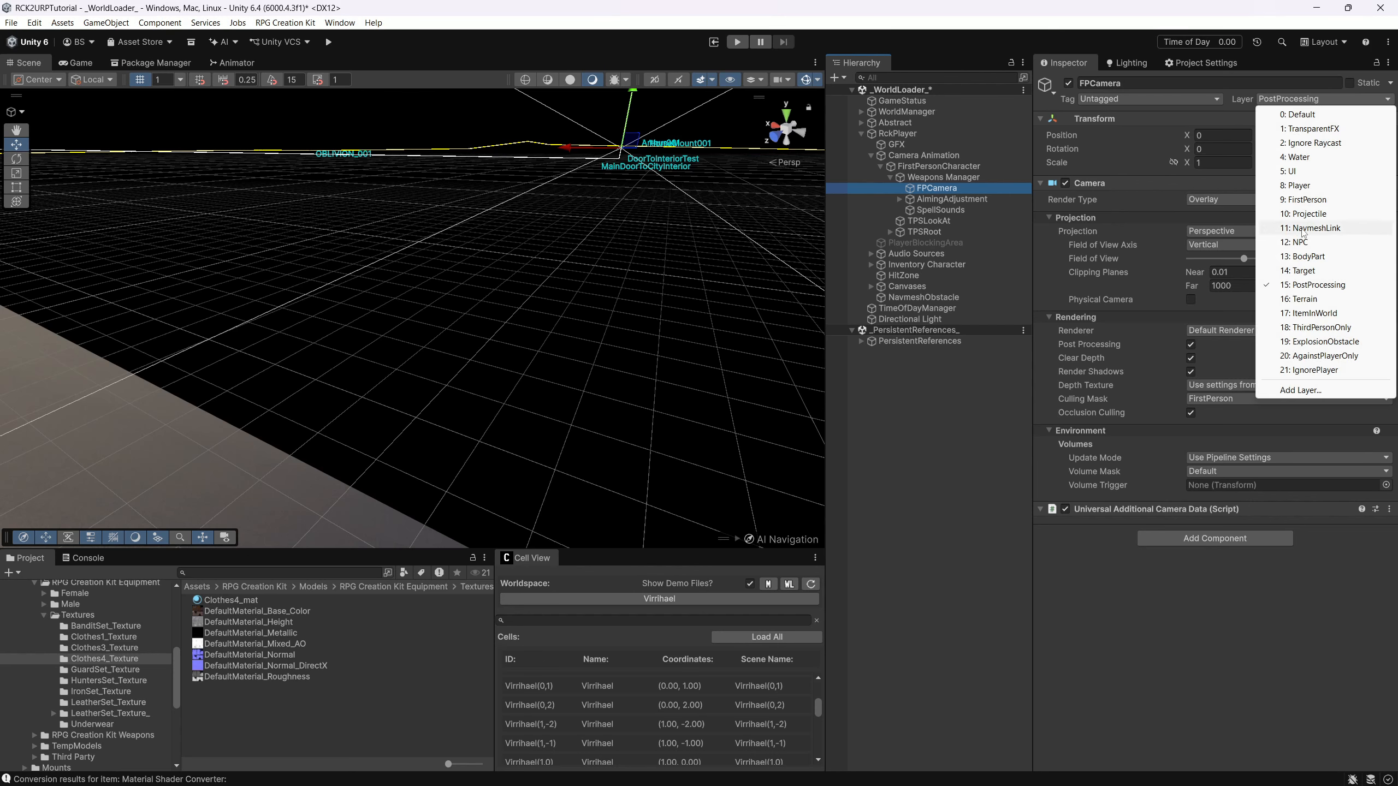
{"action": "left_click", "coordinate": [1301, 187]}
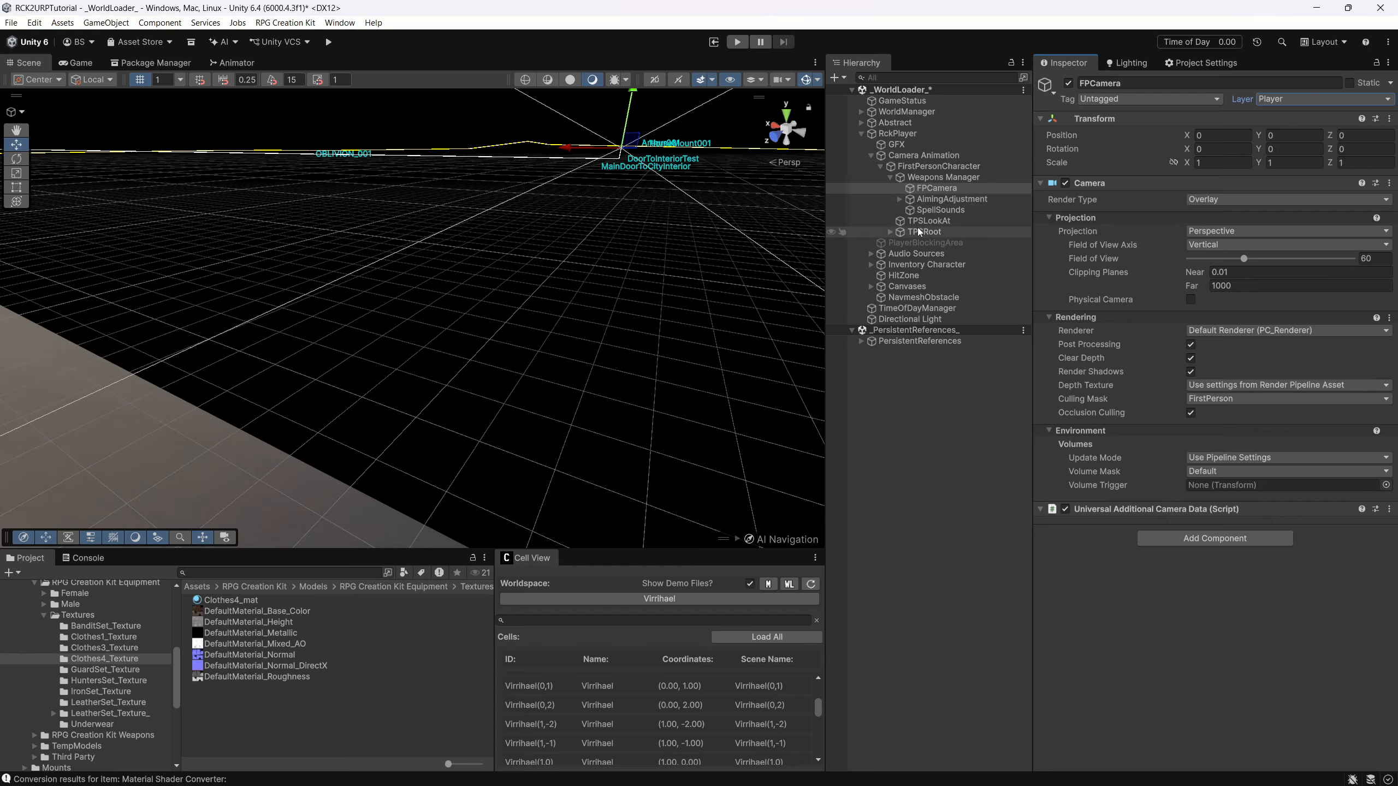
- Set the layer of ThirdPersonCharacterCamera under TPSRoot's TpsCameraHold to Player, for this object only
{"action": "left_click", "coordinate": [891, 232]}
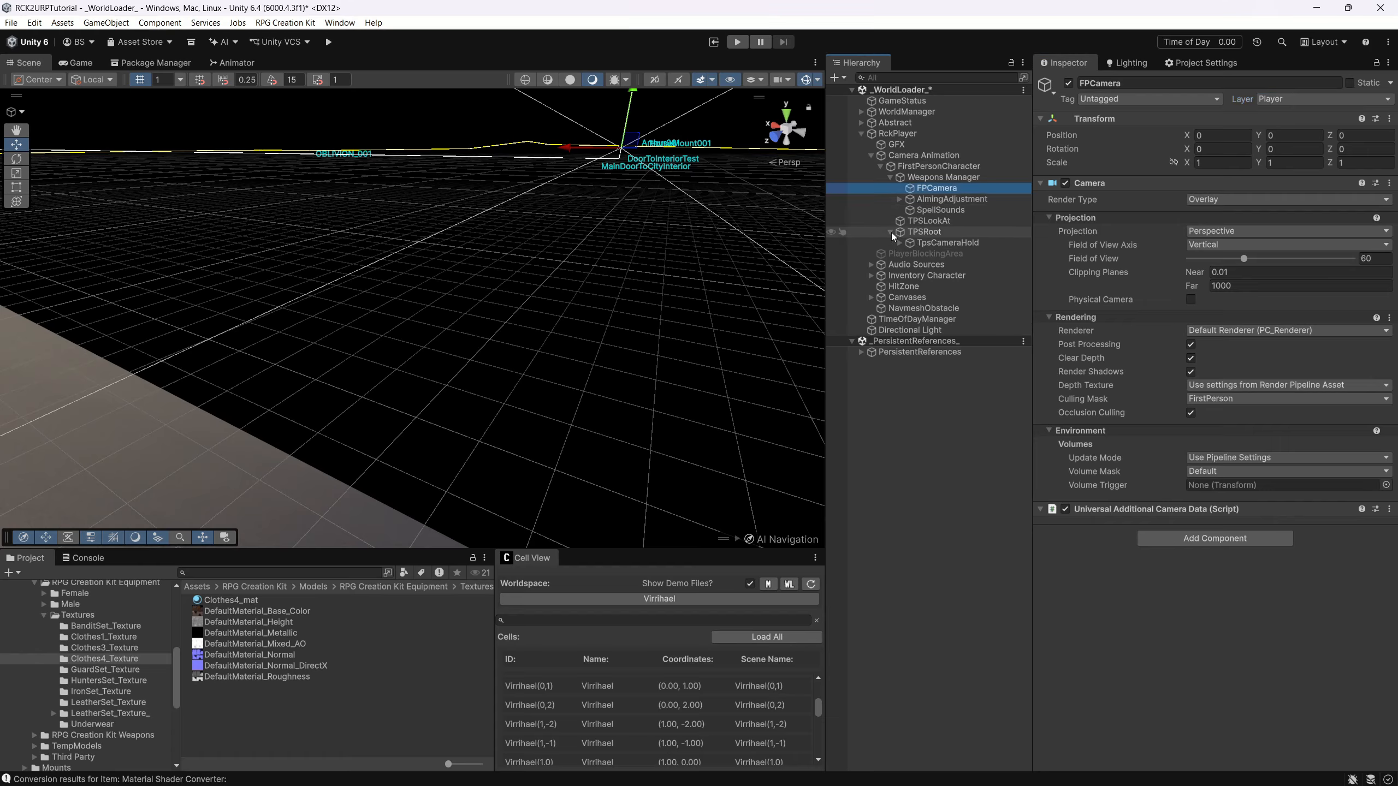
{"action": "left_click", "coordinate": [894, 241]}
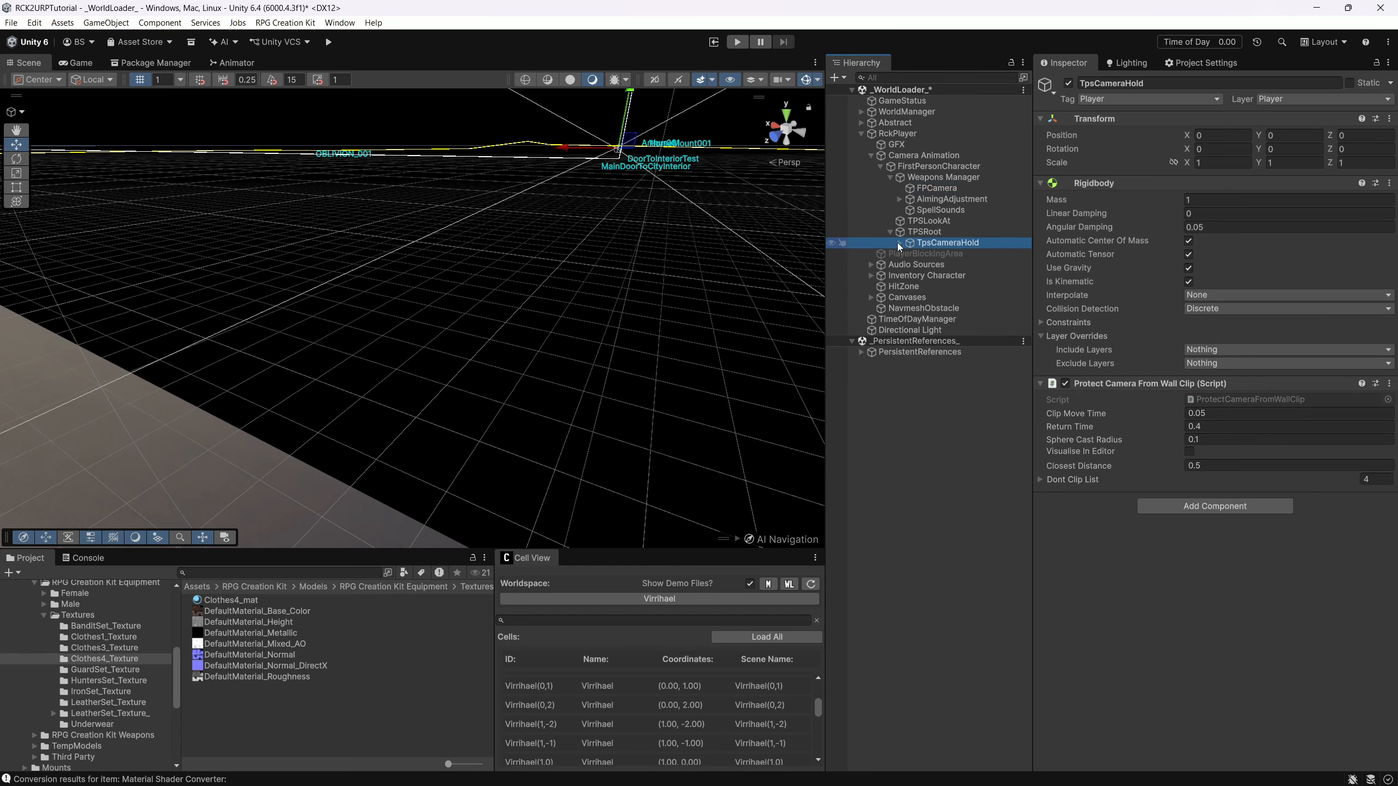
{"action": "left_click", "coordinate": [899, 243]}
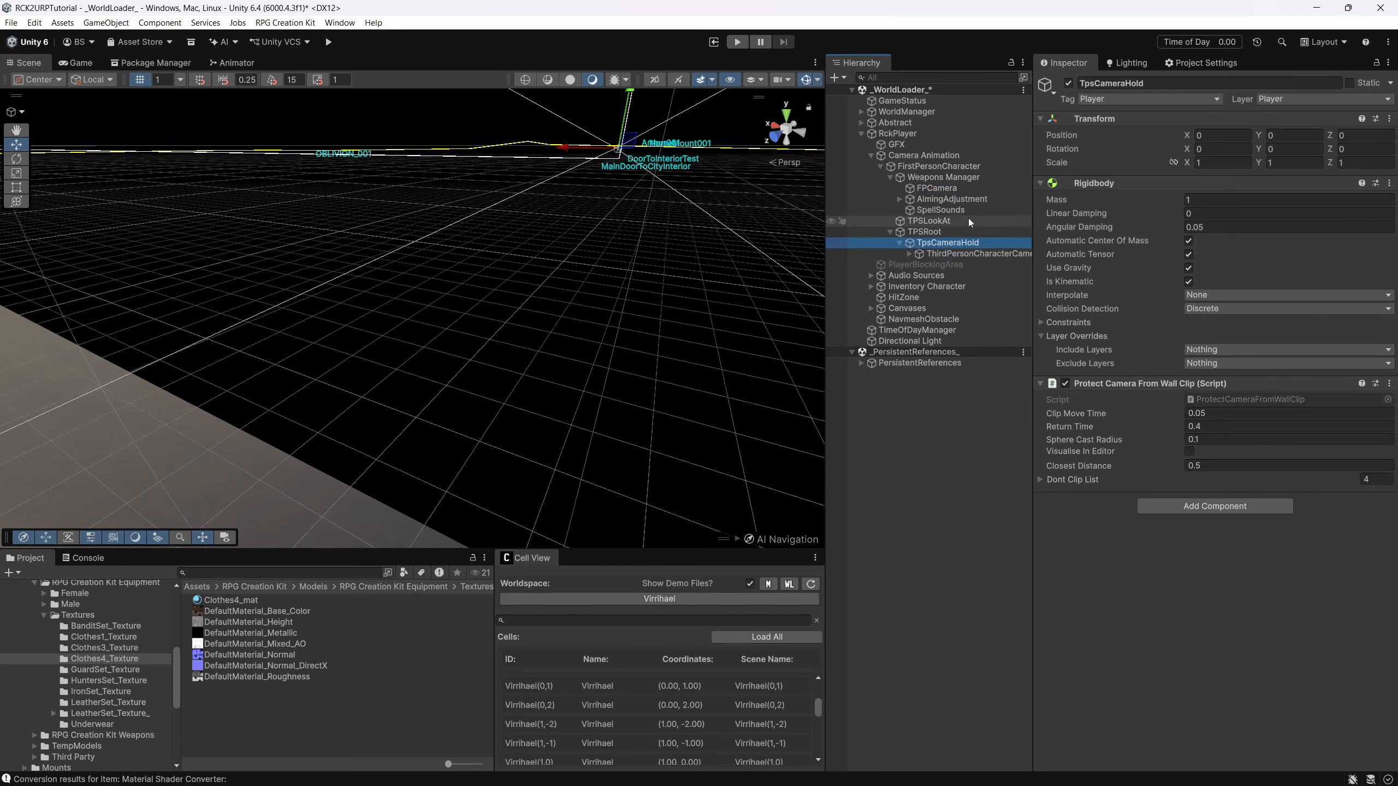
{"action": "left_click", "coordinate": [955, 254]}
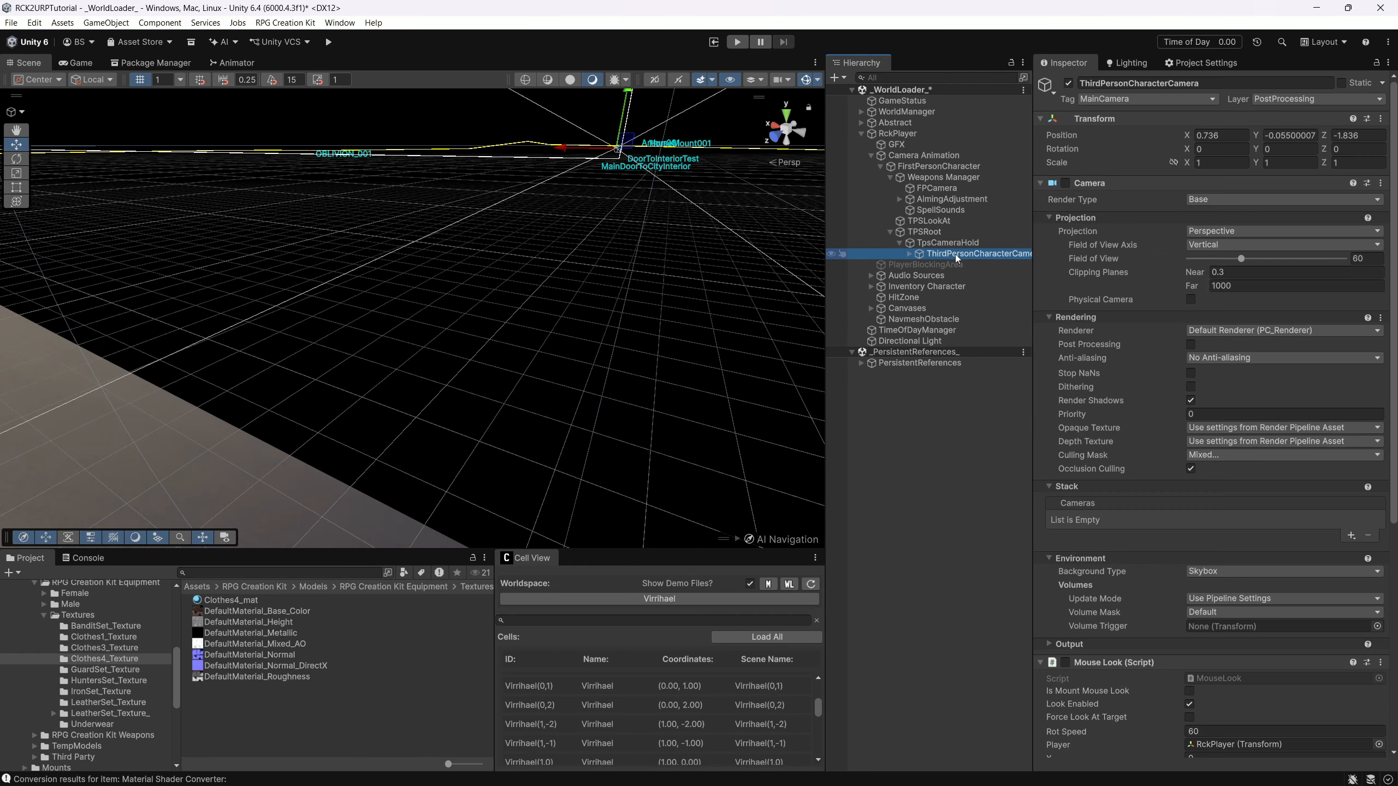
{"action": "left_click", "coordinate": [1283, 98]}
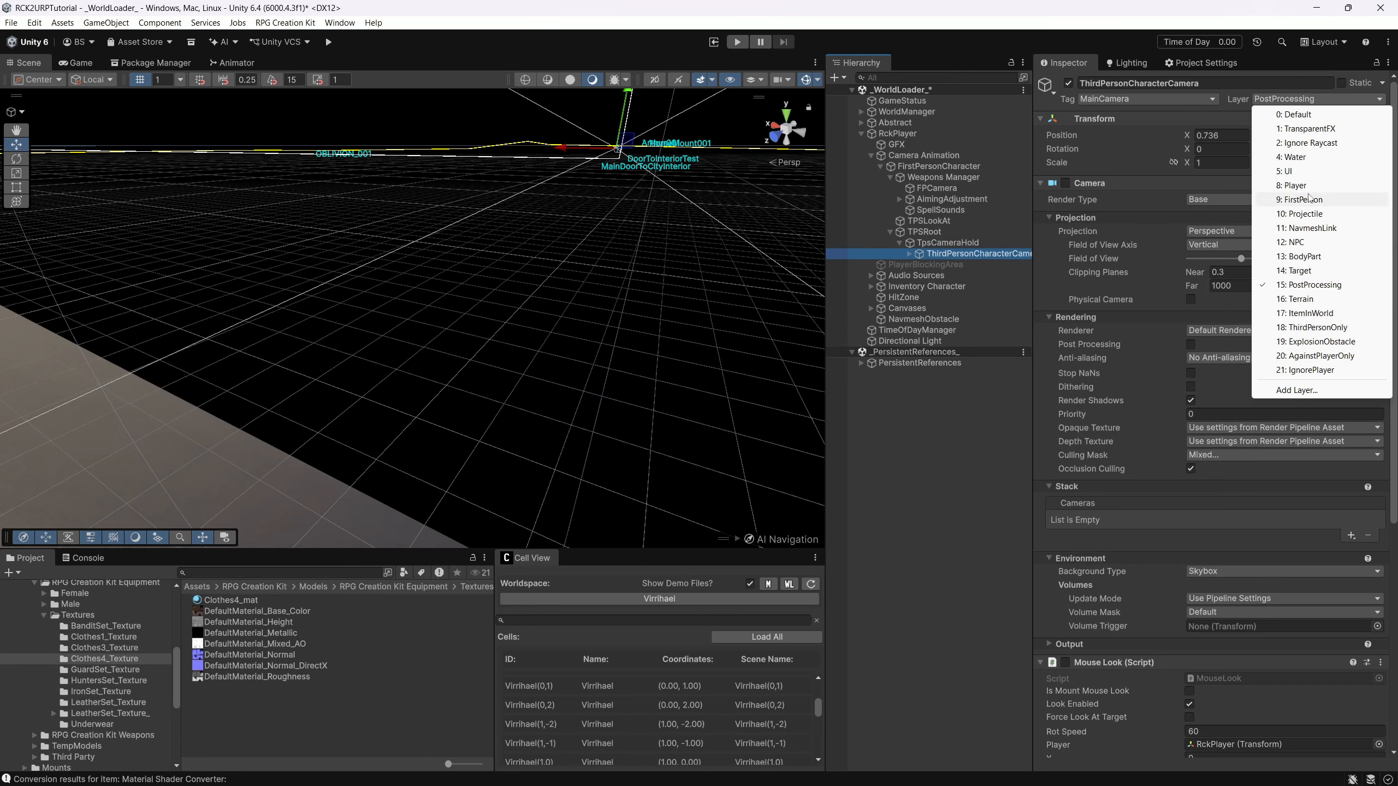
{"action": "left_click", "coordinate": [1291, 185]}
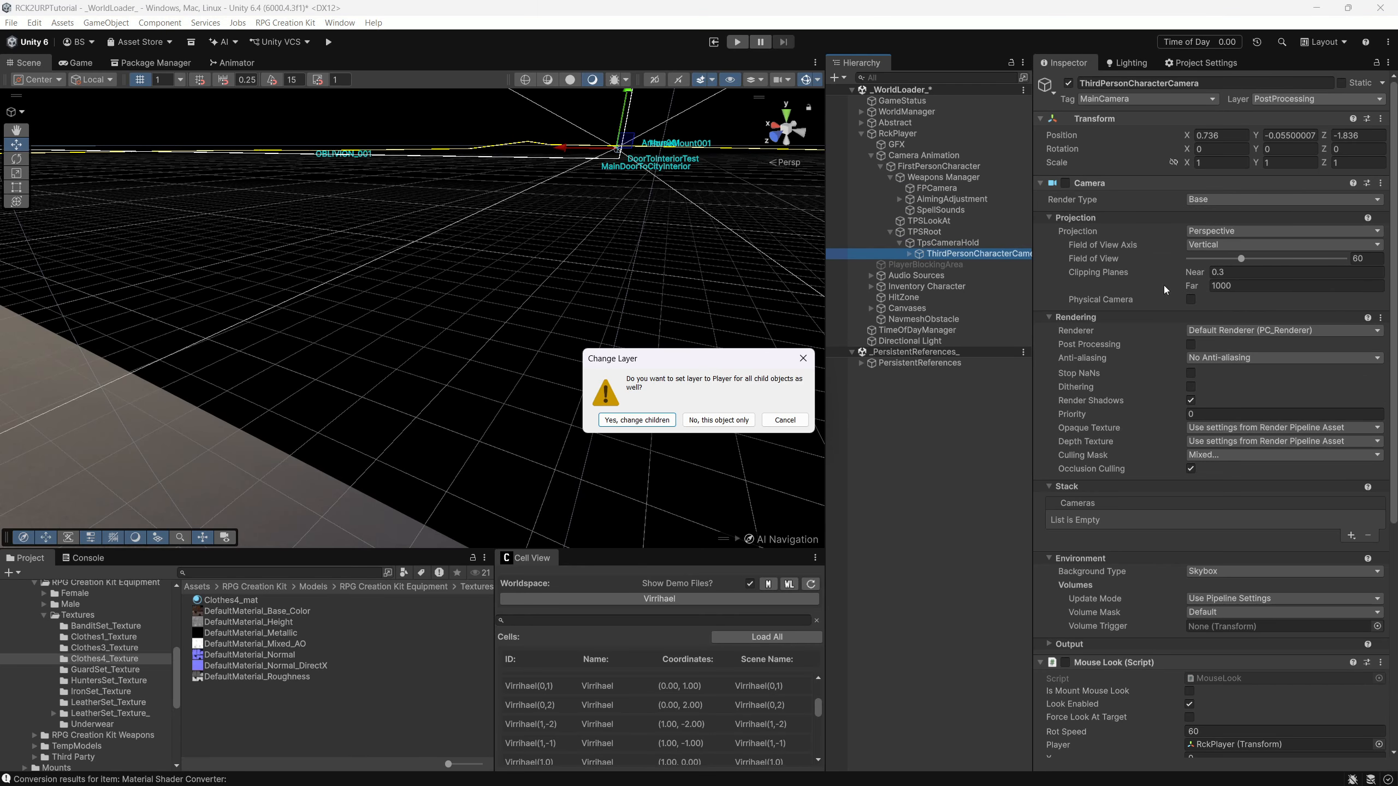
{"action": "left_click", "coordinate": [719, 420]}
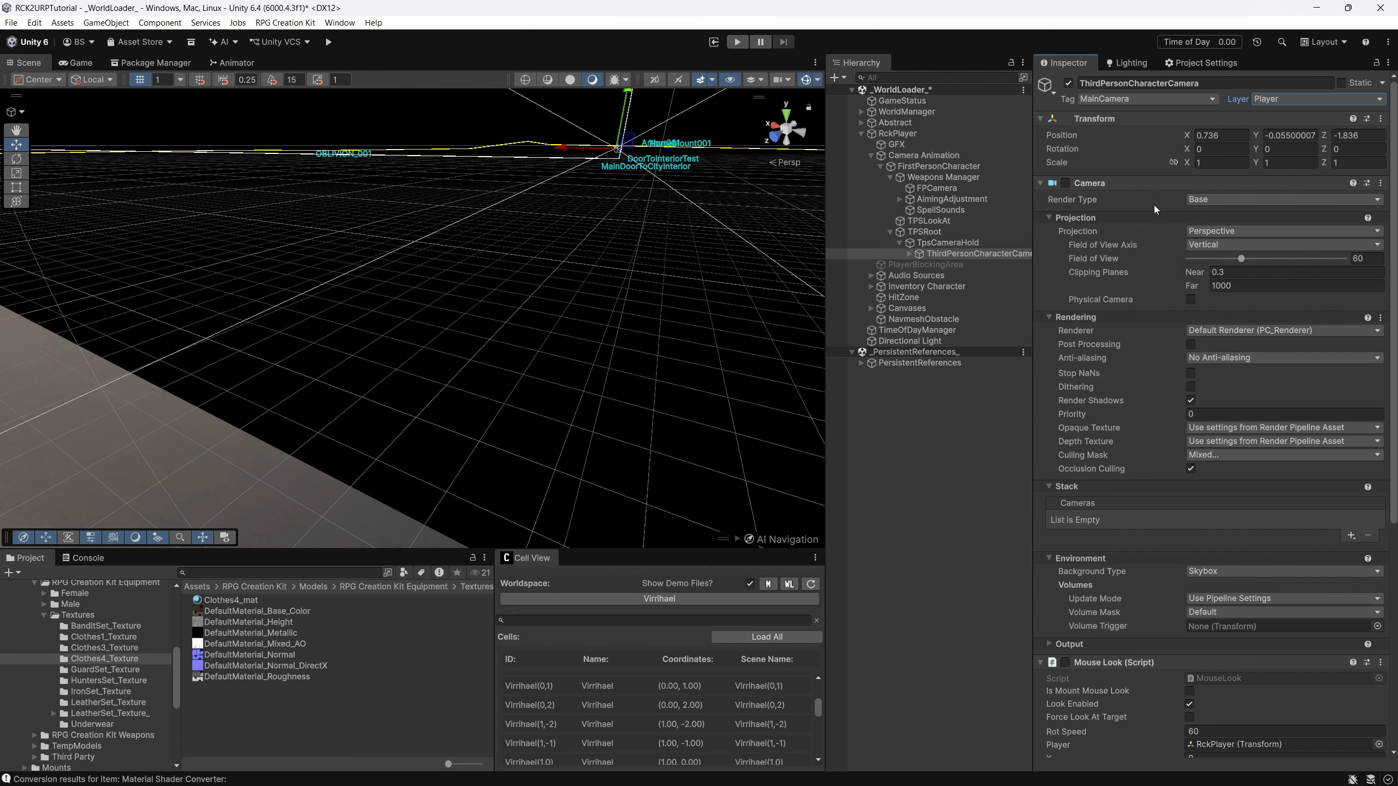
- Enable Post Processing on ThirdPersonCharacterCamera and set its Anti-aliasing to Fast Approximate Anti-aliasing (FXAA)
{"action": "scroll", "coordinate": [1130, 265], "scroll_direction": "down", "scroll_amount": 3}
{"action": "left_click", "coordinate": [1191, 271]}
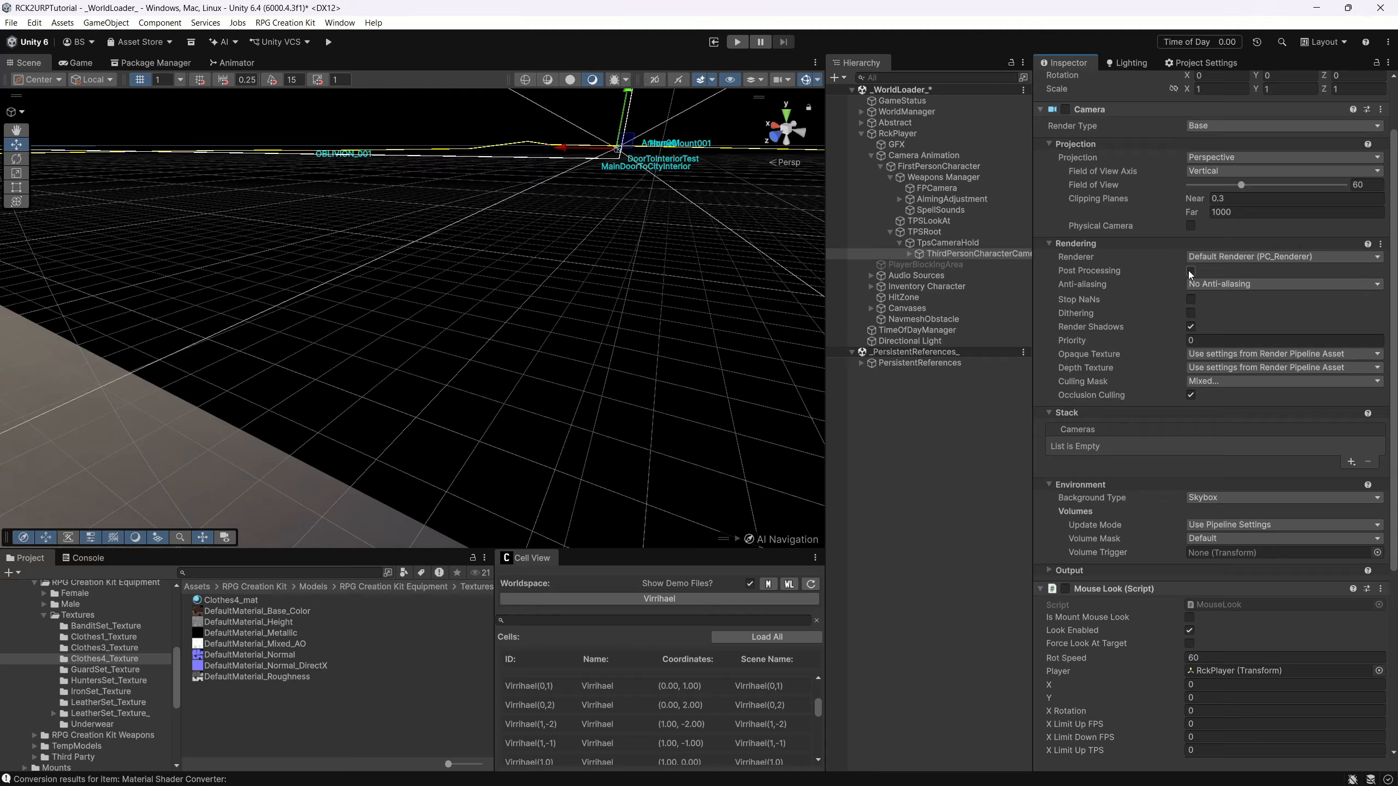
{"action": "left_click", "coordinate": [1210, 283]}
{"action": "left_click", "coordinate": [1219, 316]}
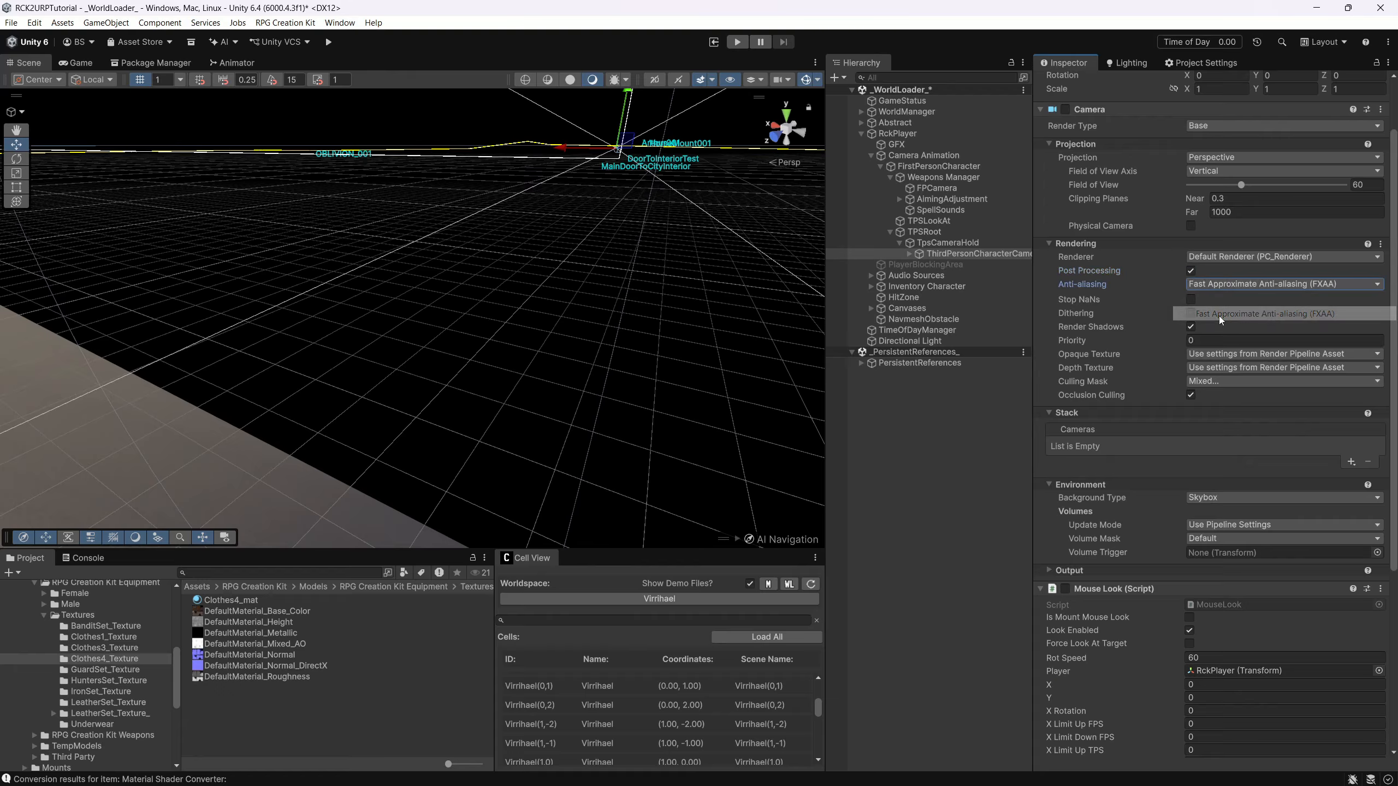
- Set ThirdPersonCharacterCamera's Volume Mask to PostProcessing only, excluding the Default layer
{"action": "scroll", "coordinate": [1145, 322], "scroll_direction": "down", "scroll_amount": 6}
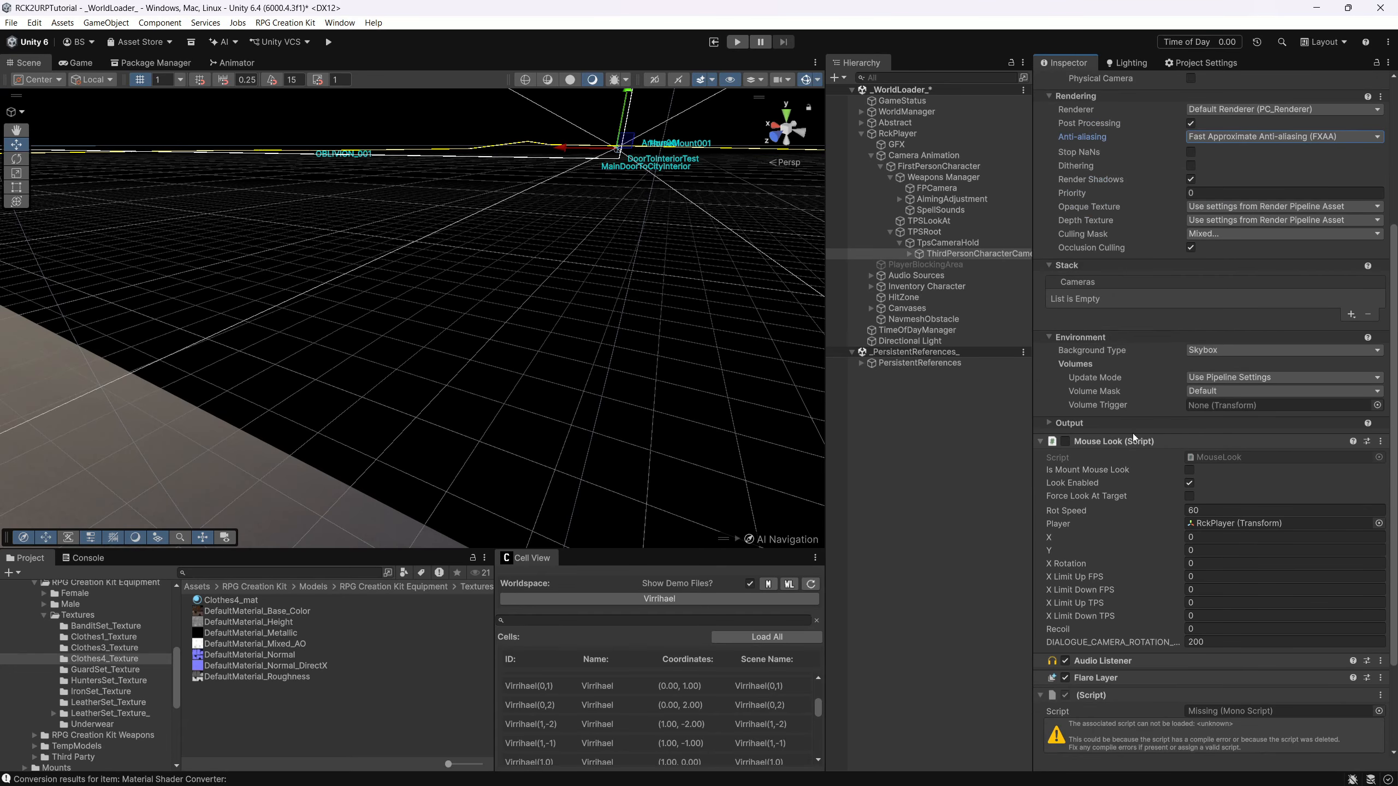
{"action": "left_click", "coordinate": [1217, 390]}
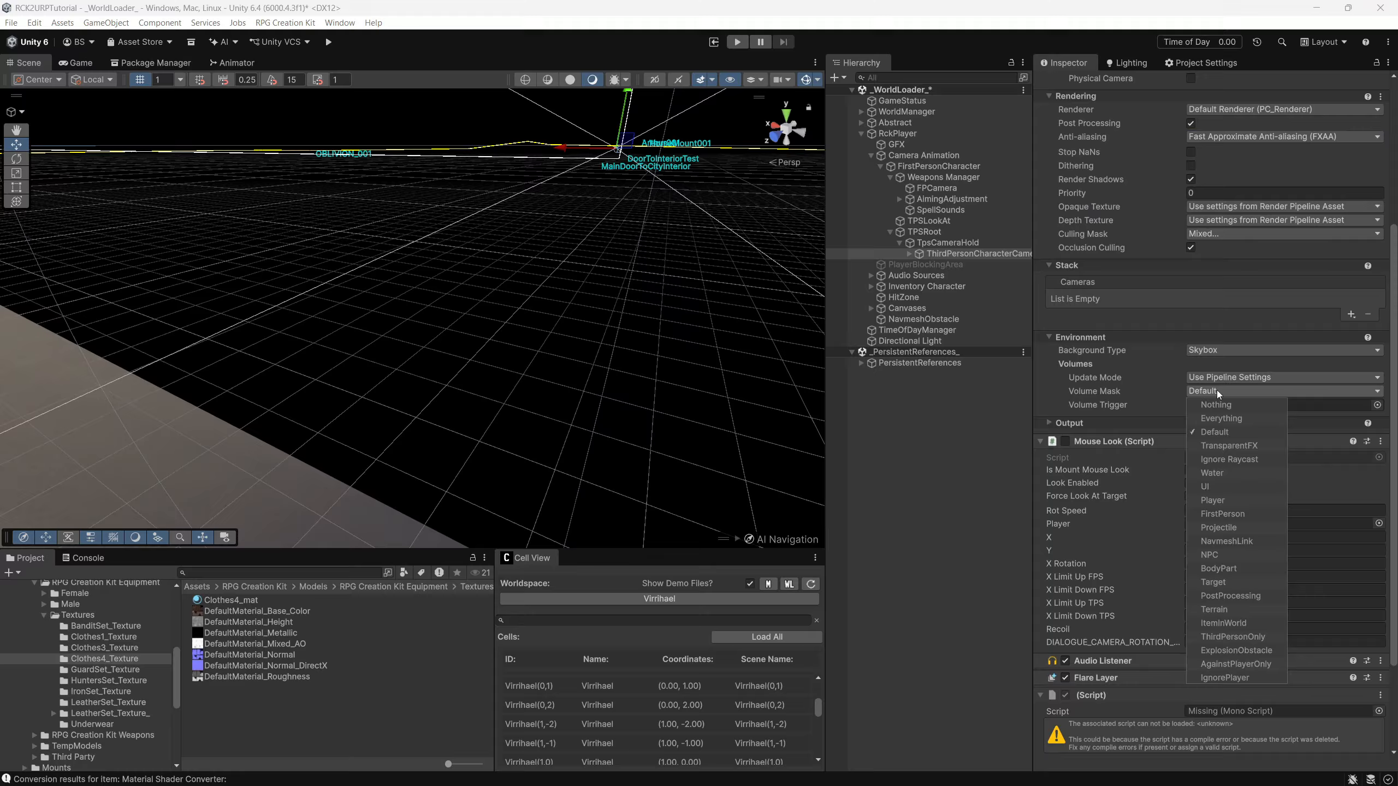
{"action": "left_click", "coordinate": [1215, 595]}
{"action": "left_click", "coordinate": [1219, 433]}
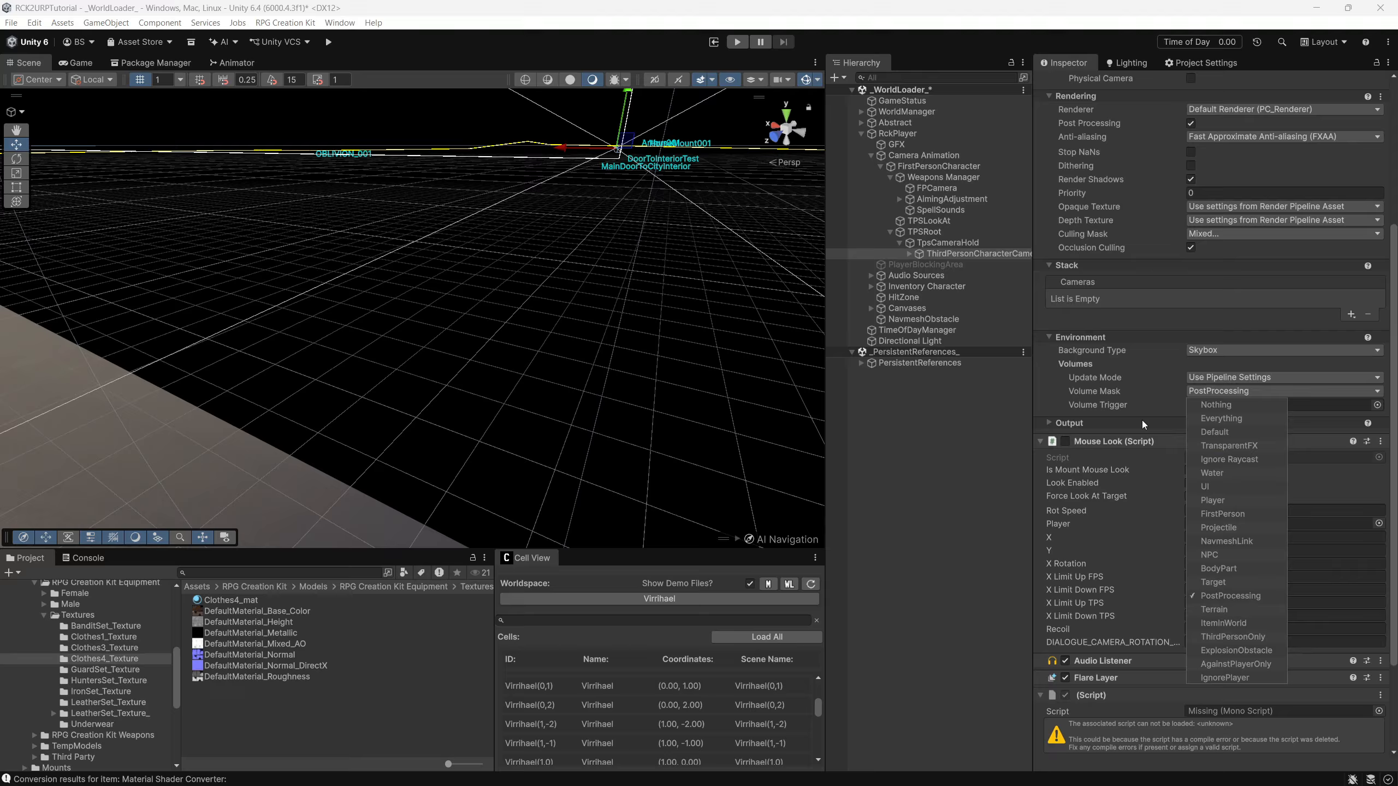
{"action": "left_click", "coordinate": [1041, 398]}
- Remove the two missing script components from ThirdPersonCharacterCamera
{"action": "scroll", "coordinate": [1154, 448], "scroll_direction": "down", "scroll_amount": 5}
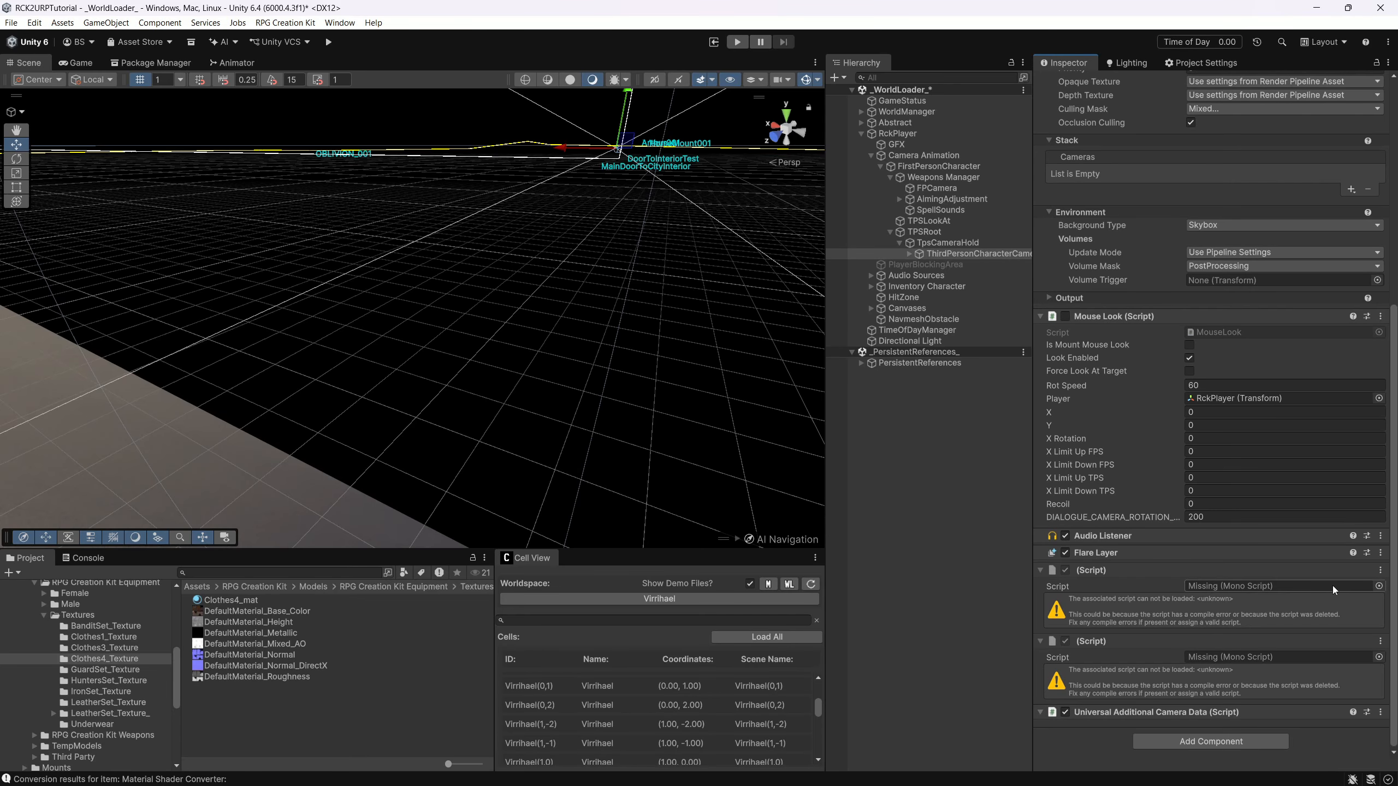
{"action": "left_click", "coordinate": [1382, 571]}
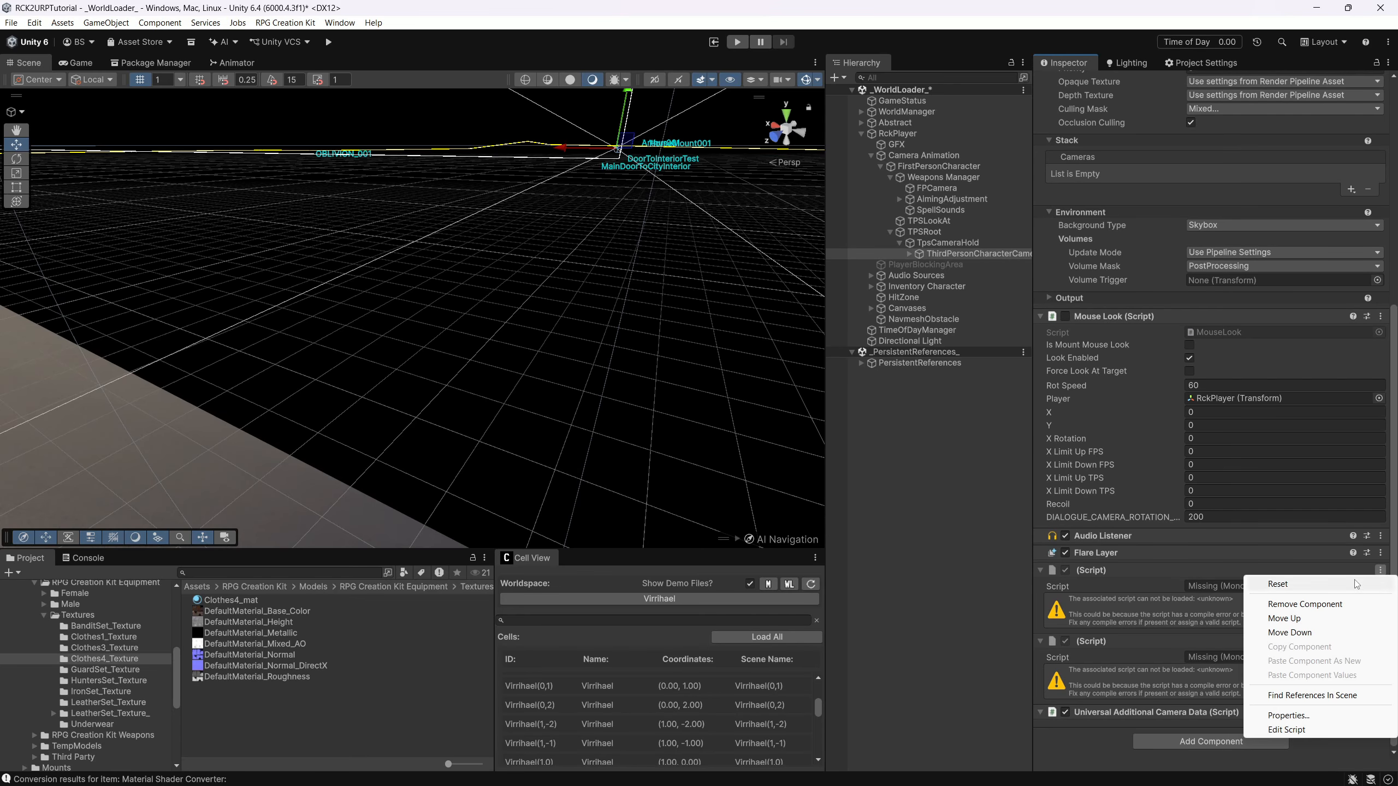
{"action": "left_click", "coordinate": [1330, 601]}
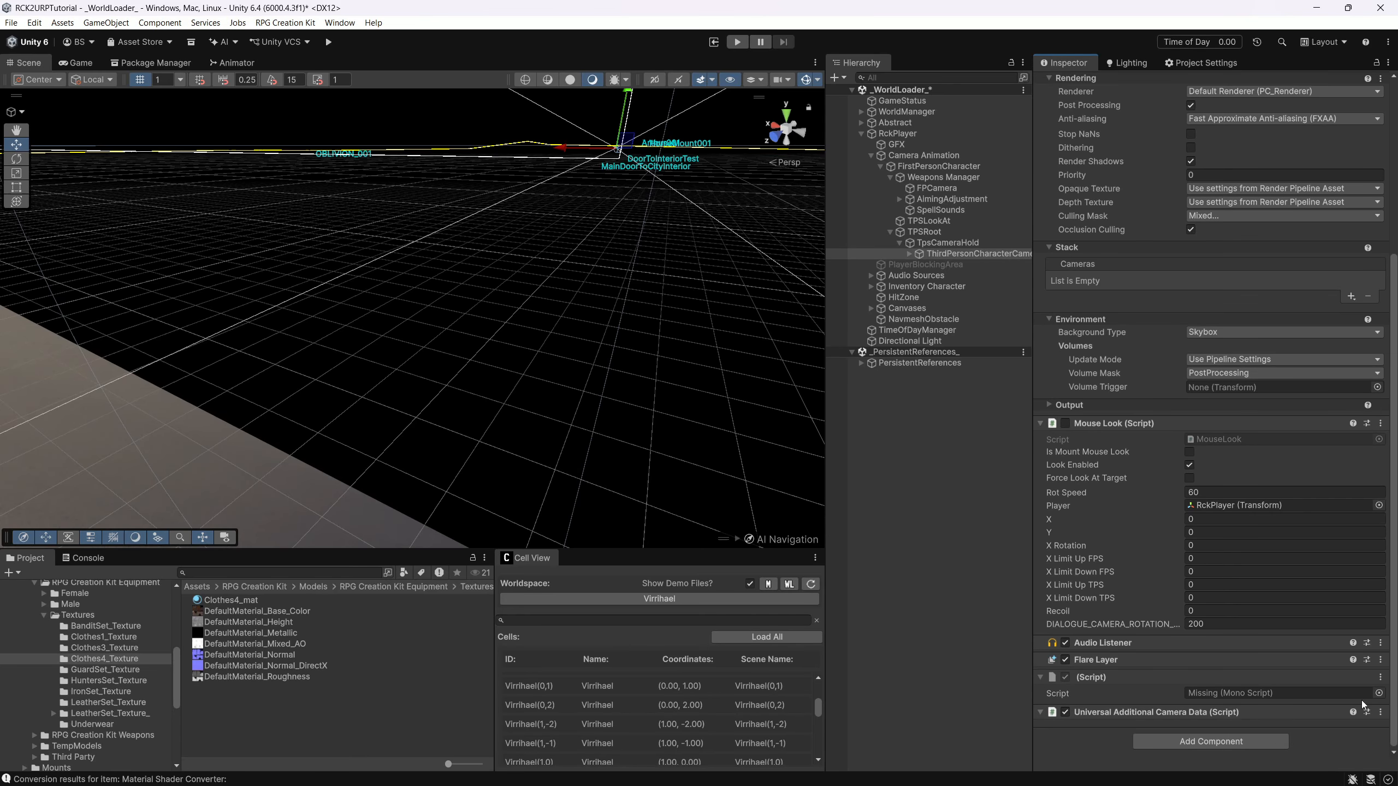
{"action": "left_click", "coordinate": [1382, 678]}
{"action": "left_click", "coordinate": [1304, 548]}
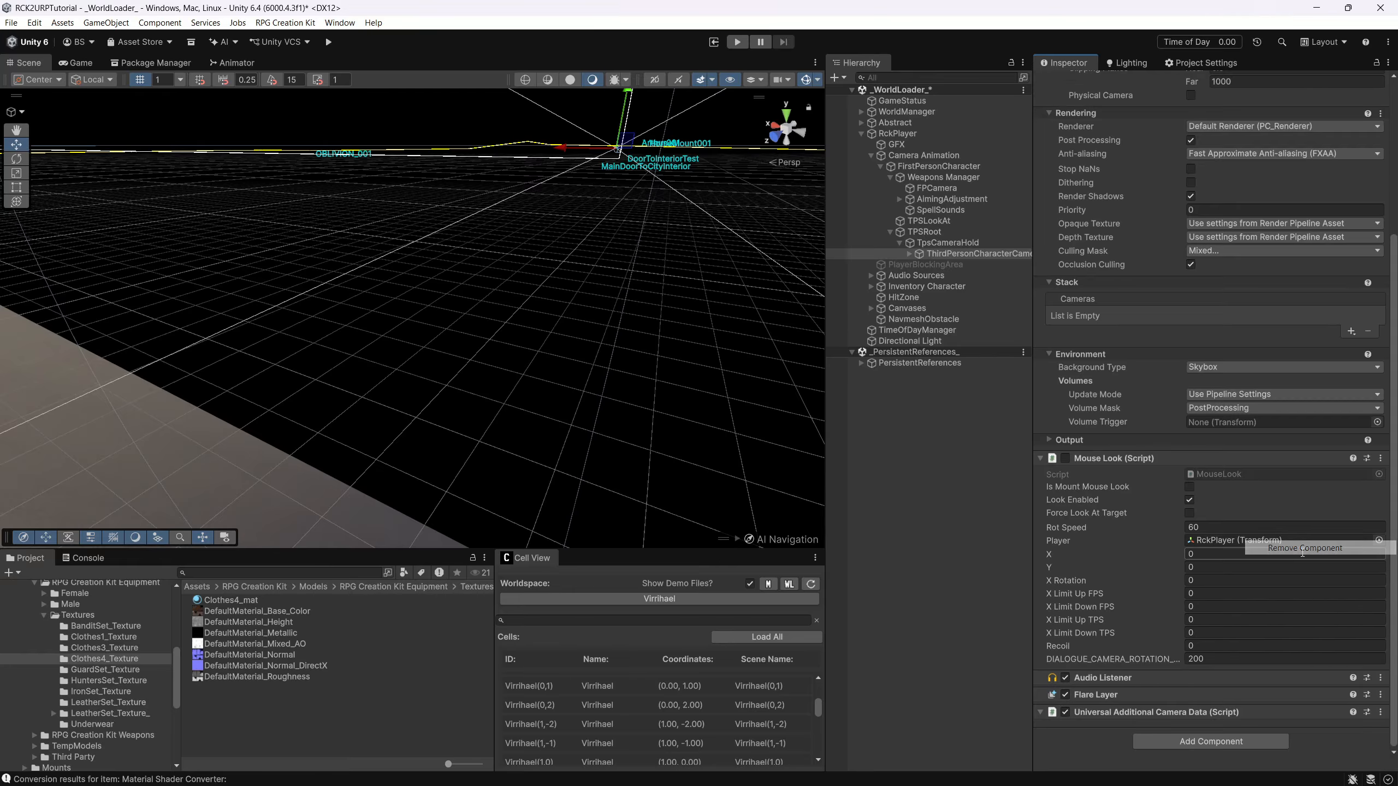
{"action": "scroll", "coordinate": [1079, 436], "scroll_direction": "up", "scroll_amount": 6}
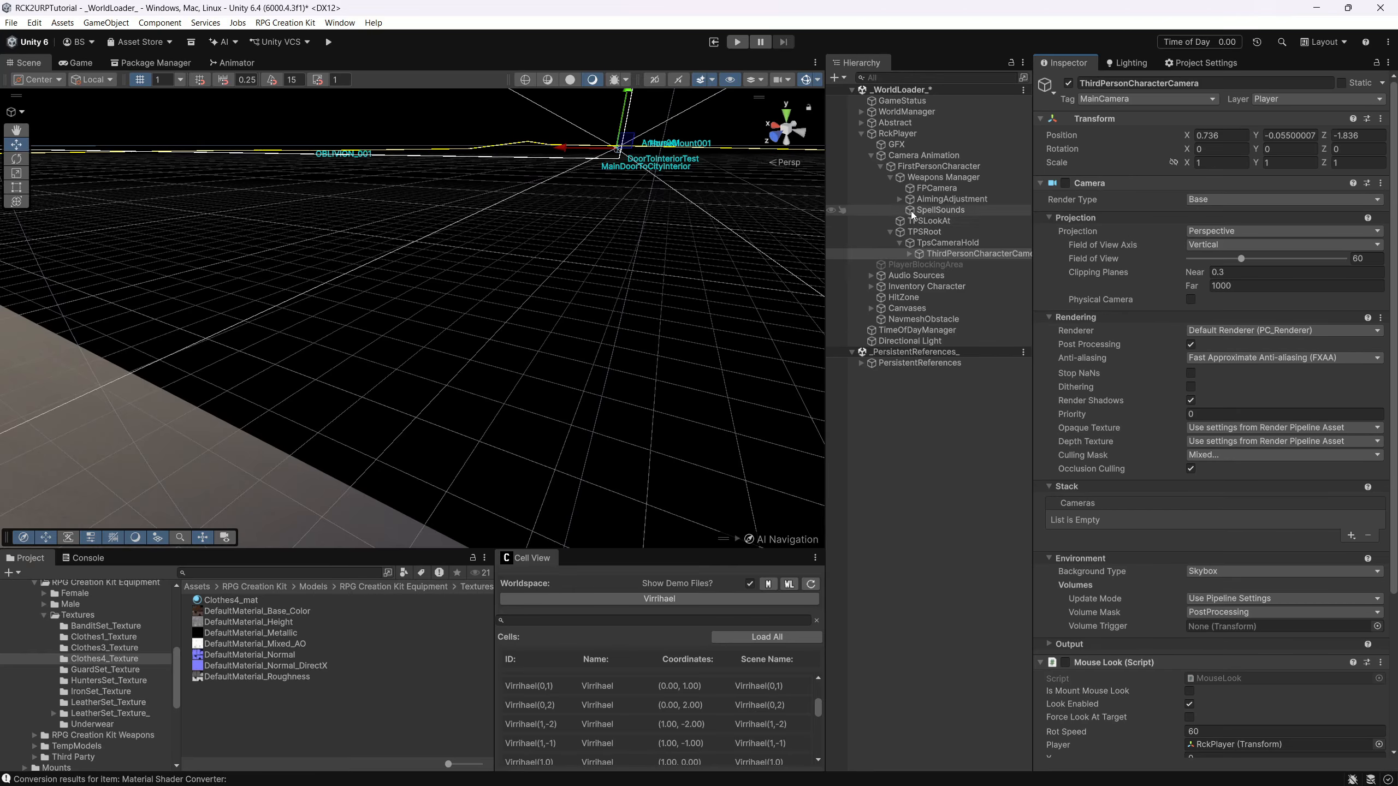
- Collapse RckPlayer and create a Global Volume object in the _WorldLoader_ scene, keeping its default name
{"action": "left_click", "coordinate": [862, 133]}
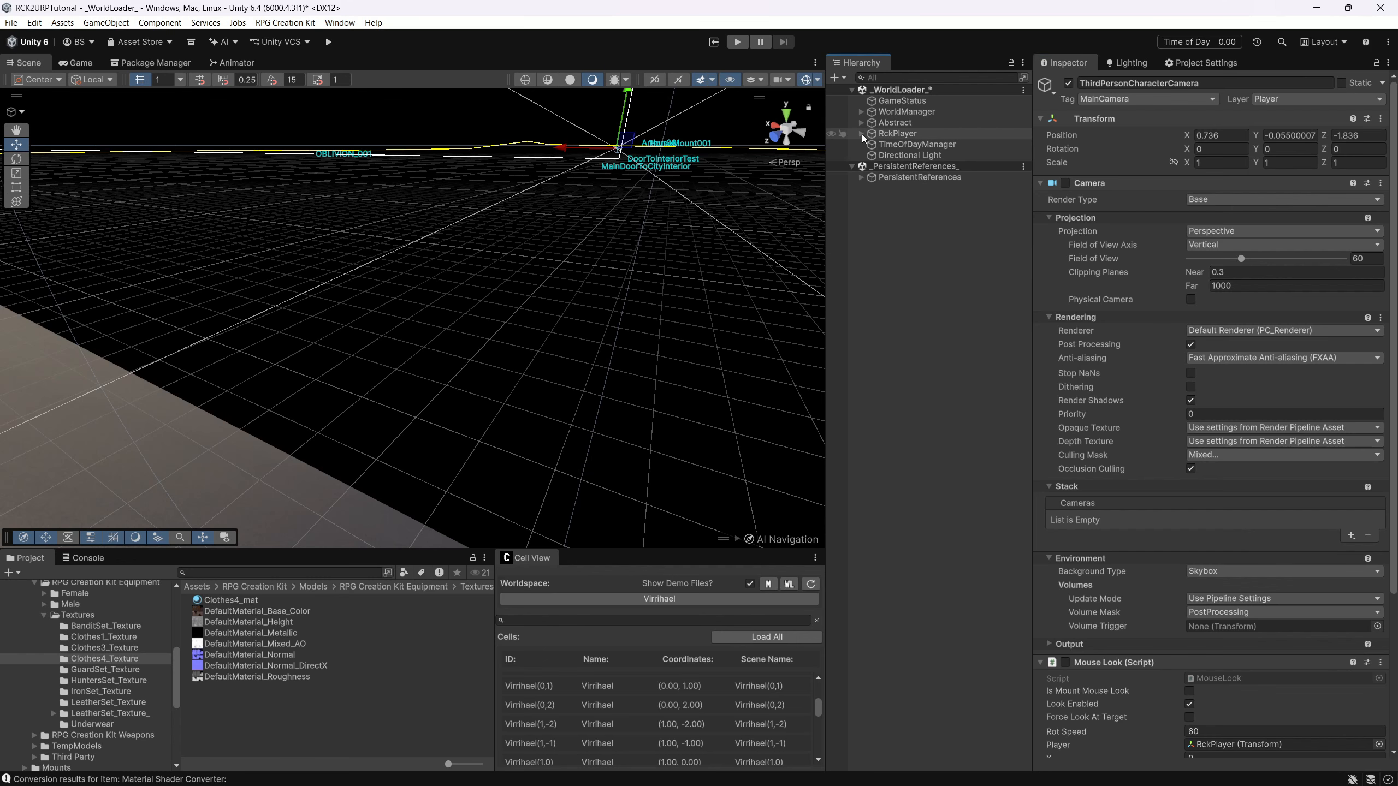
{"action": "right_click", "coordinate": [903, 91]}
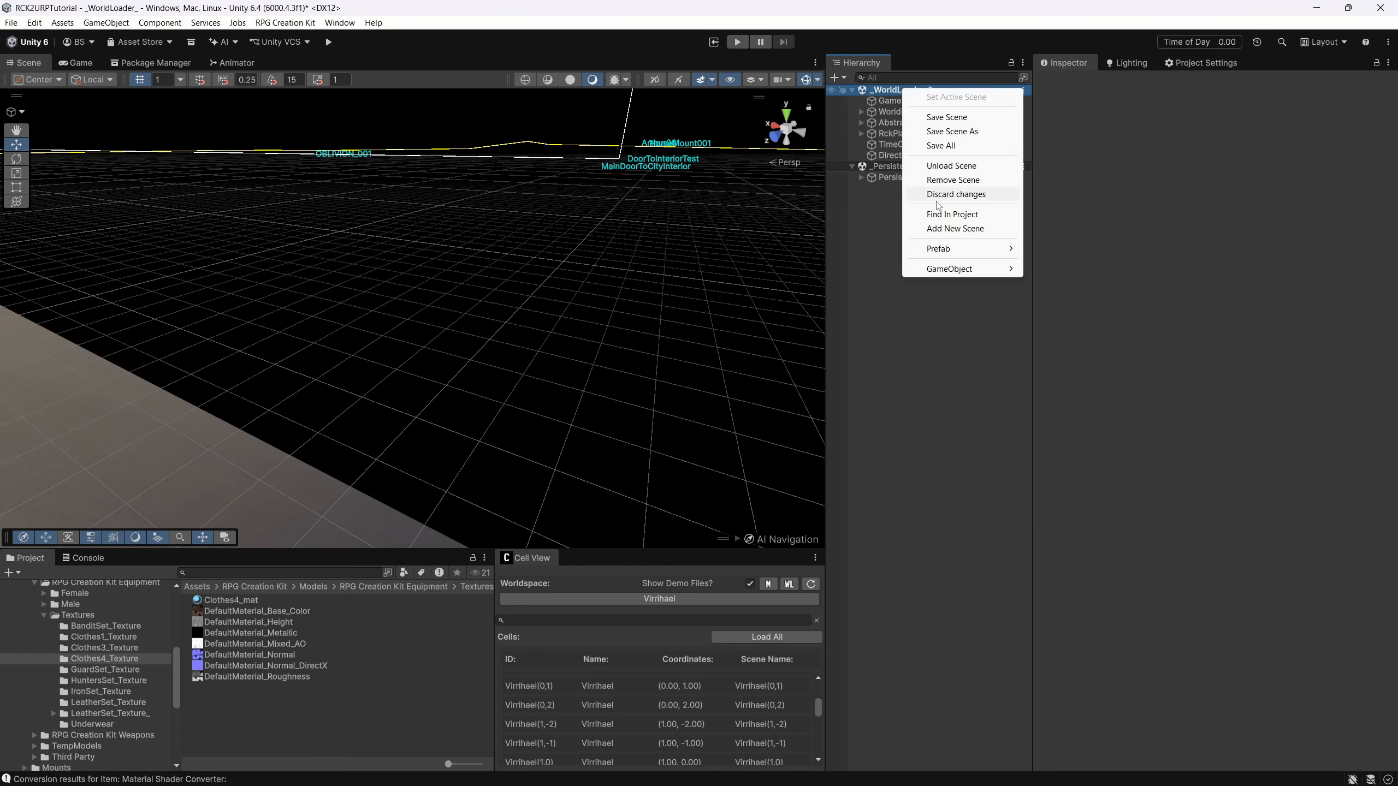
{"action": "mouse_move", "coordinate": [948, 269]}
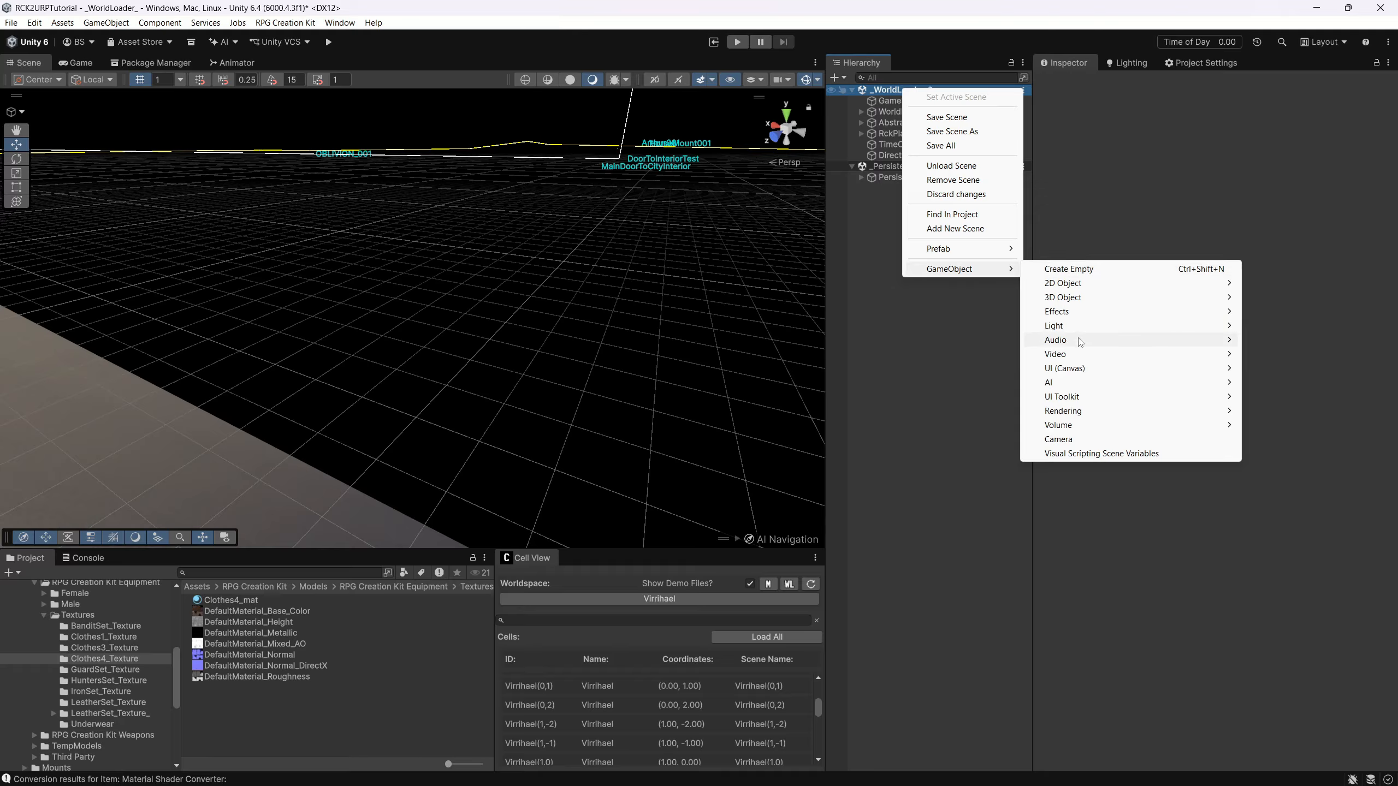
{"action": "mouse_move", "coordinate": [1080, 428]}
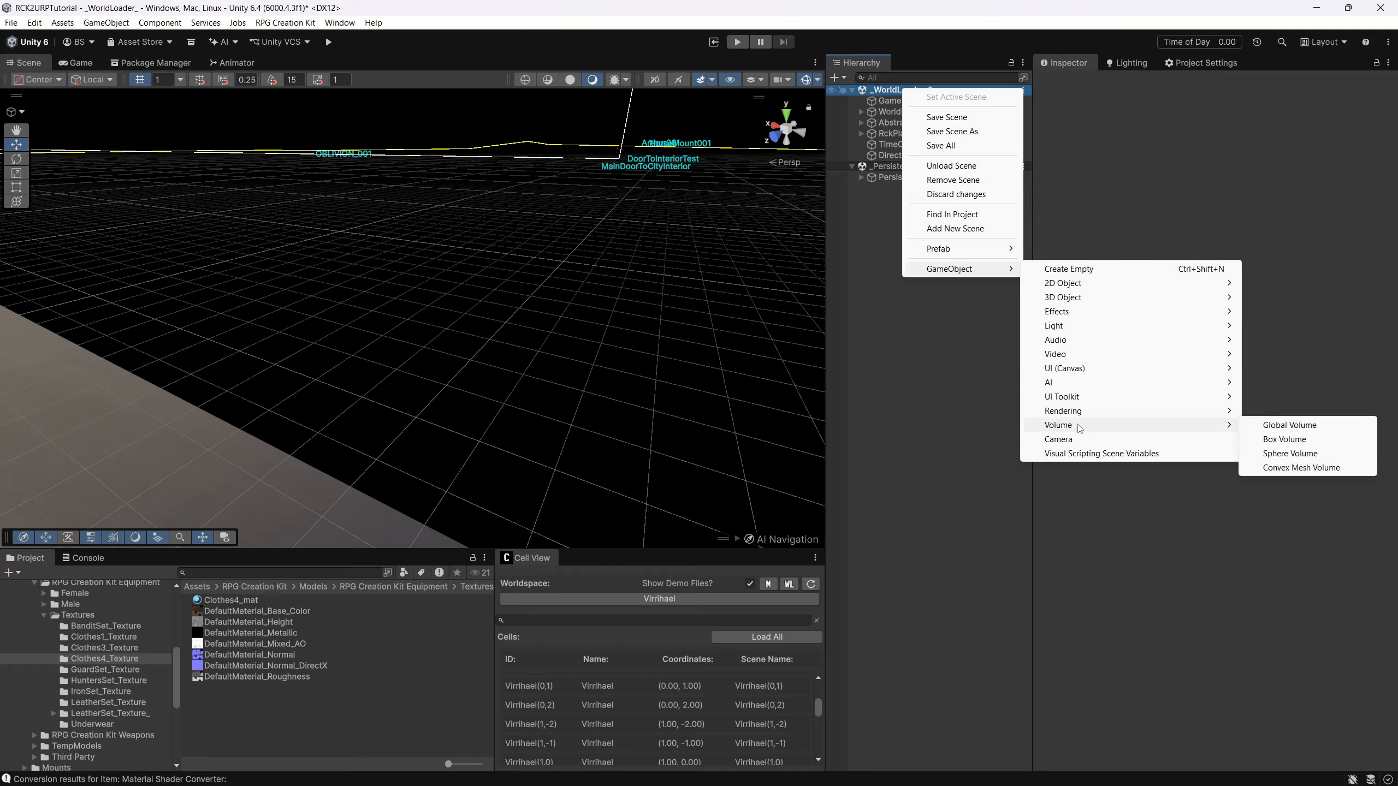
{"action": "left_click", "coordinate": [1282, 425]}
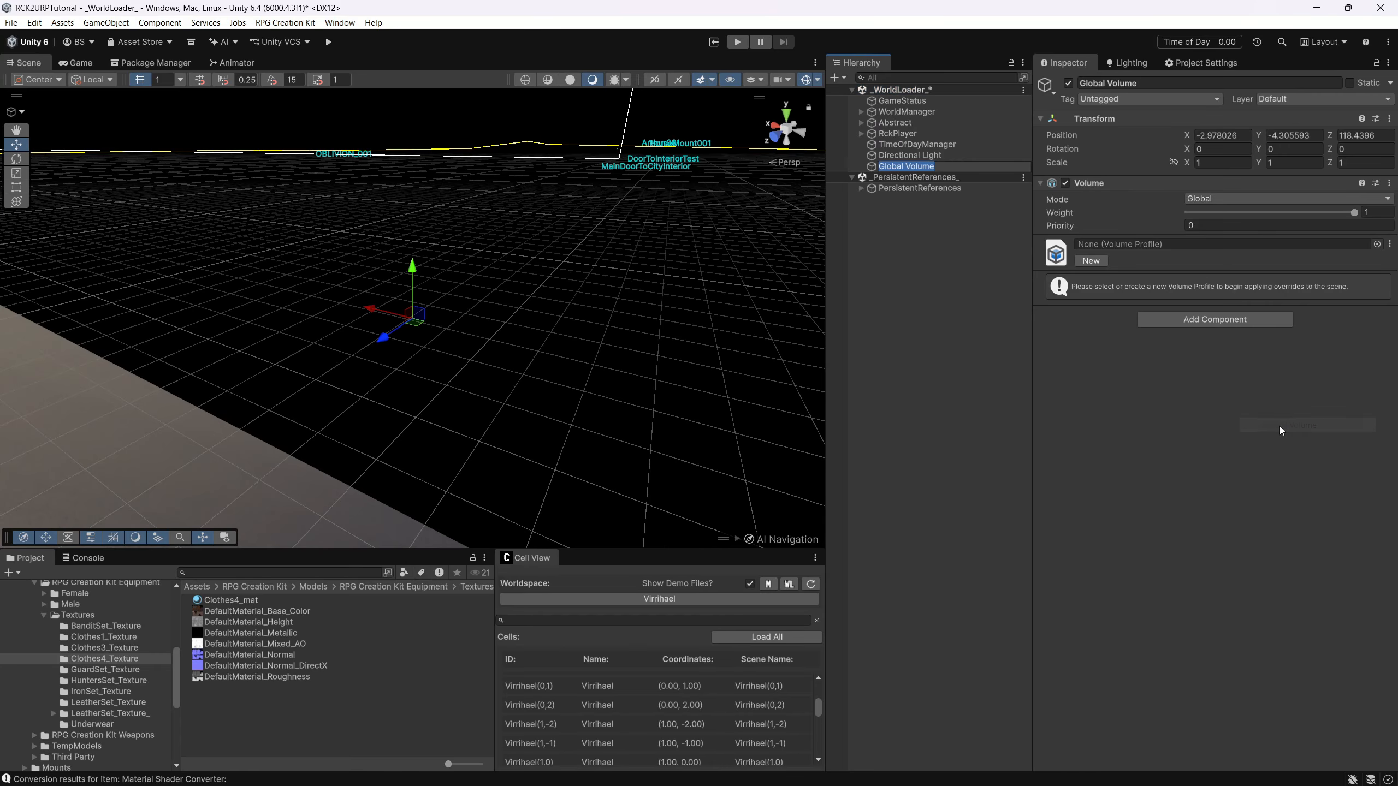
{"action": "left_click", "coordinate": [953, 280]}
{"action": "left_click", "coordinate": [904, 165]}
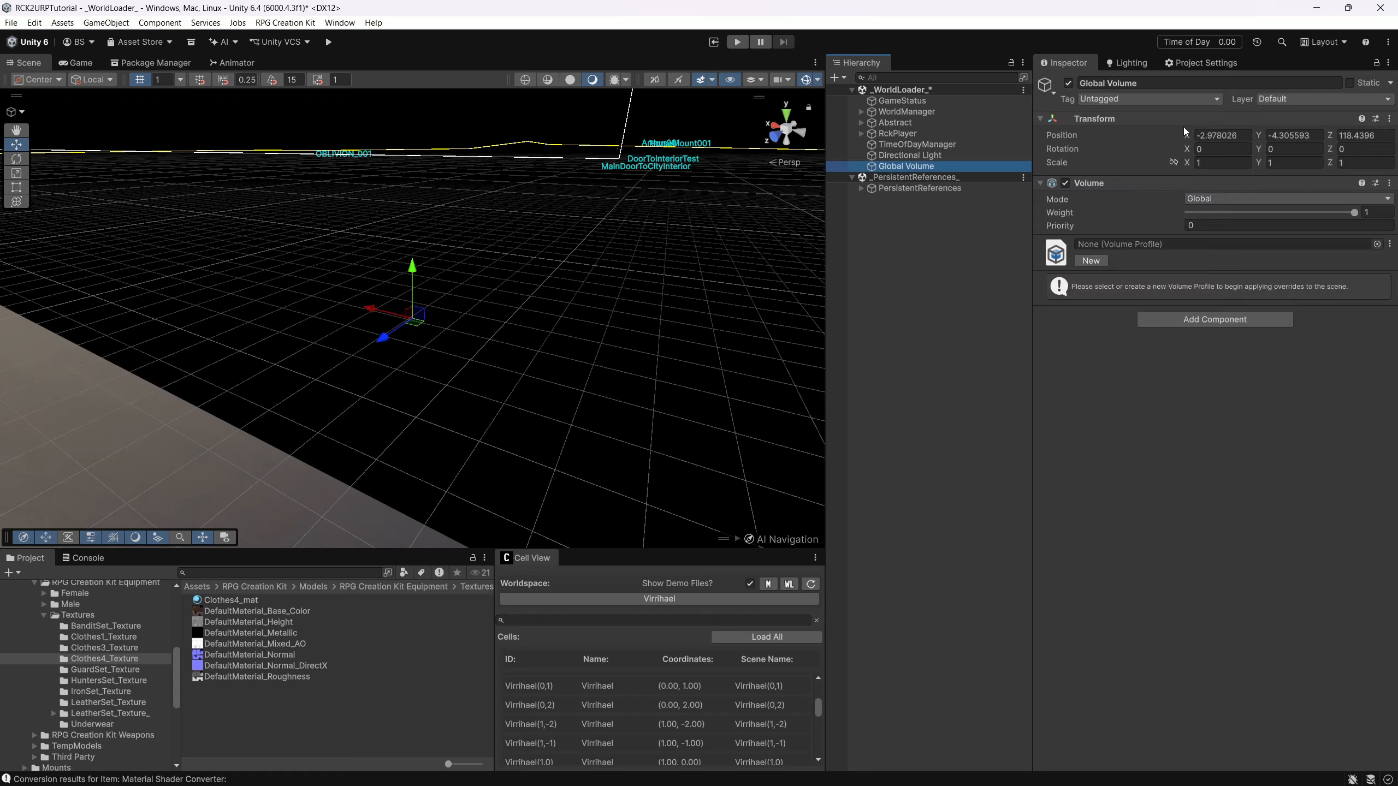
- Set the Global Volume's layer to PostProcessing and reset its Transform
{"action": "left_click", "coordinate": [1302, 99]}
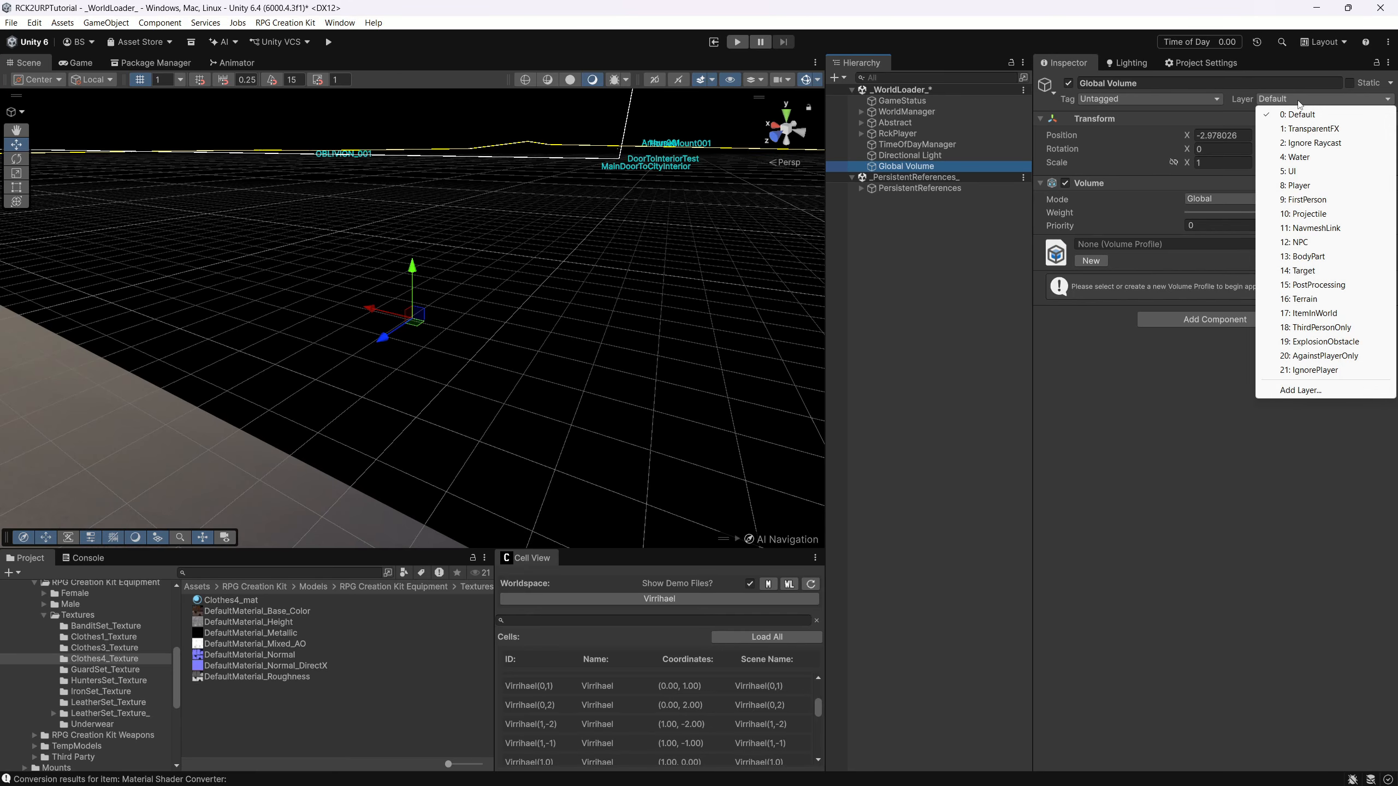
{"action": "left_click", "coordinate": [1314, 284]}
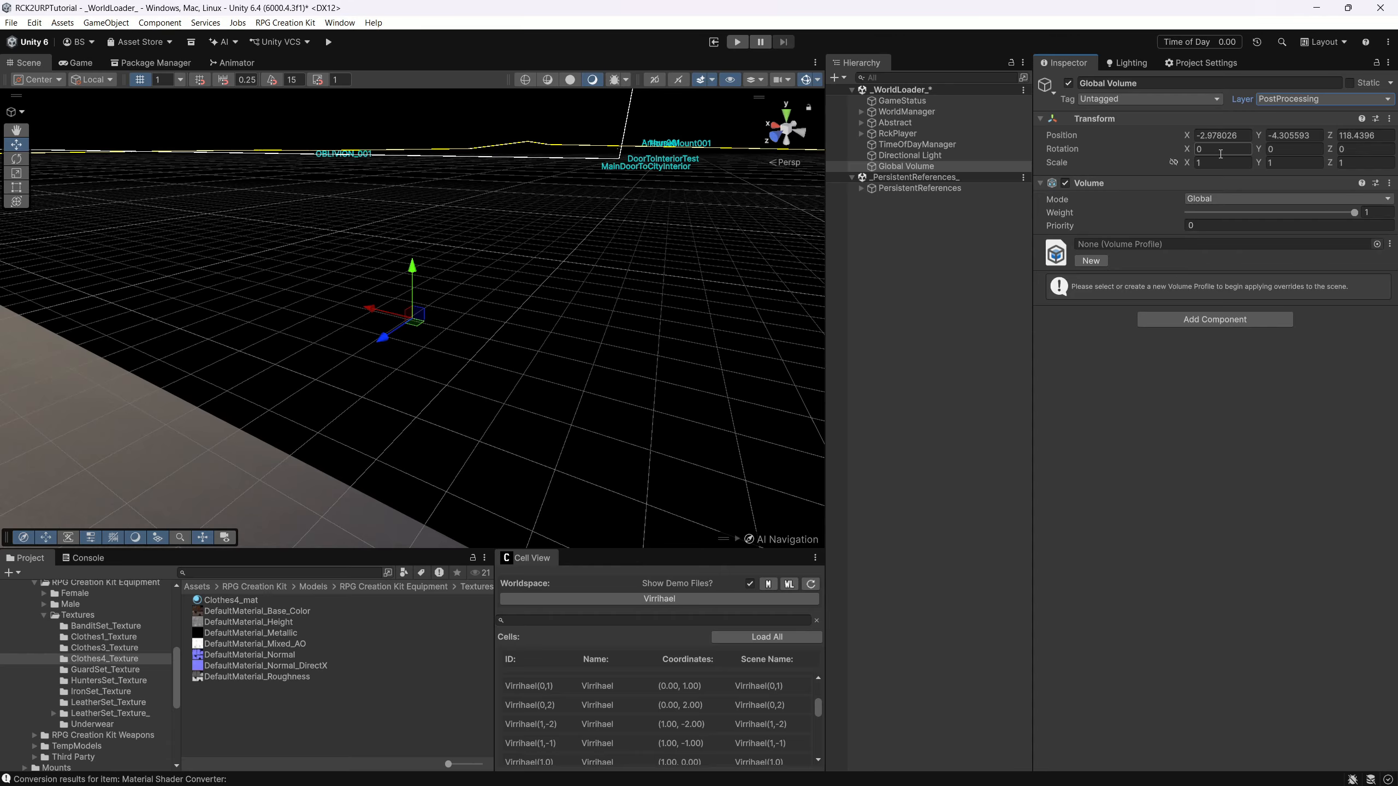
{"action": "left_click", "coordinate": [1391, 119]}
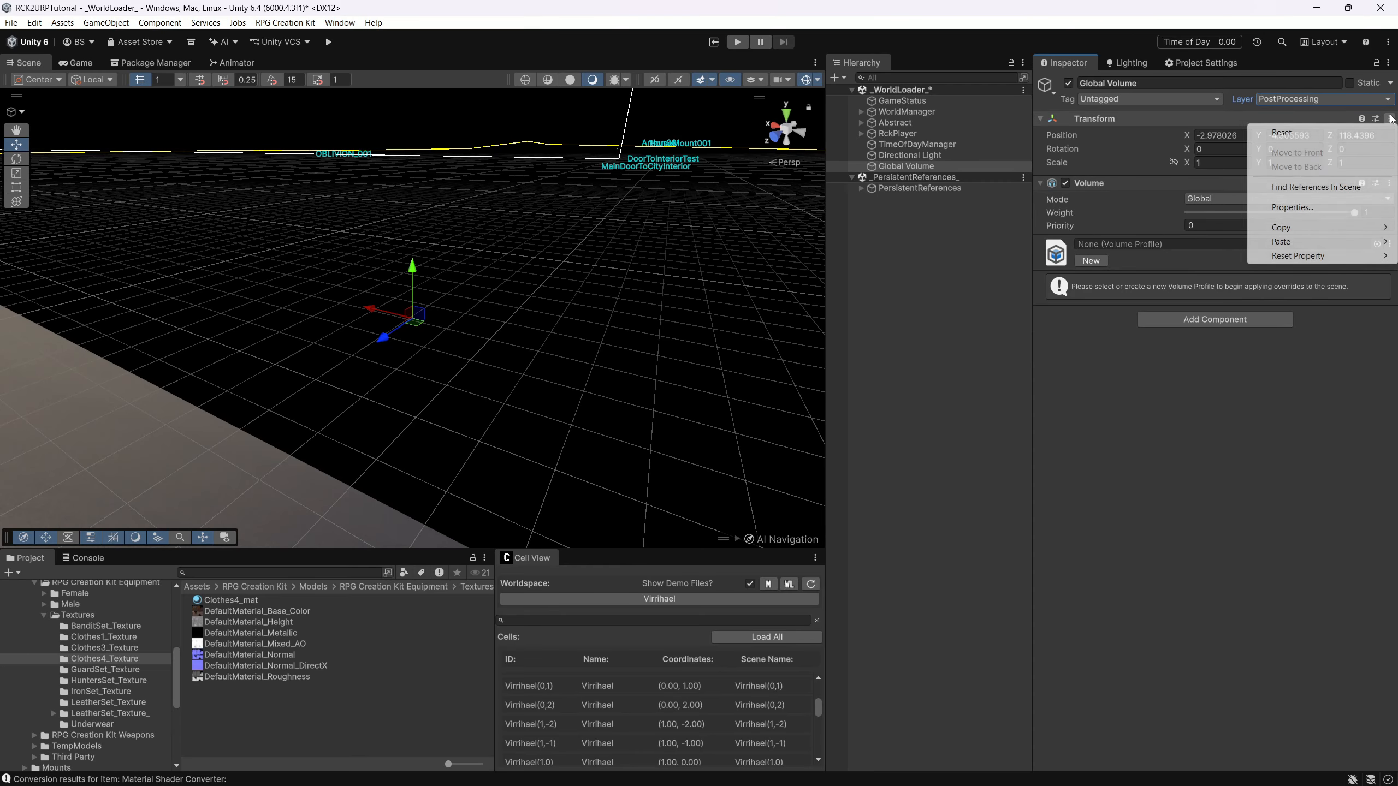
{"action": "left_click", "coordinate": [1323, 135]}
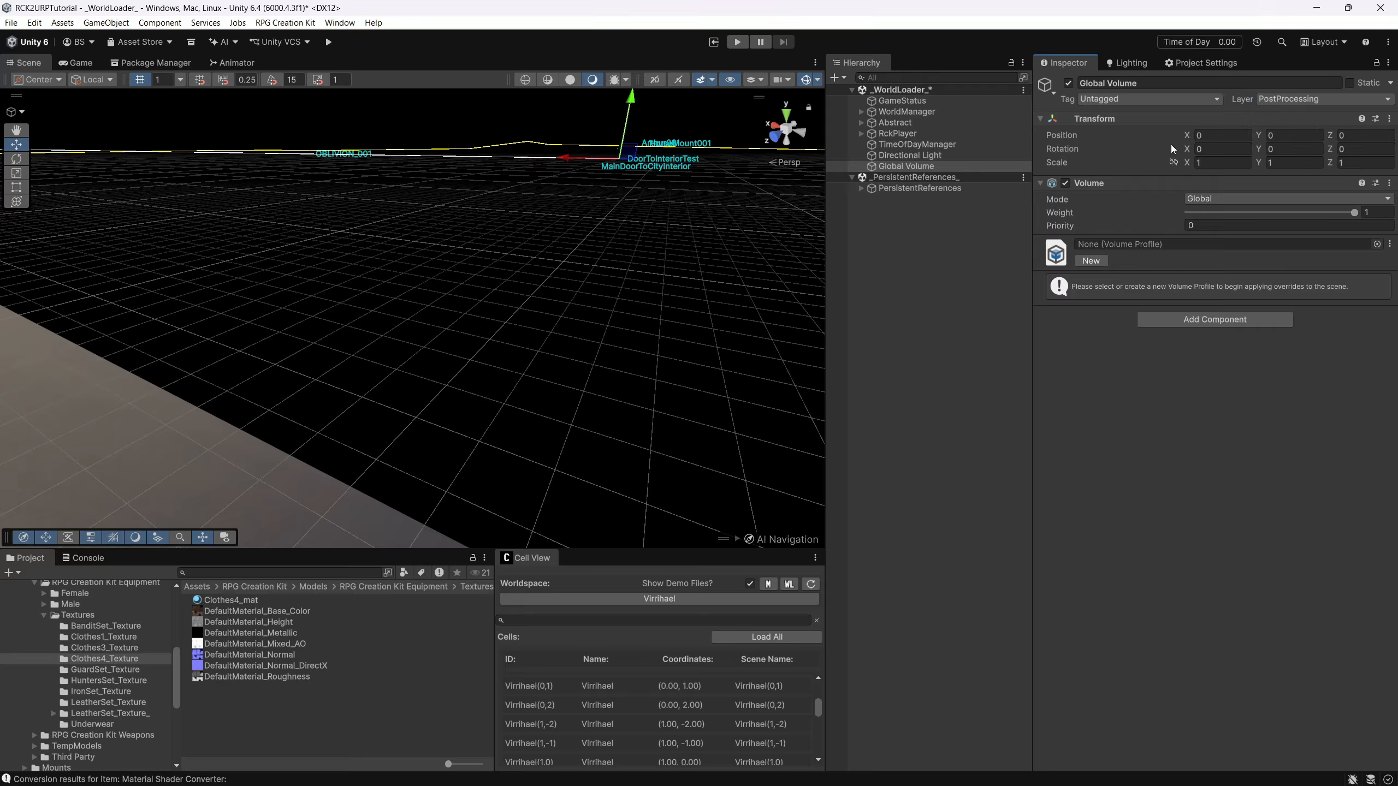
- Assign DefaultVolumeProfile to the Global Volume, review its overrides, and save the _WorldLoader_ scene
{"action": "mouse_move", "coordinate": [1075, 205]}
{"action": "left_click", "coordinate": [1377, 245]}
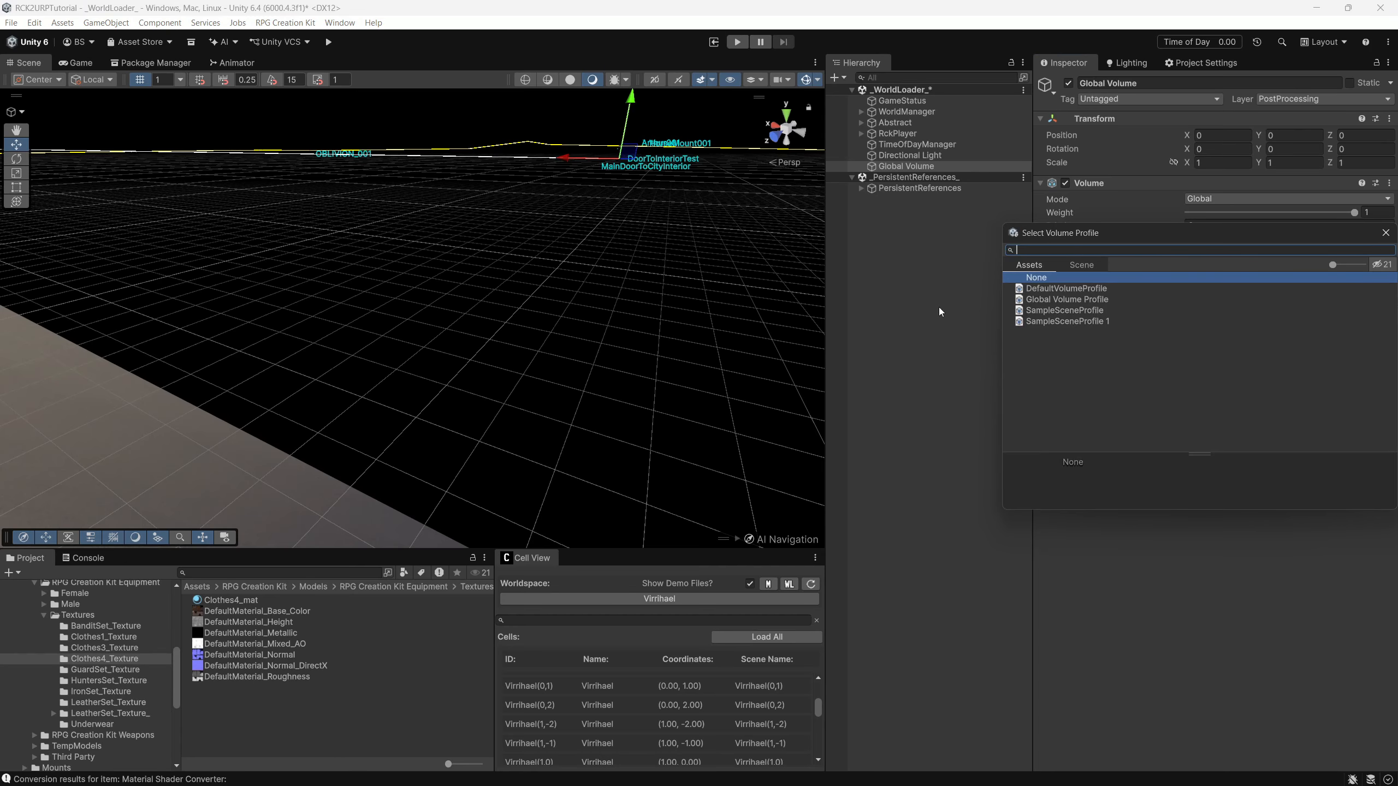
{"action": "left_click", "coordinate": [1077, 293]}
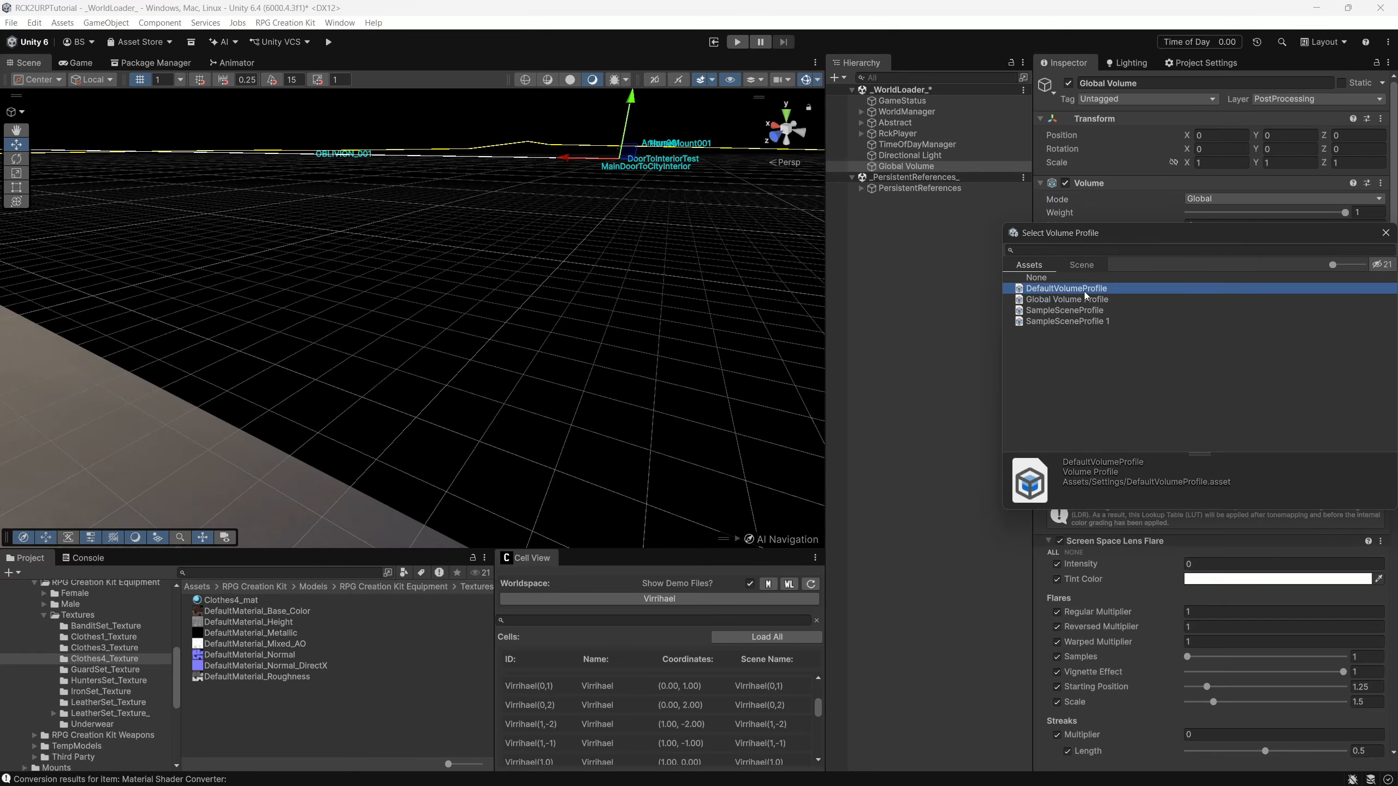
{"action": "double_click", "coordinate": [1083, 290]}
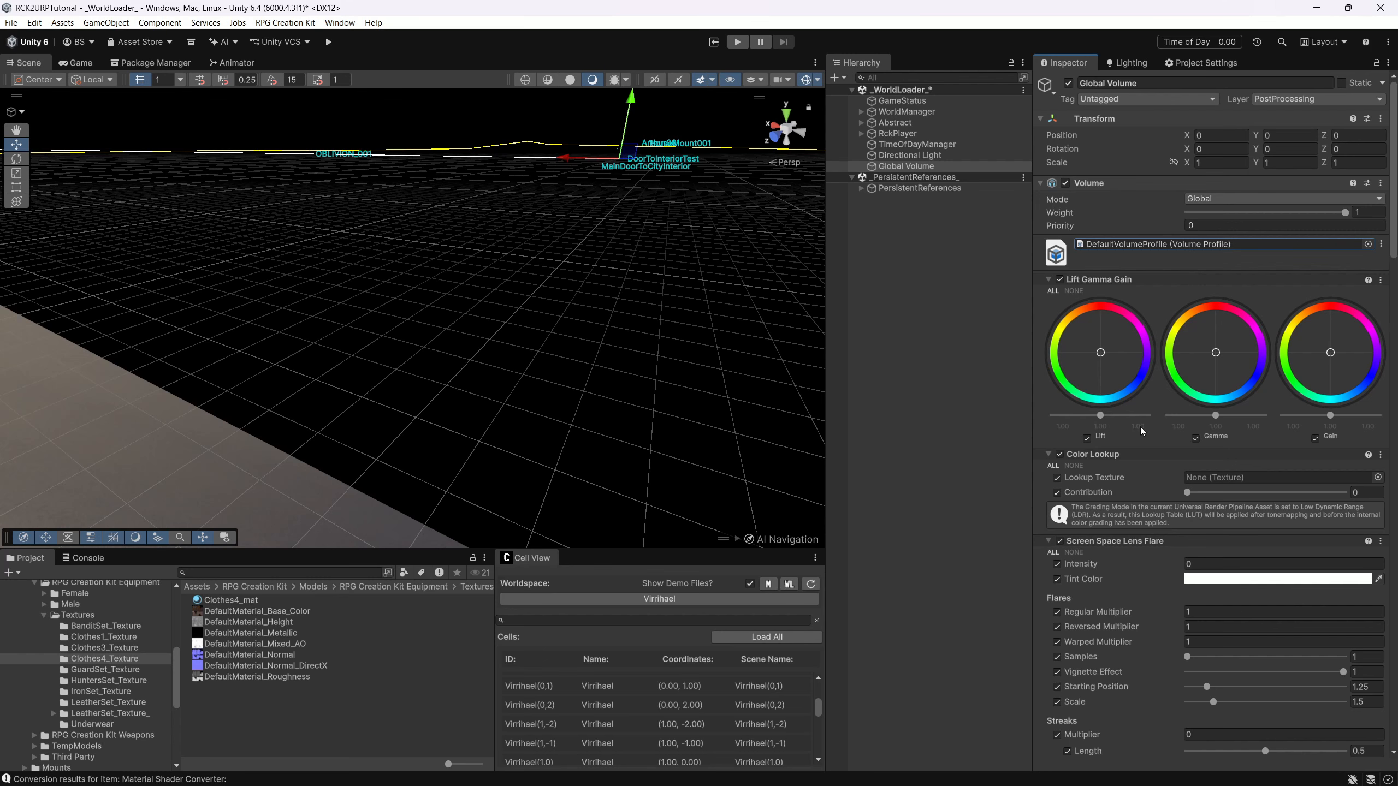
{"action": "scroll", "coordinate": [1116, 454], "scroll_direction": "down", "scroll_amount": 6}
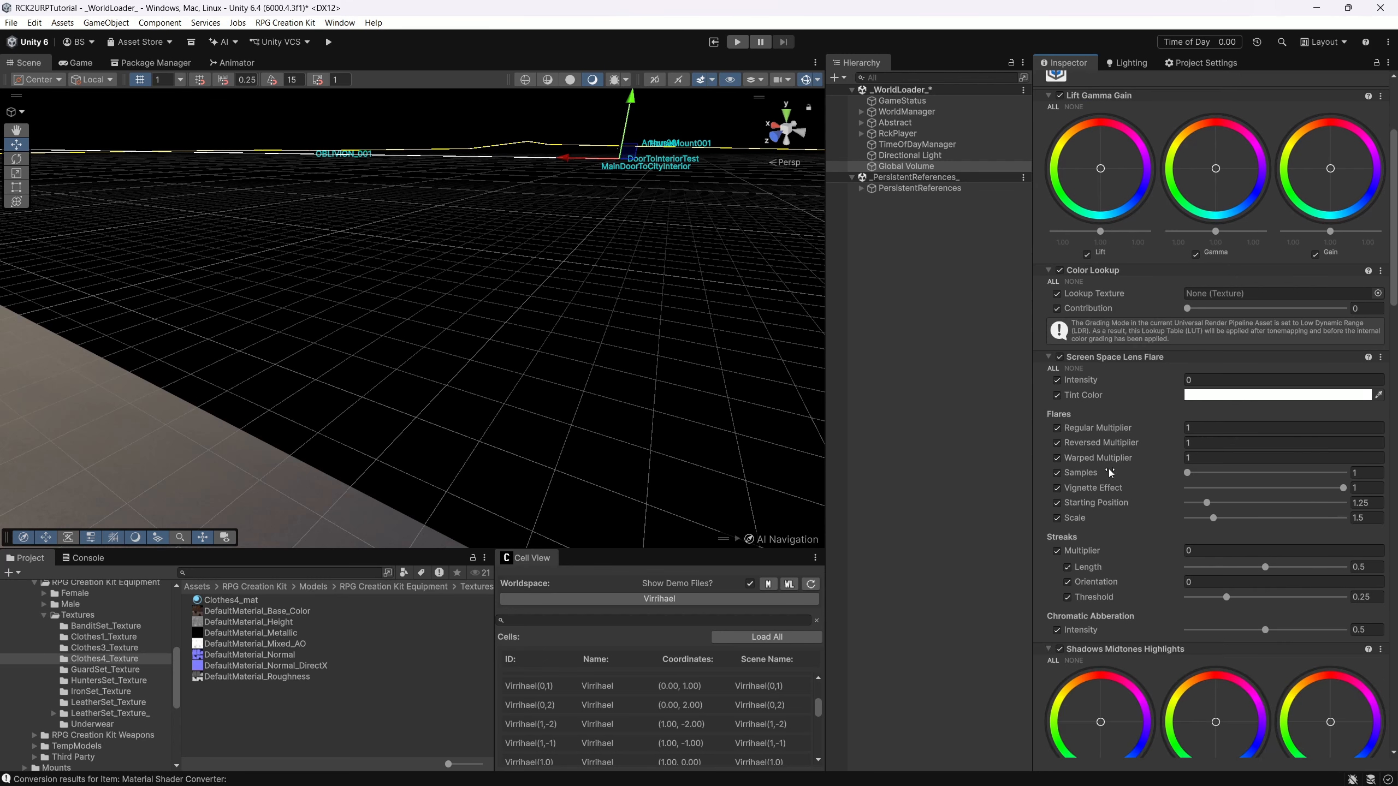
{"action": "scroll", "coordinate": [1122, 599], "scroll_direction": "down", "scroll_amount": 8}
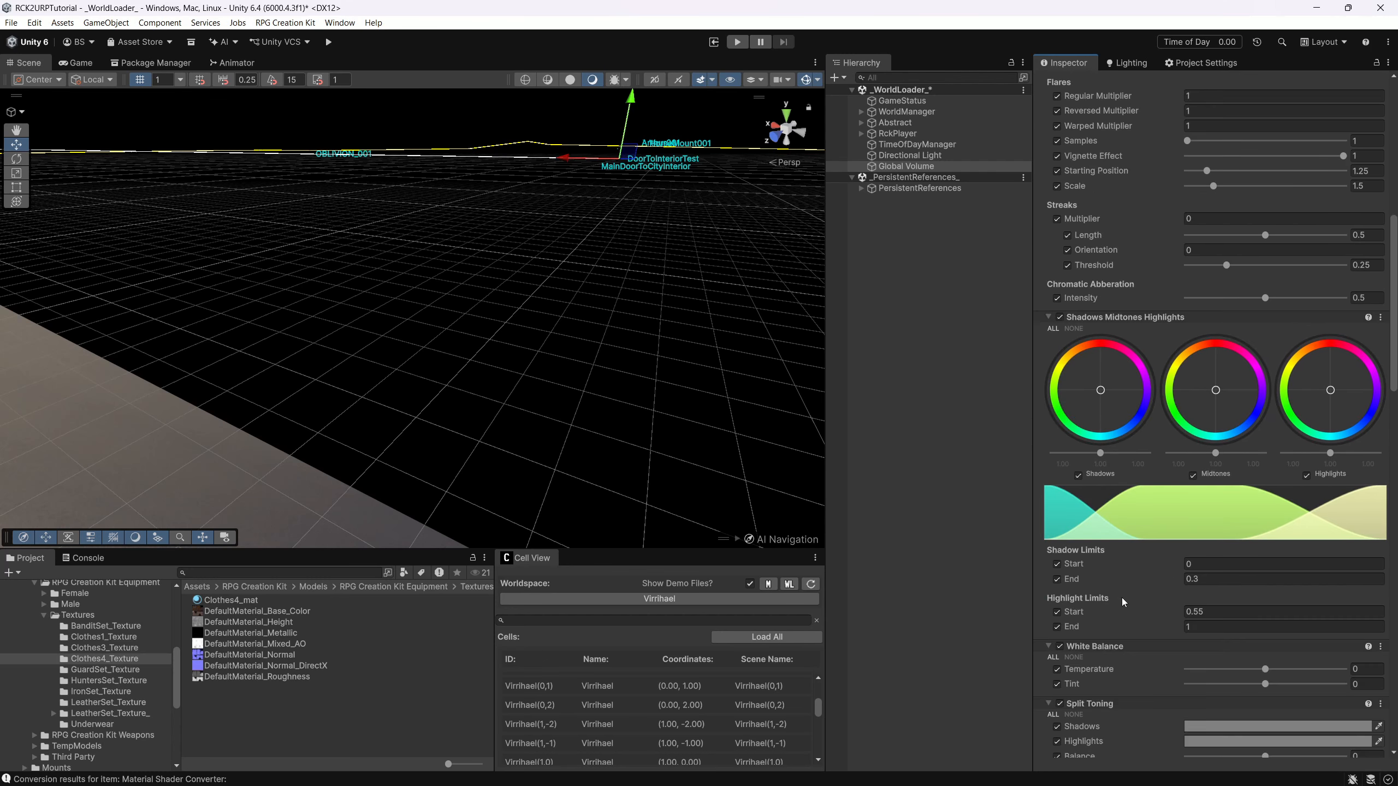
{"action": "scroll", "coordinate": [1122, 597], "scroll_direction": "up", "scroll_amount": 11}
{"action": "scroll", "coordinate": [1122, 598], "scroll_direction": "up", "scroll_amount": 4}
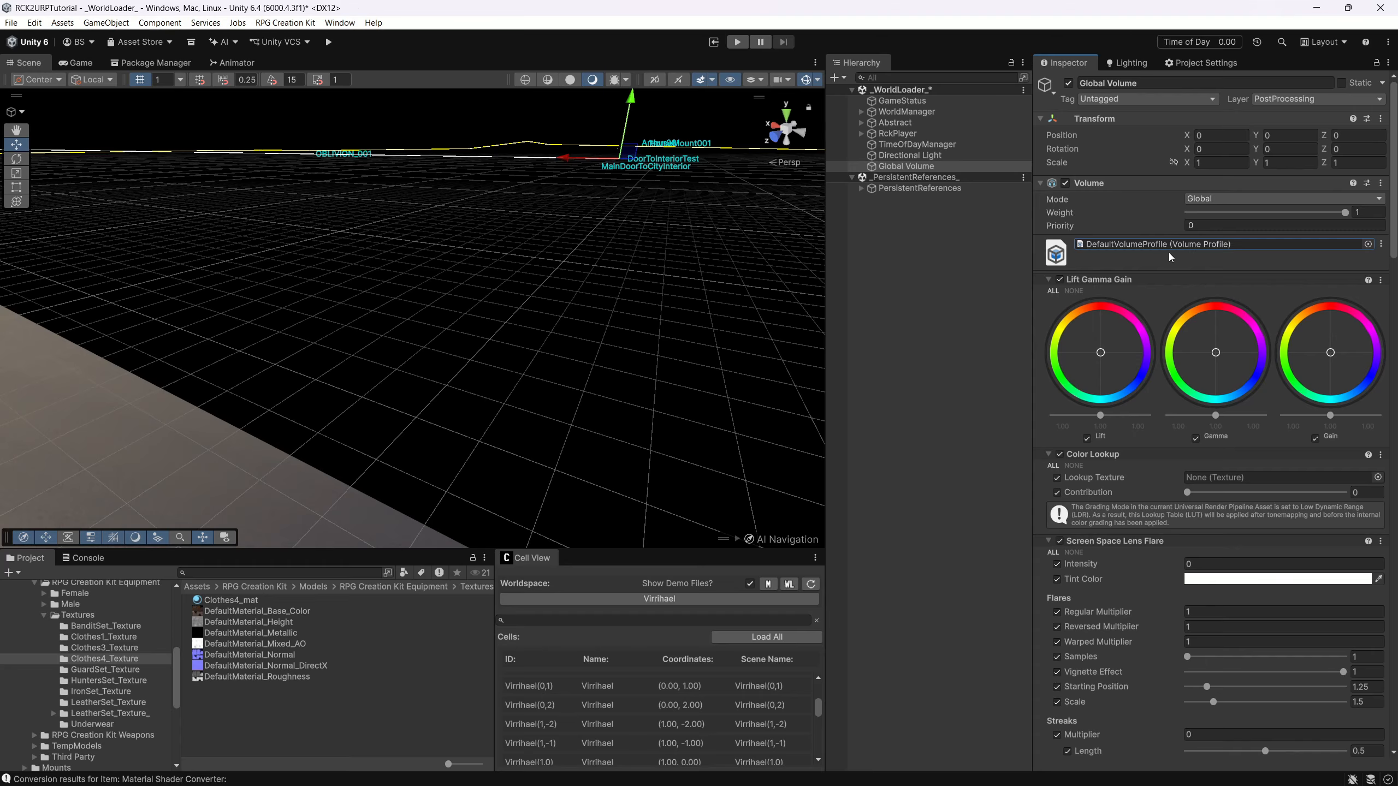
{"action": "left_click", "coordinate": [917, 166]}
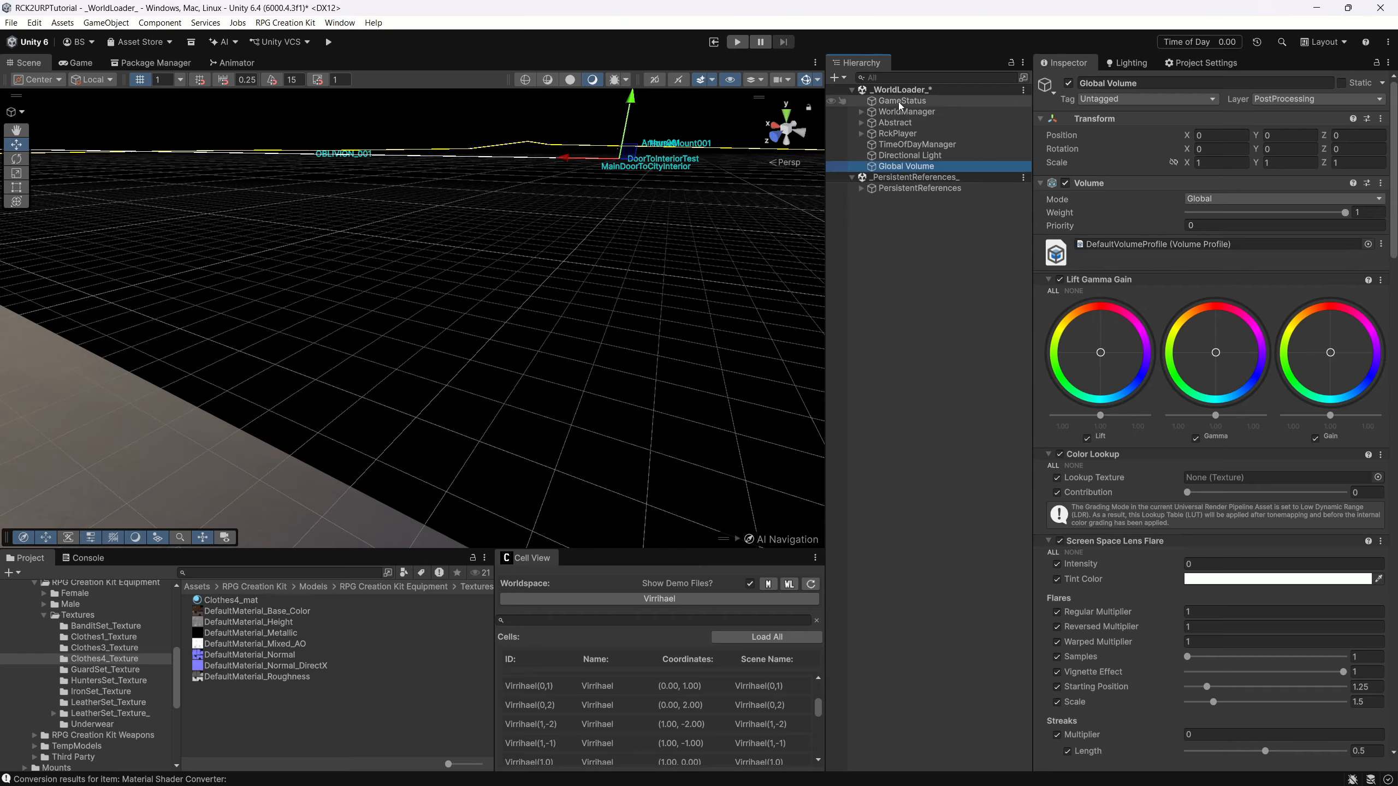
{"action": "left_click", "coordinate": [926, 267]}
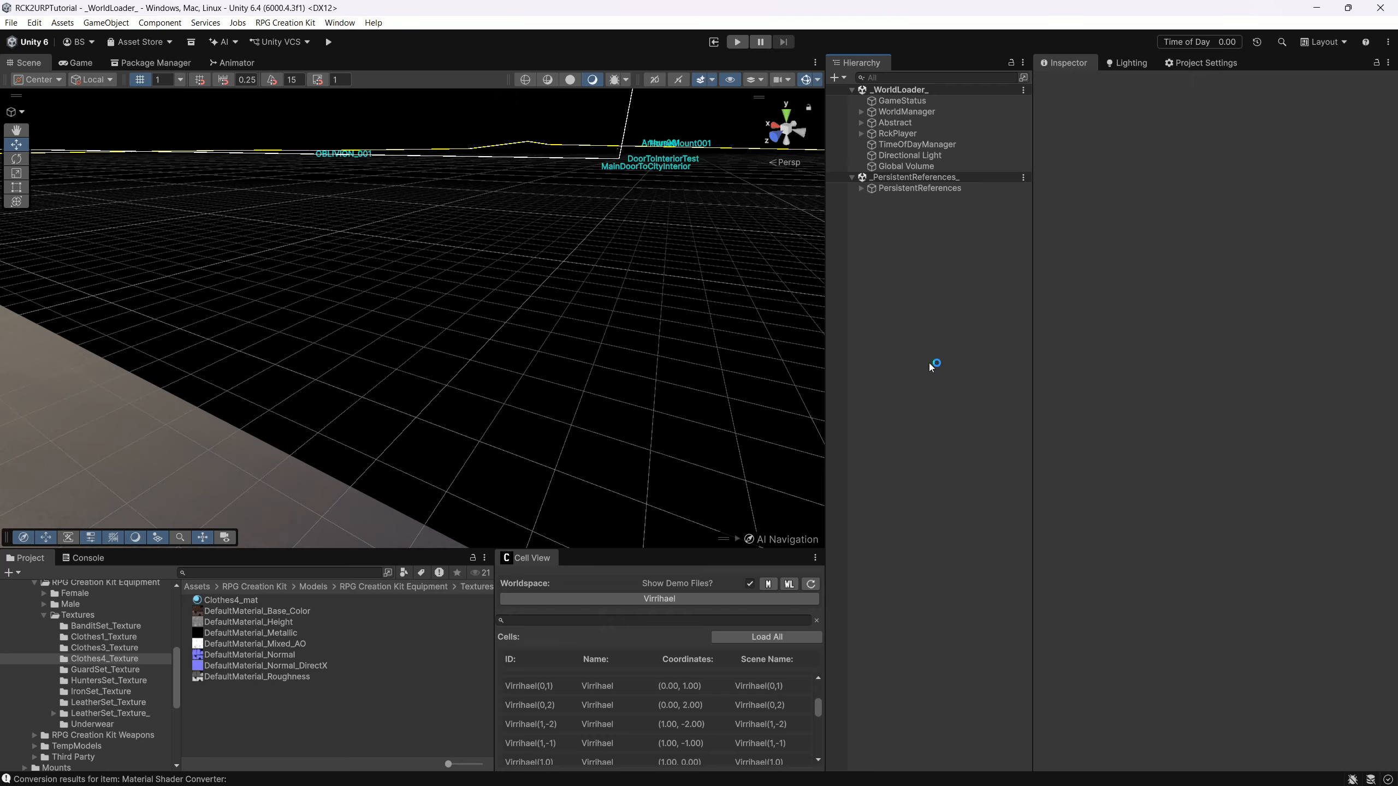
- Load the _MainMenu_ scene and run it briefly to check the menu character's materials
{"action": "left_click", "coordinate": [769, 585]}
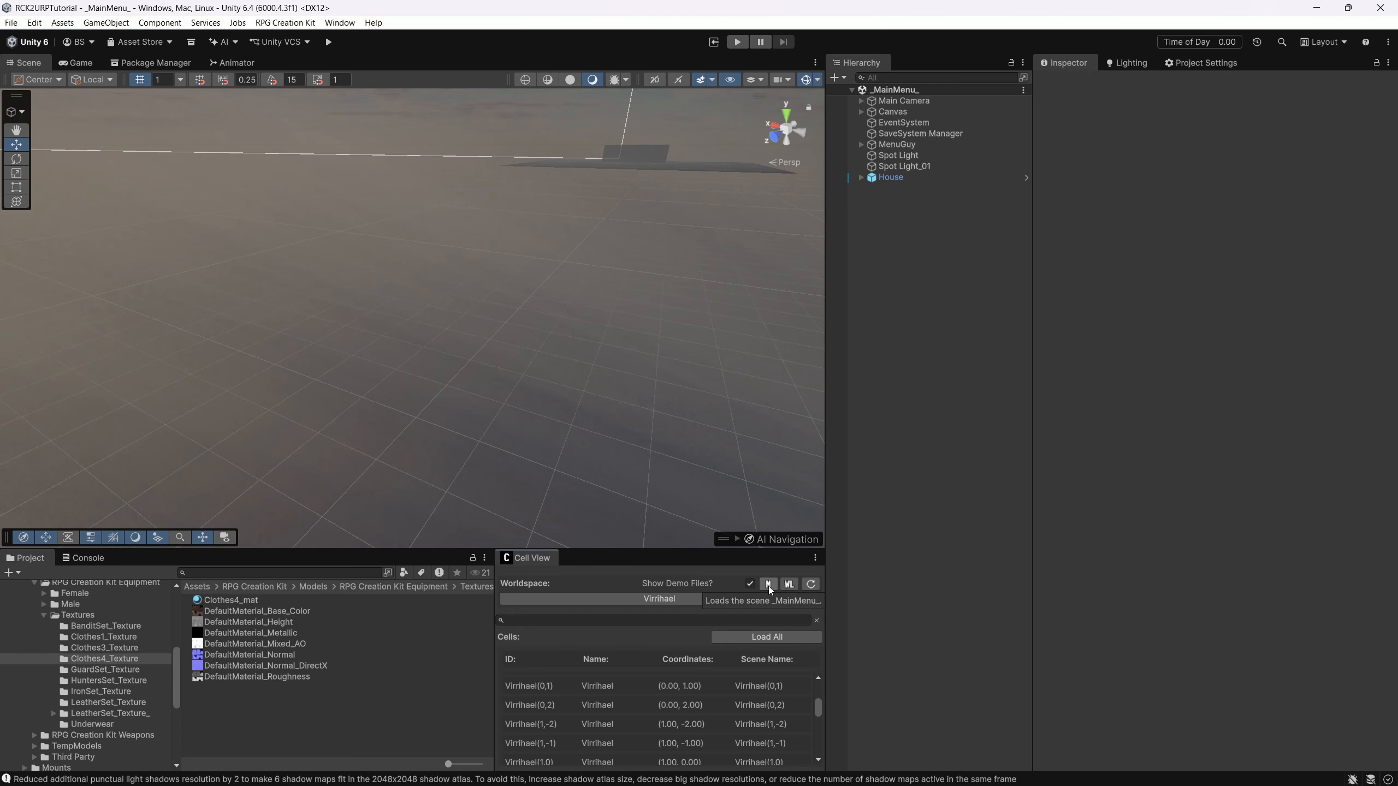
{"action": "left_click", "coordinate": [738, 41]}
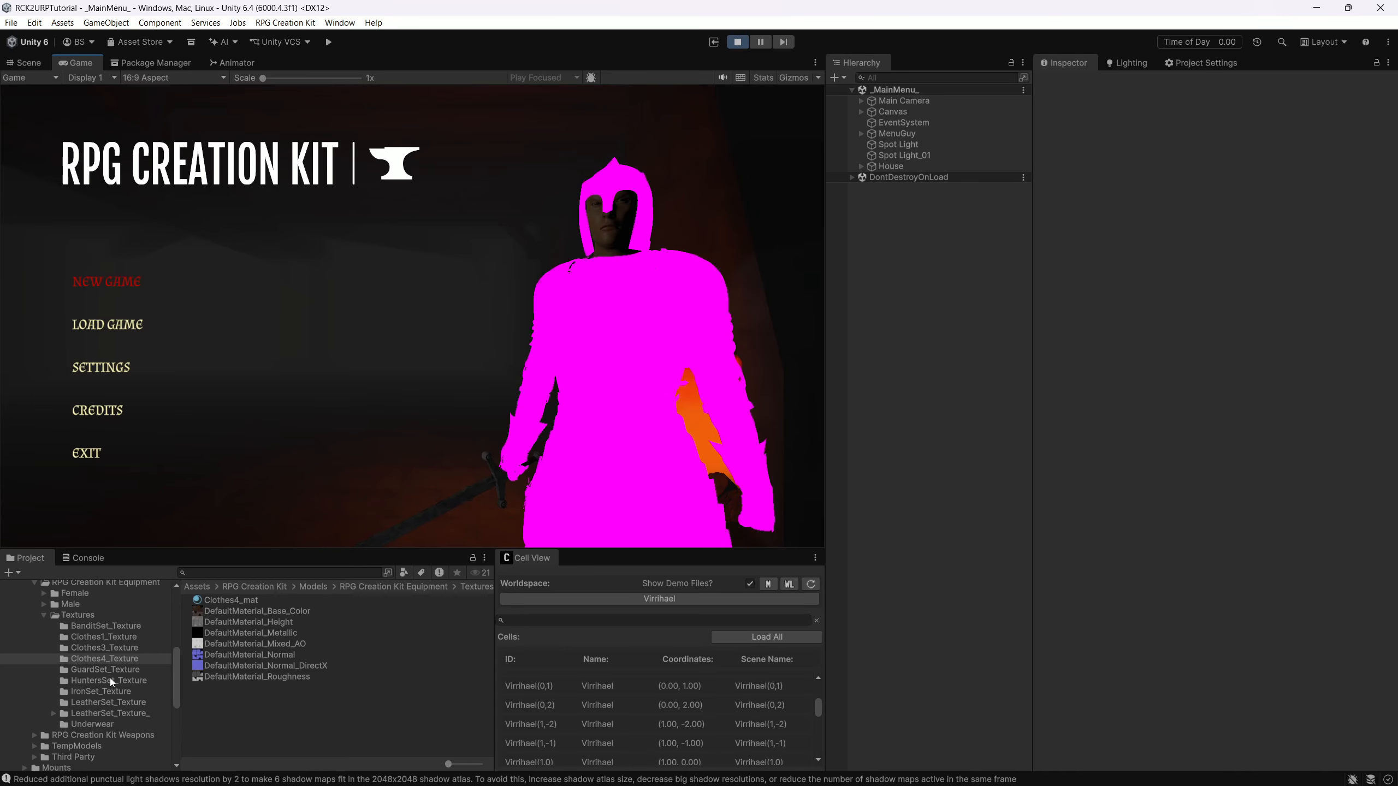
{"action": "left_click", "coordinate": [738, 42]}
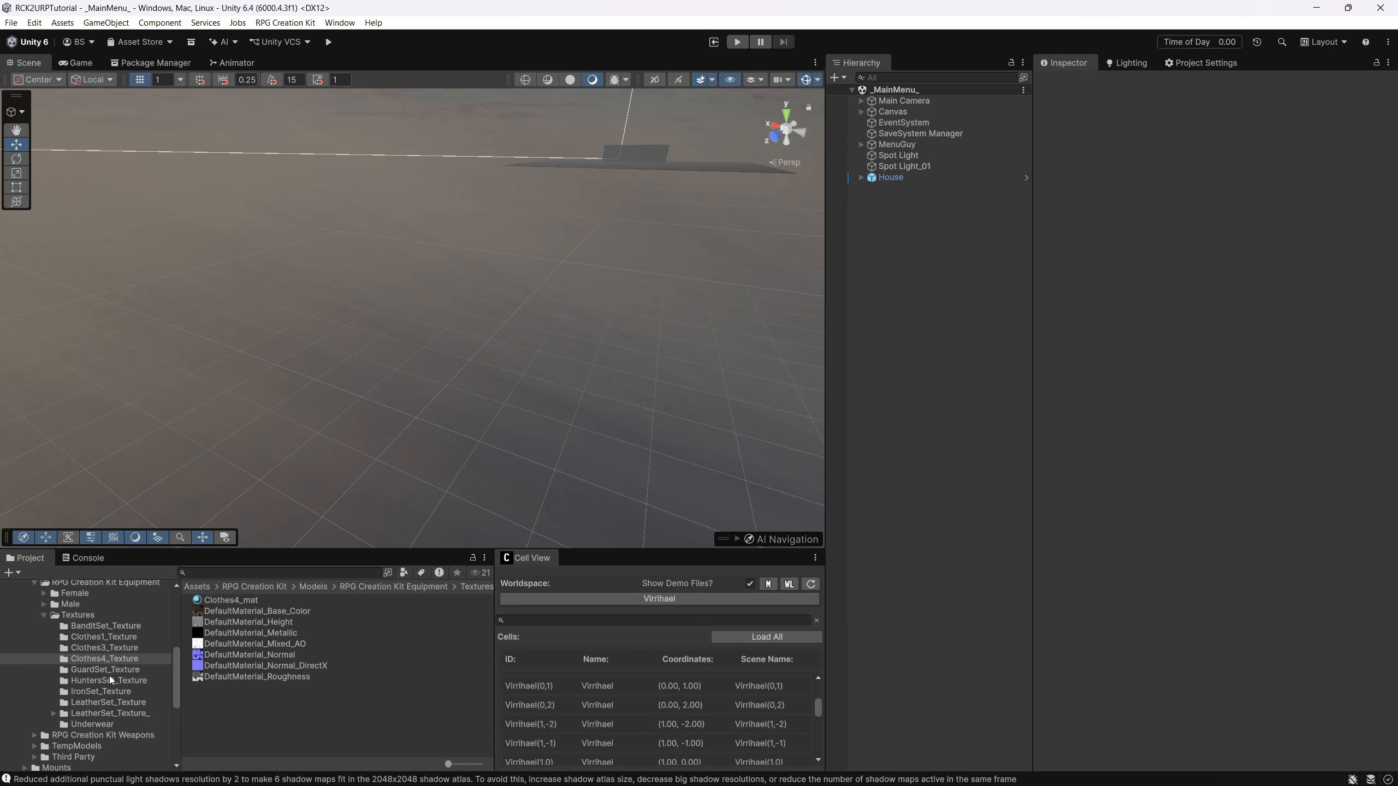
- Change the shader of GuardSet_mat in the GuardSet_Texture folder to Universal Render Pipeline/Lit
{"action": "left_click", "coordinate": [86, 669]}
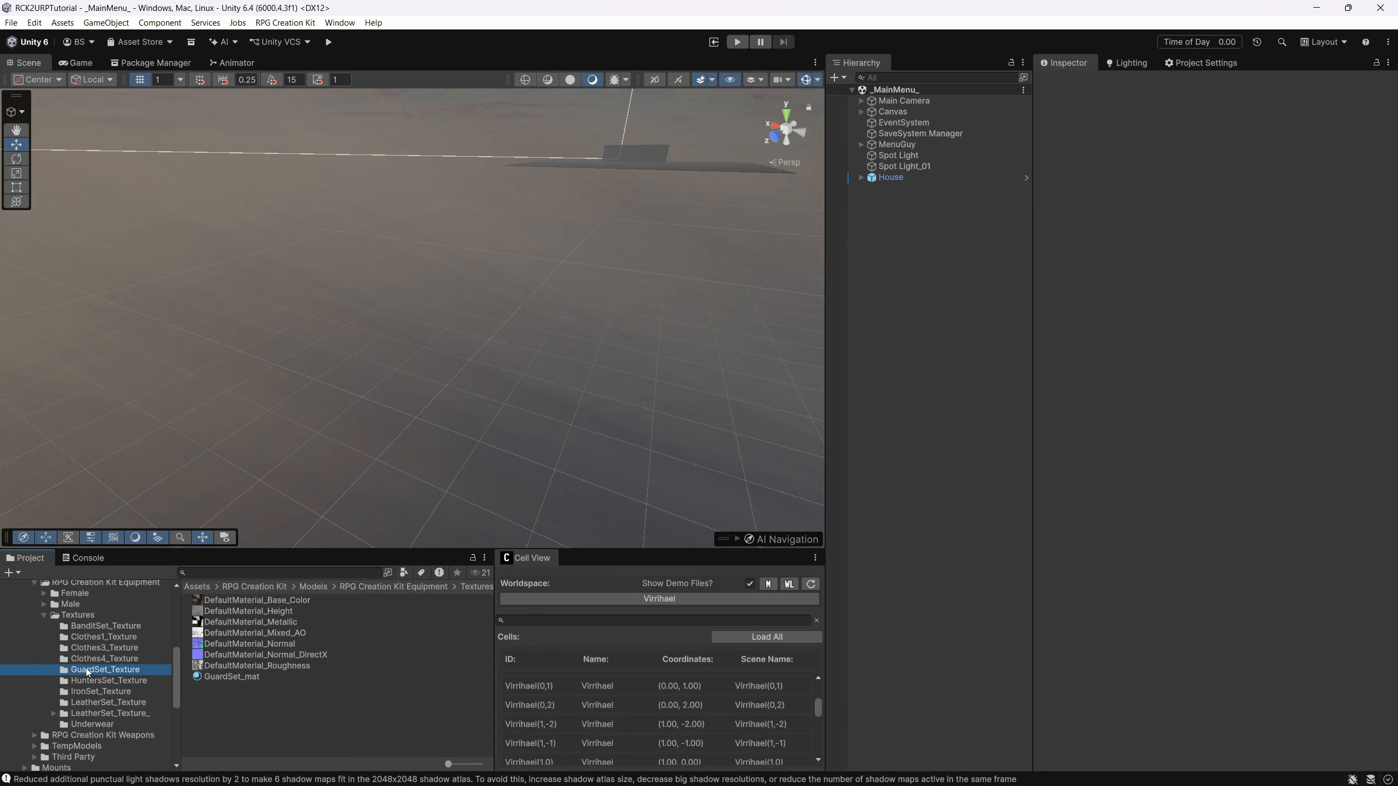
{"action": "left_click", "coordinate": [227, 676]}
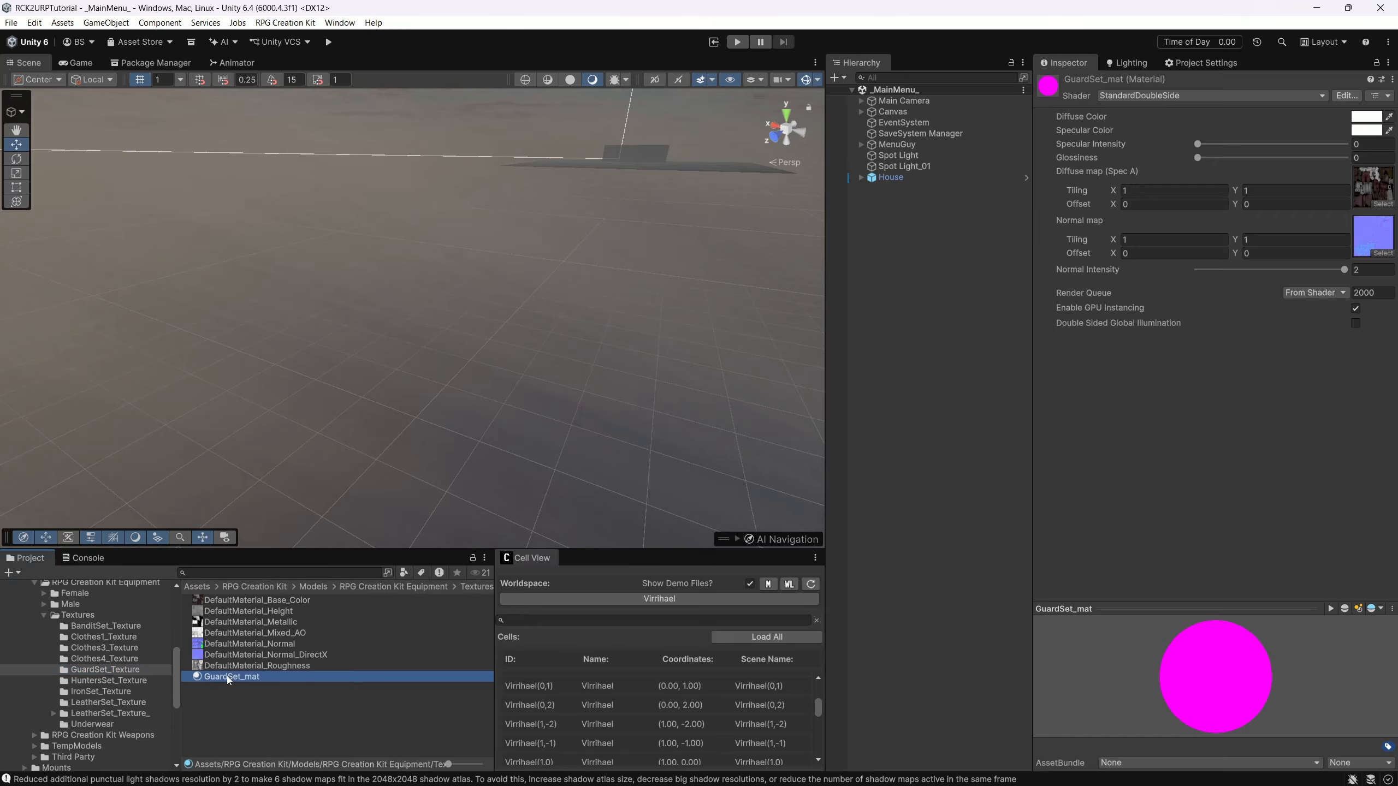
{"action": "left_click", "coordinate": [1134, 94]}
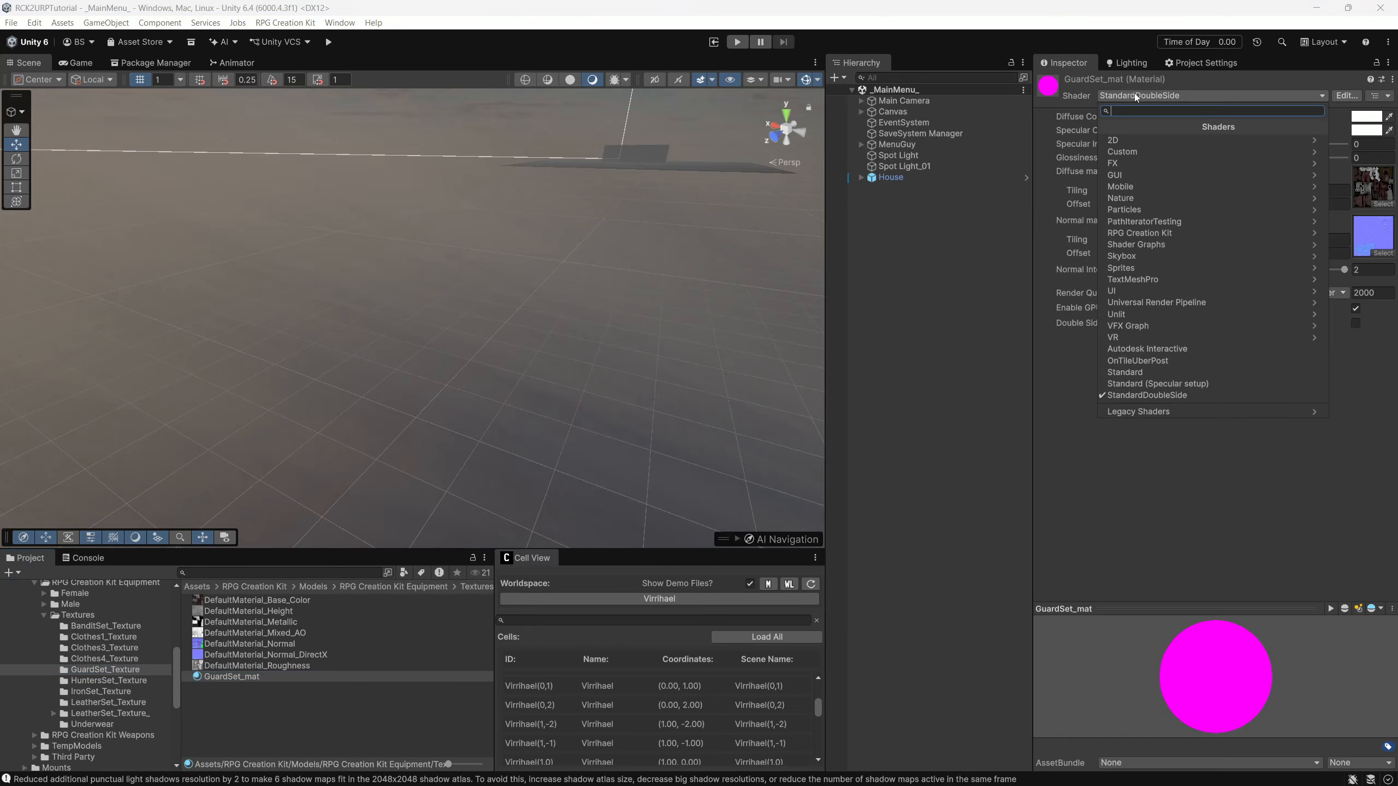
{"action": "left_click", "coordinate": [1158, 302]}
{"action": "left_click", "coordinate": [1130, 186]}
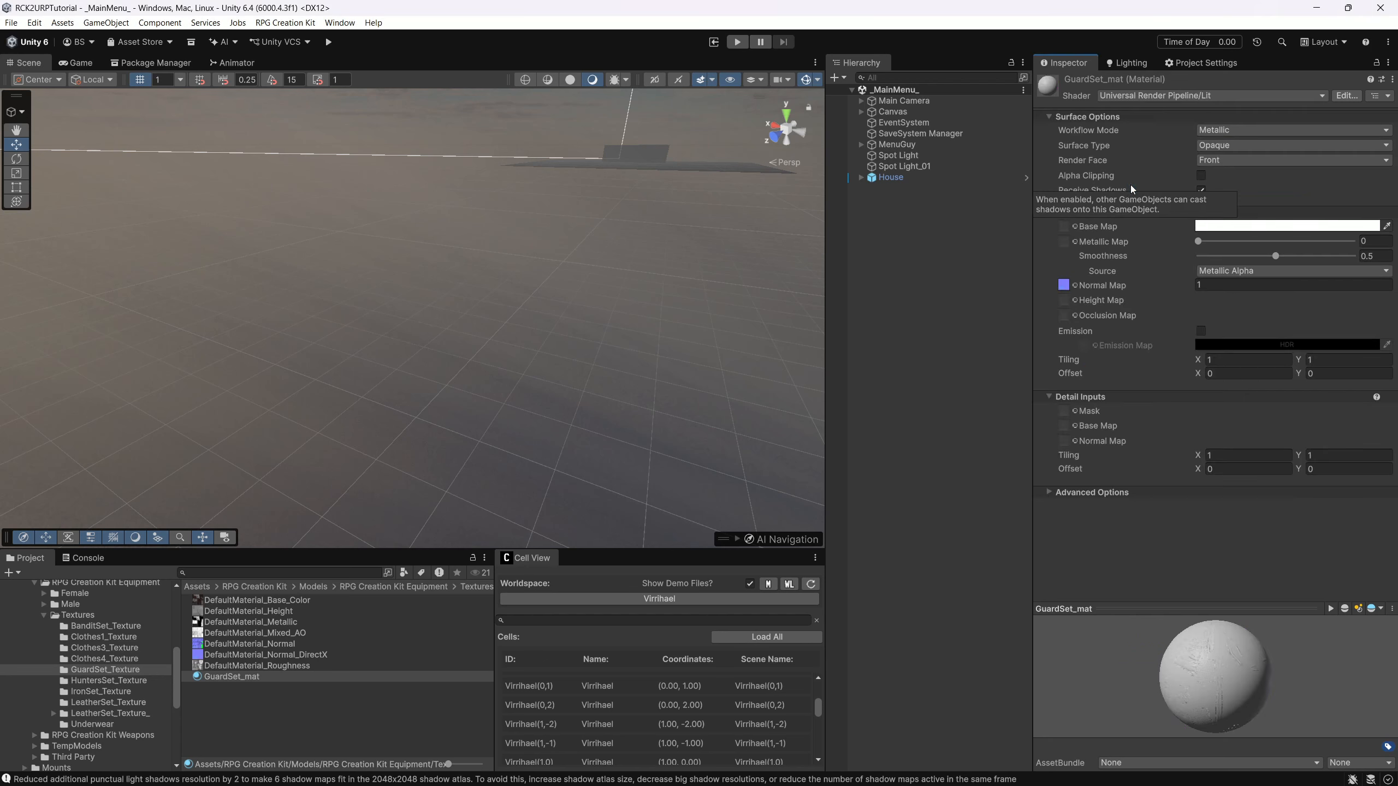
- Assign GuardSet_mat's DefaultMaterial Base_Color, Height, Mixed_AO and Metallic textures to their matching maps and set Render Face to Both
{"action": "left_click_drag", "start_coordinate": [248, 601], "coordinate": [1064, 228]}
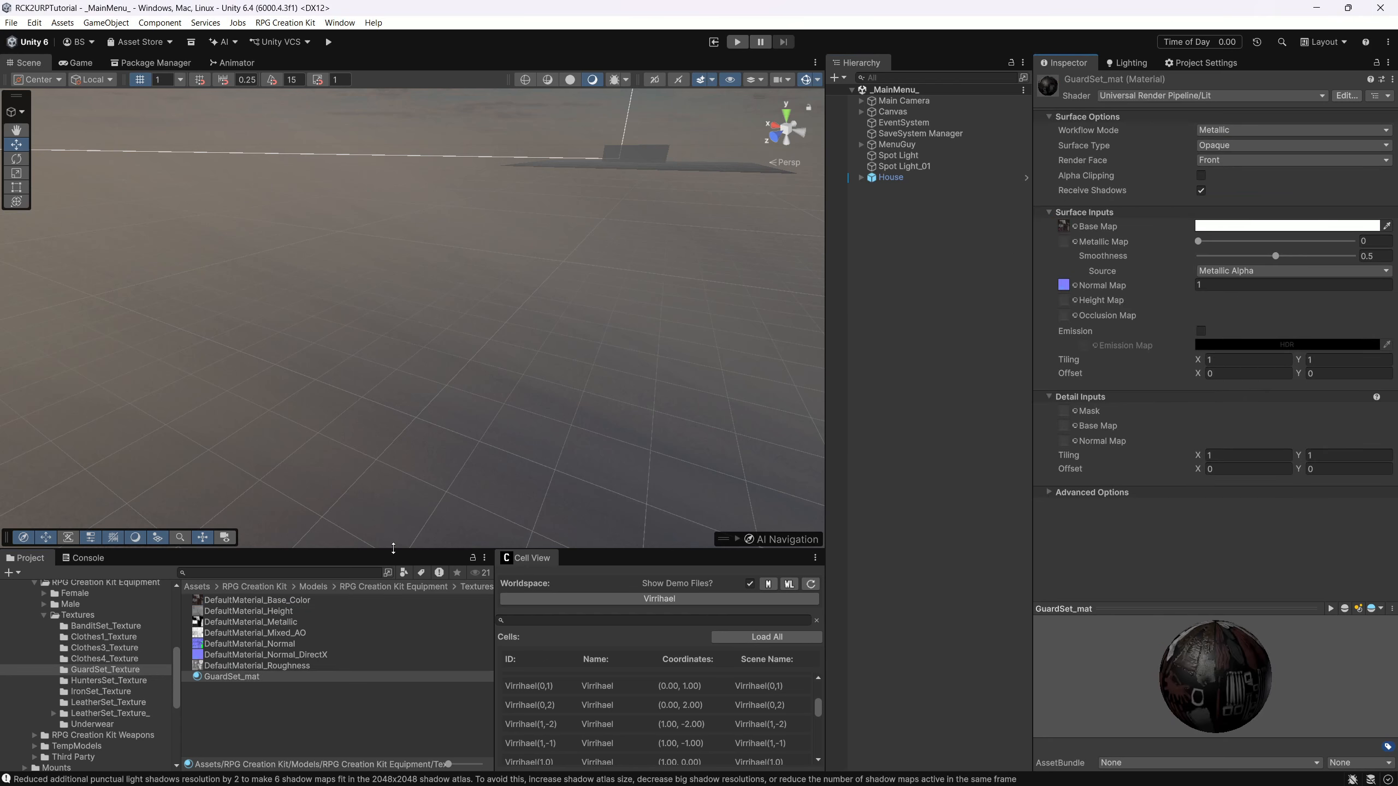
{"action": "left_click_drag", "start_coordinate": [261, 615], "coordinate": [1066, 308]}
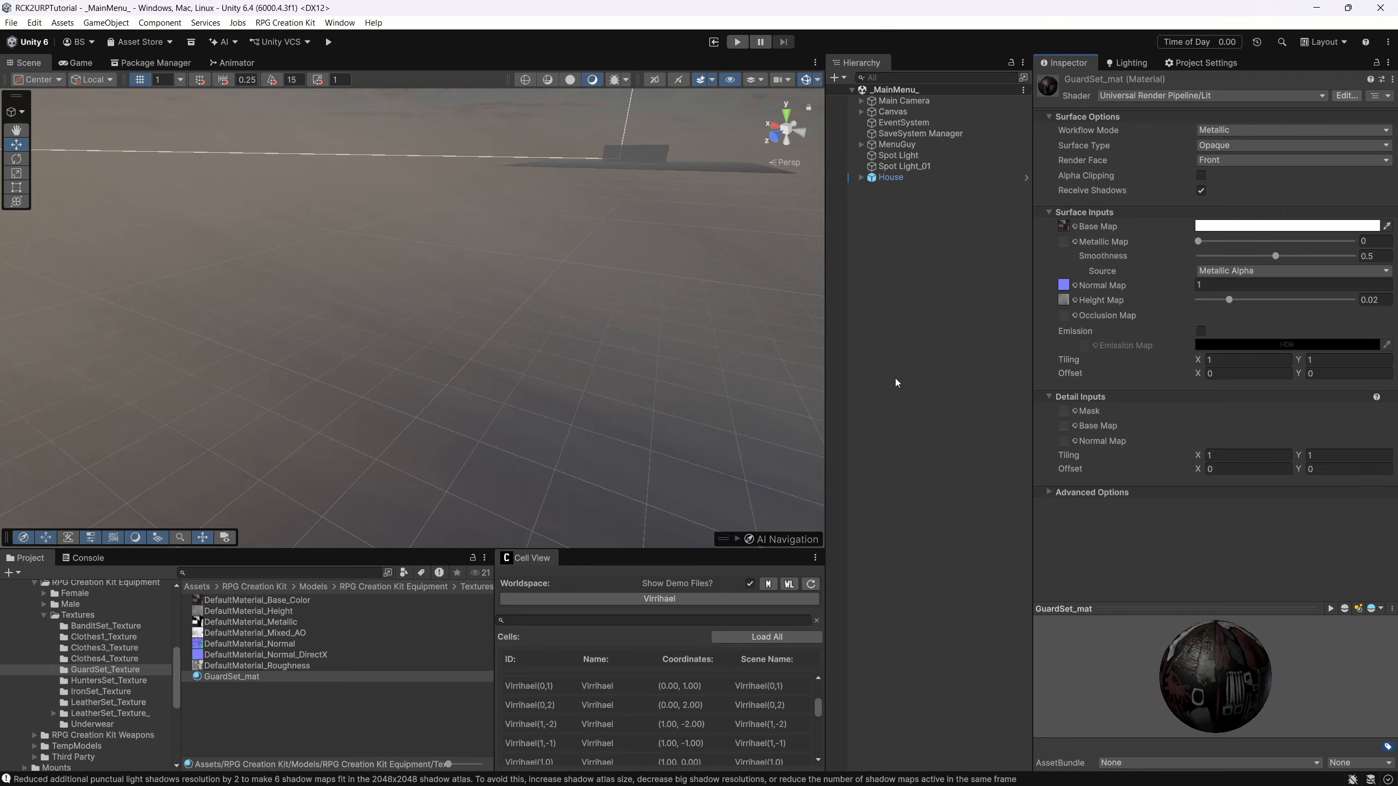
{"action": "left_click_drag", "start_coordinate": [286, 634], "coordinate": [1061, 323]}
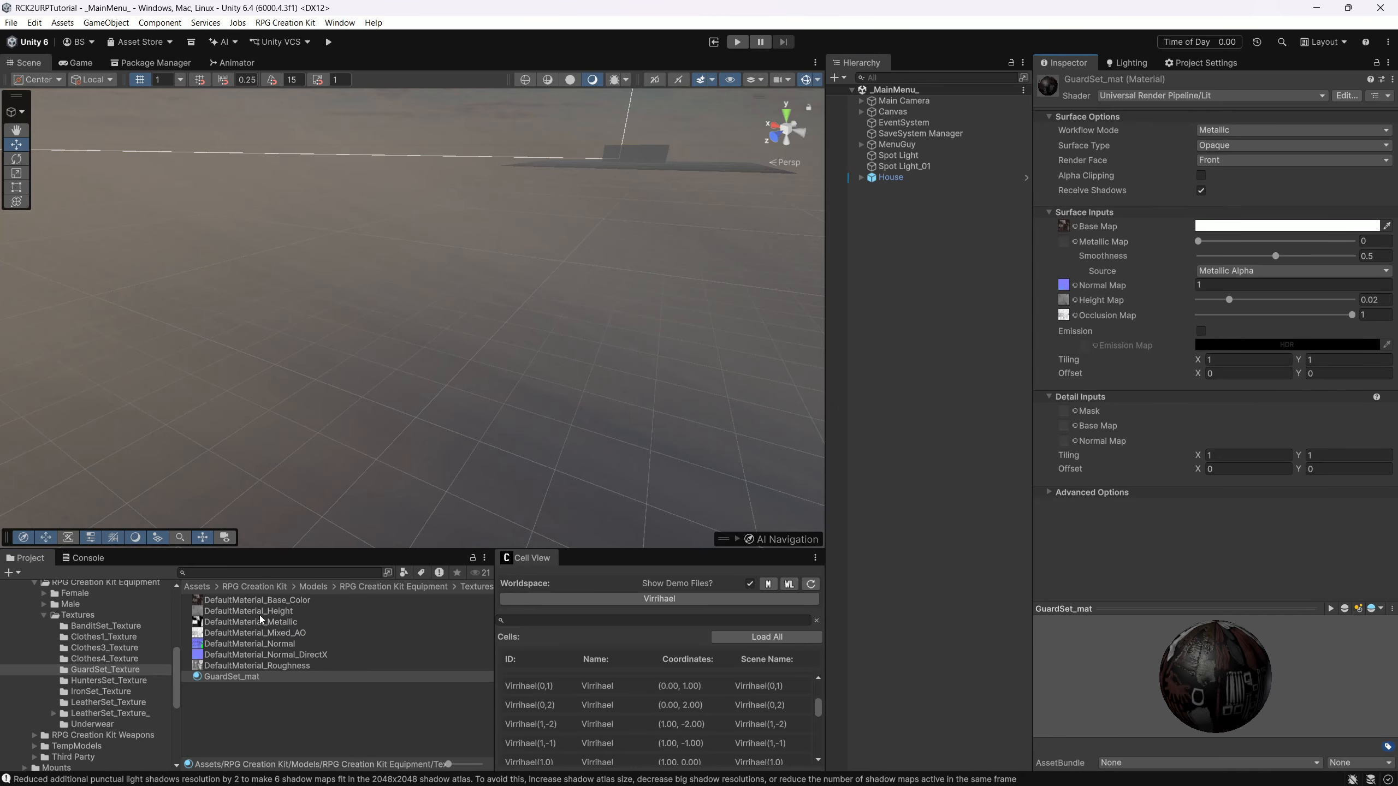
{"action": "left_click_drag", "start_coordinate": [259, 624], "coordinate": [1064, 242]}
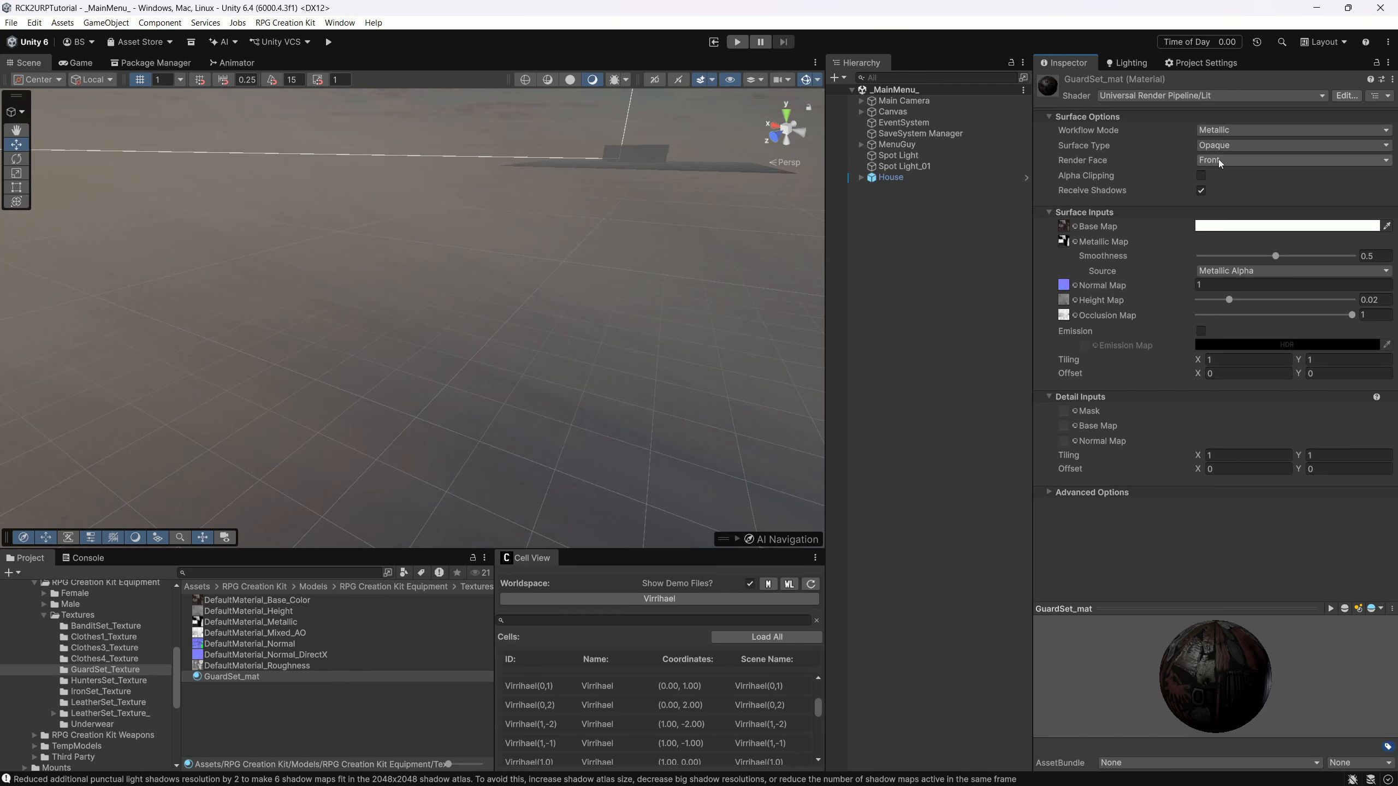
{"action": "left_click", "coordinate": [1194, 158]}
{"action": "left_click", "coordinate": [1231, 177]}
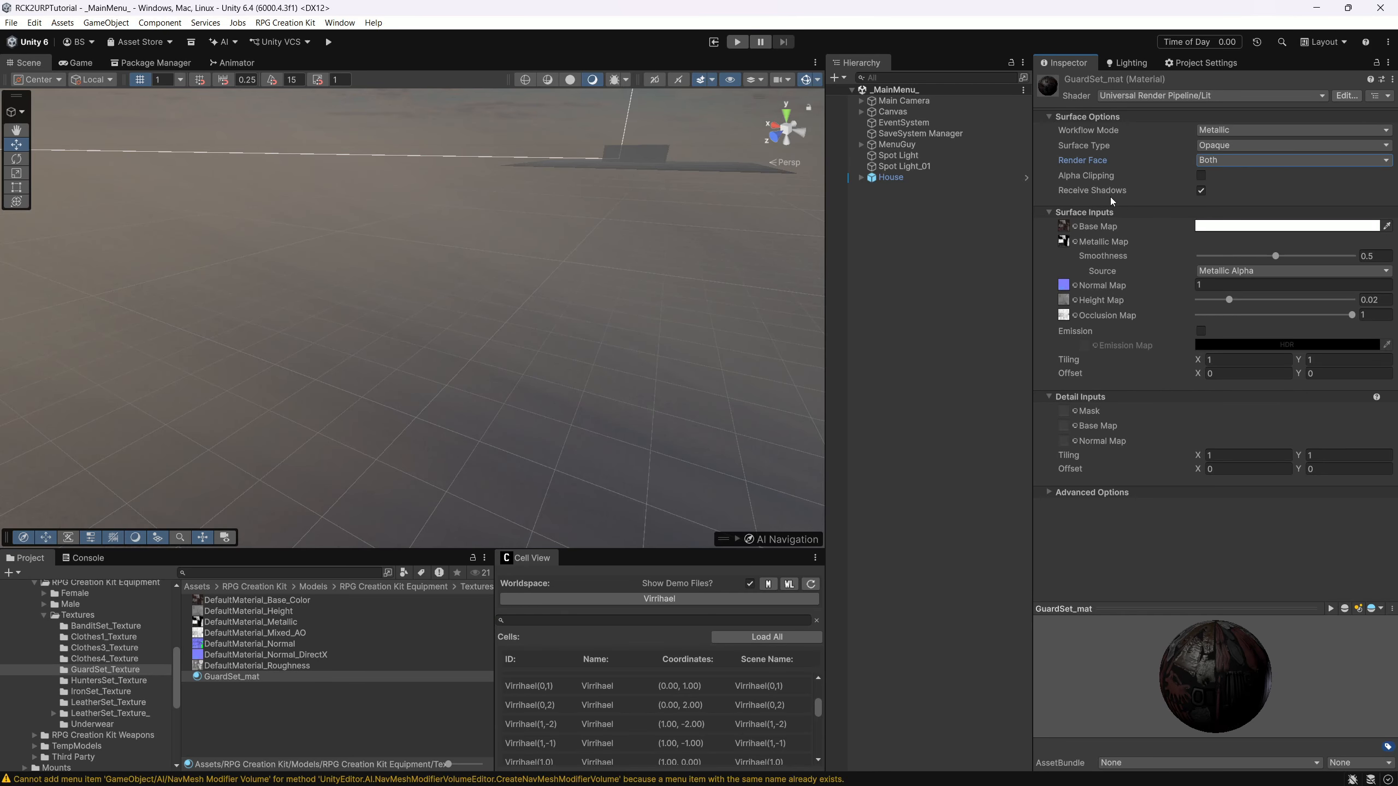
- Run the scene, start a new game, and create a character named testss with Type 2 hair
{"action": "left_click", "coordinate": [739, 43]}
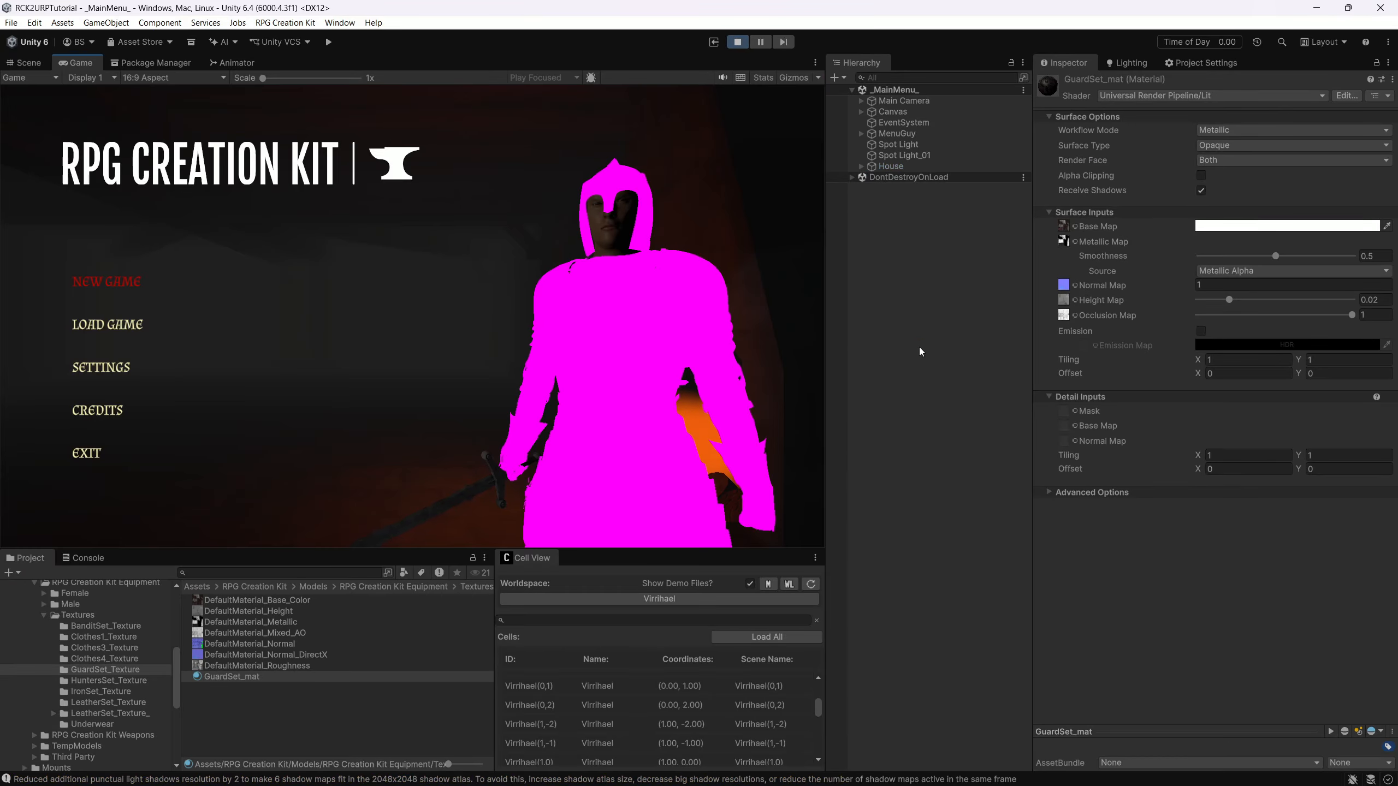
{"action": "left_click", "coordinate": [106, 281]}
{"action": "left_click", "coordinate": [269, 122]}
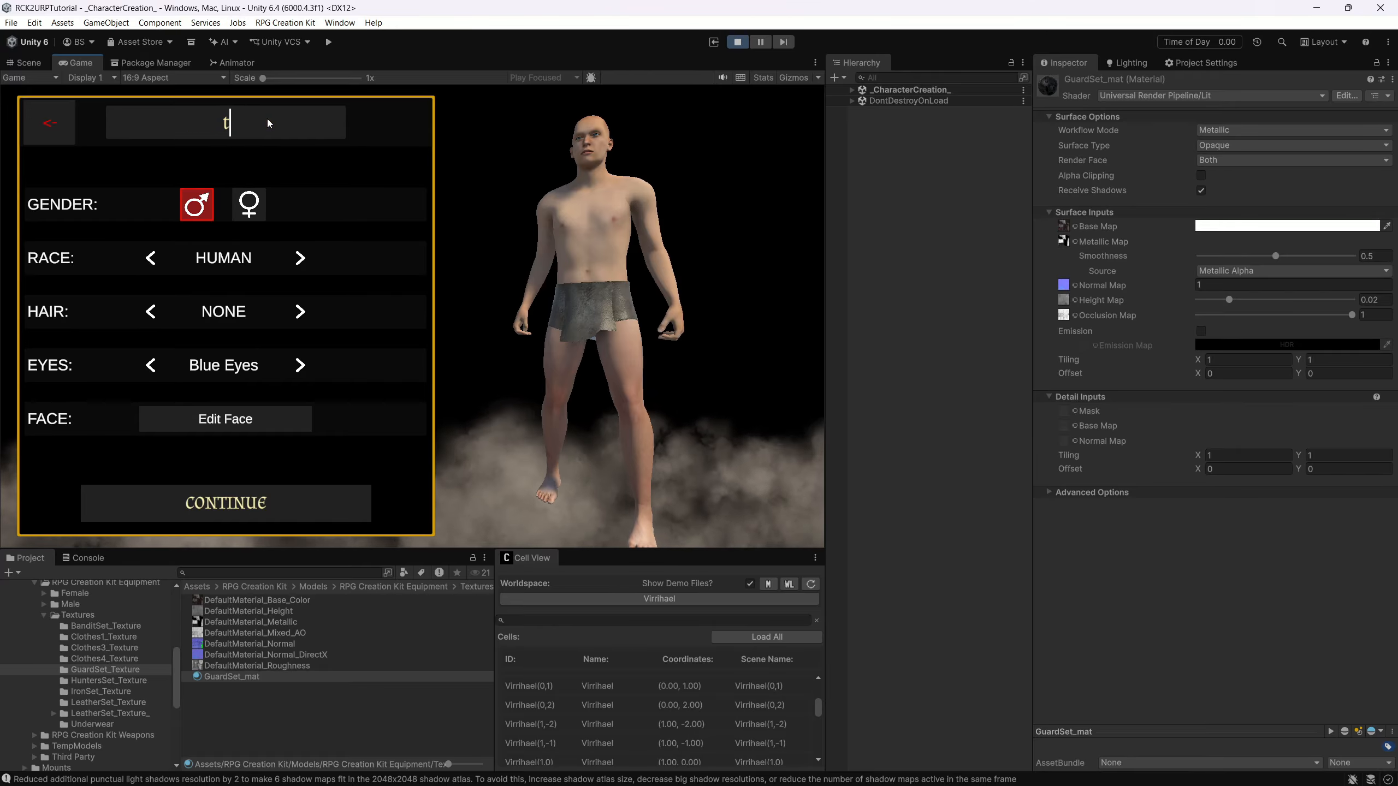
{"action": "type", "text": "testss"}
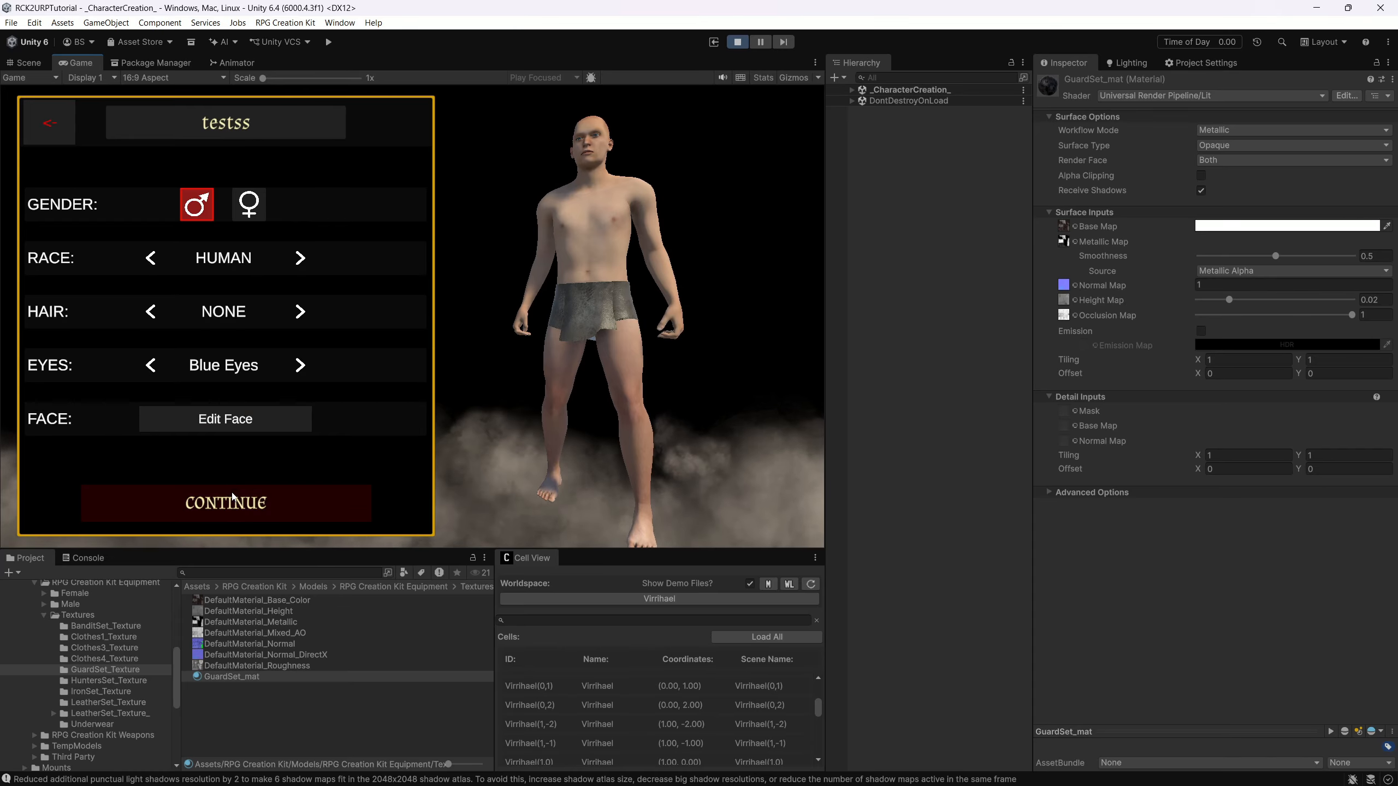
{"action": "left_click", "coordinate": [300, 312]}
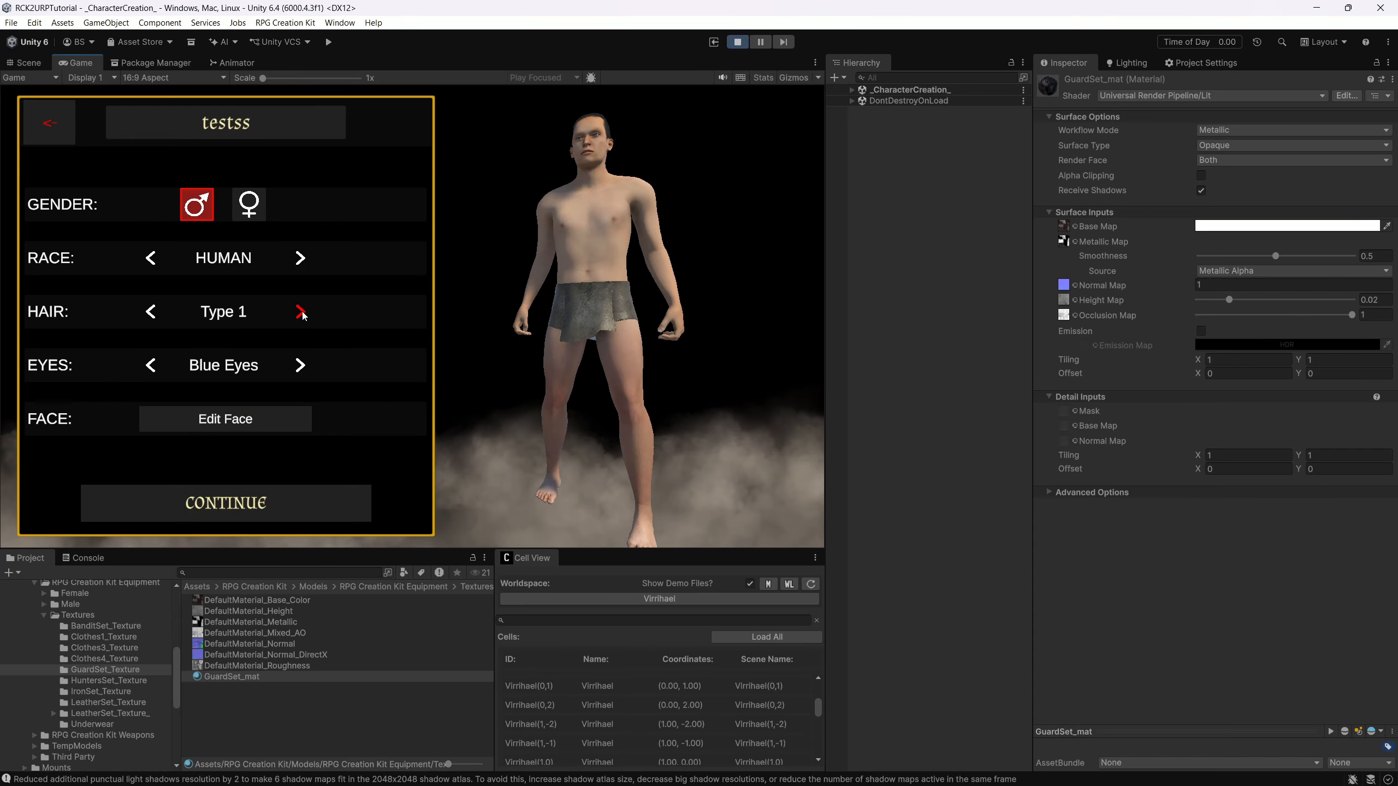
{"action": "left_click", "coordinate": [301, 312]}
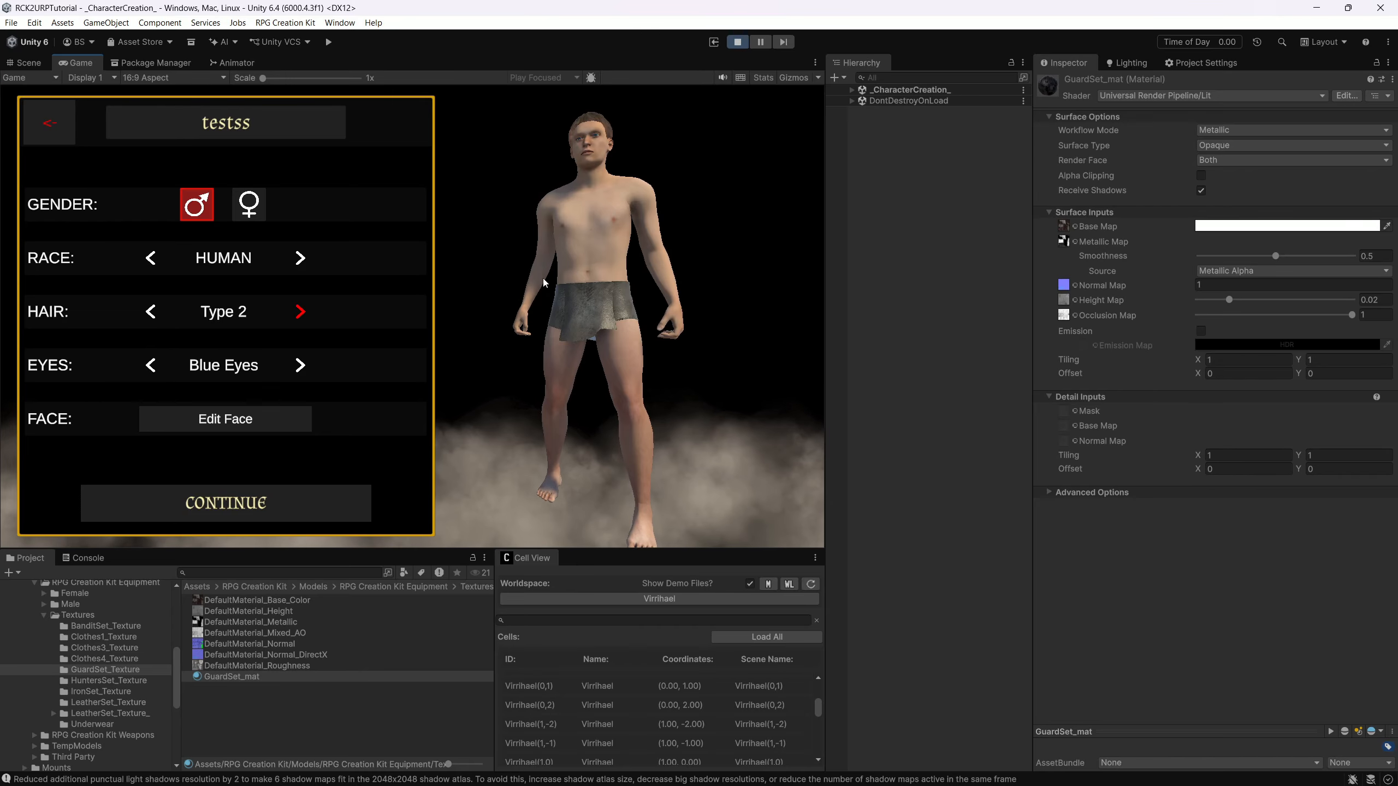
{"action": "left_click_drag", "start_coordinate": [614, 218], "coordinate": [523, 285]}
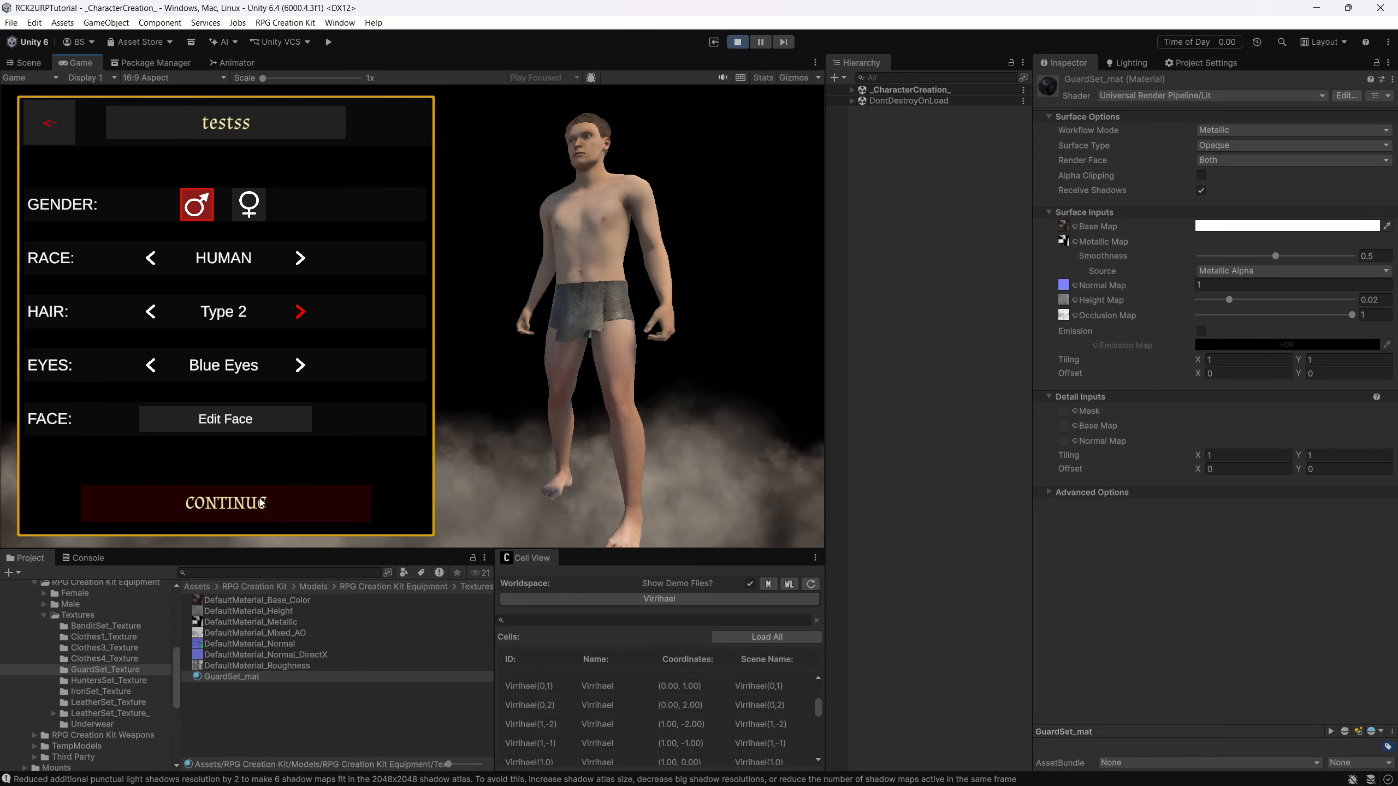
- Continue to mode selection, choose Main Demo, and start the game with the Mage class
{"action": "left_click", "coordinate": [263, 501]}
{"action": "left_click", "coordinate": [457, 421]}
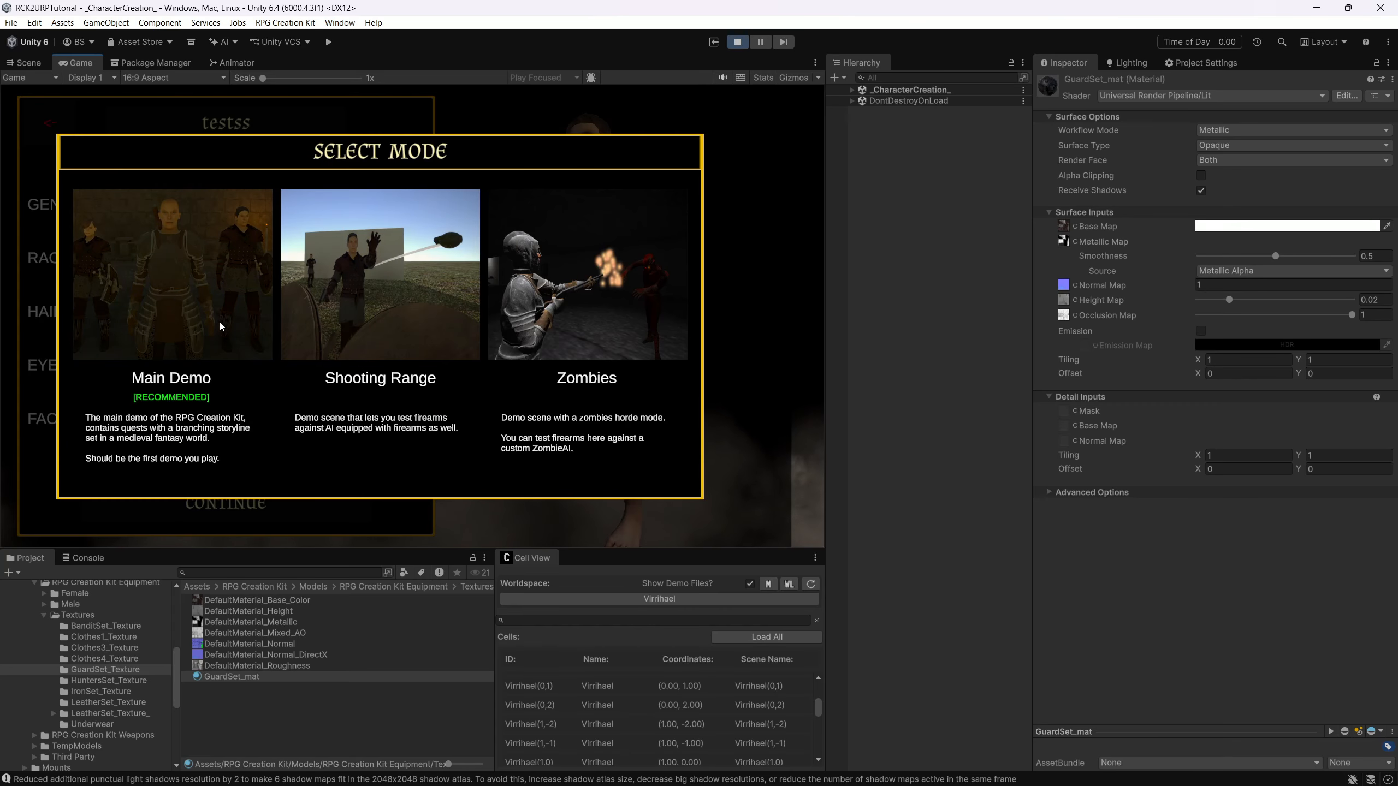
{"action": "left_click", "coordinate": [222, 326]}
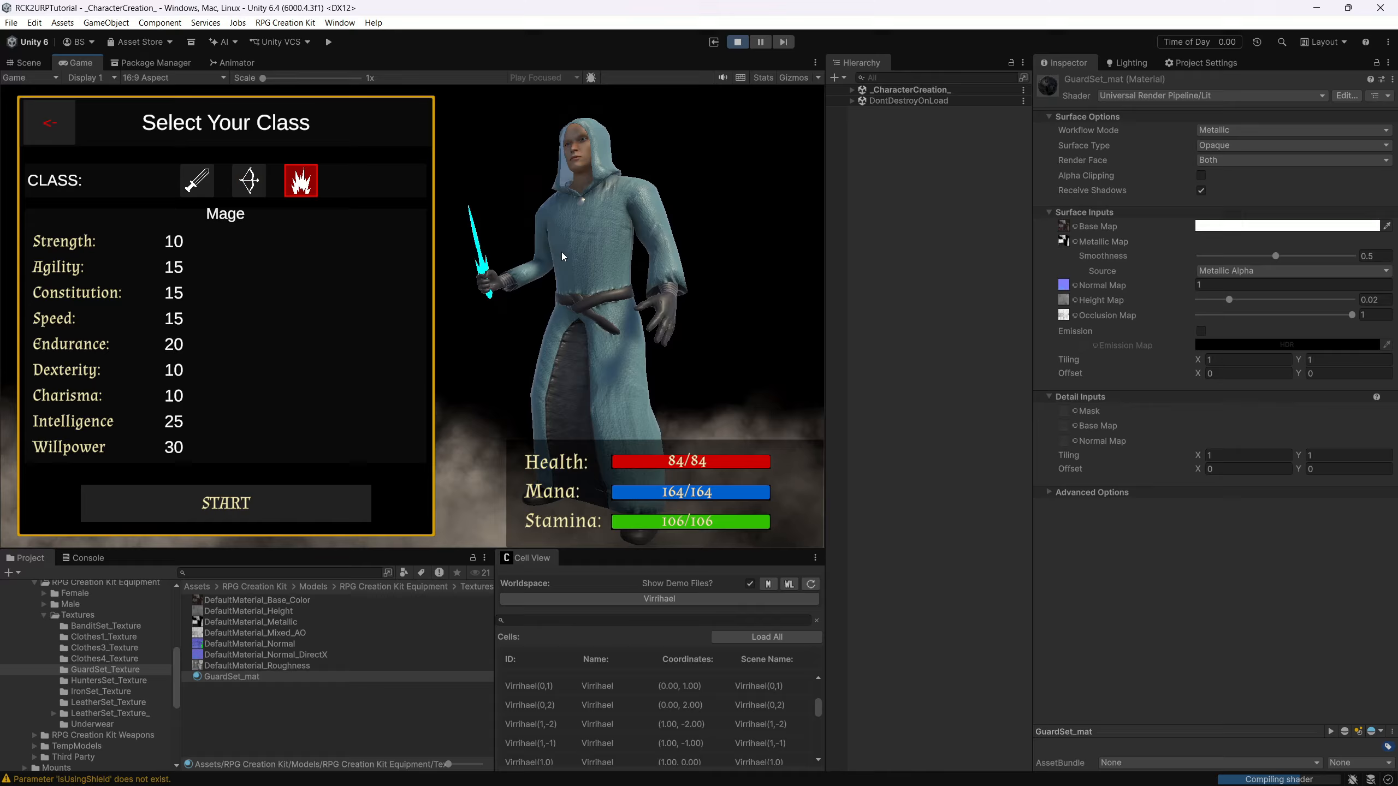
{"action": "left_click_drag", "start_coordinate": [561, 251], "coordinate": [590, 271]}
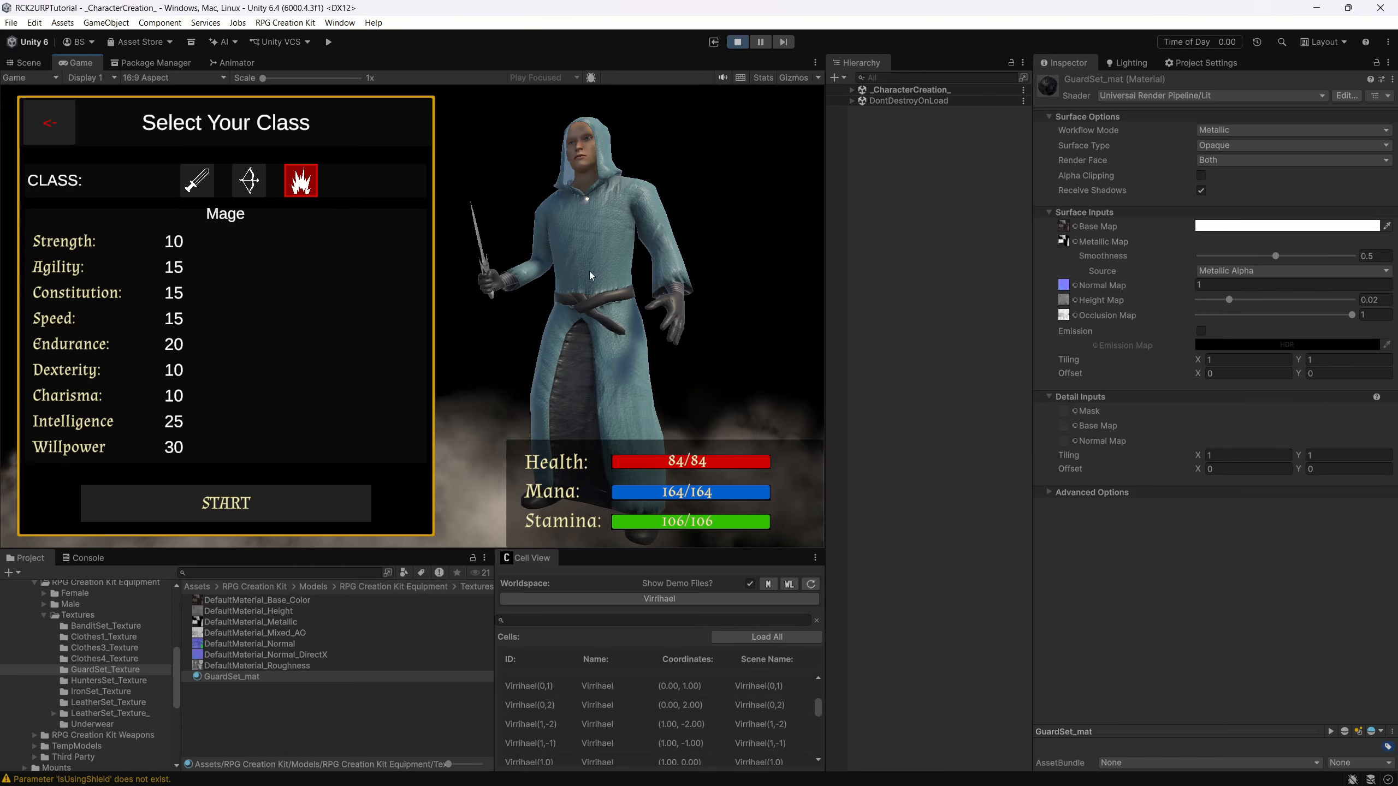
{"action": "left_click", "coordinate": [274, 502]}
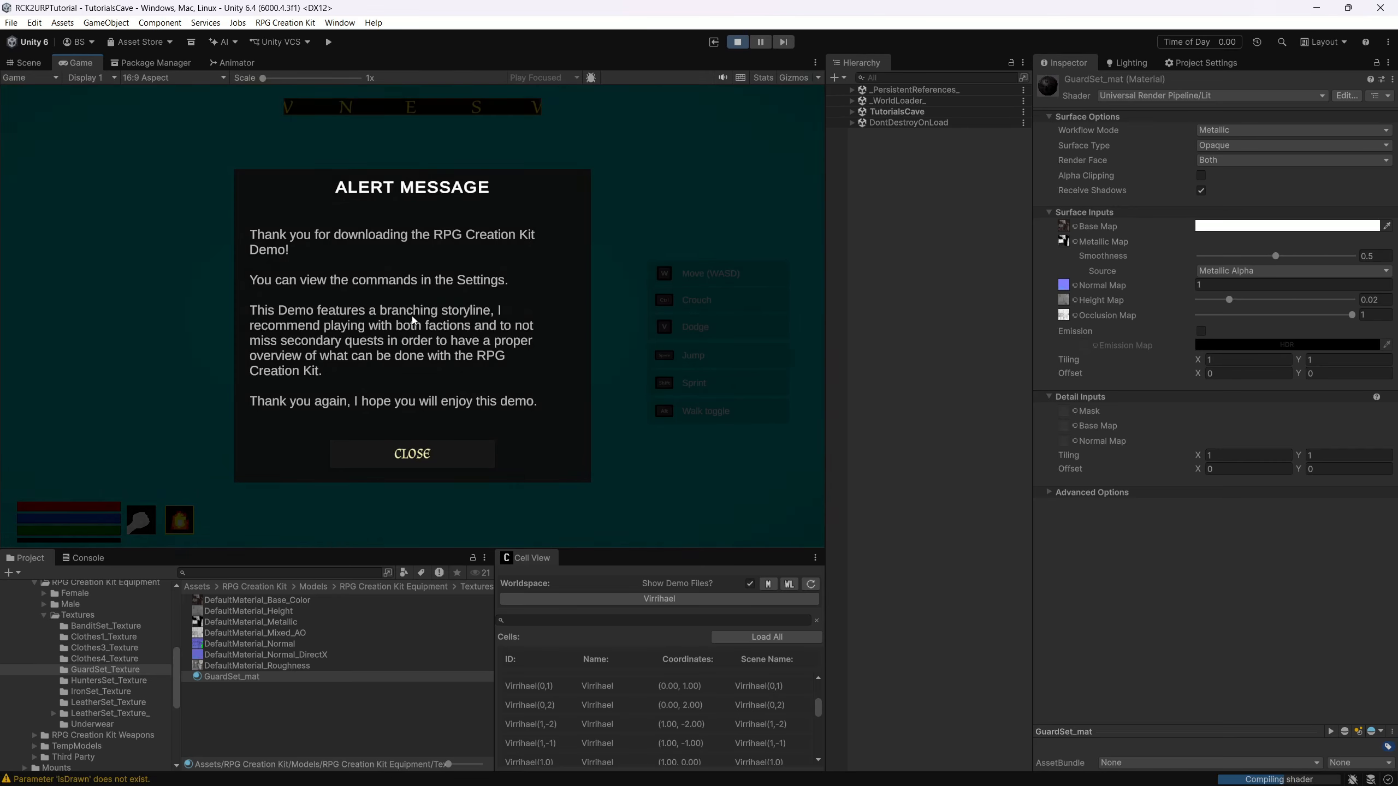
- Dismiss the demo's alert message, walk forward through TutorialsCave to the burning torch, and pick it up
{"action": "left_click", "coordinate": [412, 453]}
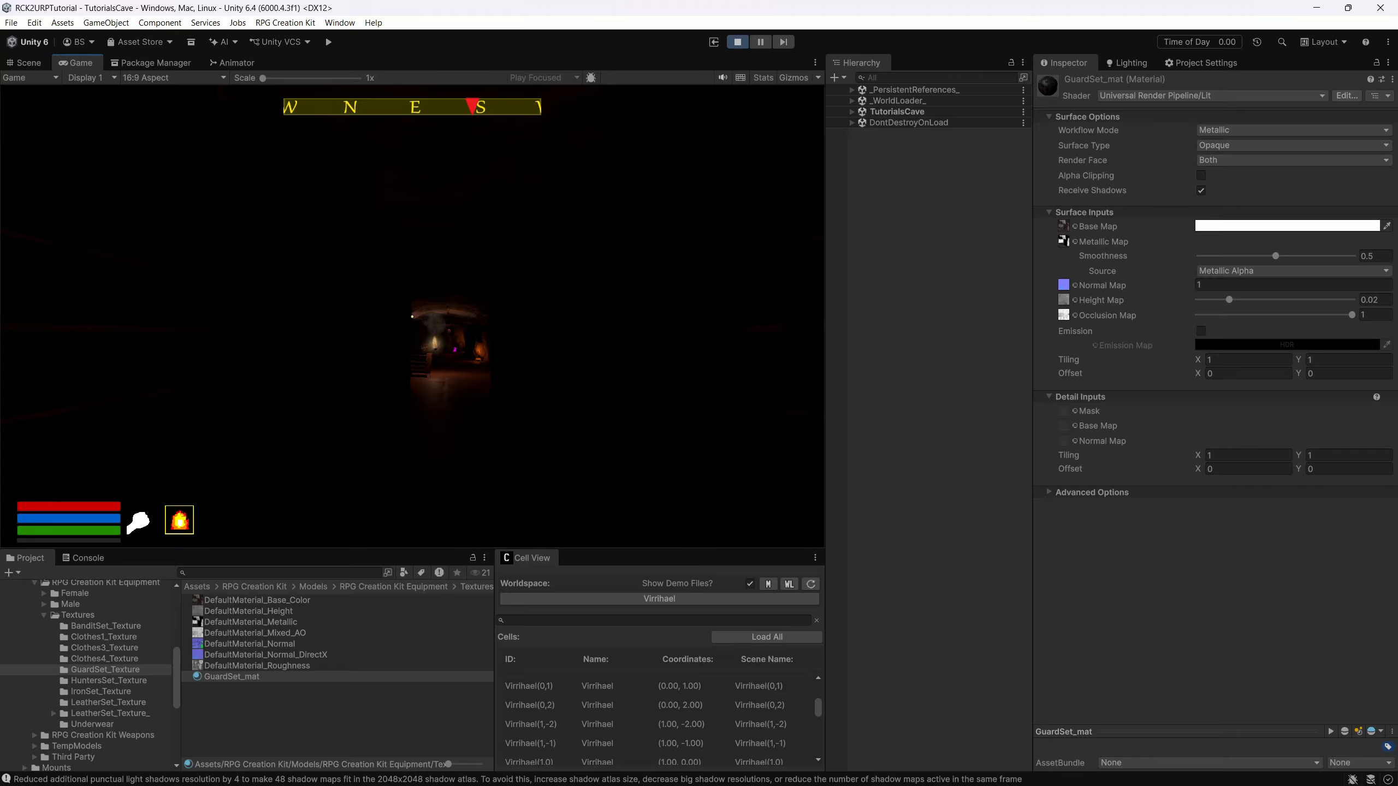
{"action": "key", "text": "w"}
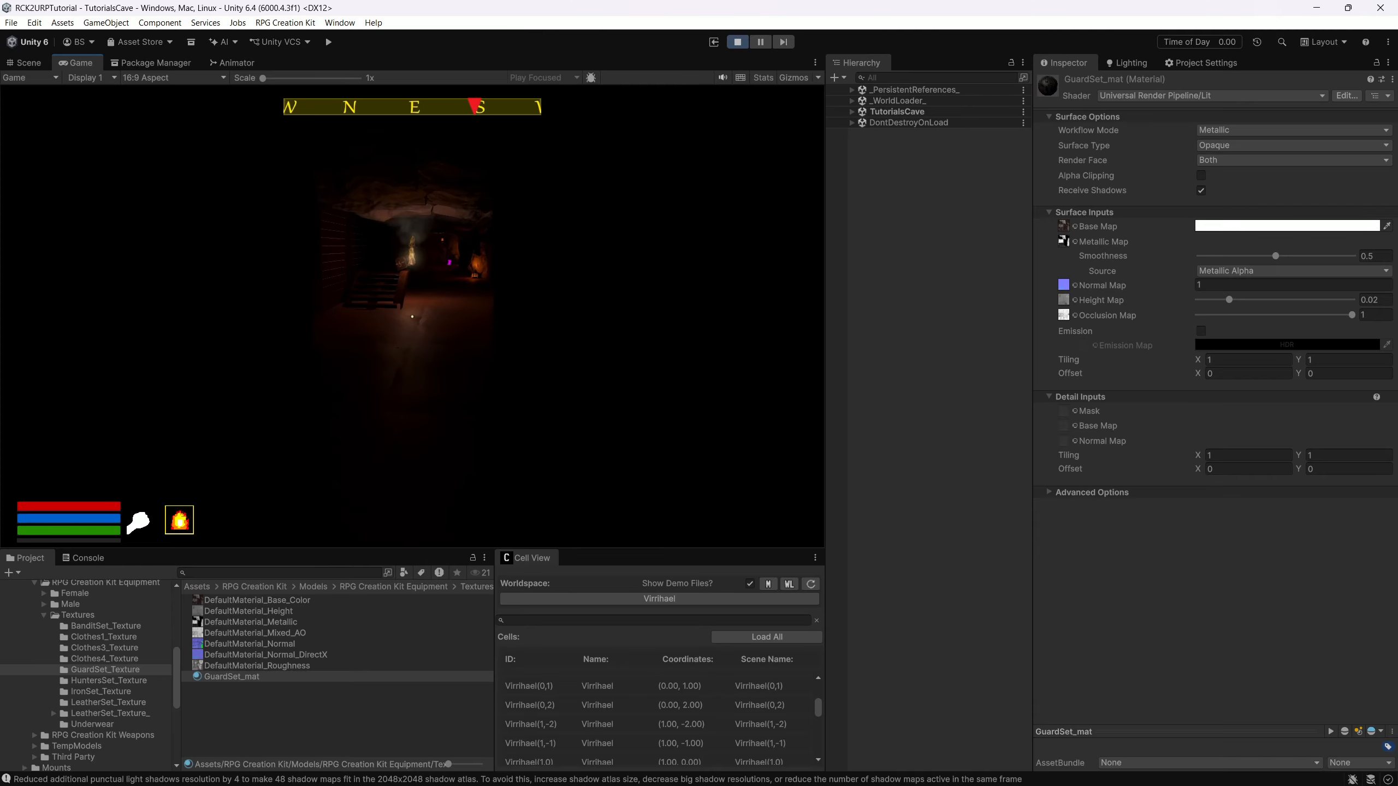
{"action": "key", "text": "w"}
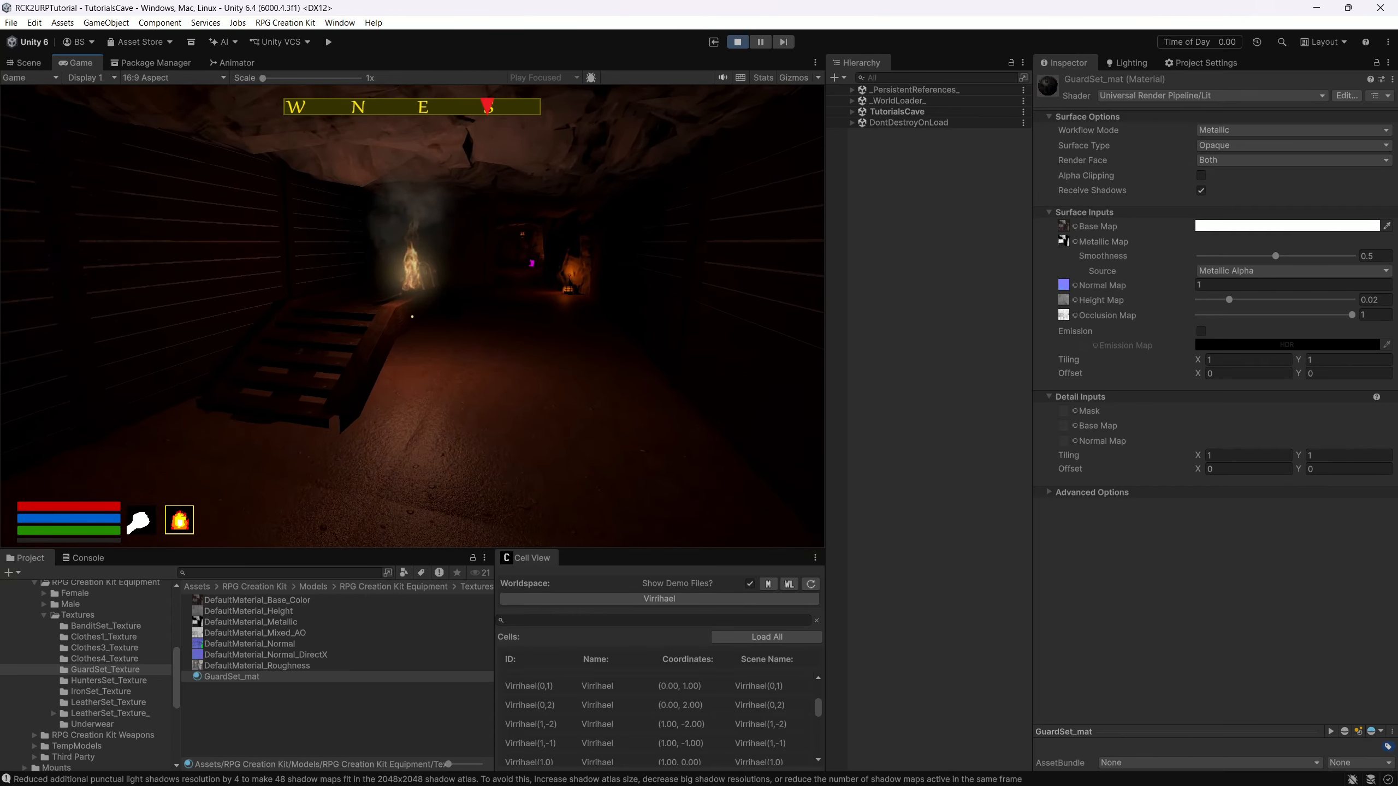
{"action": "key", "text": "w"}
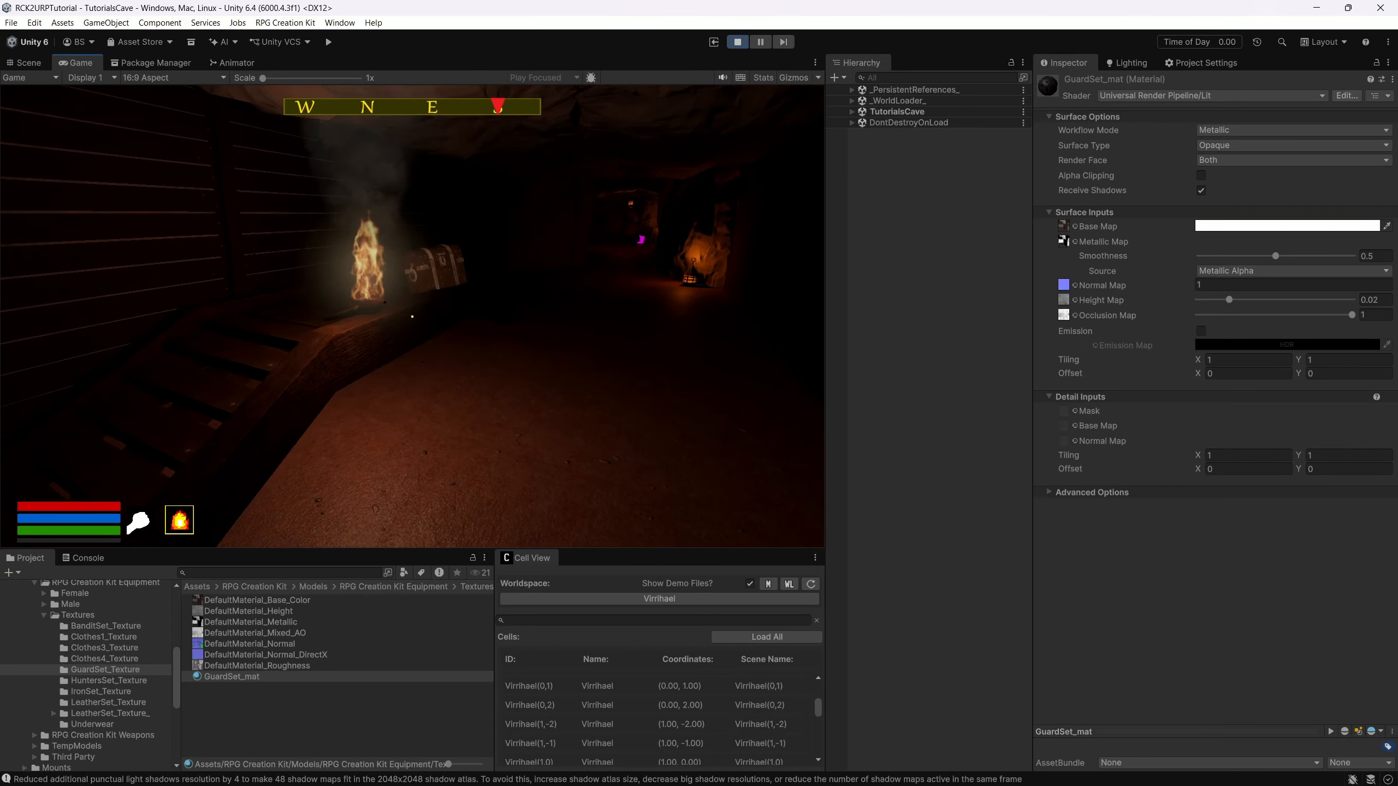
{"action": "key", "text": "w"}
{"action": "key", "text": "e"}
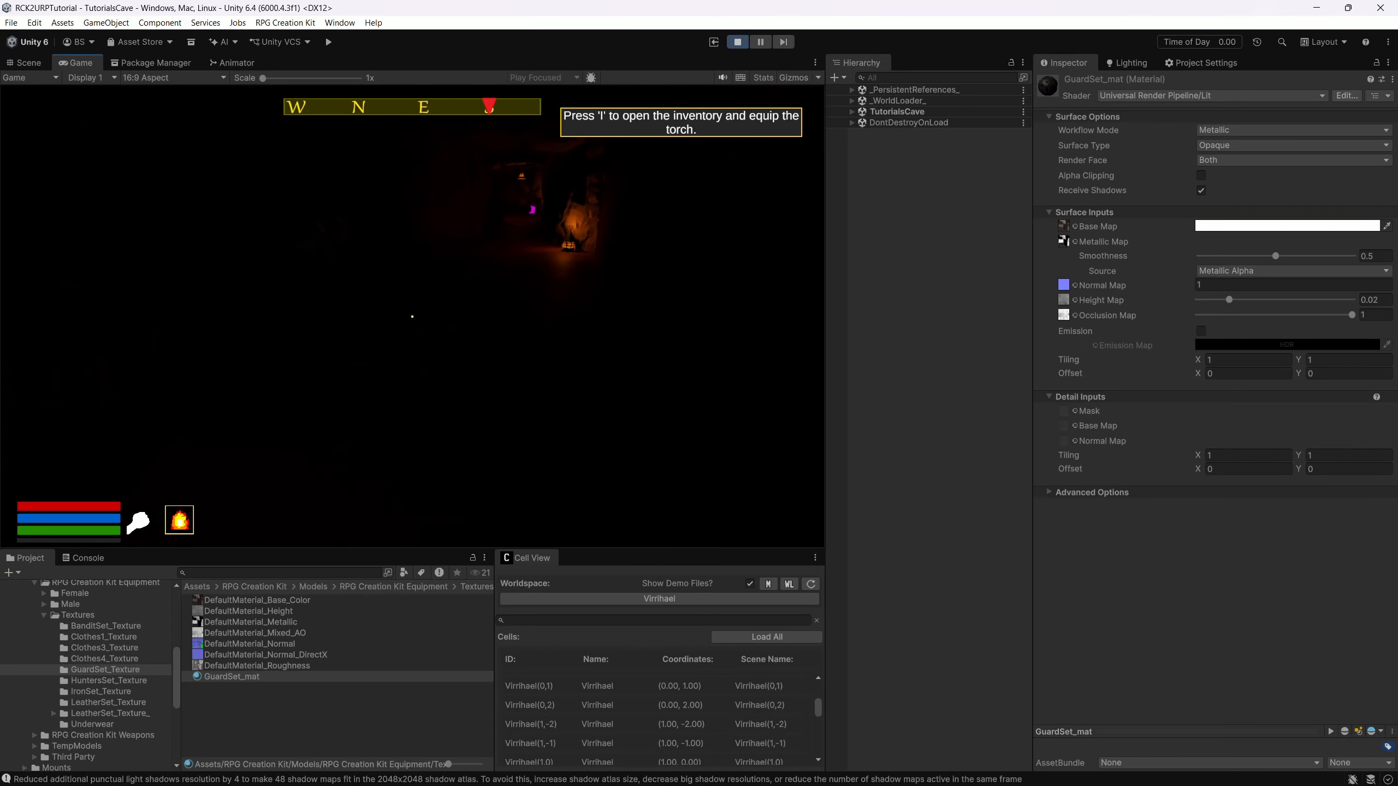
- Equip the Torch from the character's inventory and return to the cave
{"action": "key", "text": "i"}
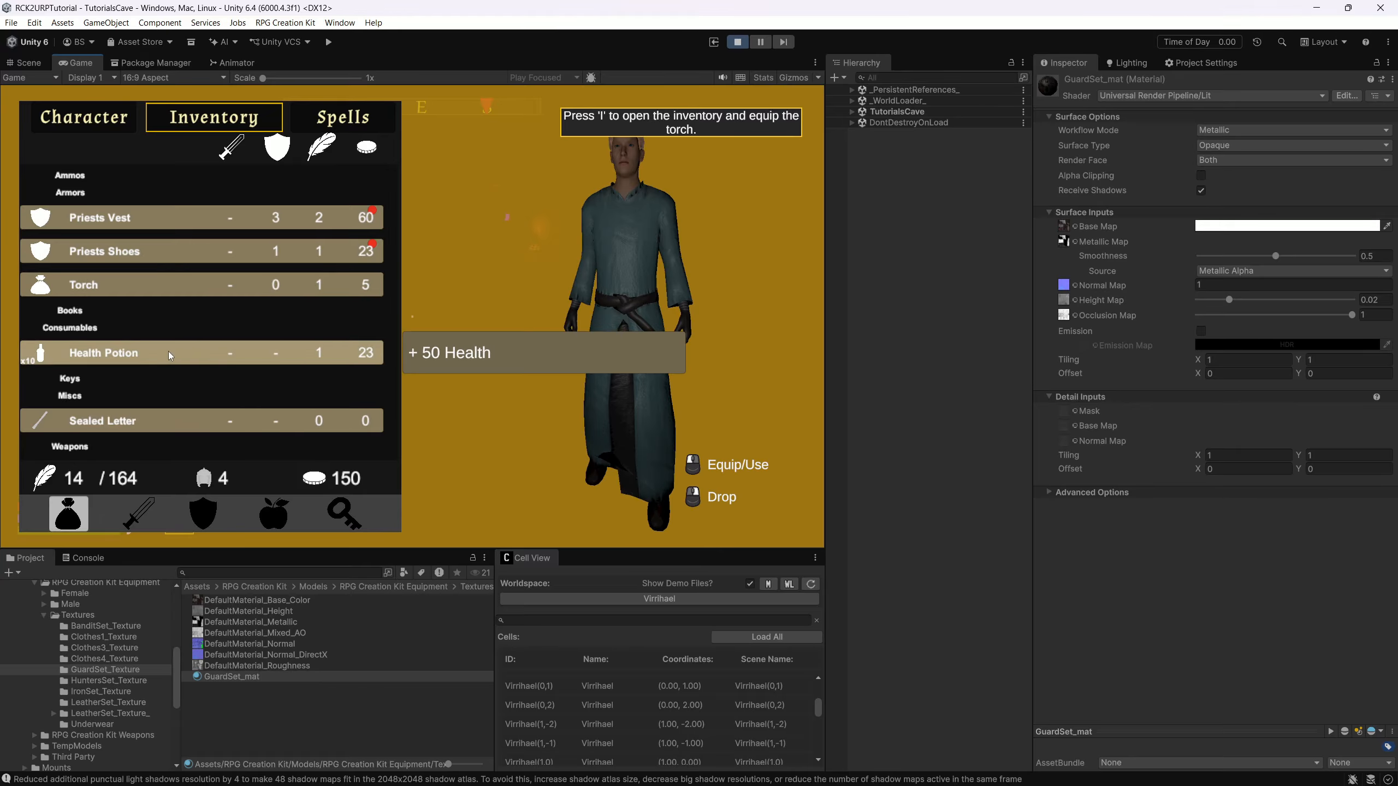
{"action": "left_click", "coordinate": [113, 283]}
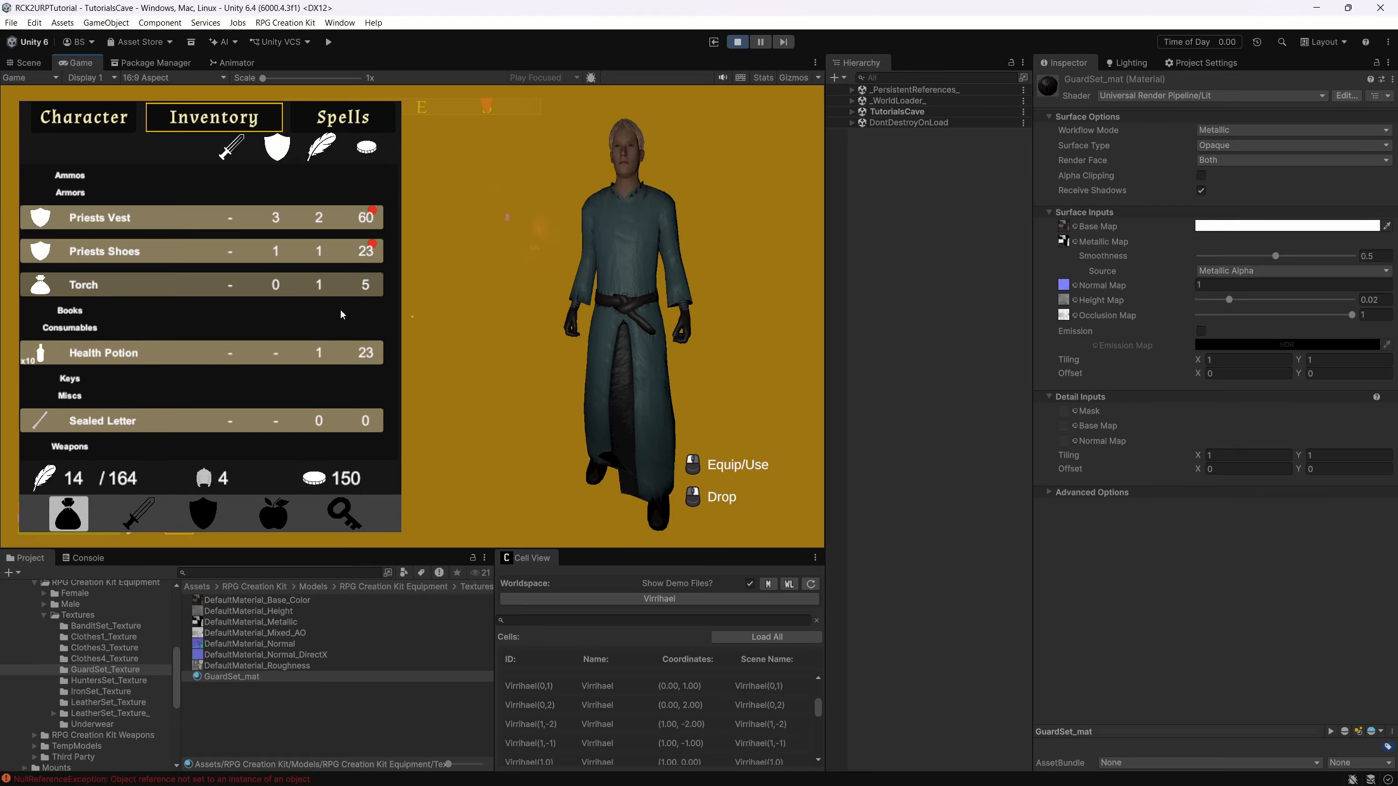
{"action": "key", "text": "i"}
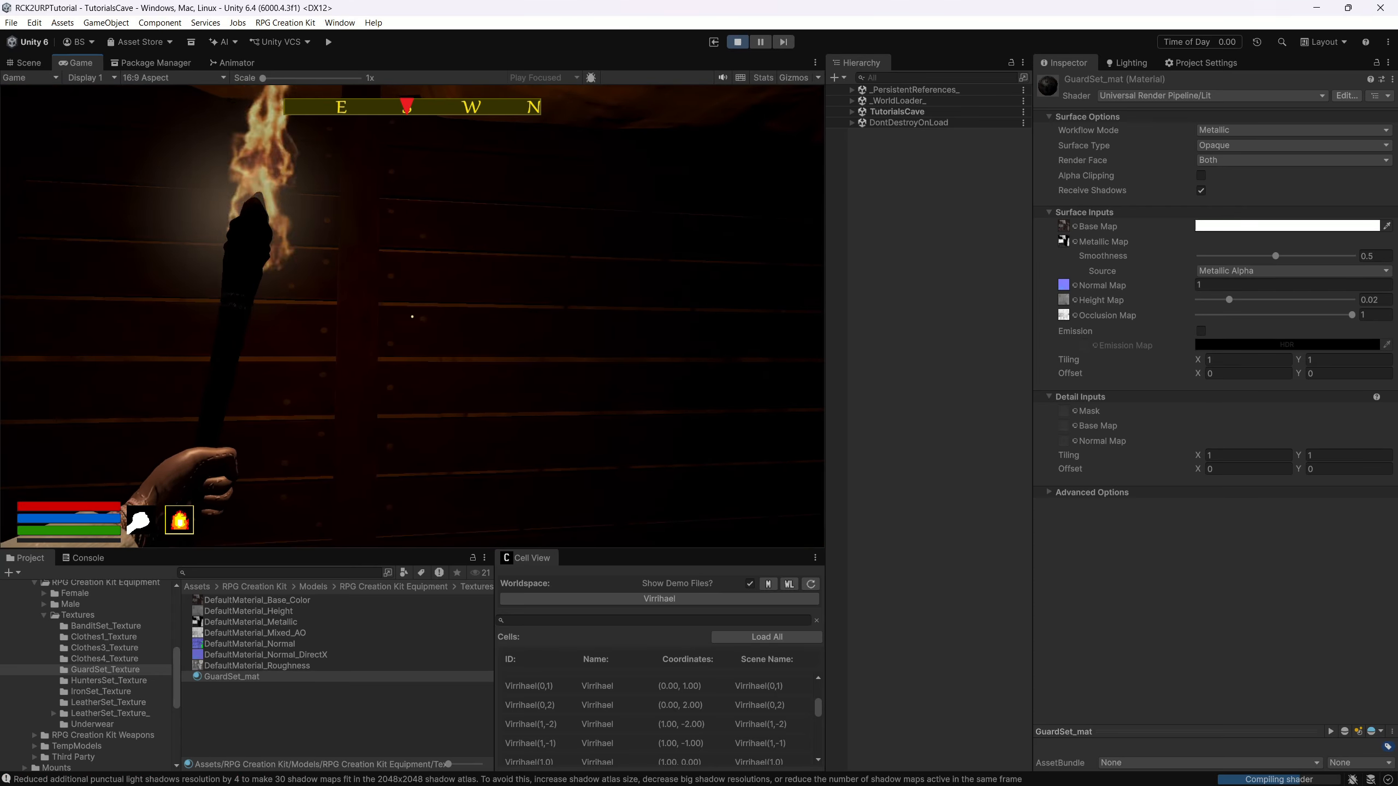
- Pause the demo, save the progress as a new savegame, and stop running the scene
{"action": "key", "text": "Escape"}
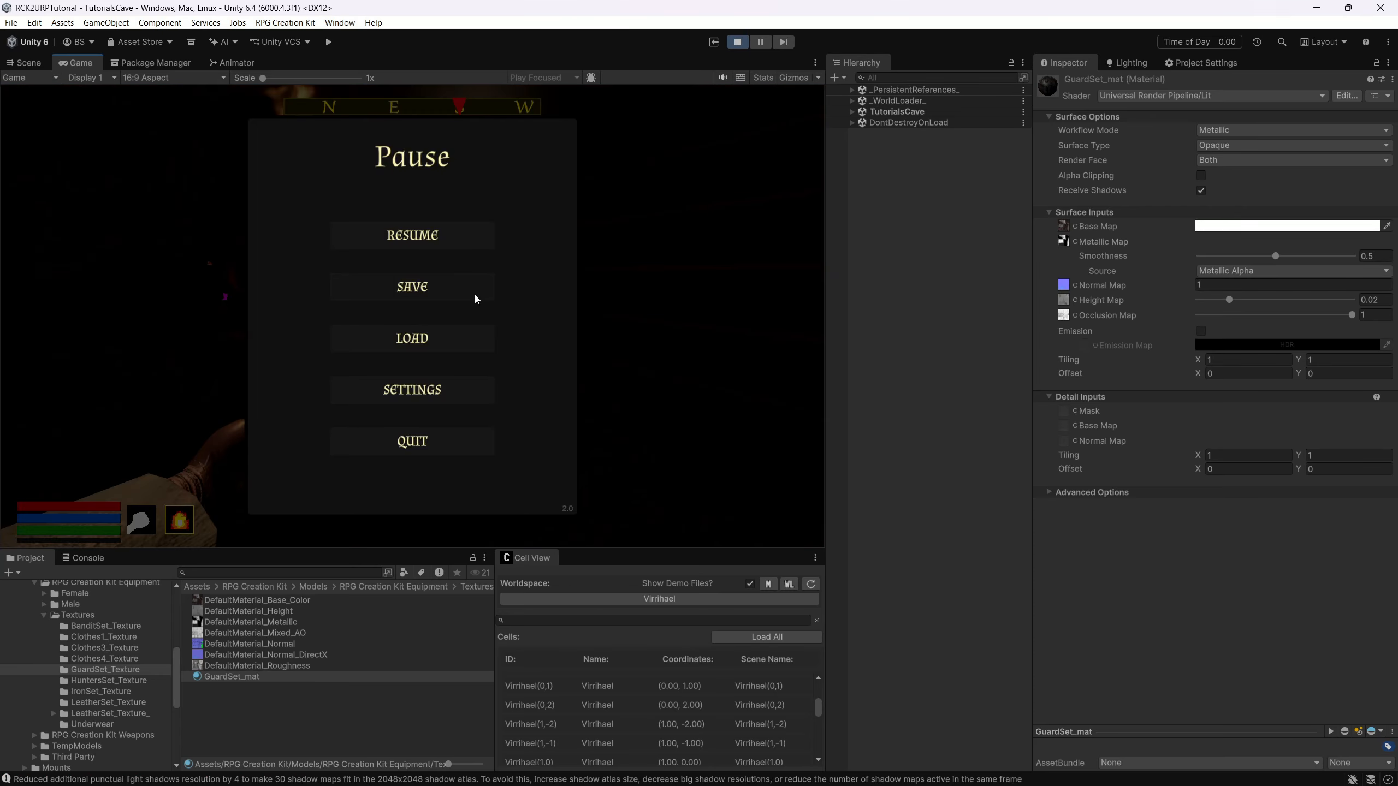
{"action": "left_click", "coordinate": [414, 282]}
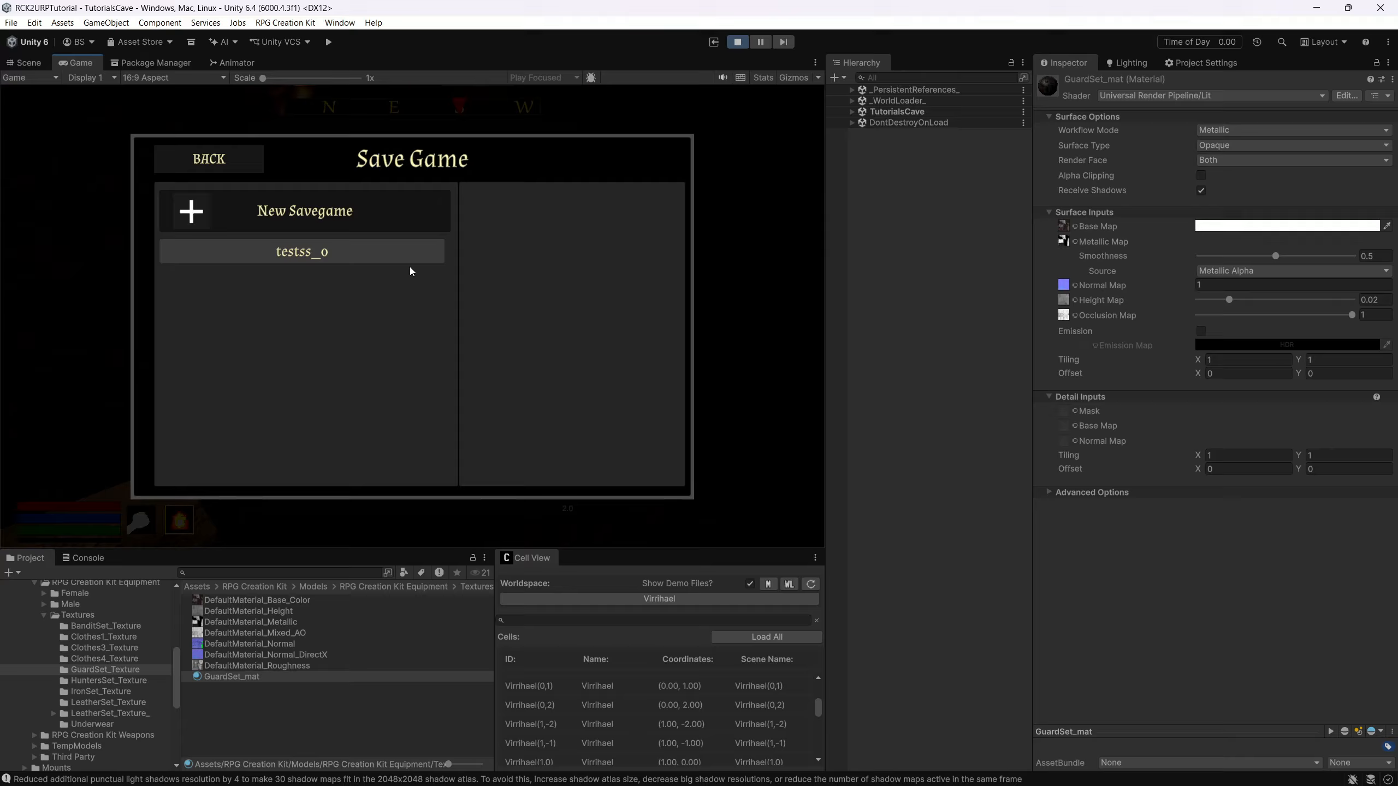
{"action": "left_click", "coordinate": [325, 214]}
{"action": "left_click", "coordinate": [738, 42]}
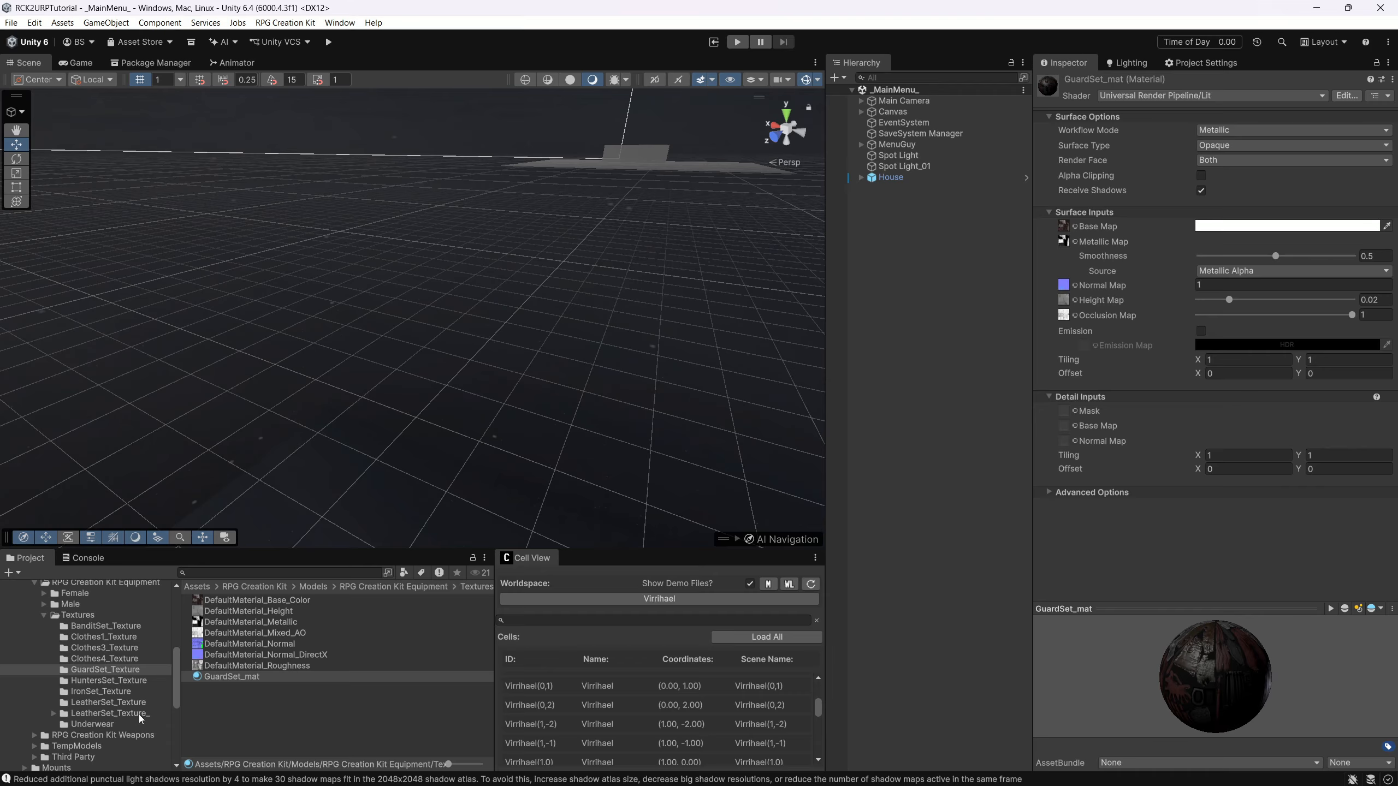
- Select the GuardSet_mat material in the GuardSet_Texture folder
{"action": "left_click", "coordinate": [234, 676]}
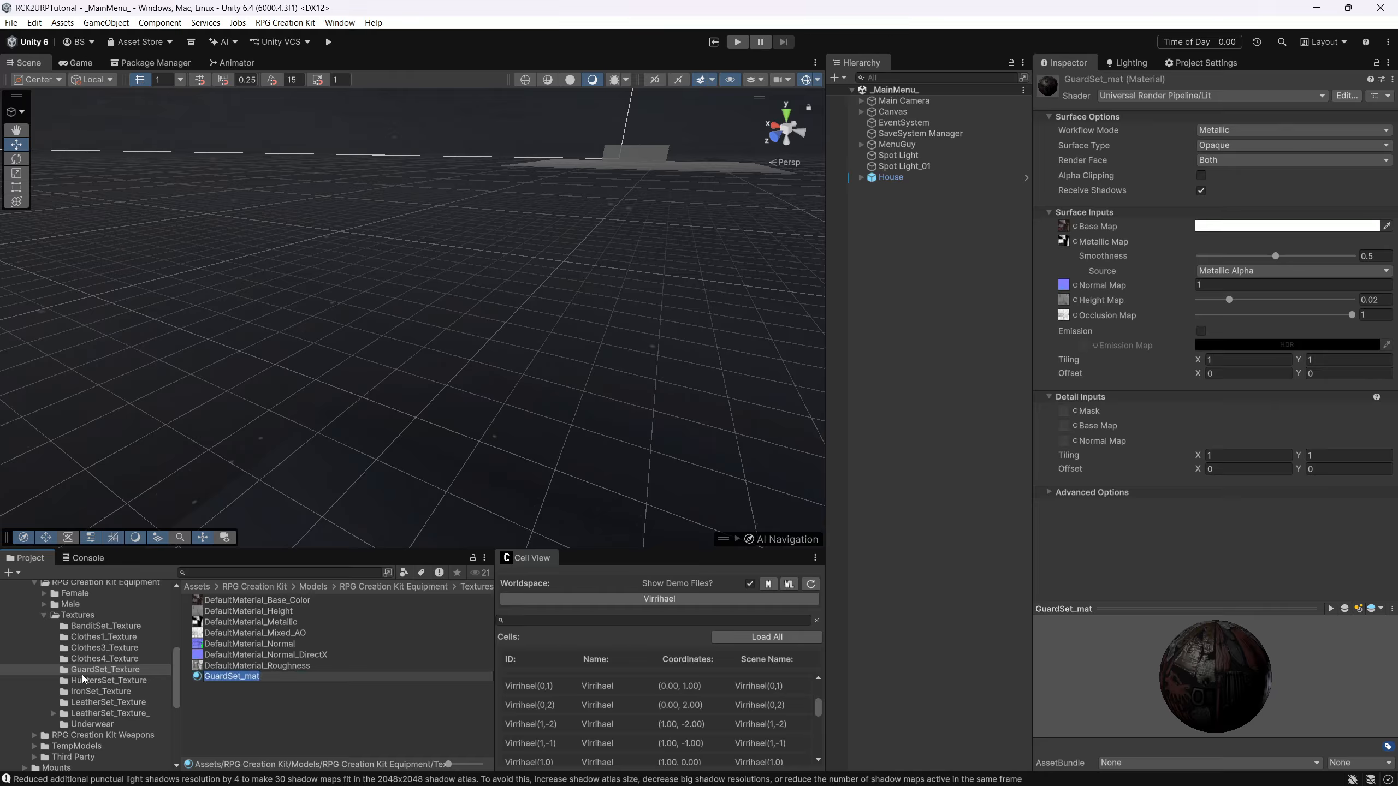
{"action": "left_click", "coordinate": [101, 702]}
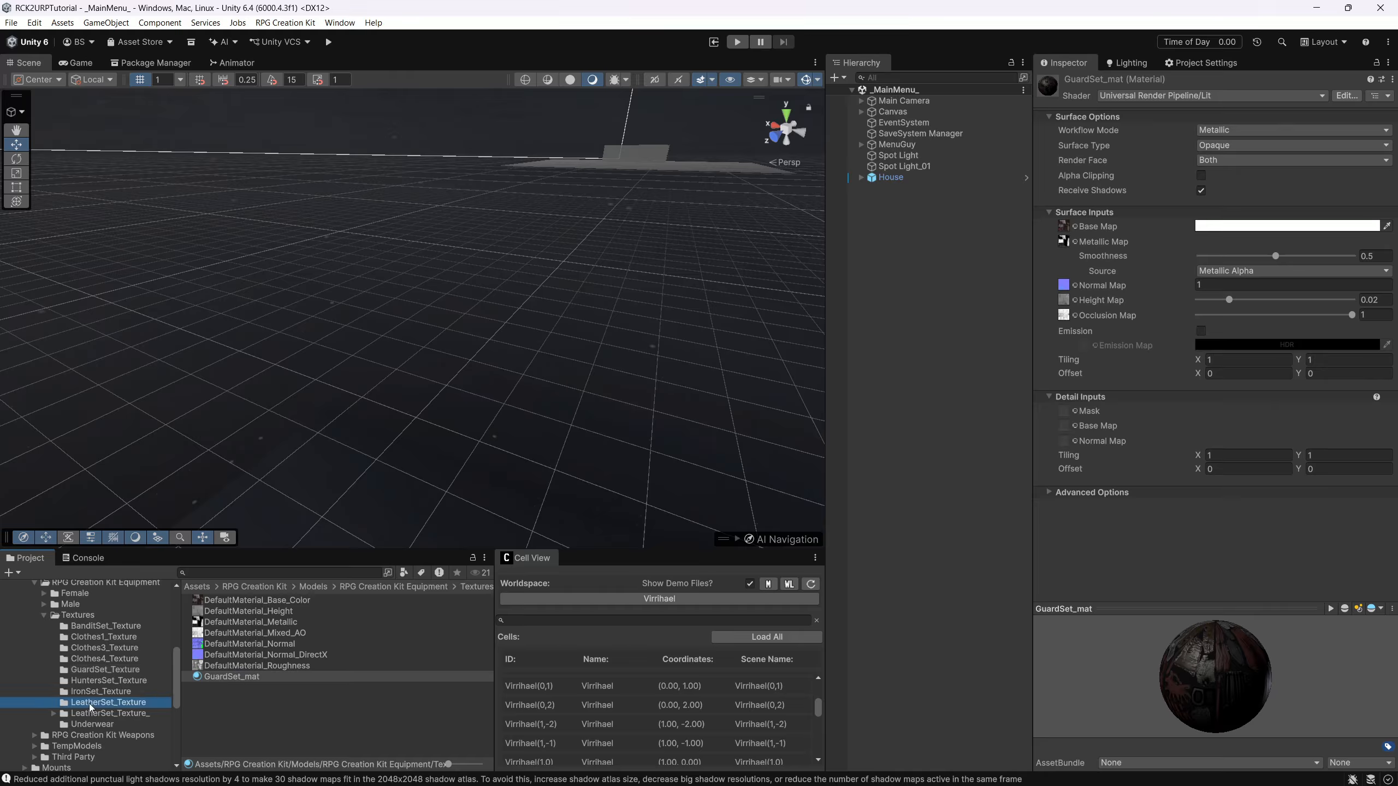
{"action": "left_click", "coordinate": [84, 670]}
{"action": "left_click", "coordinate": [252, 676]}
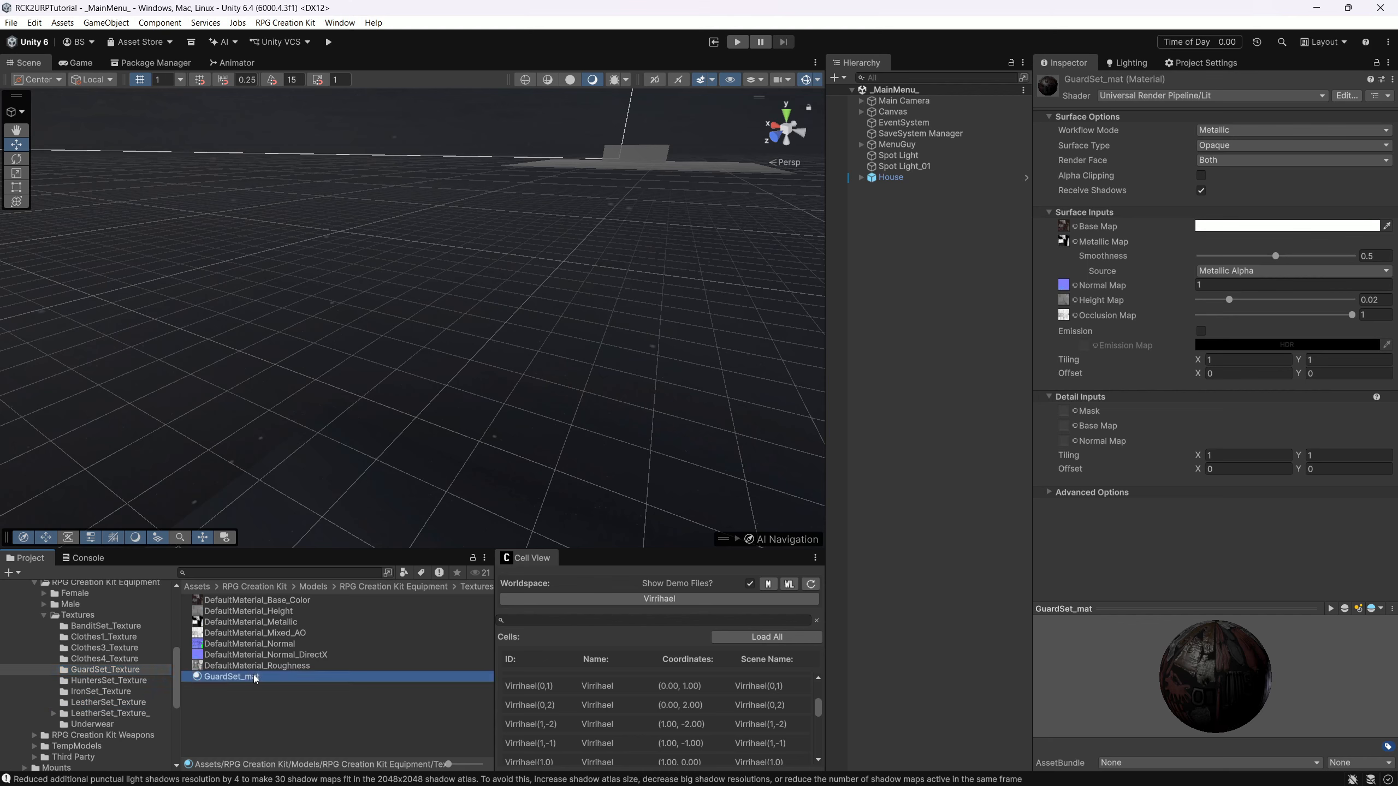